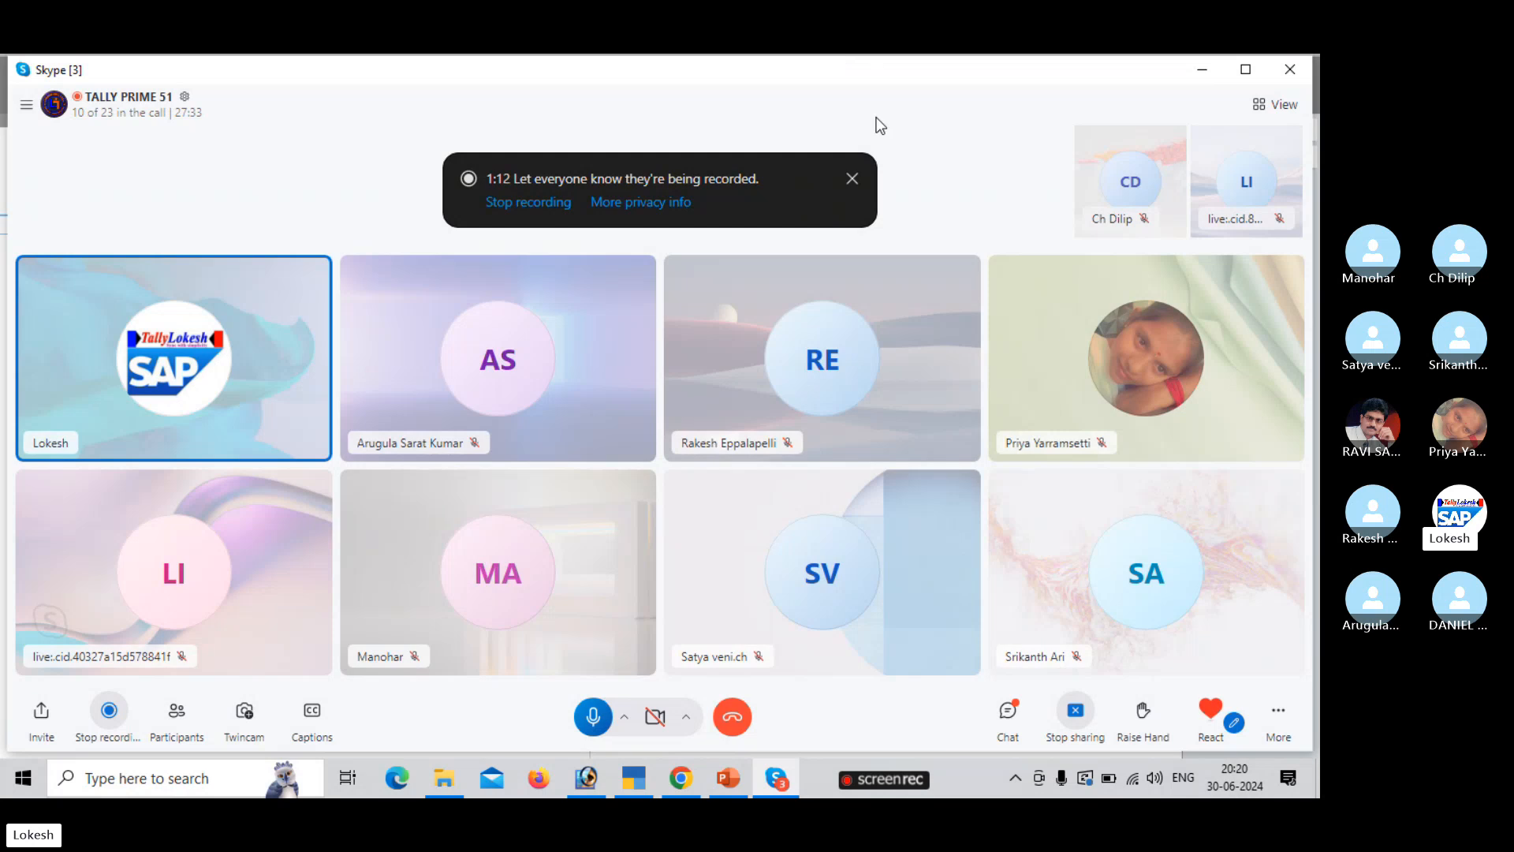
- Dismiss the call recording notice and switch to TallyPrime
{"action": "left_click", "coordinate": [854, 181]}
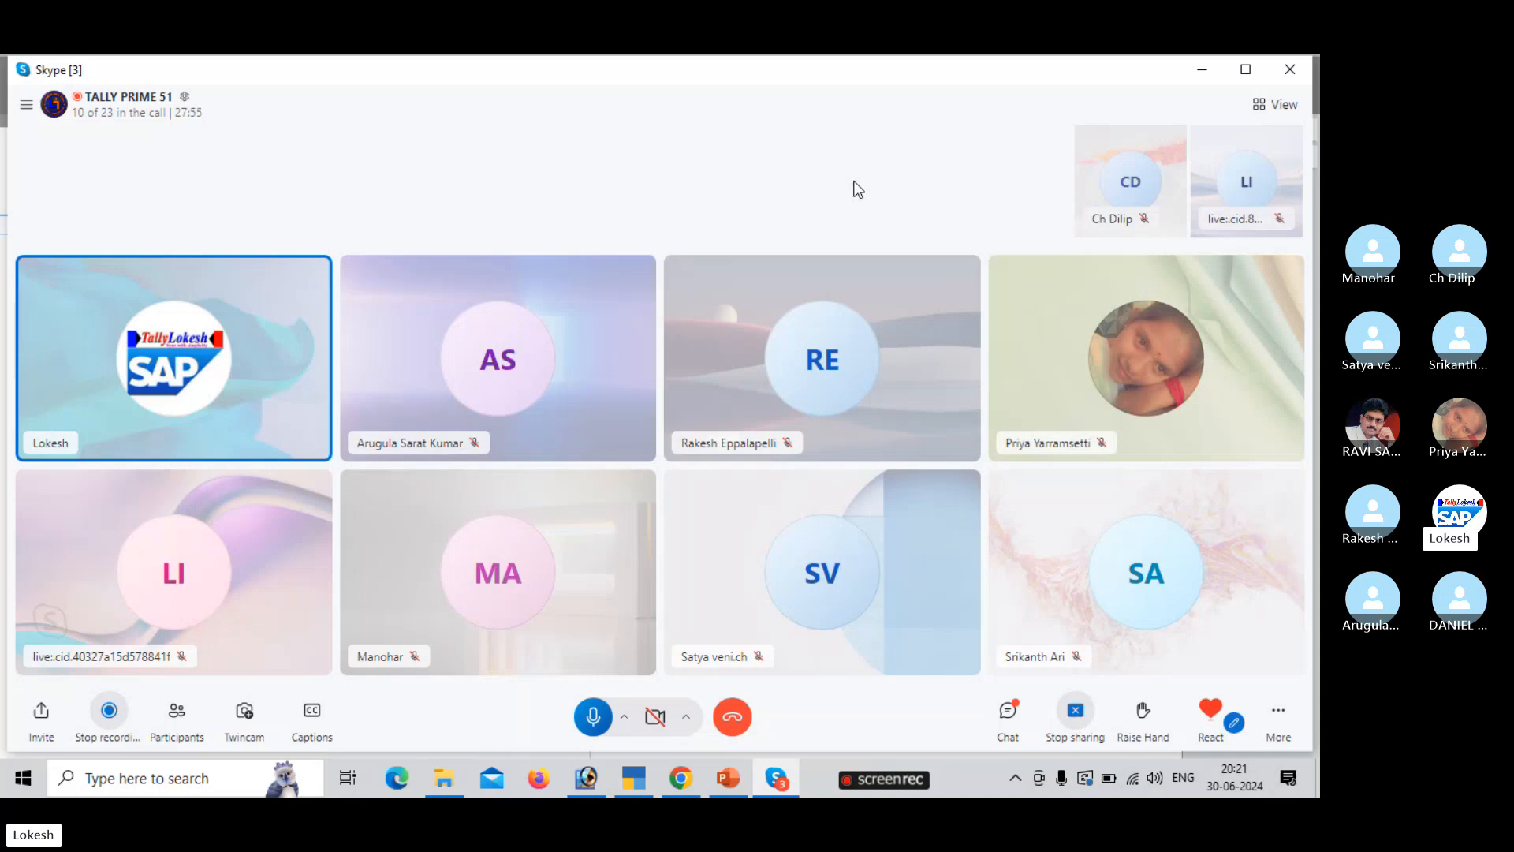
{"action": "mouse_move", "coordinate": [650, 764]}
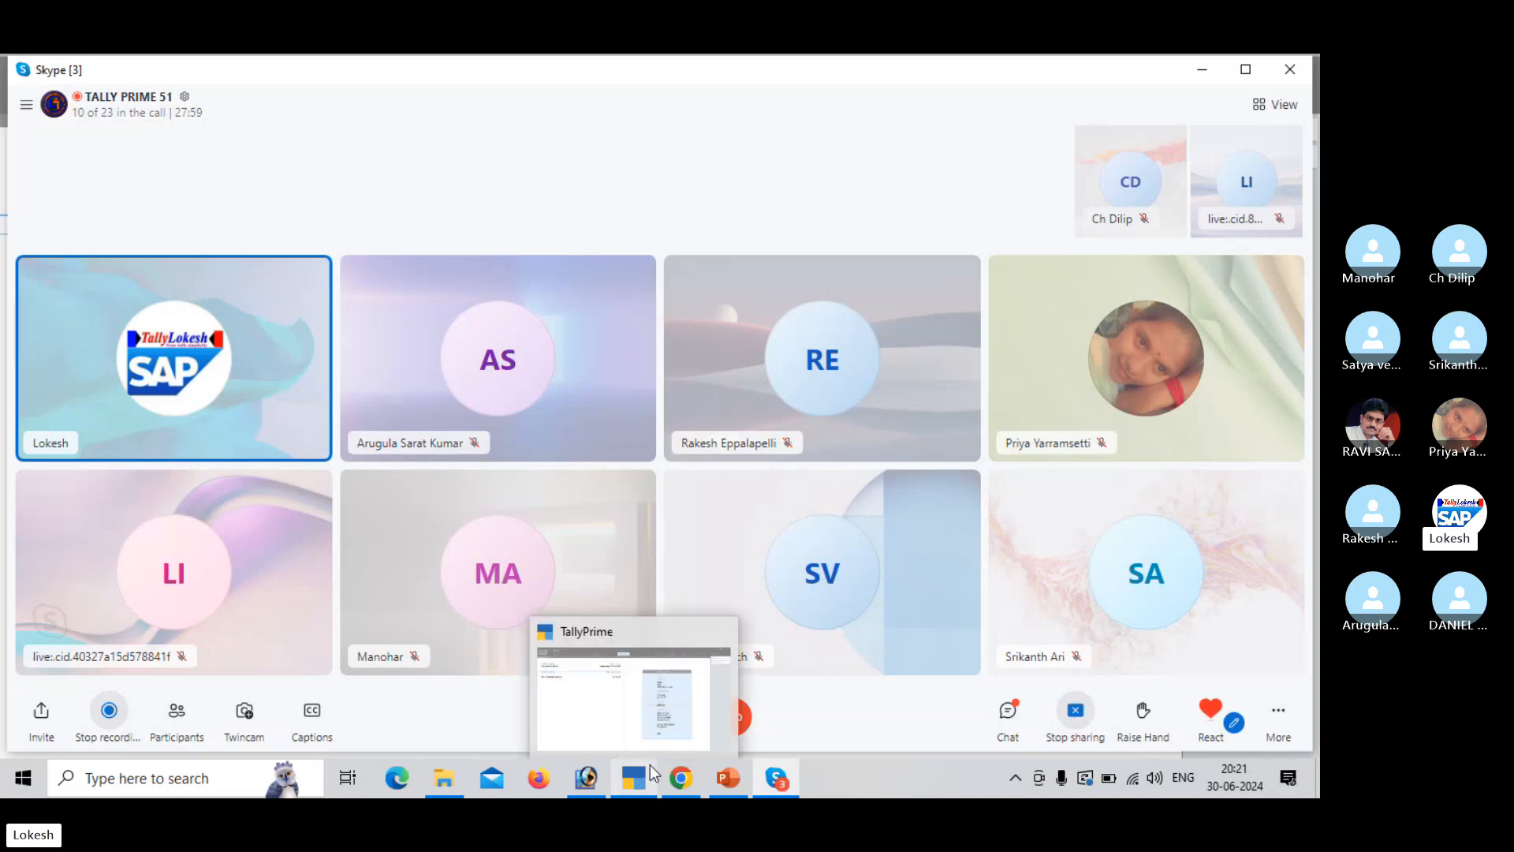
{"action": "left_click", "coordinate": [650, 704]}
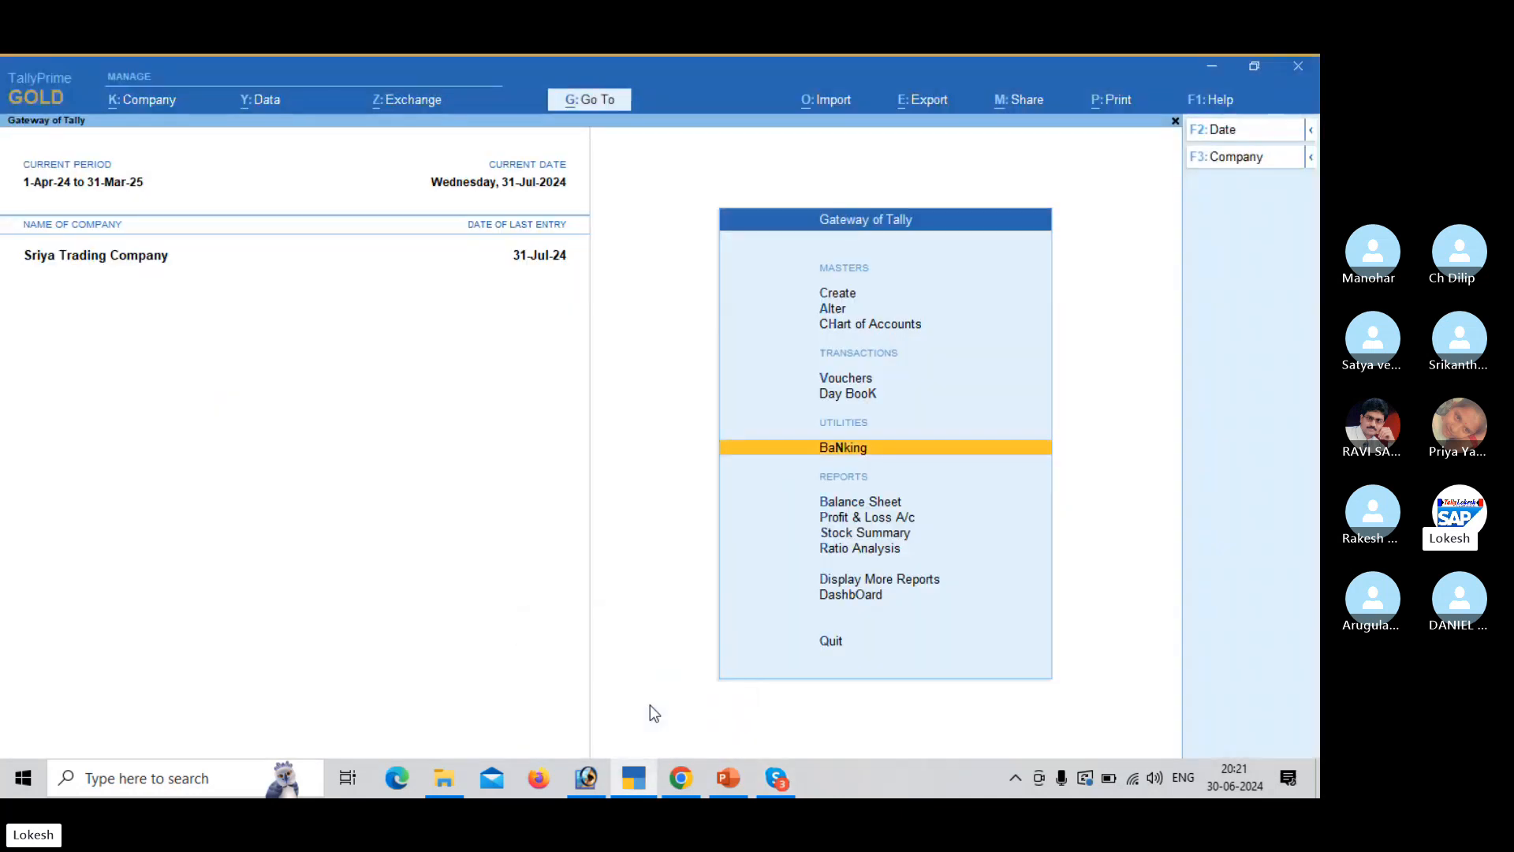
- Shut the open company Sriya Trading Company and confirm closing its reports, vouchers and masters
{"action": "left_click", "coordinate": [1249, 162]}
{"action": "key", "text": "Up"}
{"action": "key", "text": "Return"}
{"action": "key", "text": "Return"}
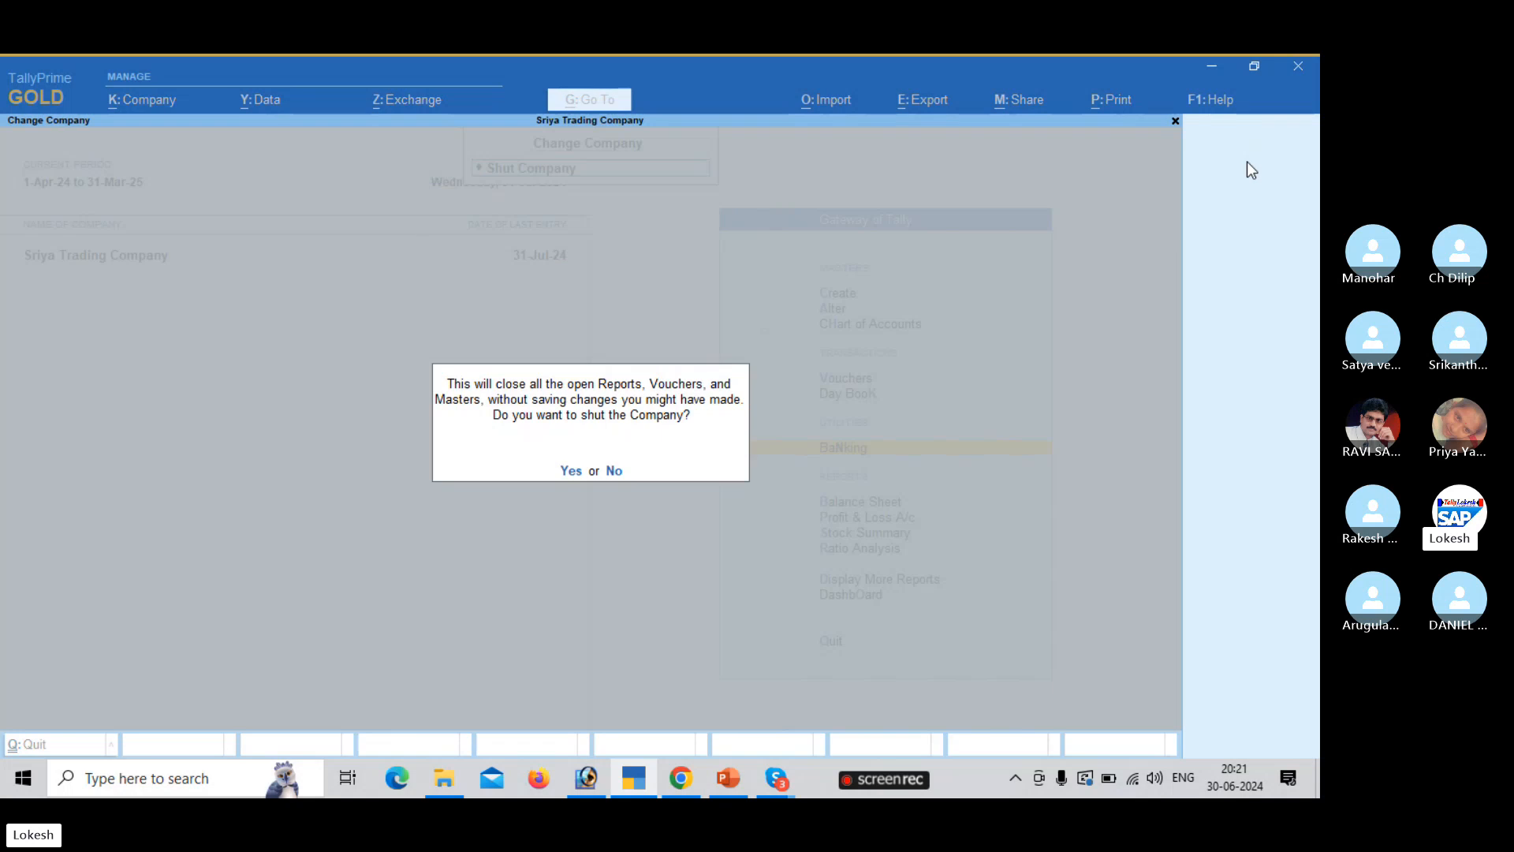
{"action": "key", "text": "Return"}
- Start creating a new company and enter Indian Ready Mades as its name
{"action": "key", "text": "Up"}
{"action": "key", "text": "Up"}
{"action": "key", "text": "Up"}
{"action": "key", "text": "Up"}
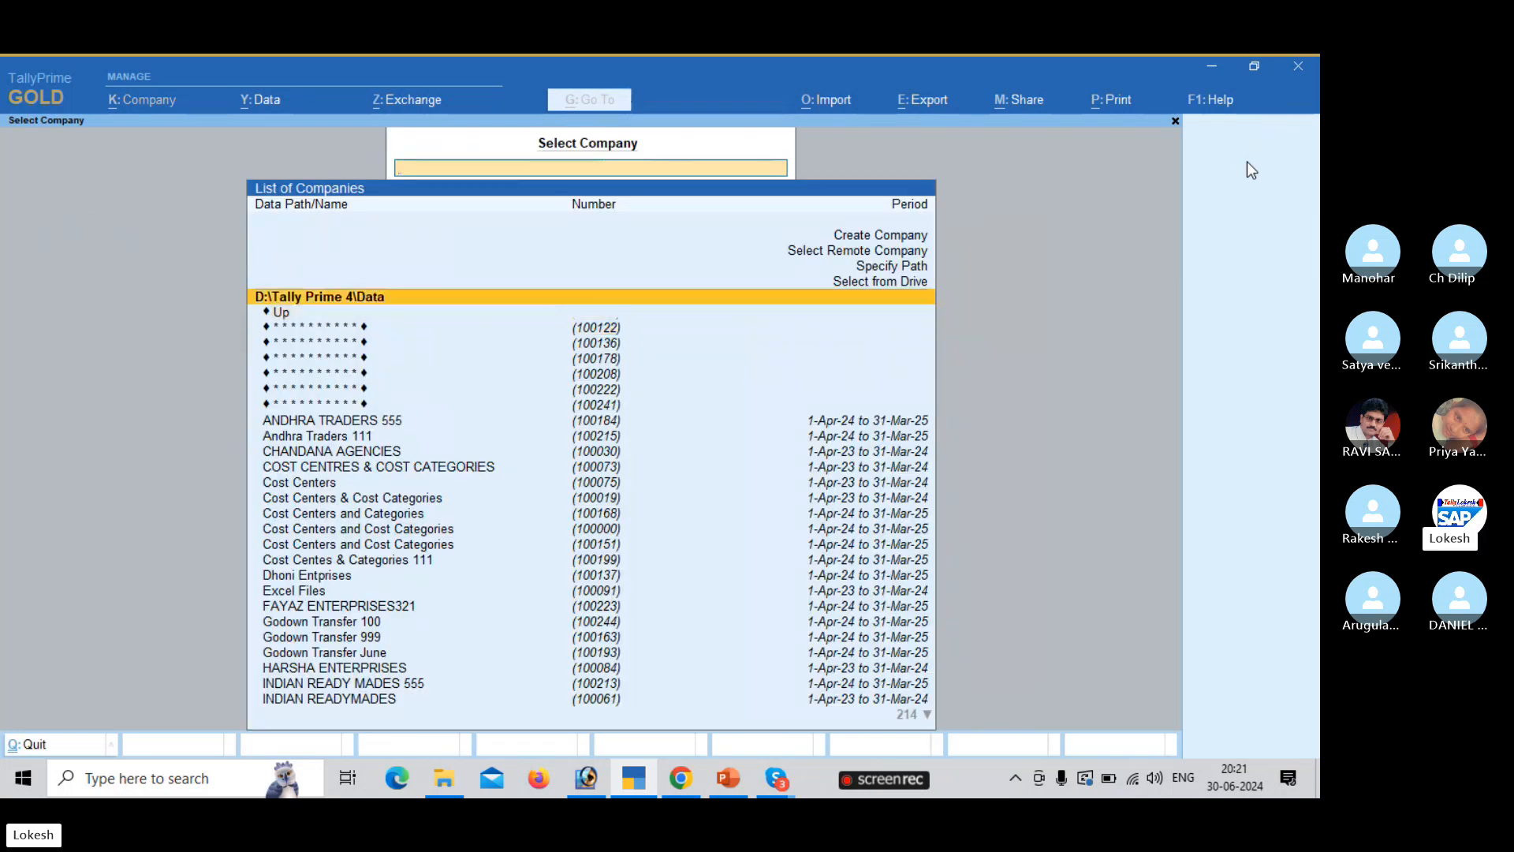
{"action": "key", "text": "Up"}
{"action": "key", "text": "Up"}
{"action": "key", "text": "Return"}
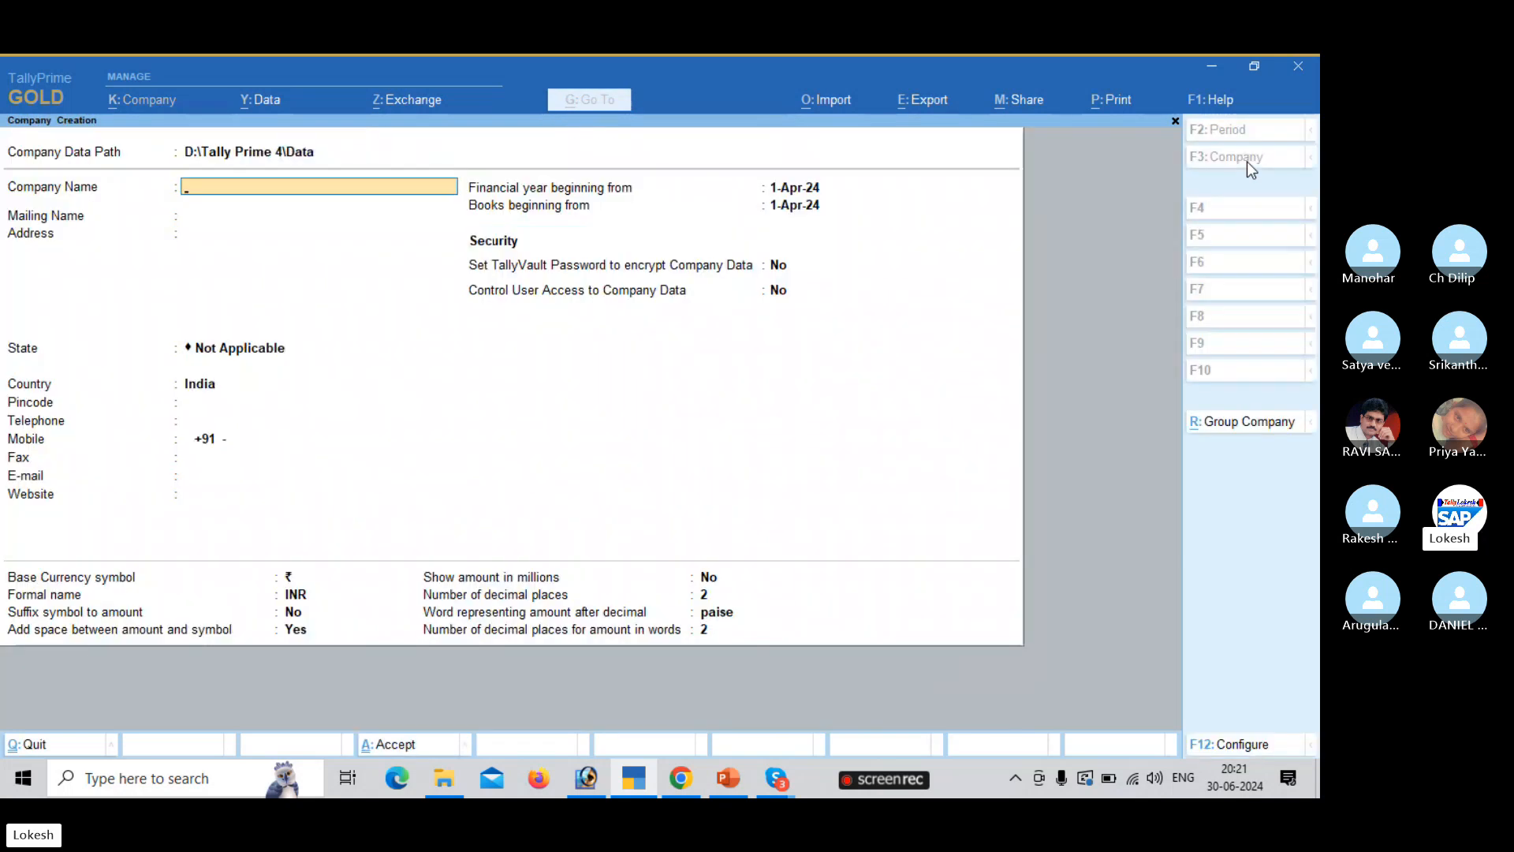
{"action": "type", "text": "Indina"}
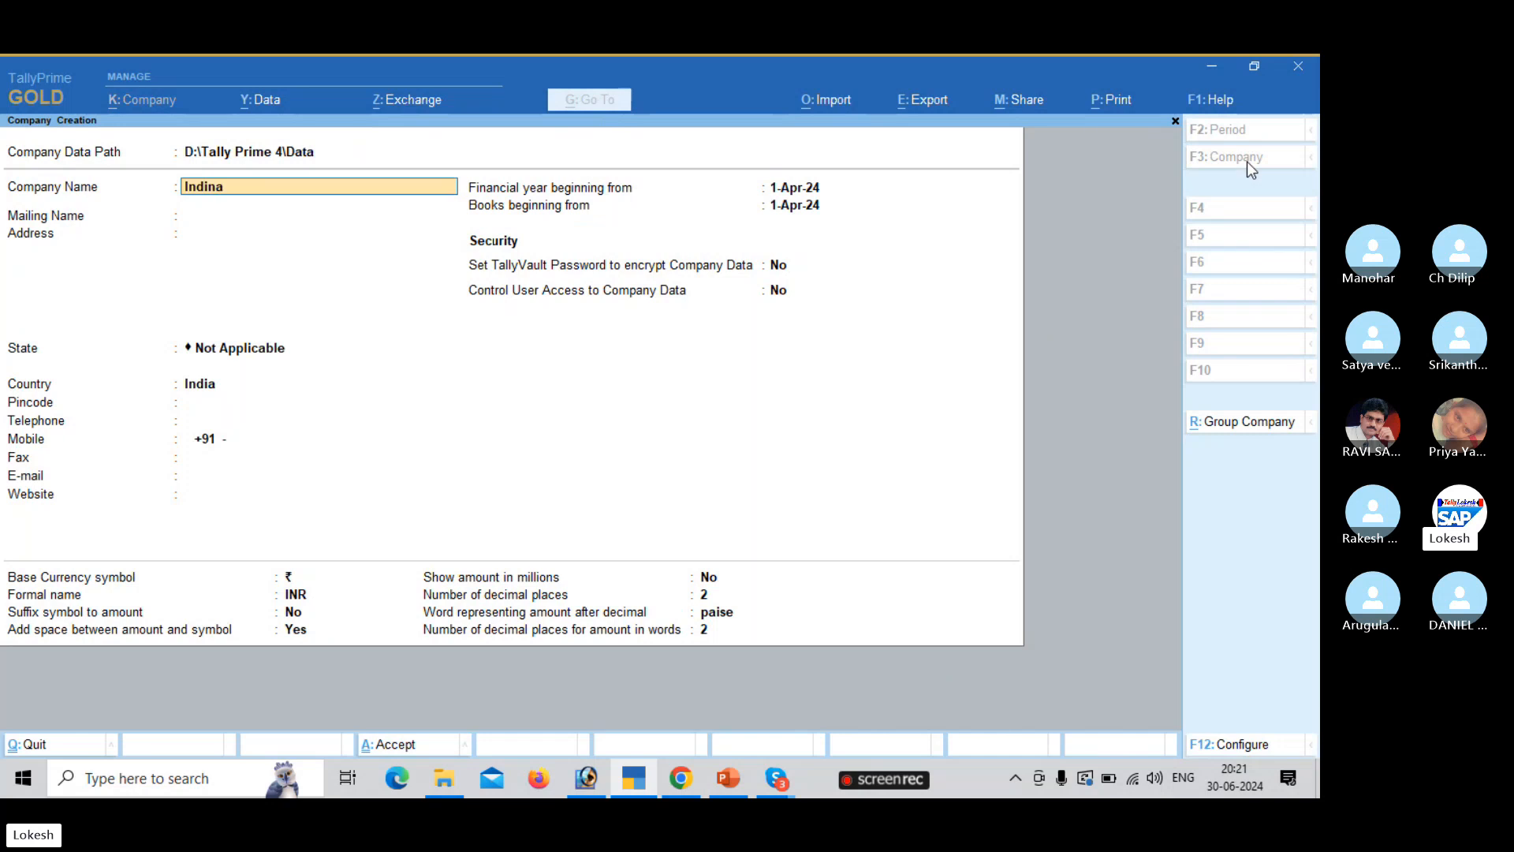
{"action": "type", "text": "="}
{"action": "key", "text": "BackSpace"}
{"action": "key", "text": "BackSpace"}
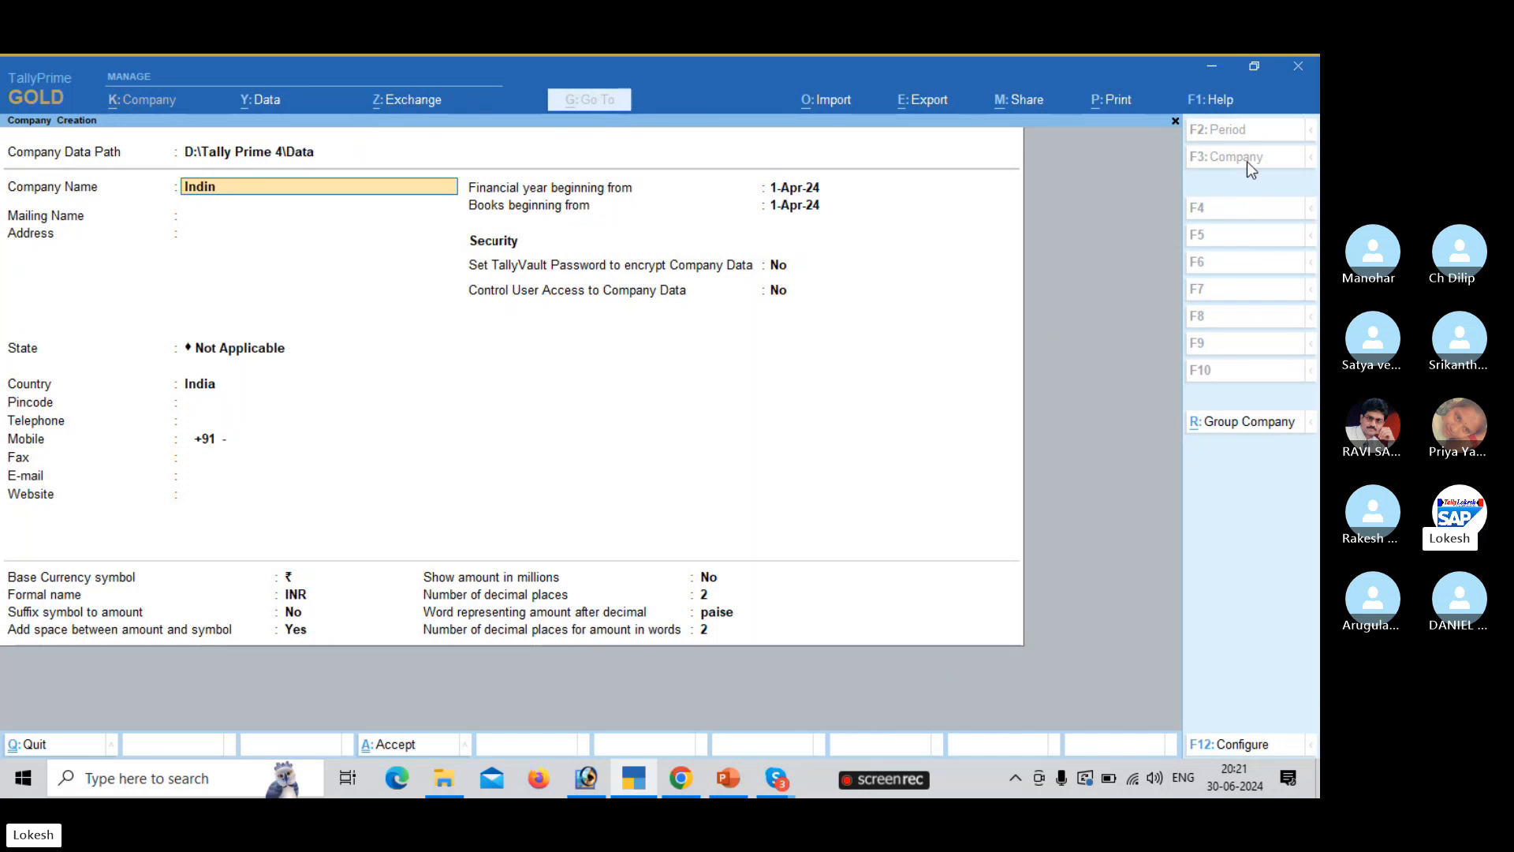
{"action": "type", "text": "an"}
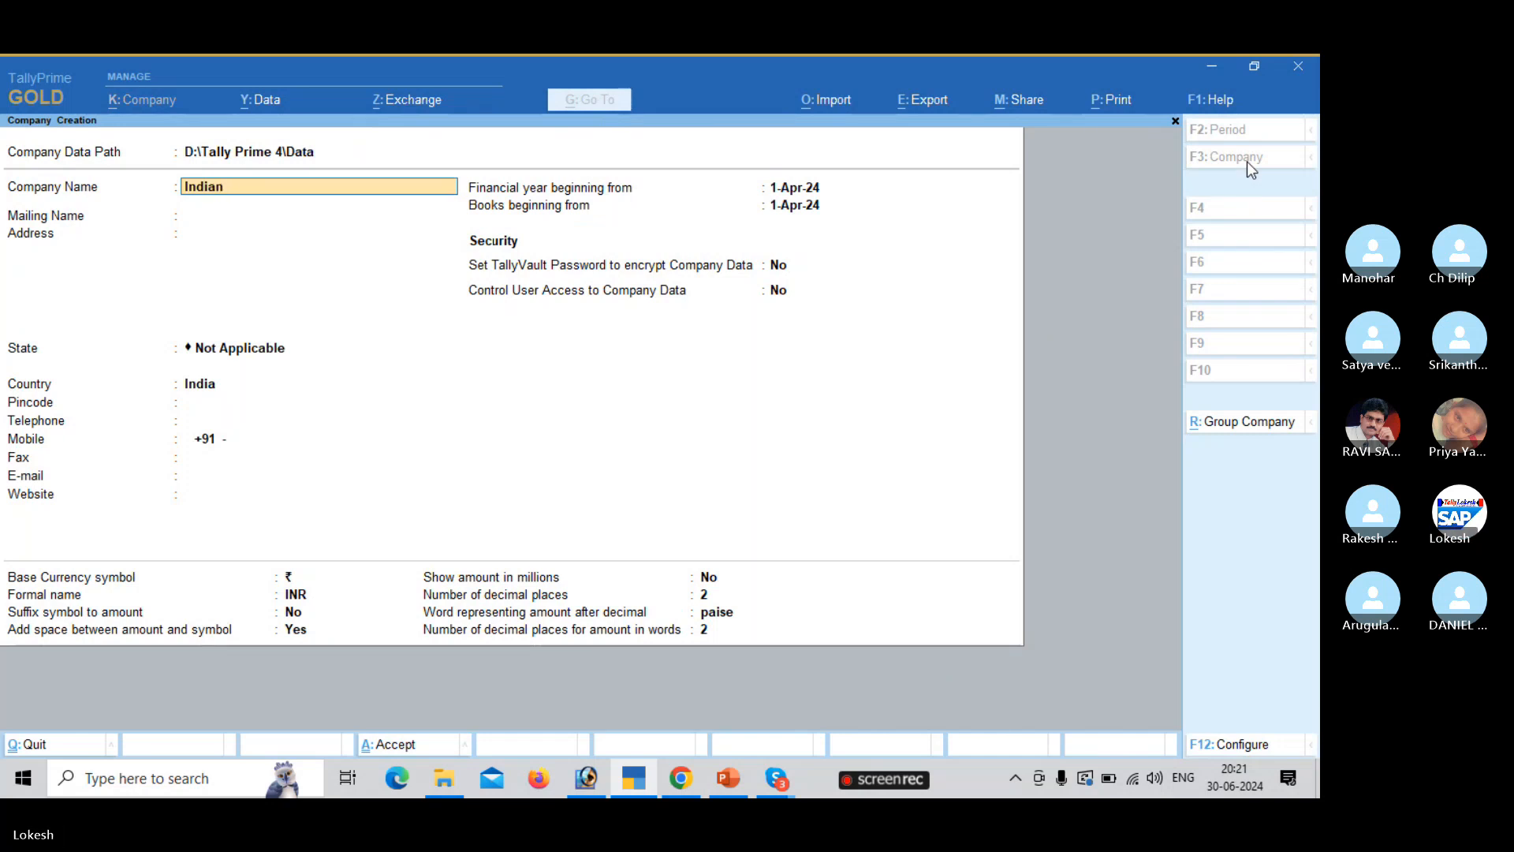
{"action": "type", "text": " Ready Mades"}
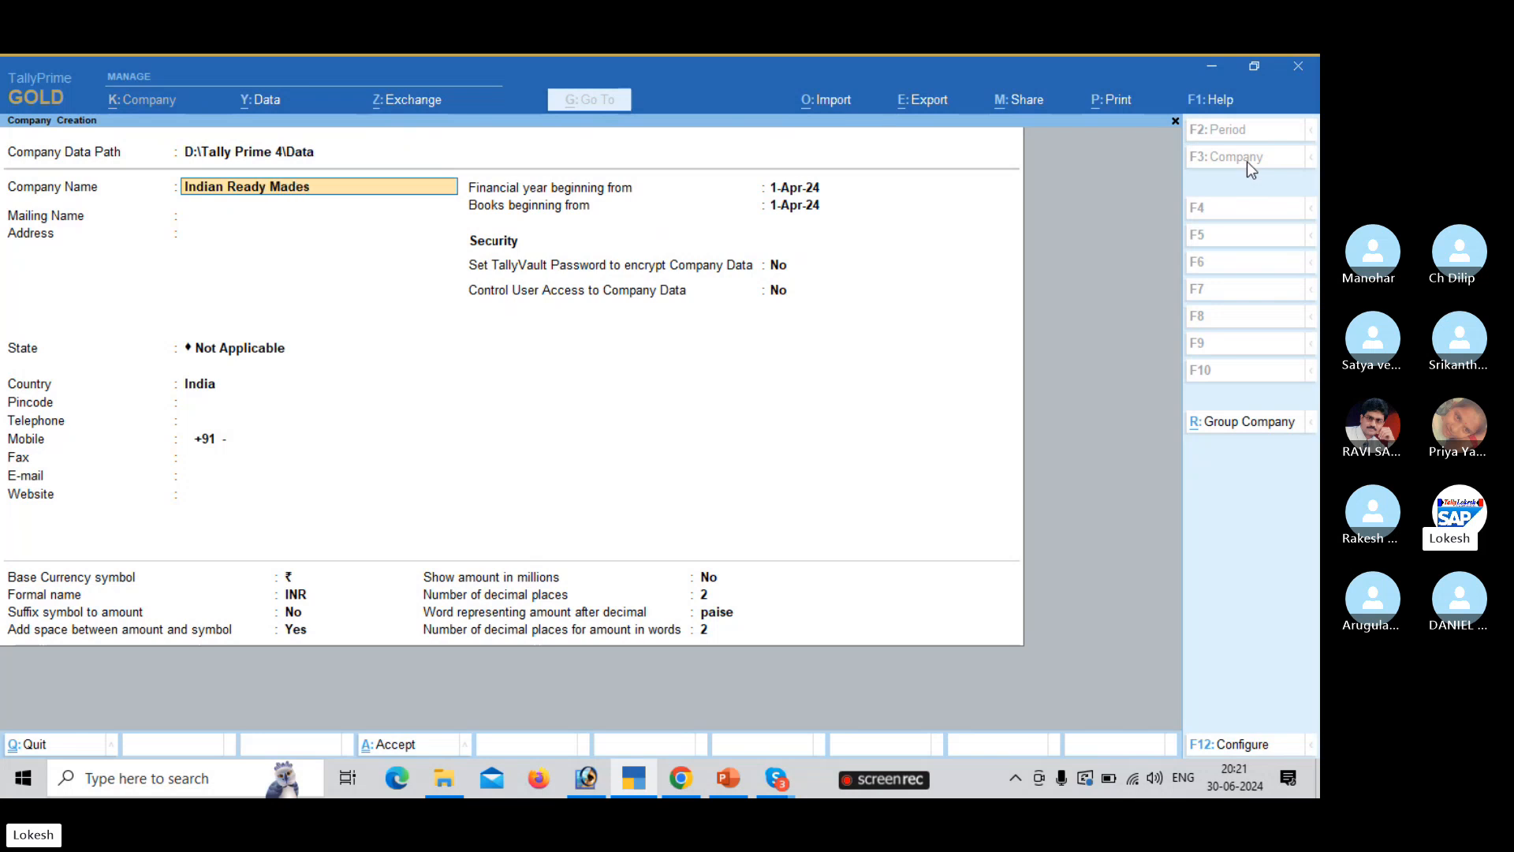
- Keep the default mailing name, leave the address empty and set the company's state to Andhra Pradesh
{"action": "key", "text": "Return"}
{"action": "key", "text": "Return"}
{"action": "key", "text": "Return"}
{"action": "key", "text": "Down"}
{"action": "key", "text": "Down"}
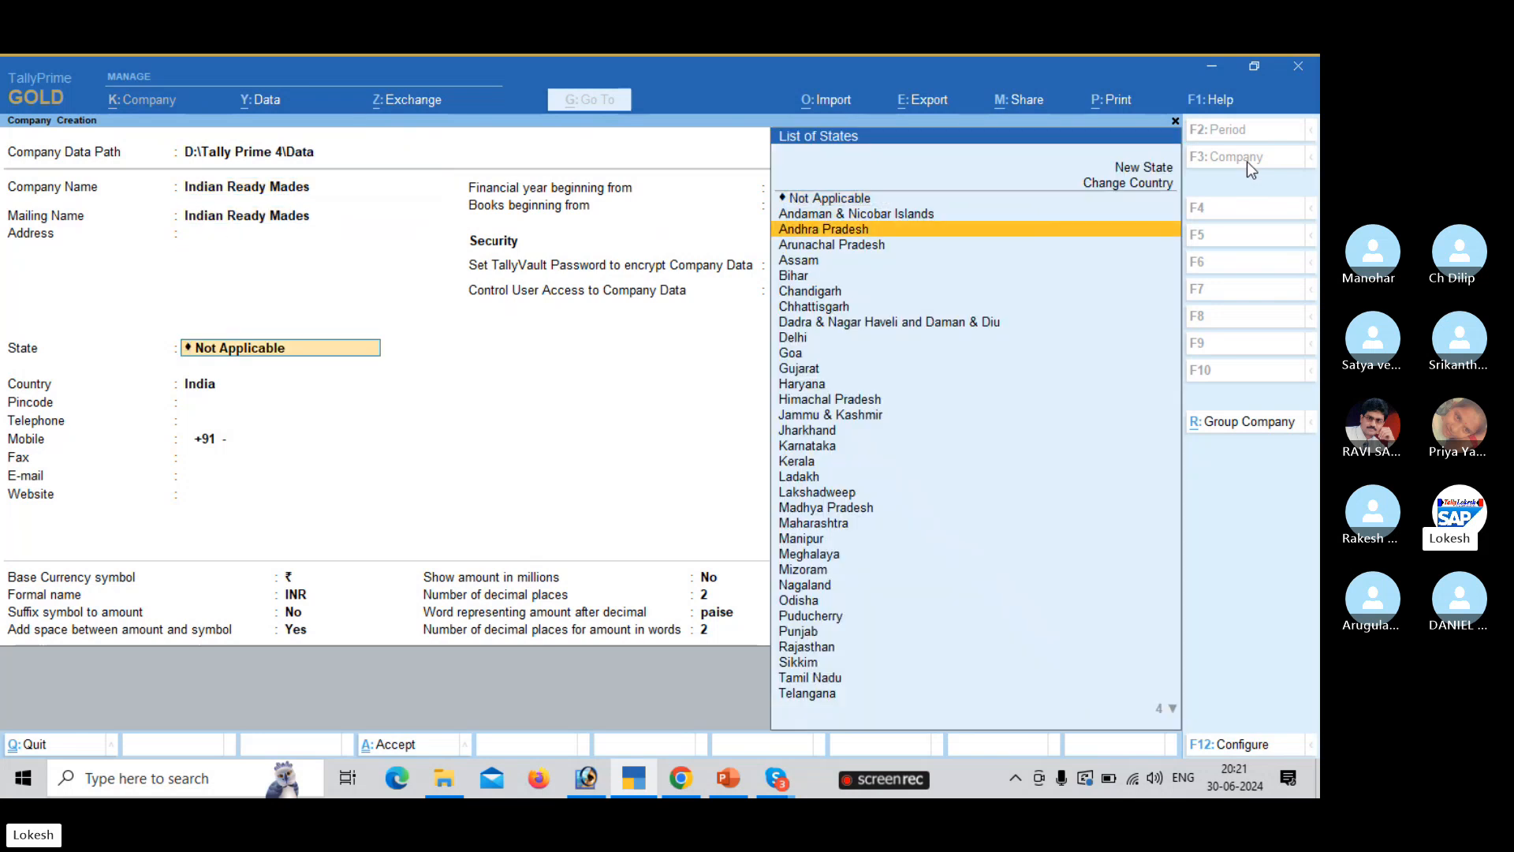
{"action": "key", "text": "Return"}
- Accept the remaining default contact, financial year, security and currency details and save the new company
{"action": "key", "text": "Return"}
{"action": "key", "text": "Return"}
{"action": "key", "text": "Return"}
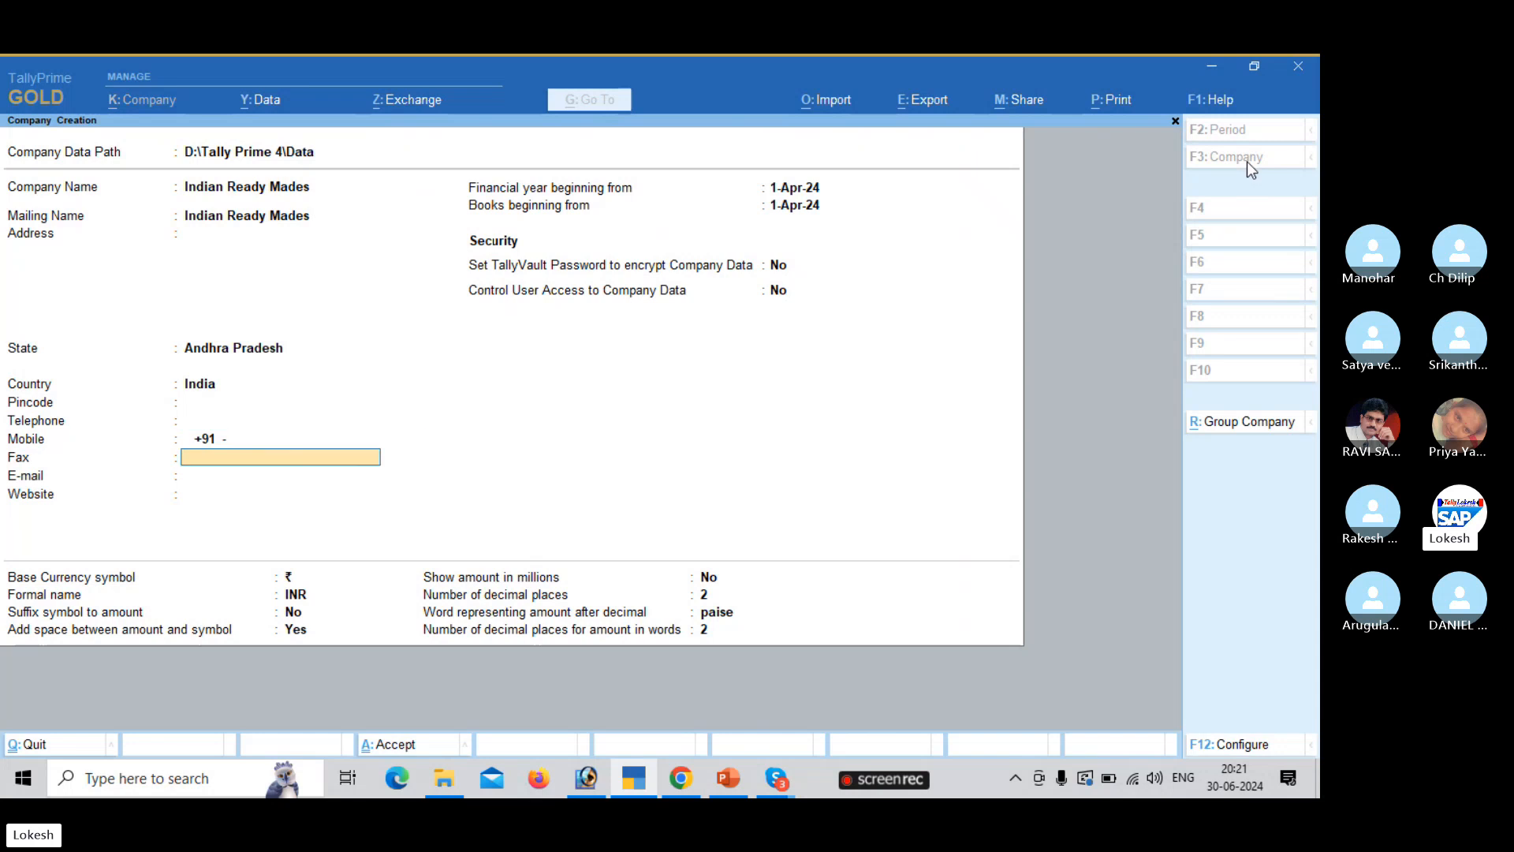
{"action": "key", "text": "Return"}
{"action": "key", "text": "Return"}
{"action": "key", "text": "Return"}
{"action": "key", "text": "Return"}
{"action": "key", "text": "Return"}
{"action": "key", "text": "Return"}
{"action": "key", "text": "Return"}
{"action": "key", "text": "Return"}
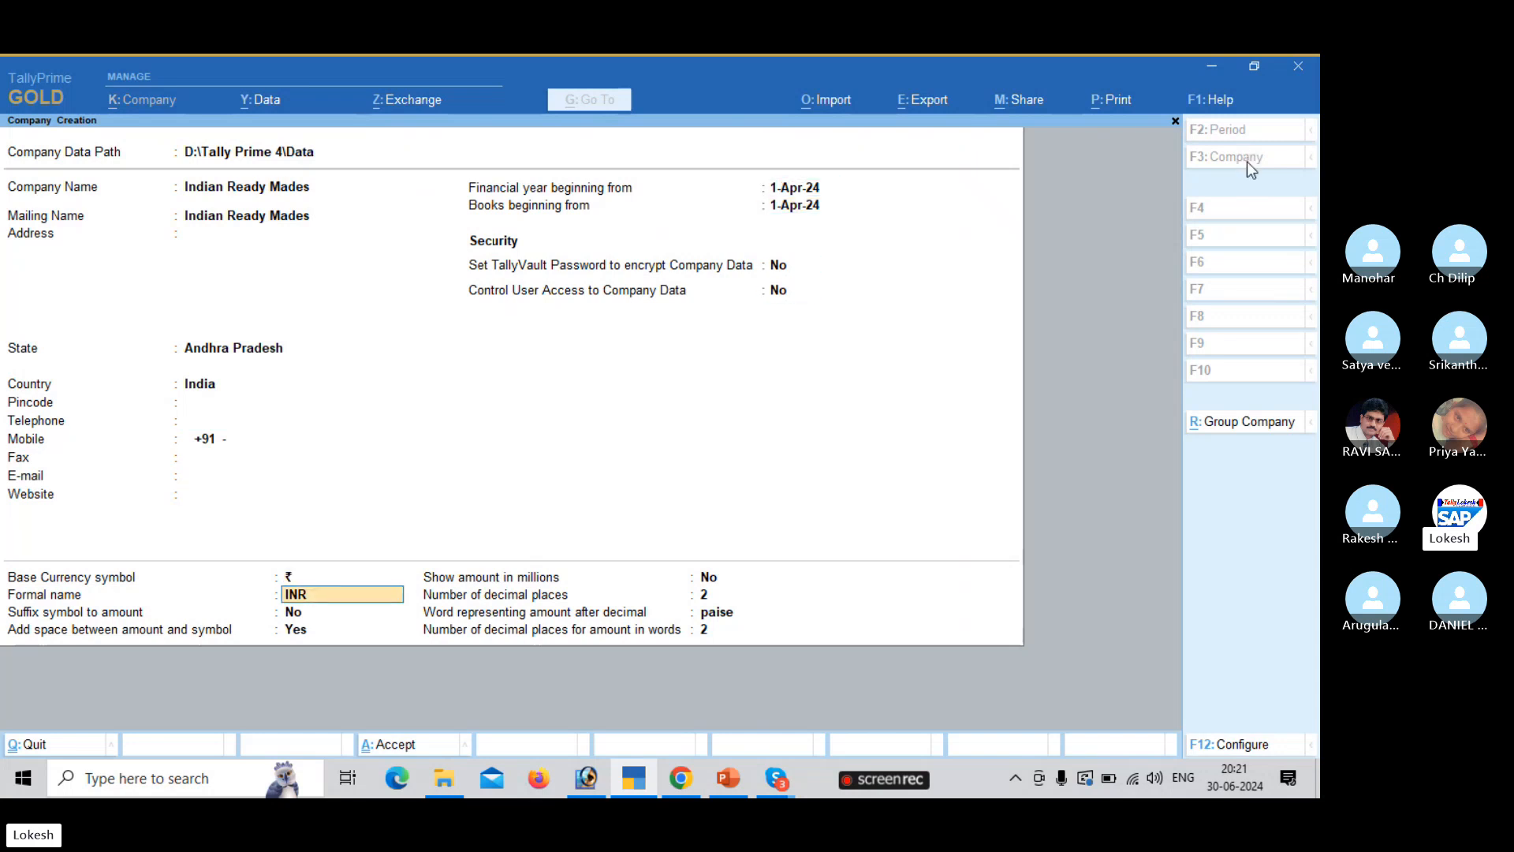
{"action": "key", "text": "Return"}
{"action": "key", "text": "Return"}
{"action": "key", "text": "Return"}
{"action": "key", "text": "Return"}
{"action": "key", "text": "Return"}
{"action": "key", "text": "Return"}
{"action": "key", "text": "Return"}
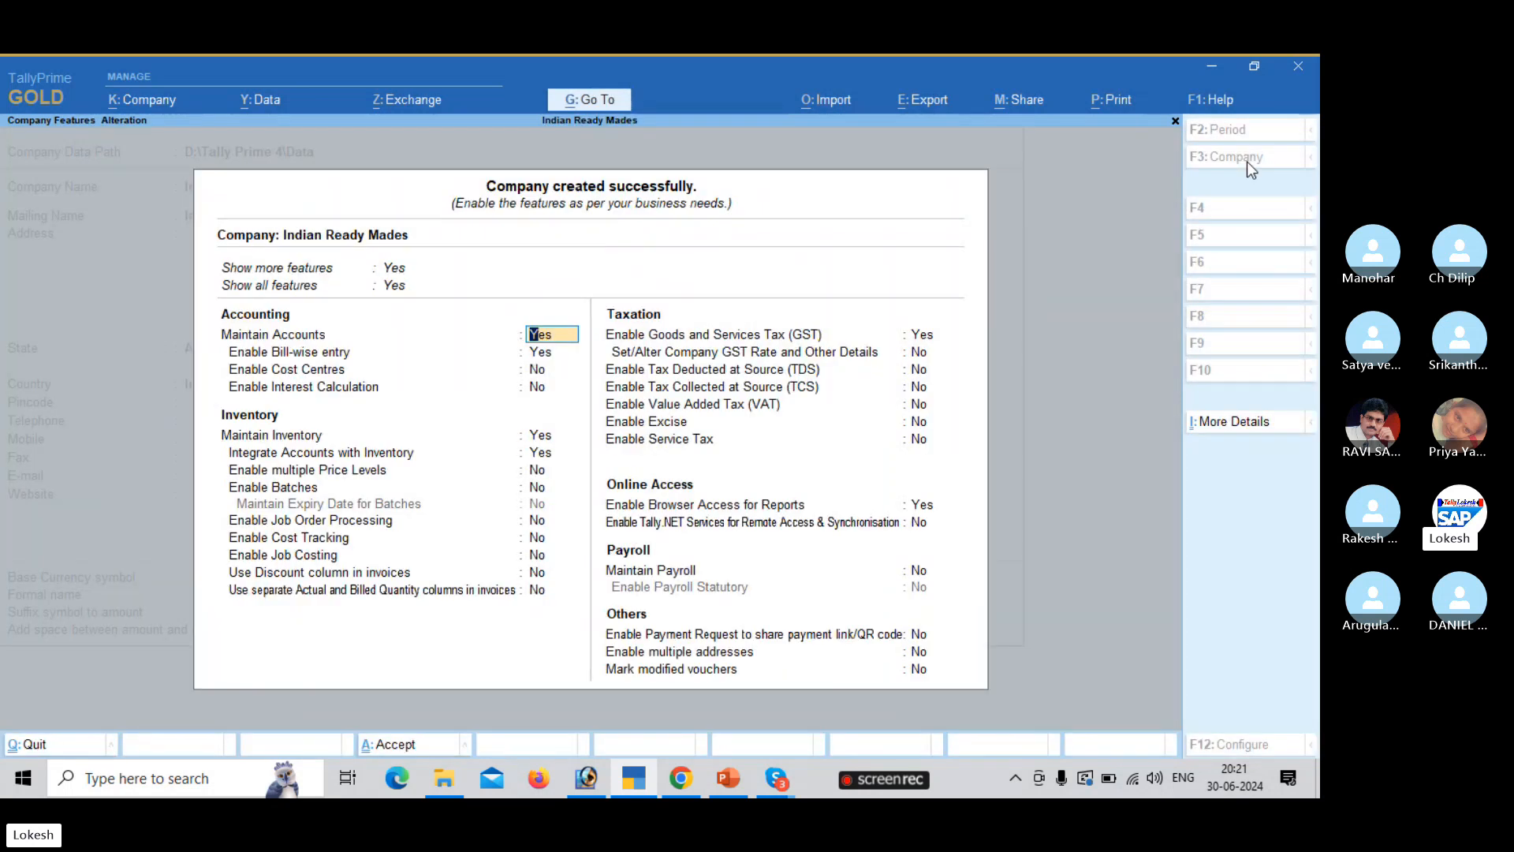
- Keep account maintenance enabled and set bill-wise entry to No in the company features
{"action": "key", "text": "Return"}
{"action": "type", "text": "n"}
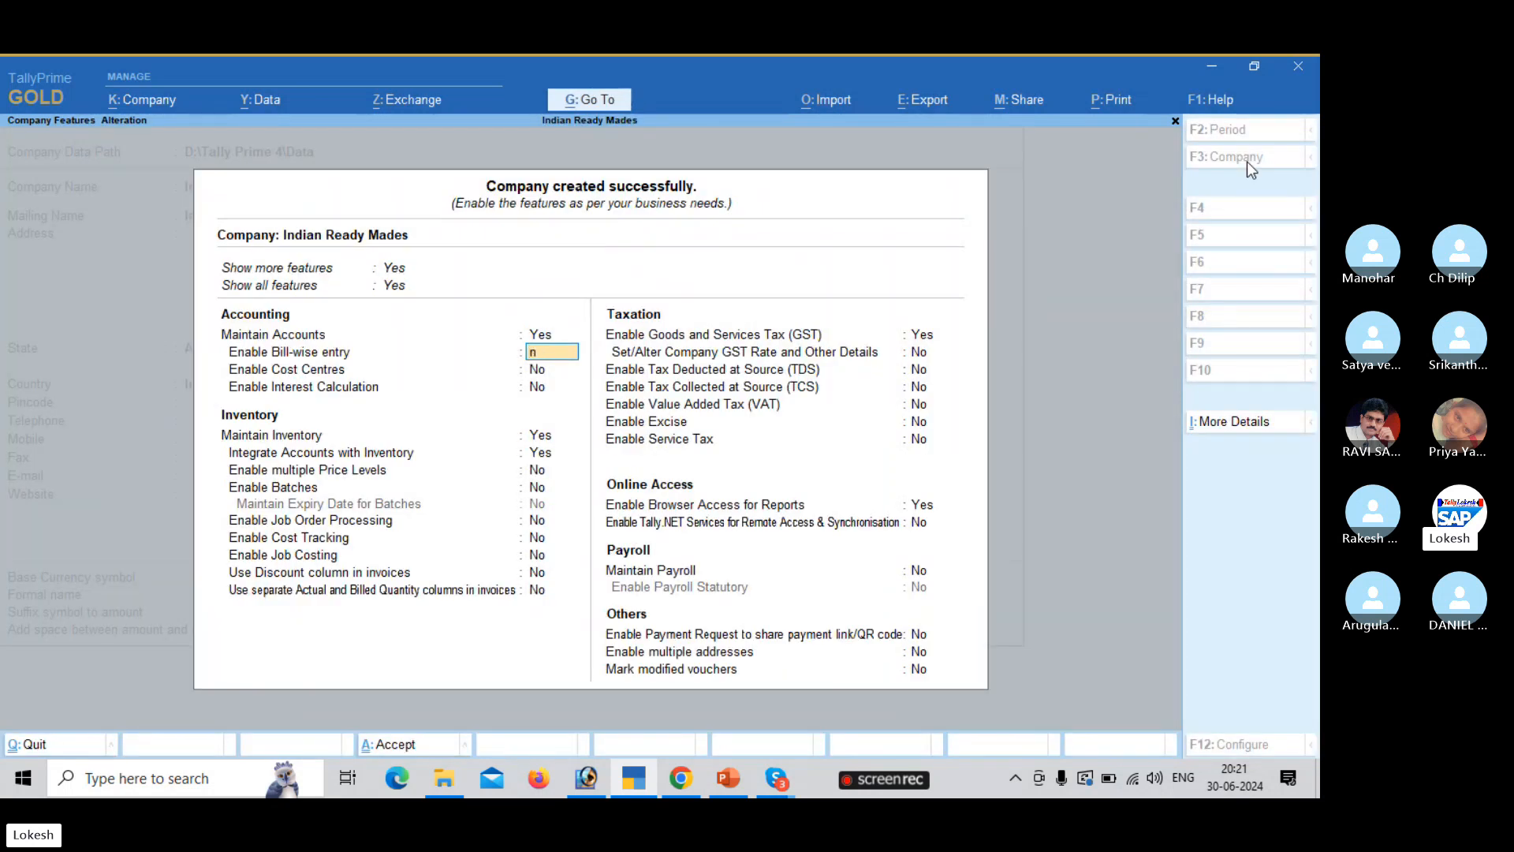
{"action": "key", "text": "Return"}
- Keep the remaining accounting and inventory features at their defaults and set Goods and Services Tax (GST) to No
{"action": "key", "text": "Return"}
{"action": "key", "text": "Return"}
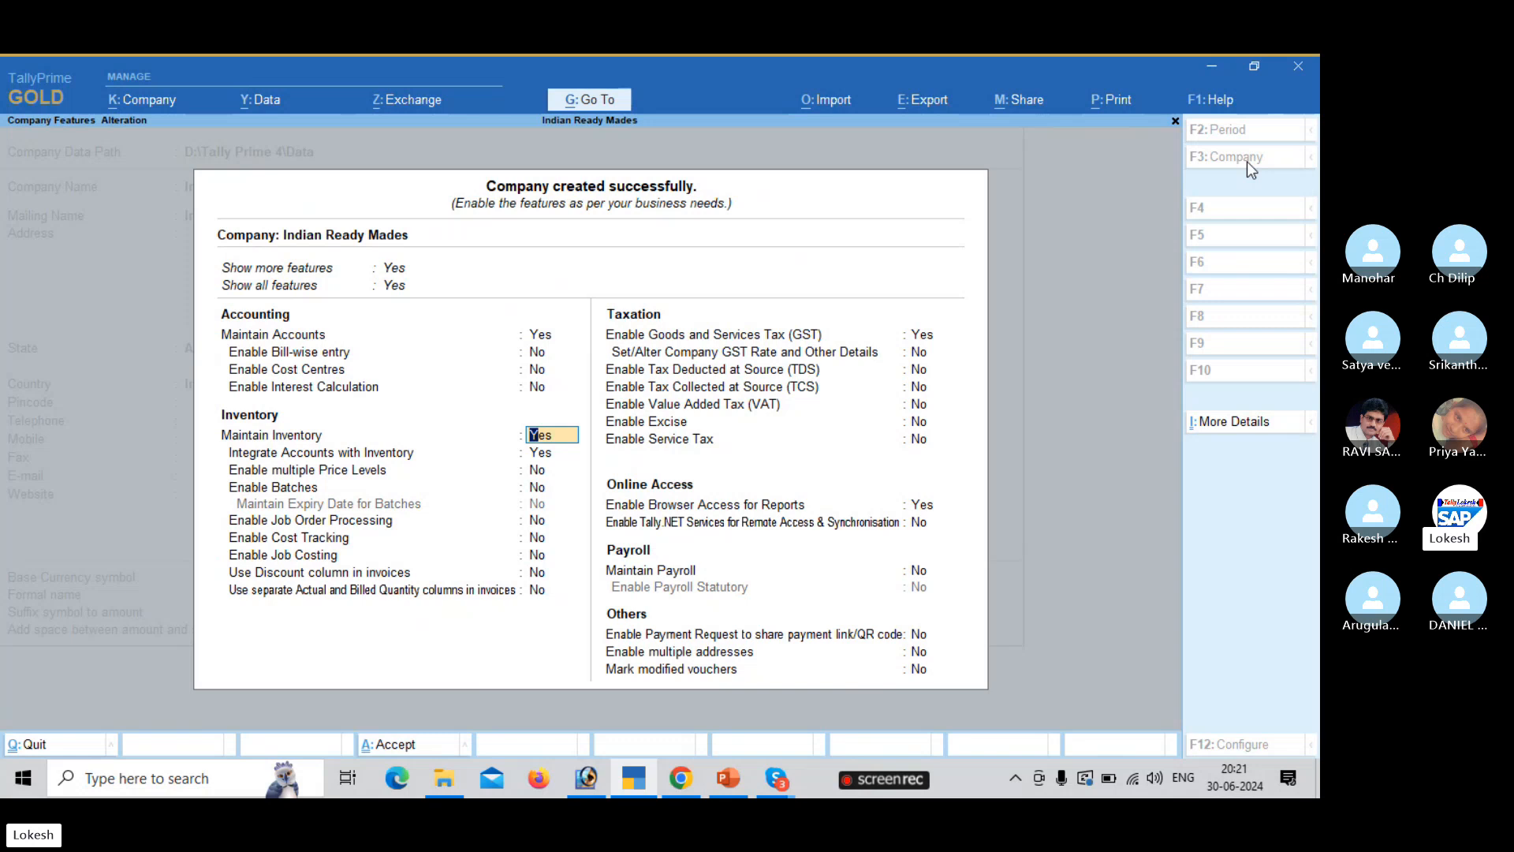
{"action": "key", "text": "Return"}
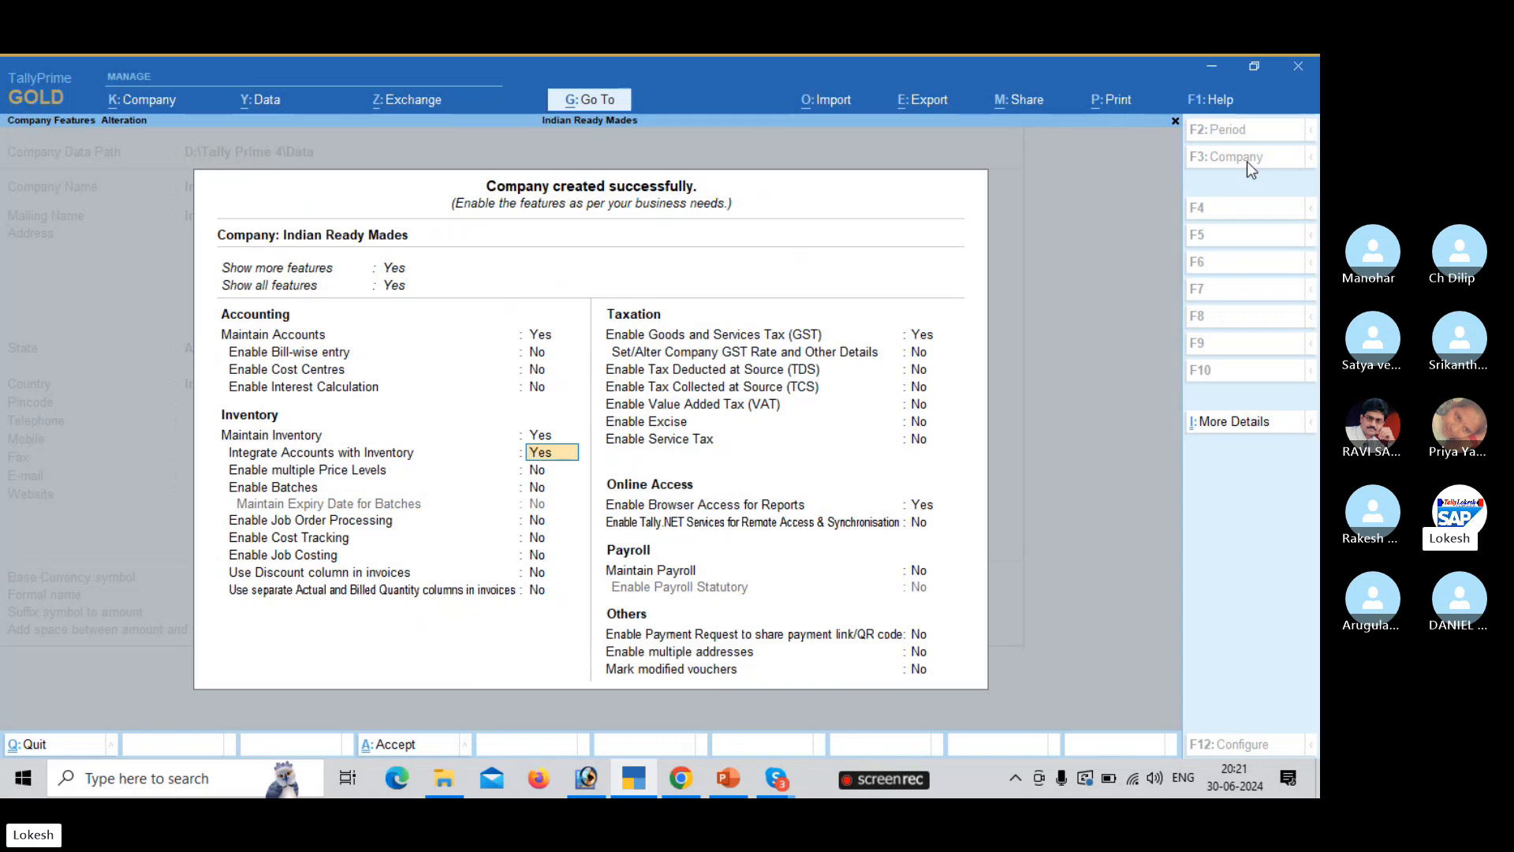
{"action": "key", "text": "Return"}
{"action": "key", "text": "Return"}
{"action": "key", "text": "Return"}
{"action": "key", "text": "Return"}
{"action": "key", "text": "Return"}
{"action": "key", "text": "Return"}
{"action": "key", "text": "Return"}
{"action": "key", "text": "Return"}
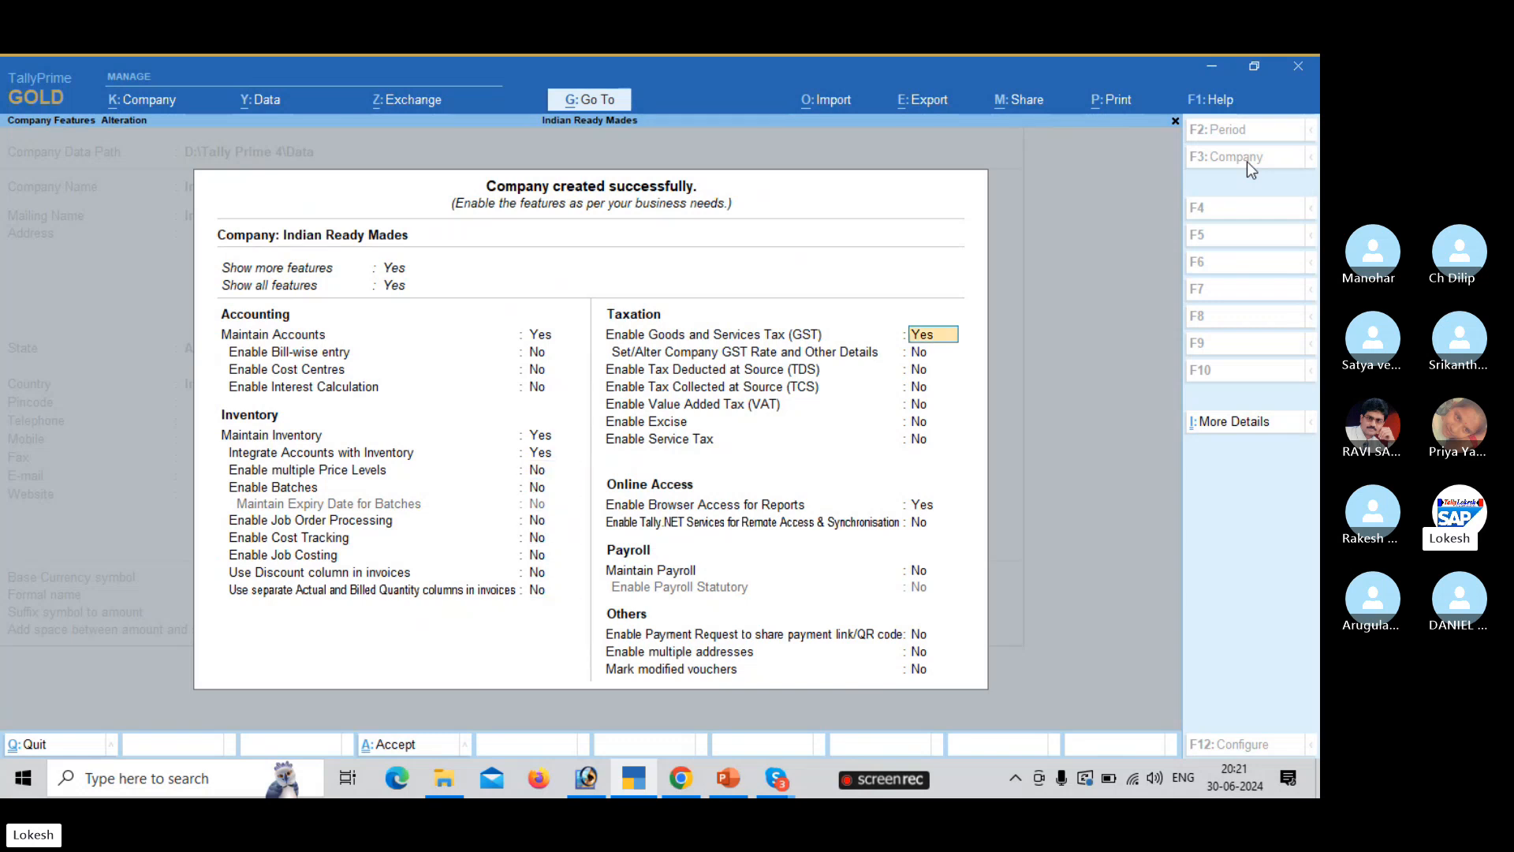
{"action": "type", "text": "n"}
{"action": "key", "text": "Return"}
- Set browser access for reports to No, keep the other features at their defaults and save the company features
{"action": "key", "text": "Return"}
{"action": "key", "text": "Return"}
{"action": "key", "text": "Return"}
{"action": "key", "text": "Return"}
{"action": "key", "text": "Return"}
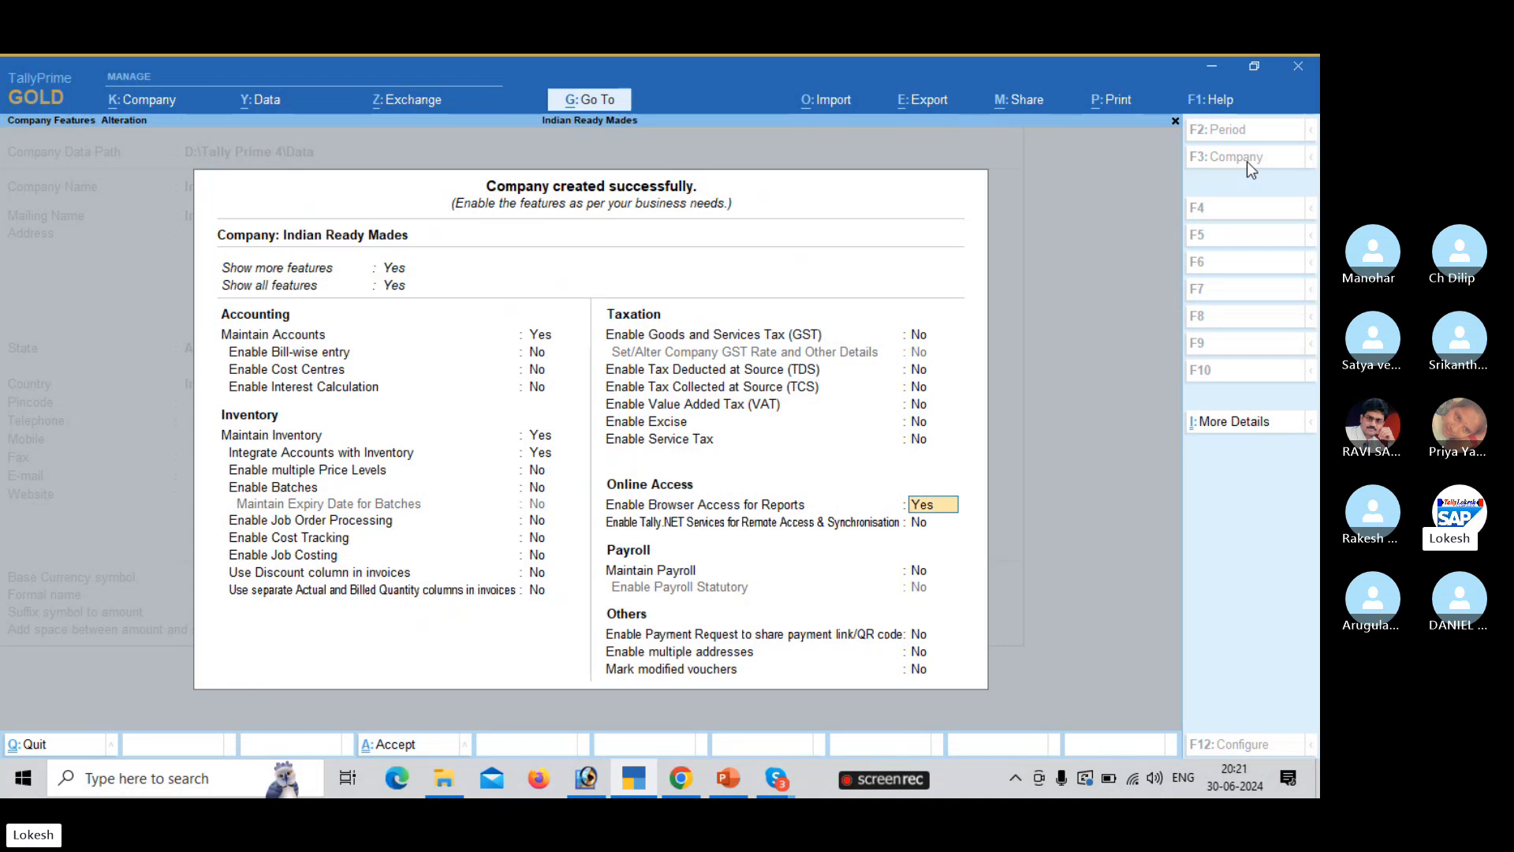
{"action": "type", "text": "n"}
{"action": "key", "text": "Return"}
{"action": "key", "text": "Return"}
{"action": "key", "text": "Return"}
{"action": "key", "text": "Return"}
{"action": "key", "text": "Return"}
{"action": "key", "text": "Return"}
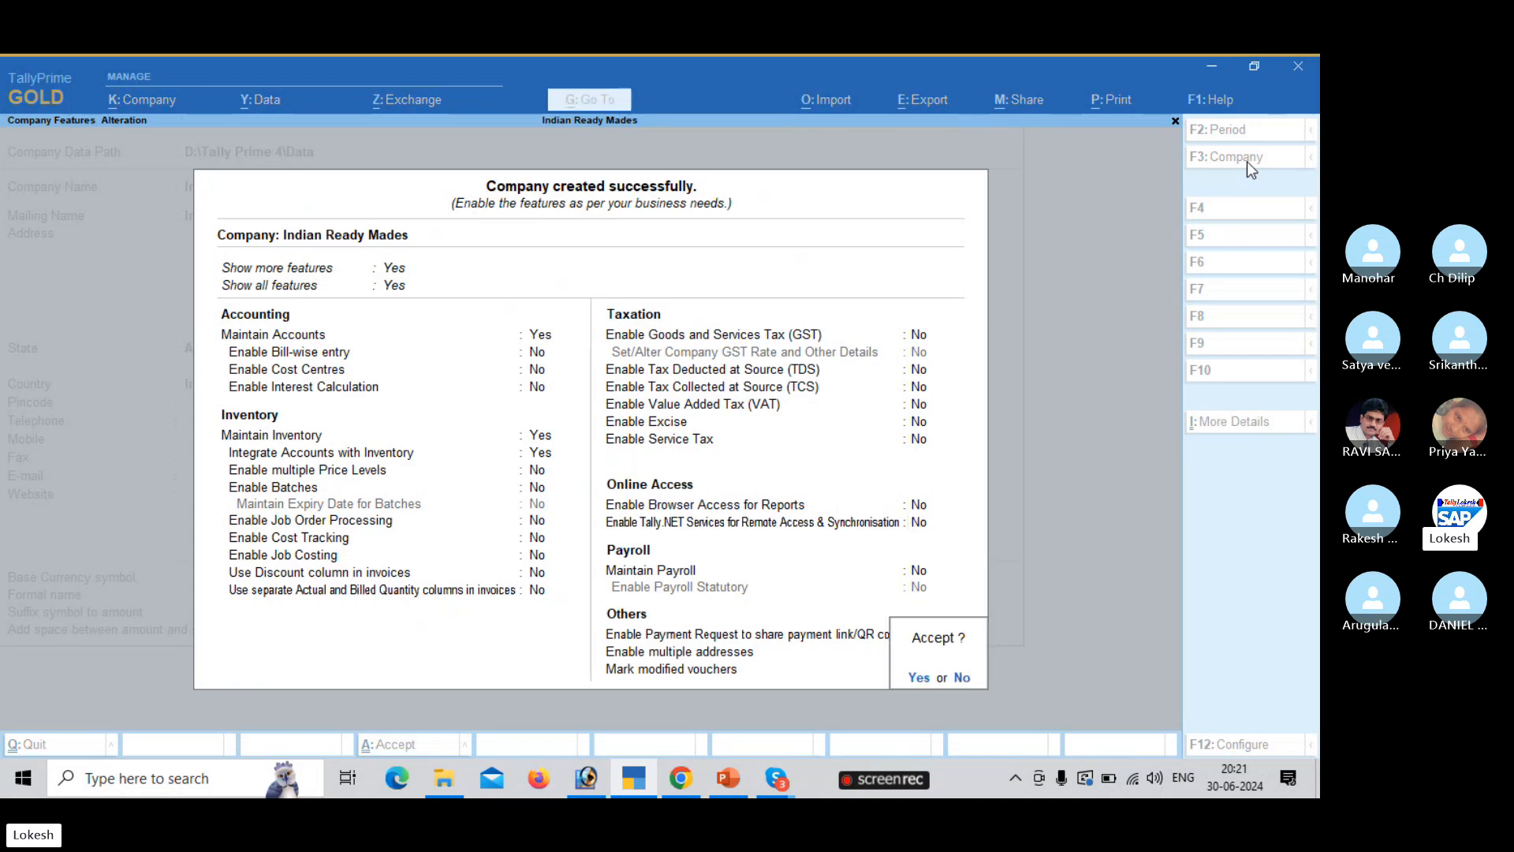
{"action": "key", "text": "Return"}
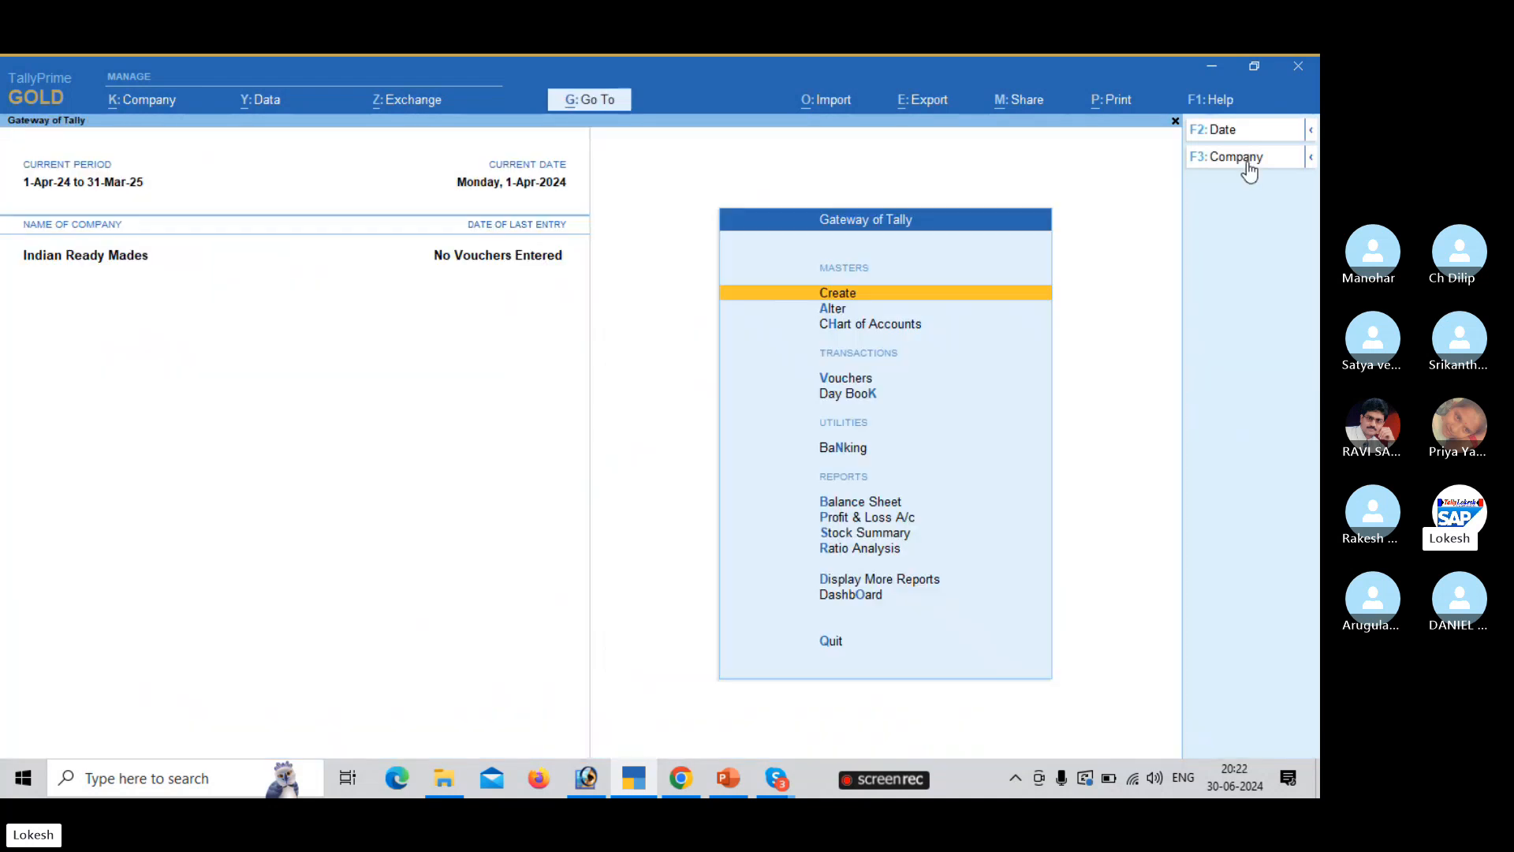
- Create a ledger named Capital under Capital Account with default details and no opening balance
{"action": "key", "text": "Return"}
{"action": "key", "text": "Down"}
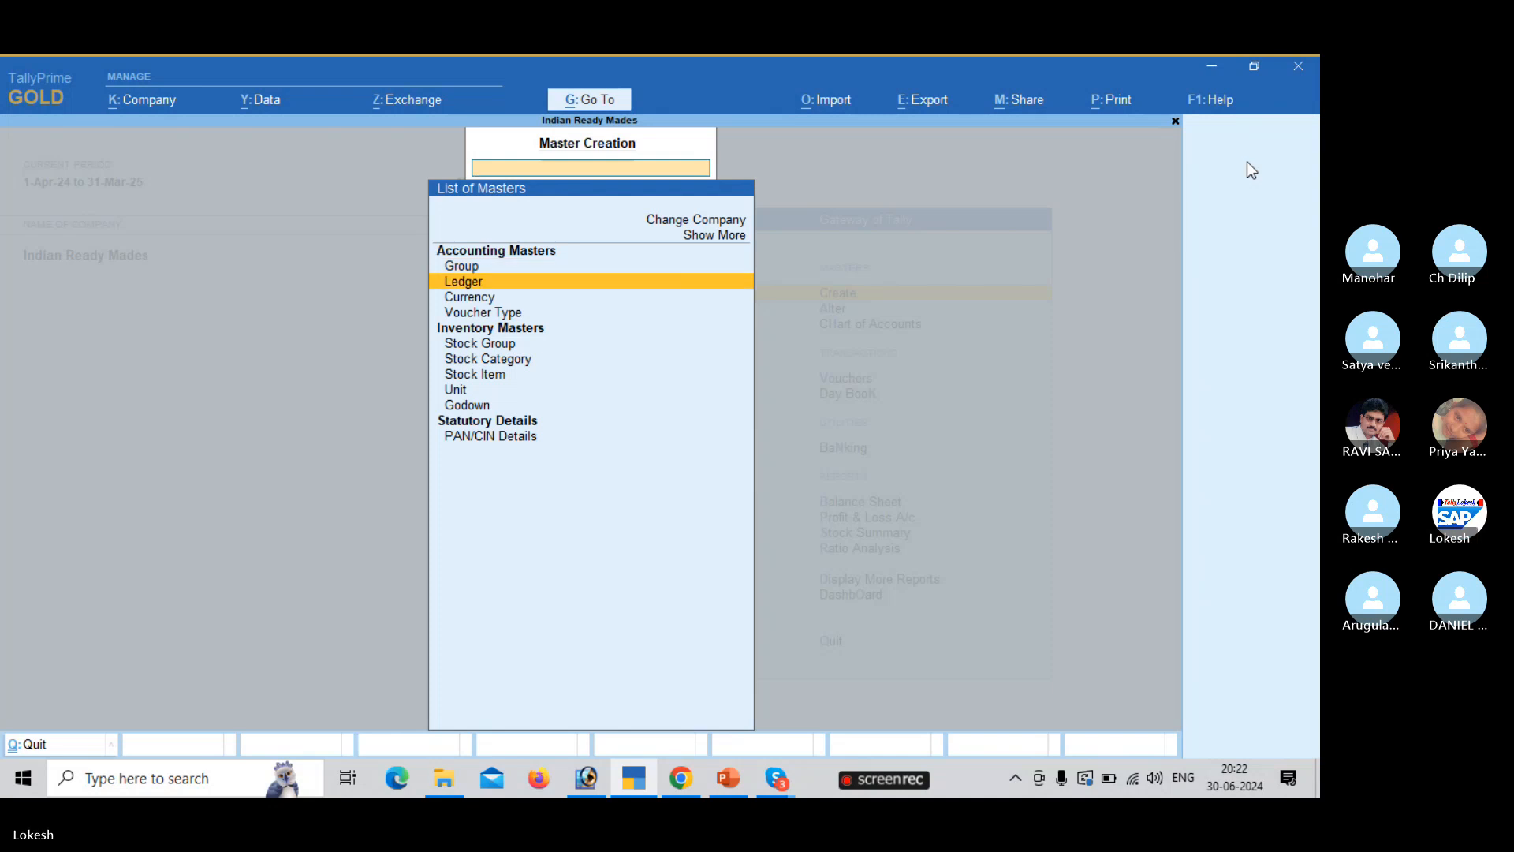
{"action": "key", "text": "Return"}
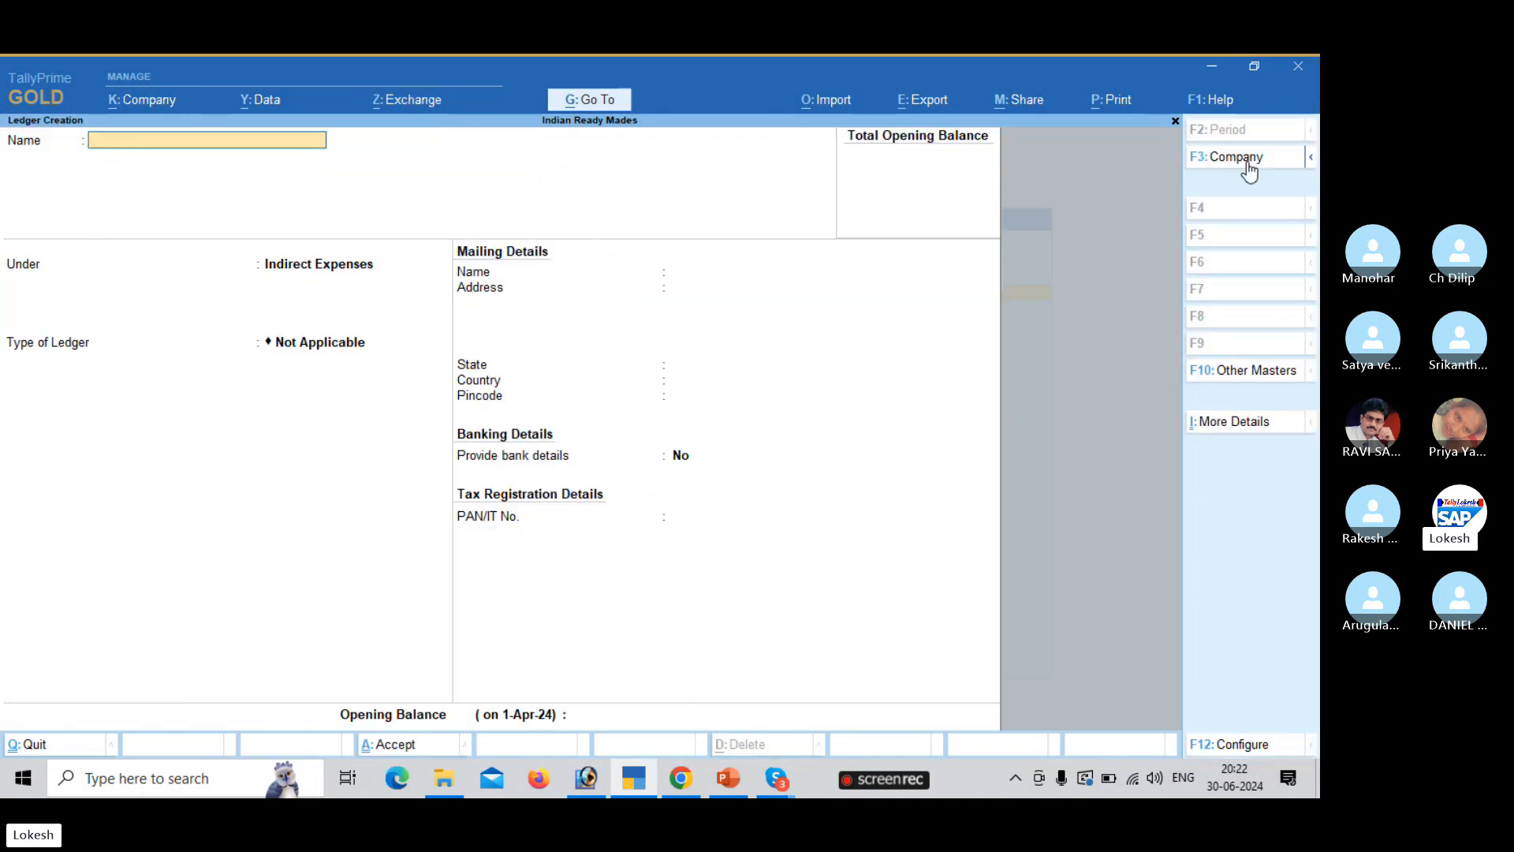
{"action": "type", "text": "Capital"}
{"action": "key", "text": "Return"}
{"action": "type", "text": "ca"}
{"action": "key", "text": "Down"}
{"action": "key", "text": "Return"}
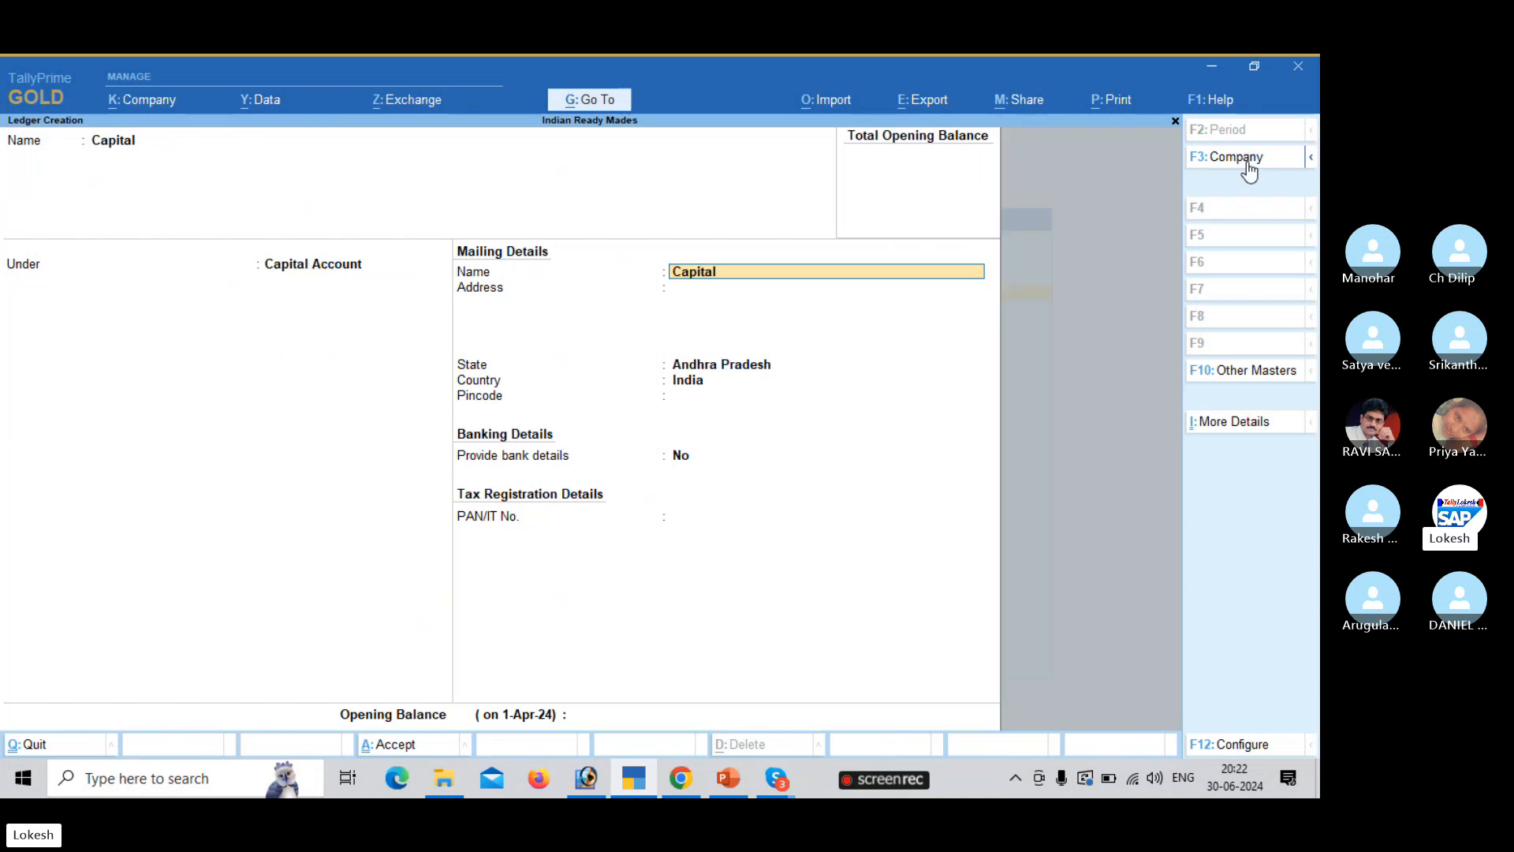
{"action": "key", "text": "Return"}
{"action": "key", "text": "Return"}
{"action": "key", "text": "Return"}
{"action": "key", "text": "Return"}
{"action": "key", "text": "Return"}
{"action": "key", "text": "Return"}
{"action": "key", "text": "Return"}
{"action": "key", "text": "Return"}
{"action": "key", "text": "Return"}
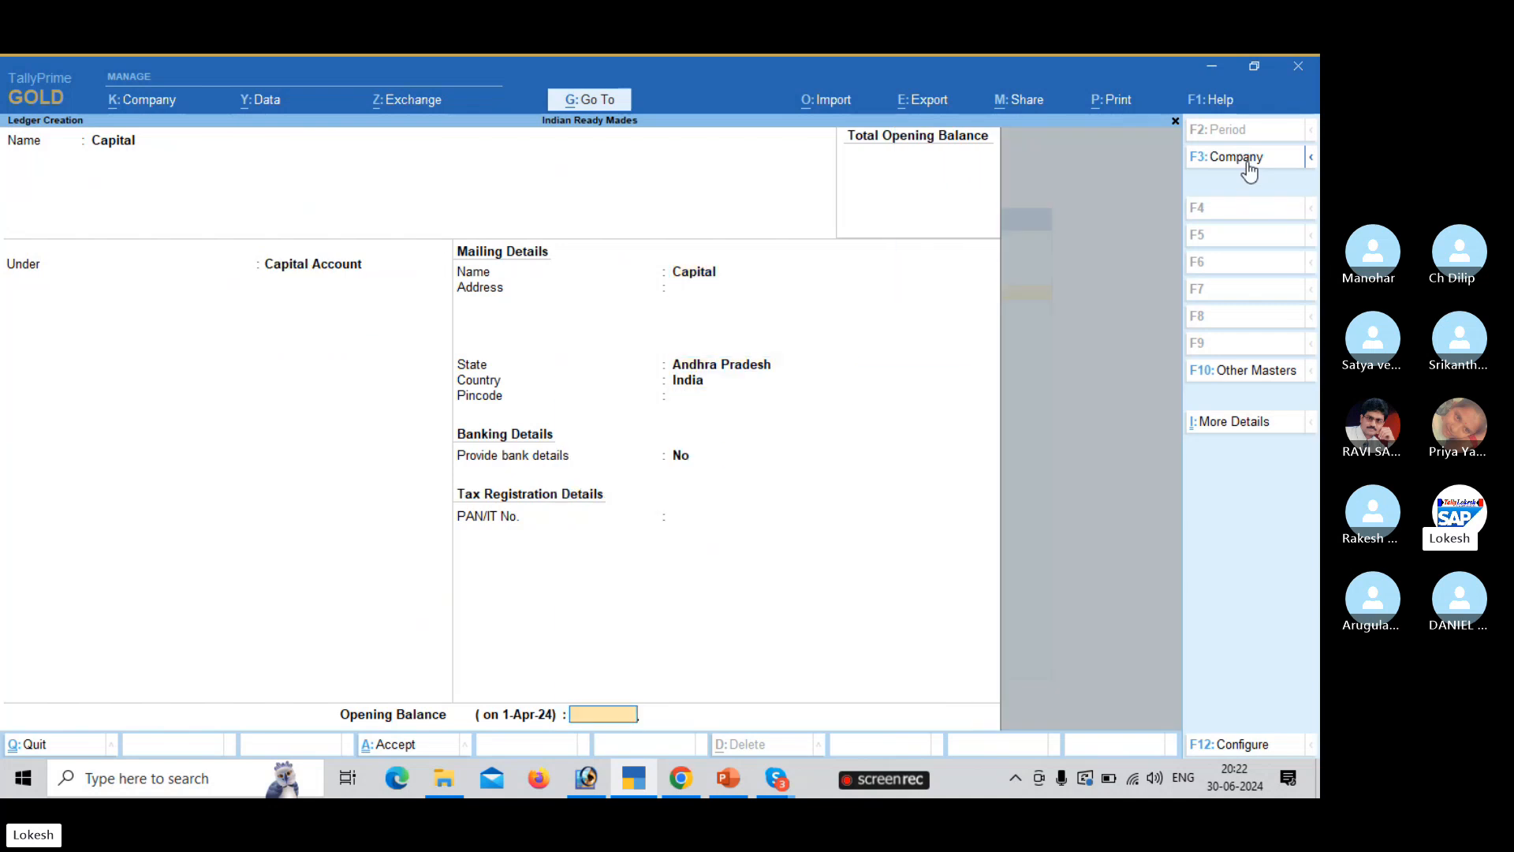
- Create a ledger named Purchase under Purchase Accounts, with the type of ledger left as Not Applicable
{"action": "type", "text": "Purcah"}
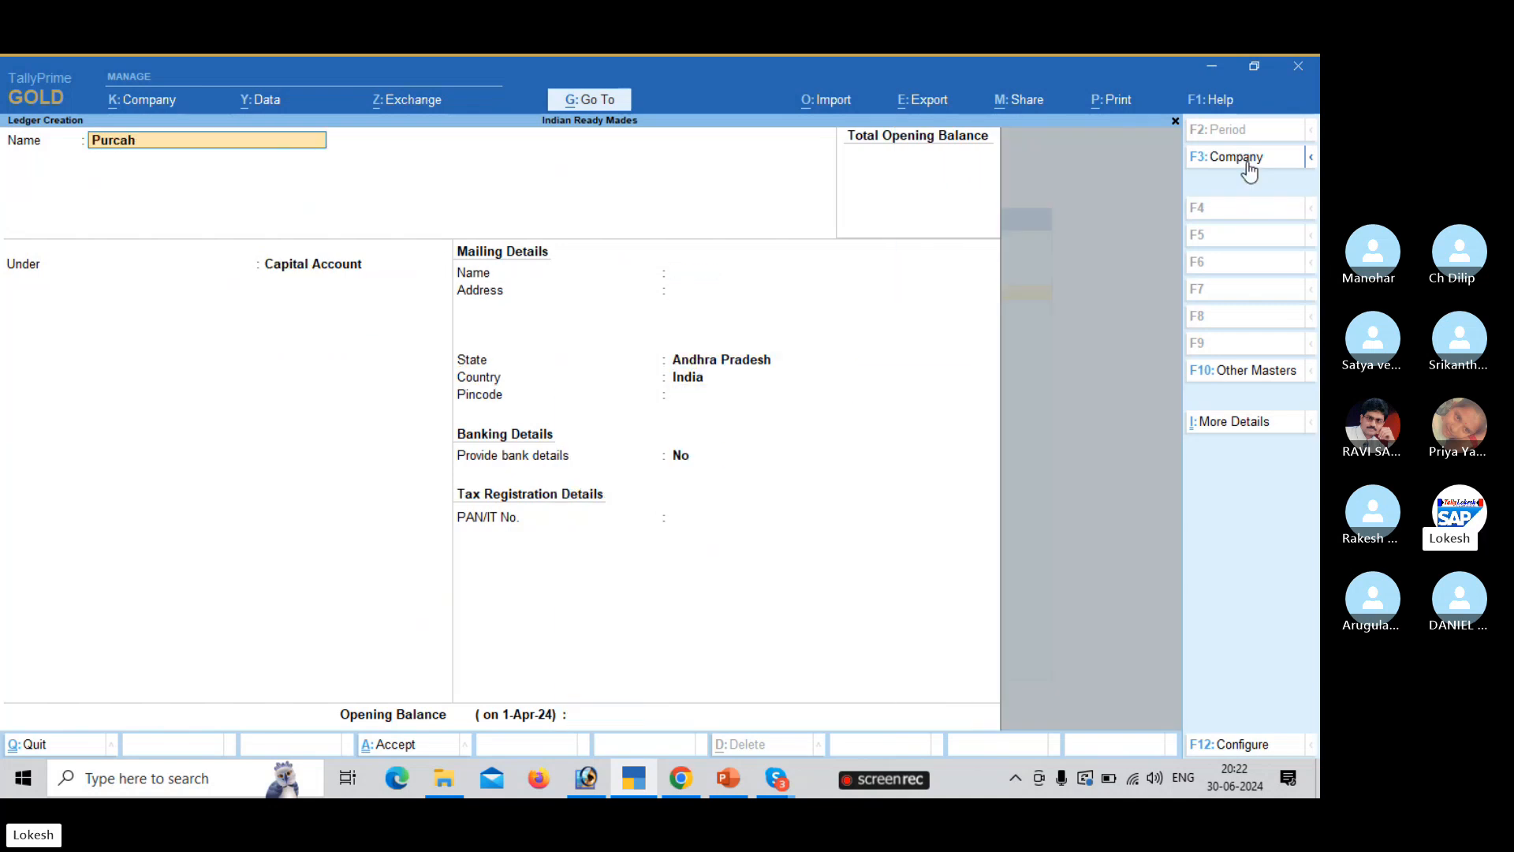
{"action": "key", "text": "BackSpace"}
{"action": "key", "text": "BackSpace"}
{"action": "type", "text": "hase"}
{"action": "key", "text": "Return"}
{"action": "type", "text": "Pu"}
{"action": "key", "text": "Return"}
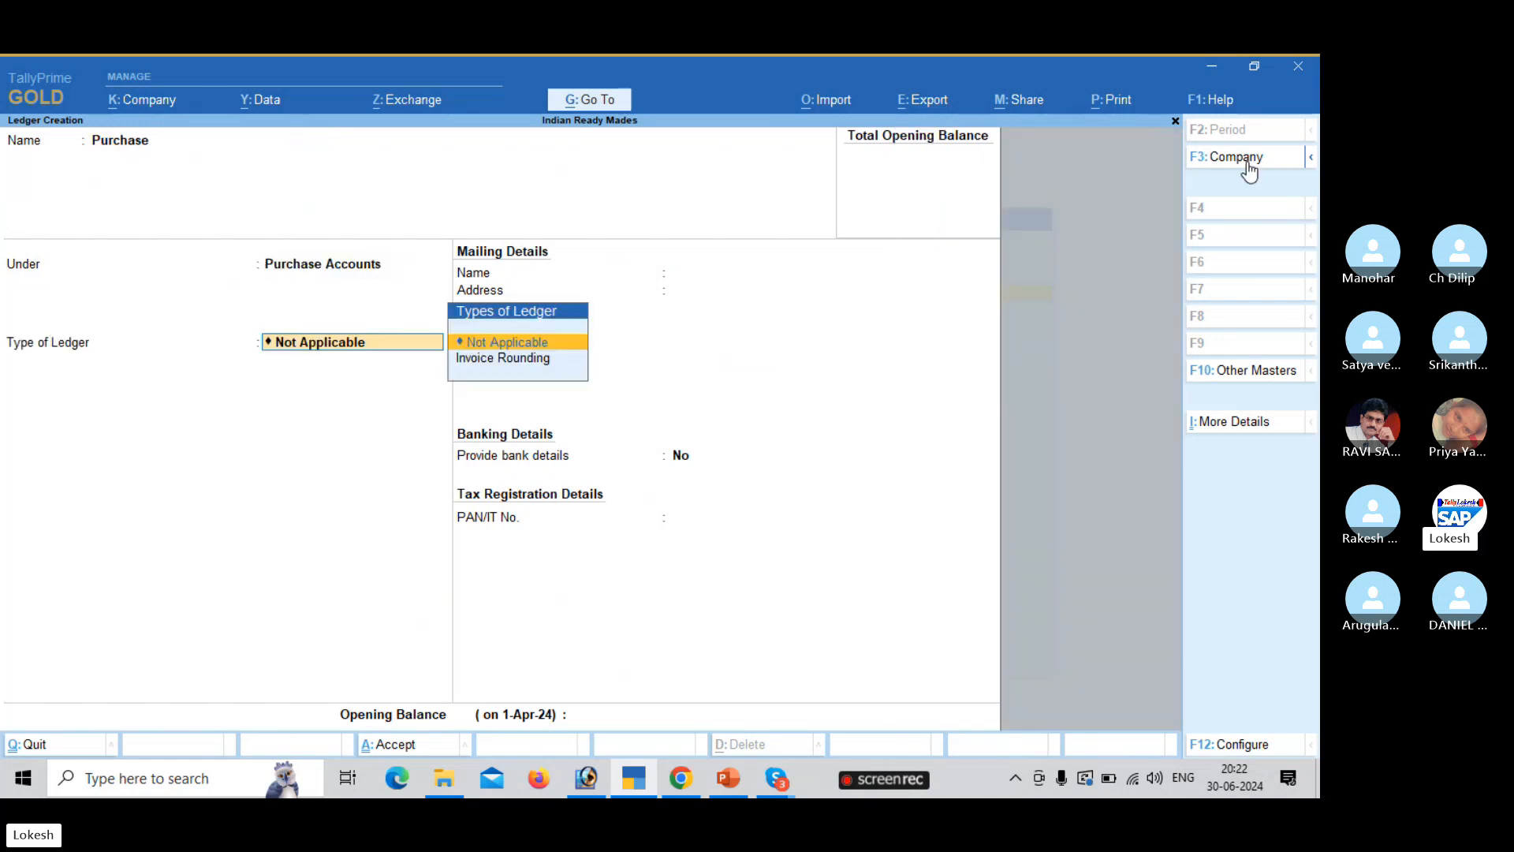
{"action": "key", "text": "Return"}
{"action": "key", "text": "Return"}
{"action": "key", "text": "Return"}
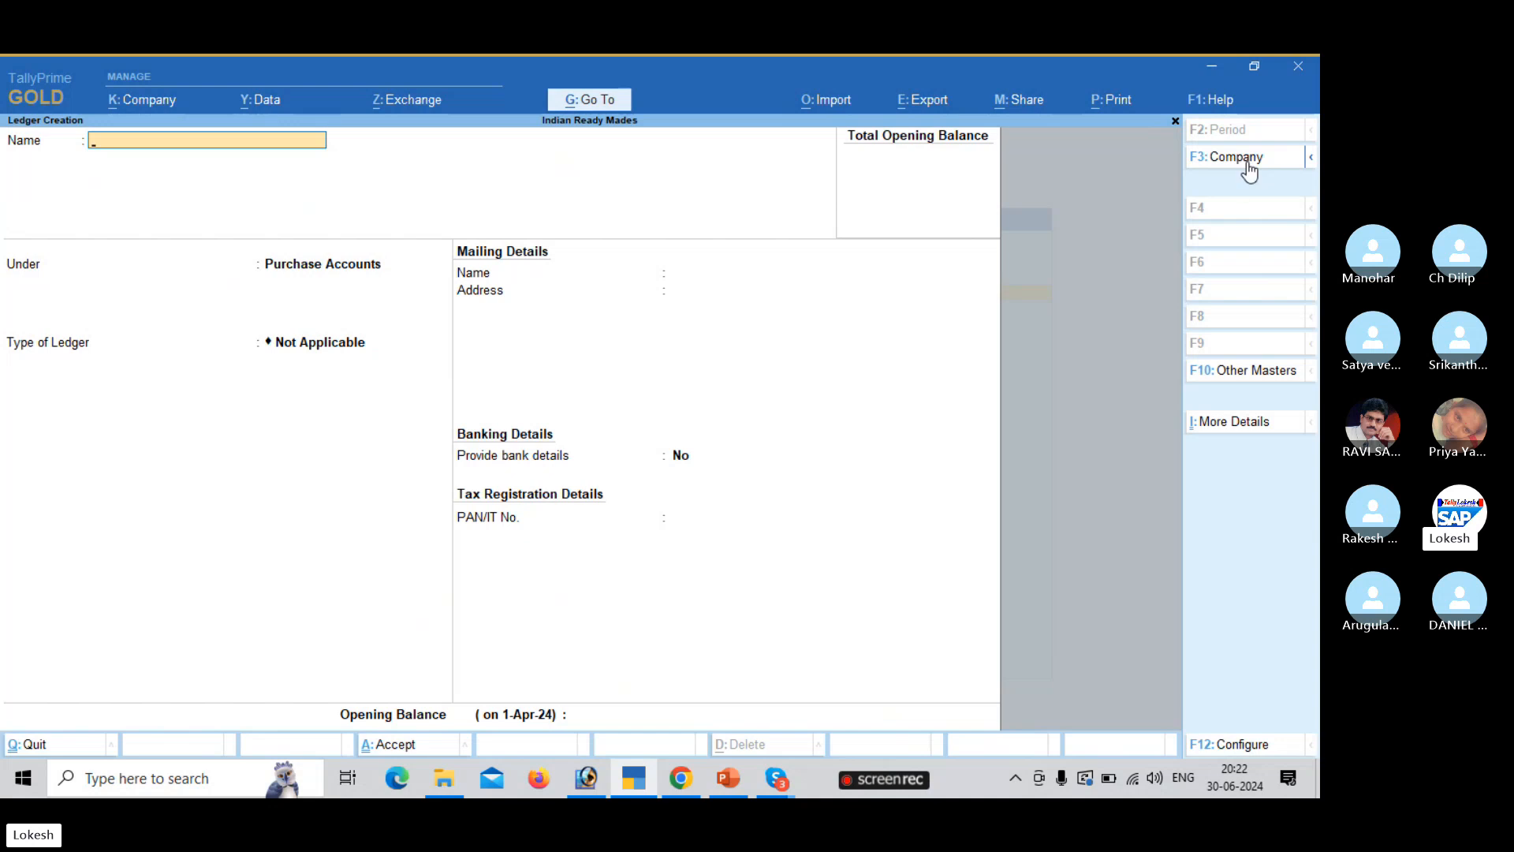
- Create a ledger named Indian Garments under Sundry Creditors with default details and no opening balance
{"action": "type", "text": "Indian Garments"}
{"action": "key", "text": "Return"}
{"action": "type", "text": "Su"}
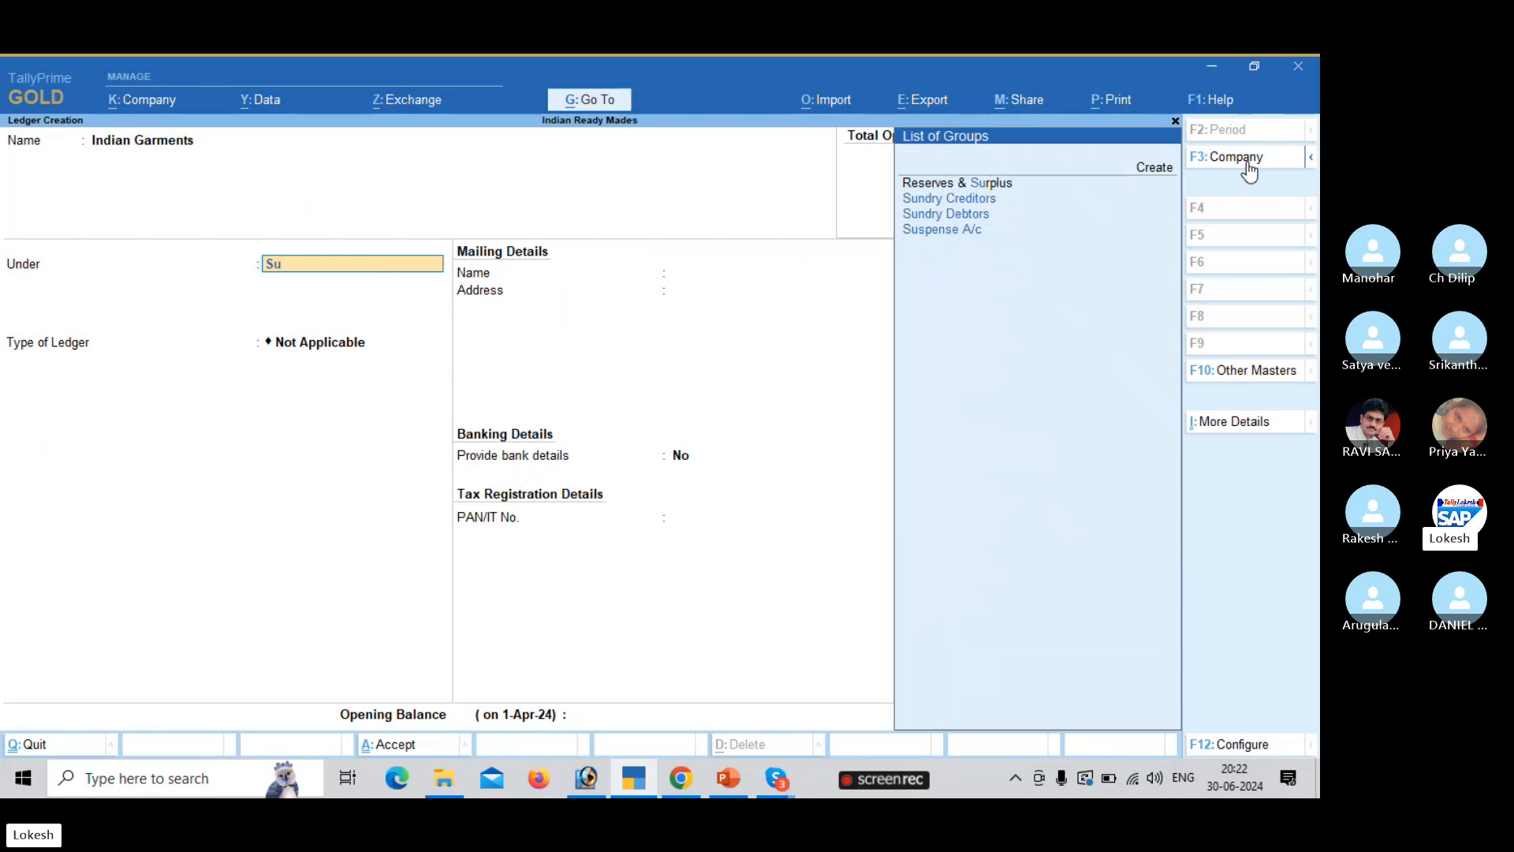
{"action": "key", "text": "Down"}
{"action": "key", "text": "Return"}
{"action": "key", "text": "Return"}
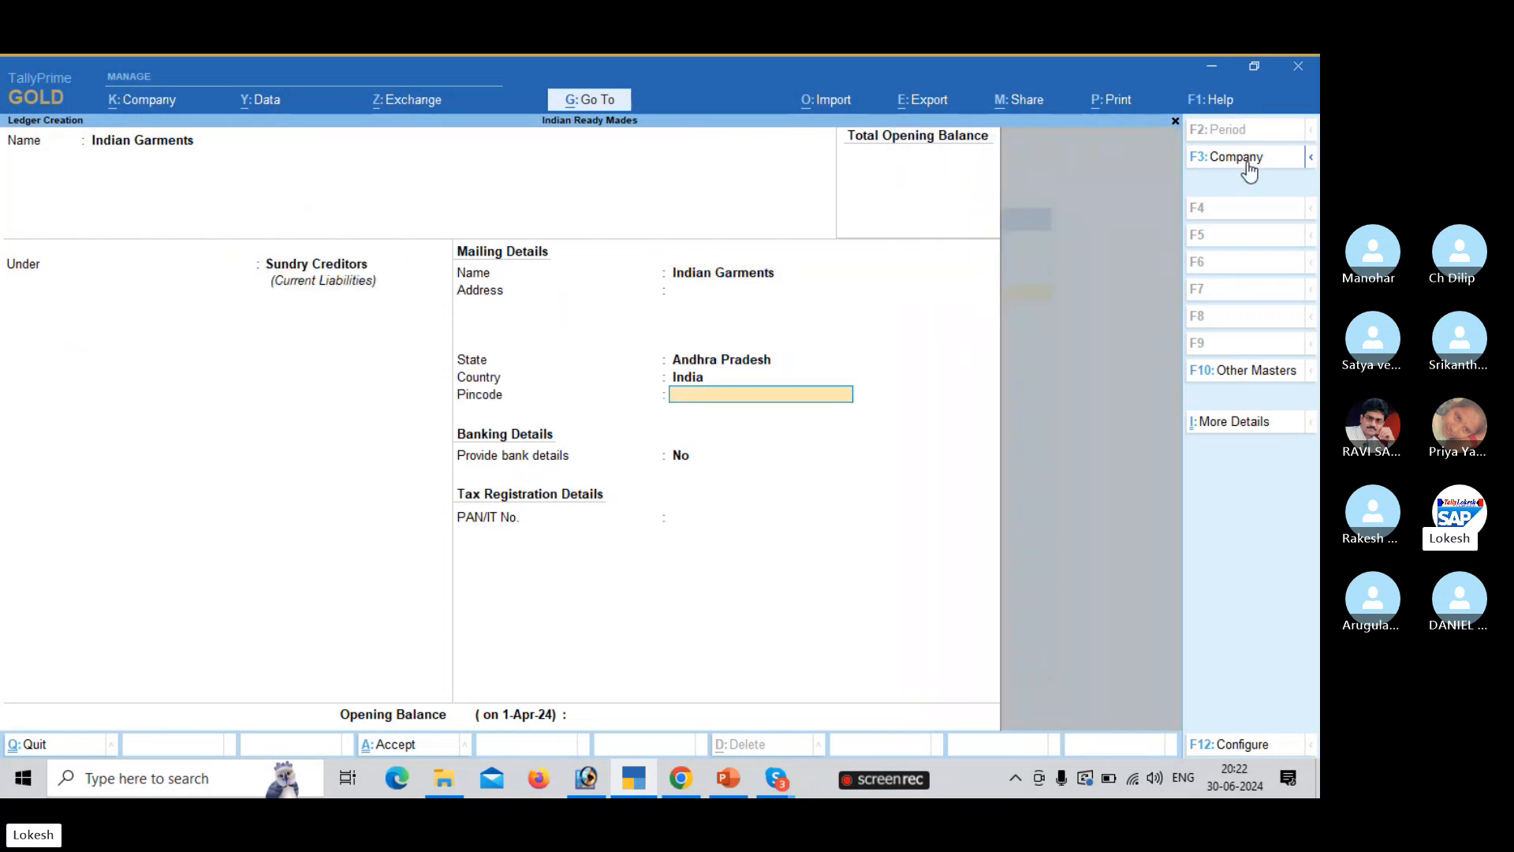
{"action": "key", "text": "Return"}
{"action": "key", "text": "Return"}
{"action": "key", "text": "Return"}
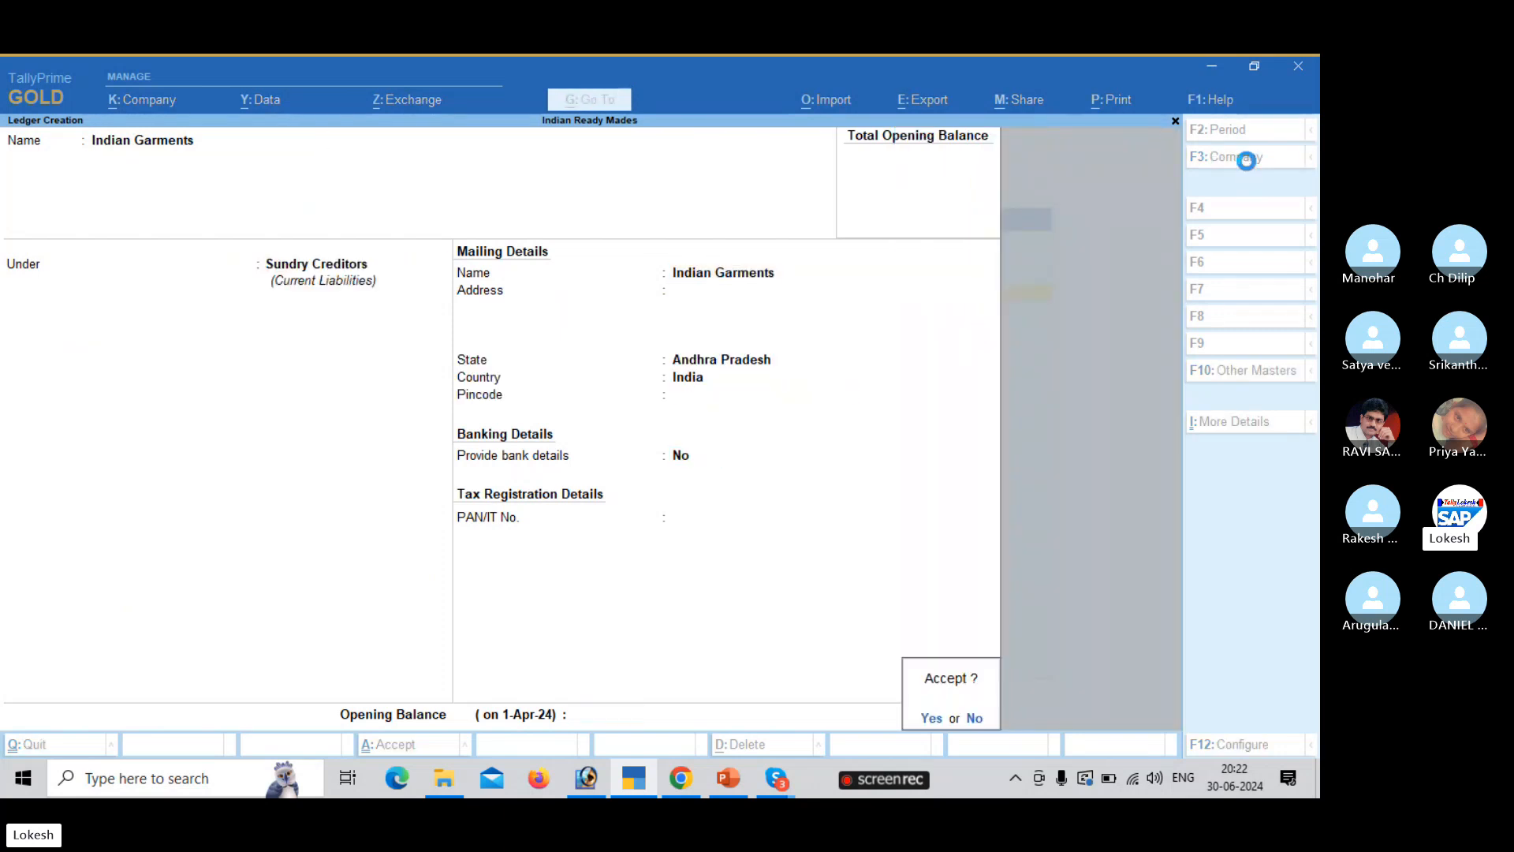
{"action": "key", "text": "Return"}
- Create a ledger named Galaxy Pvt Ltd under Sundry Creditors with default details and no opening balance
{"action": "type", "text": "Galaxy"}
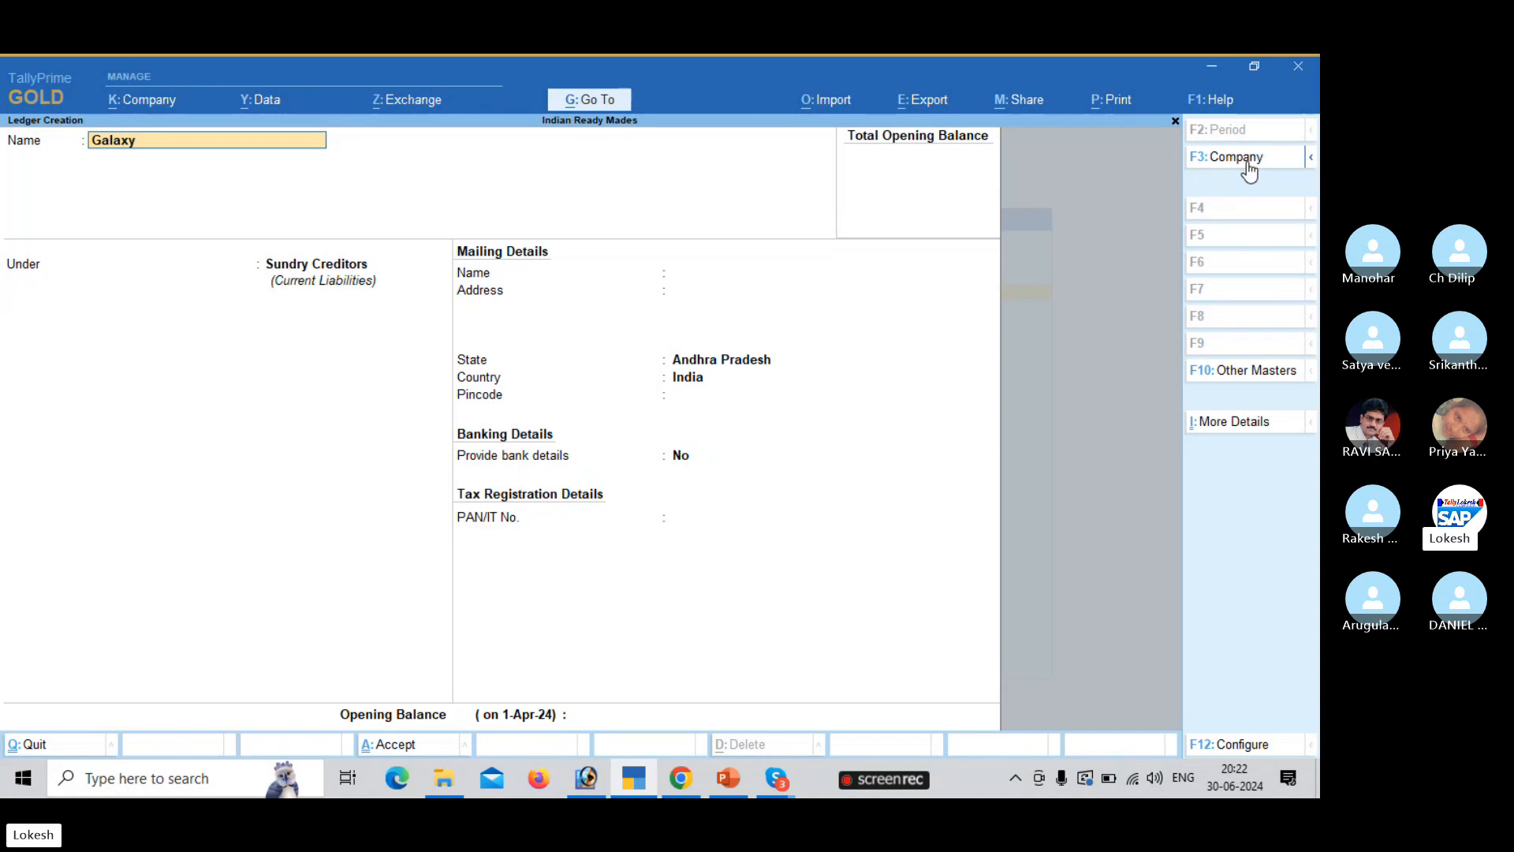
{"action": "type", "text": " Pvt Ltd"}
{"action": "key", "text": "Return"}
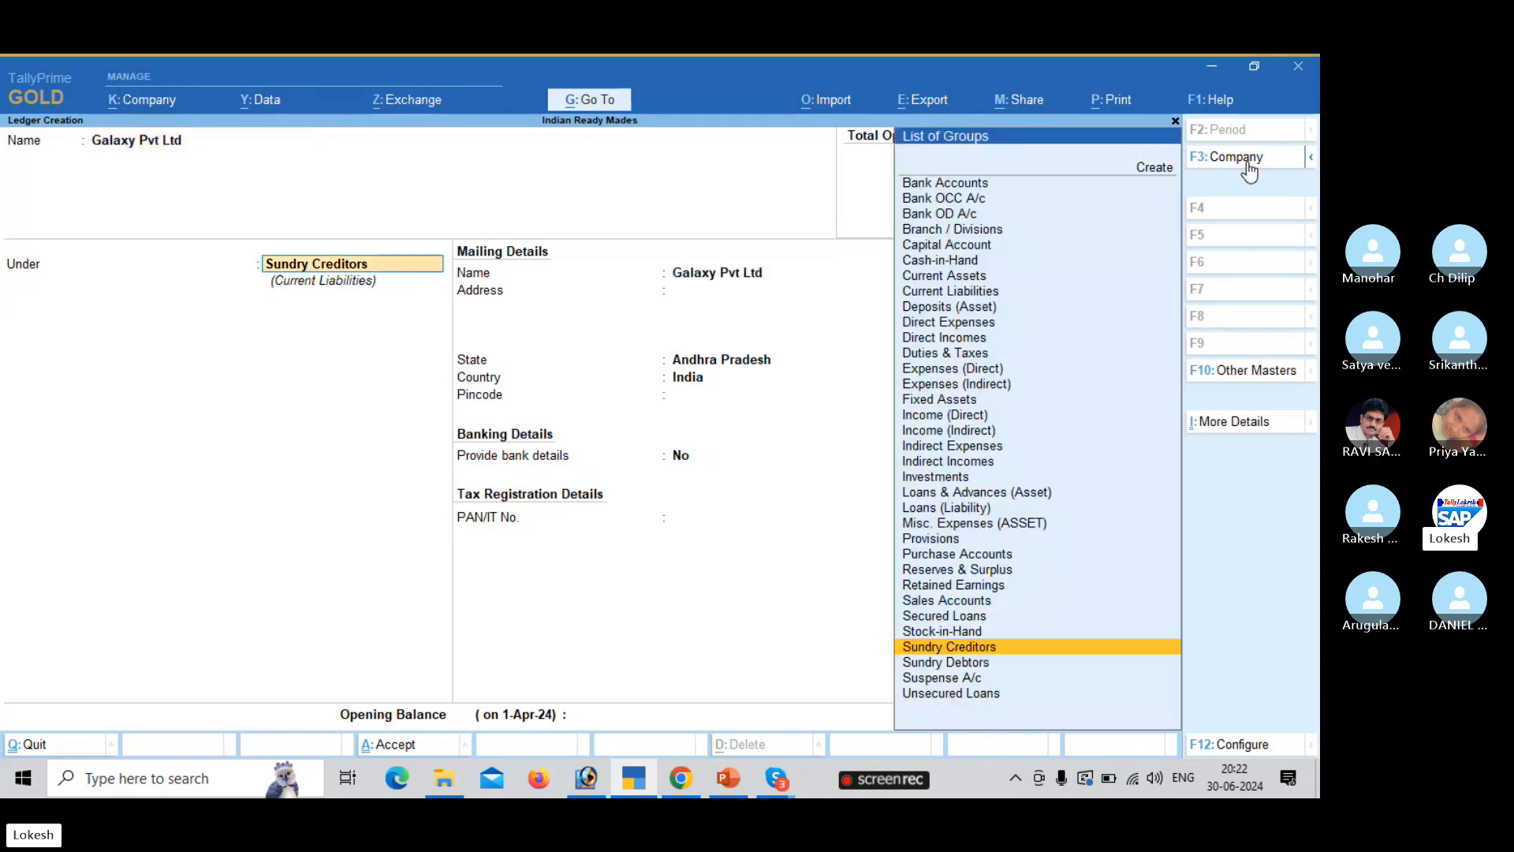
{"action": "key", "text": "Return"}
{"action": "key", "text": "Return"}
{"action": "key", "text": "Return"}
{"action": "key", "text": "Return"}
{"action": "key", "text": "Return"}
{"action": "key", "text": "Return"}
{"action": "key", "text": "Return"}
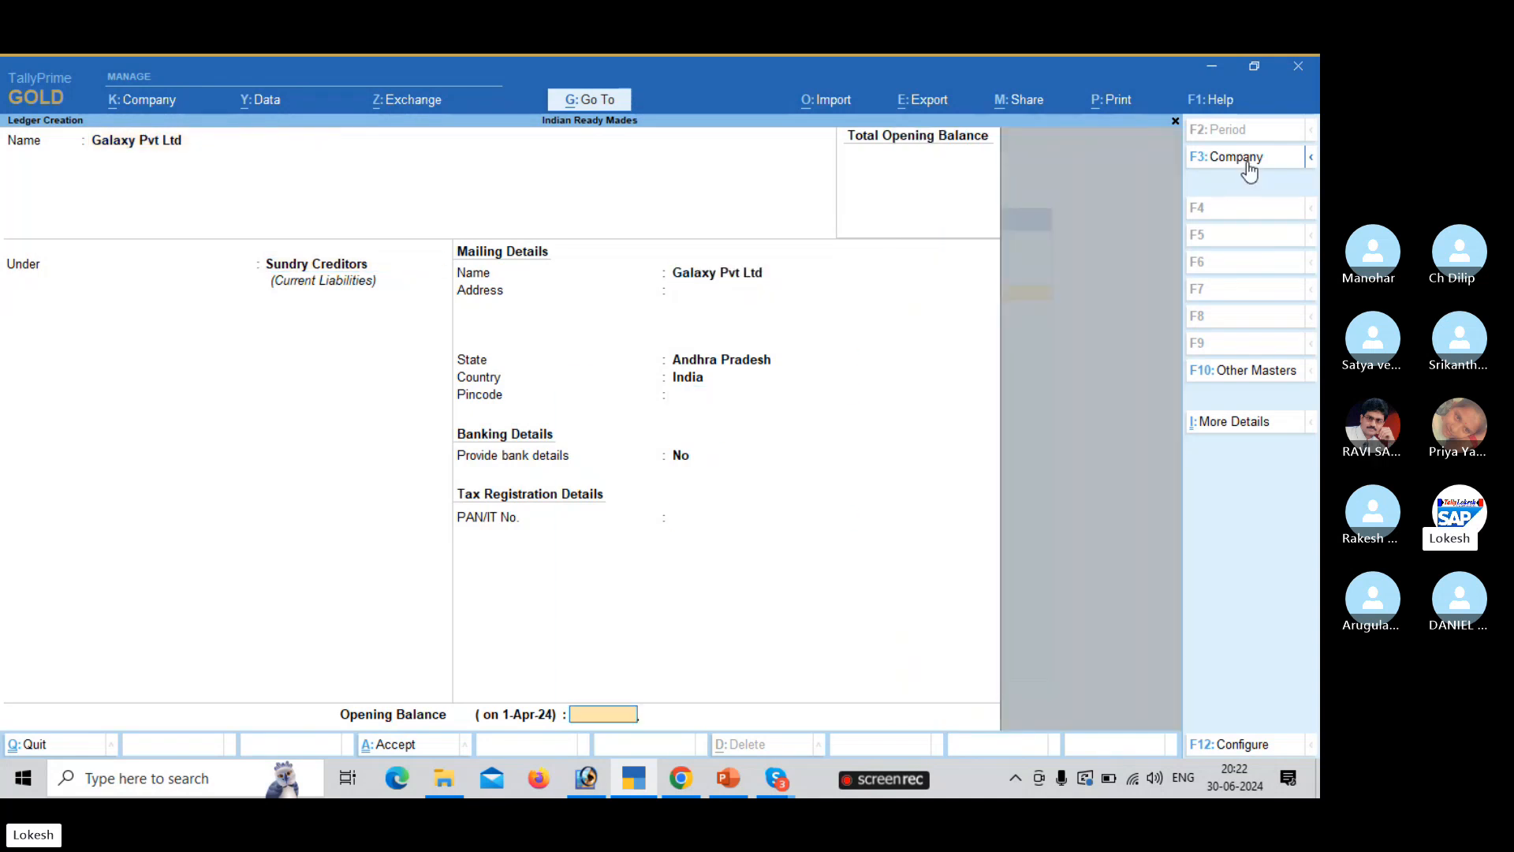
{"action": "key", "text": "Return"}
- Create a ledger named Niraja Traders under Sundry Creditors, keeping the default mailing details and no opening balance
{"action": "type", "text": "Nir"}
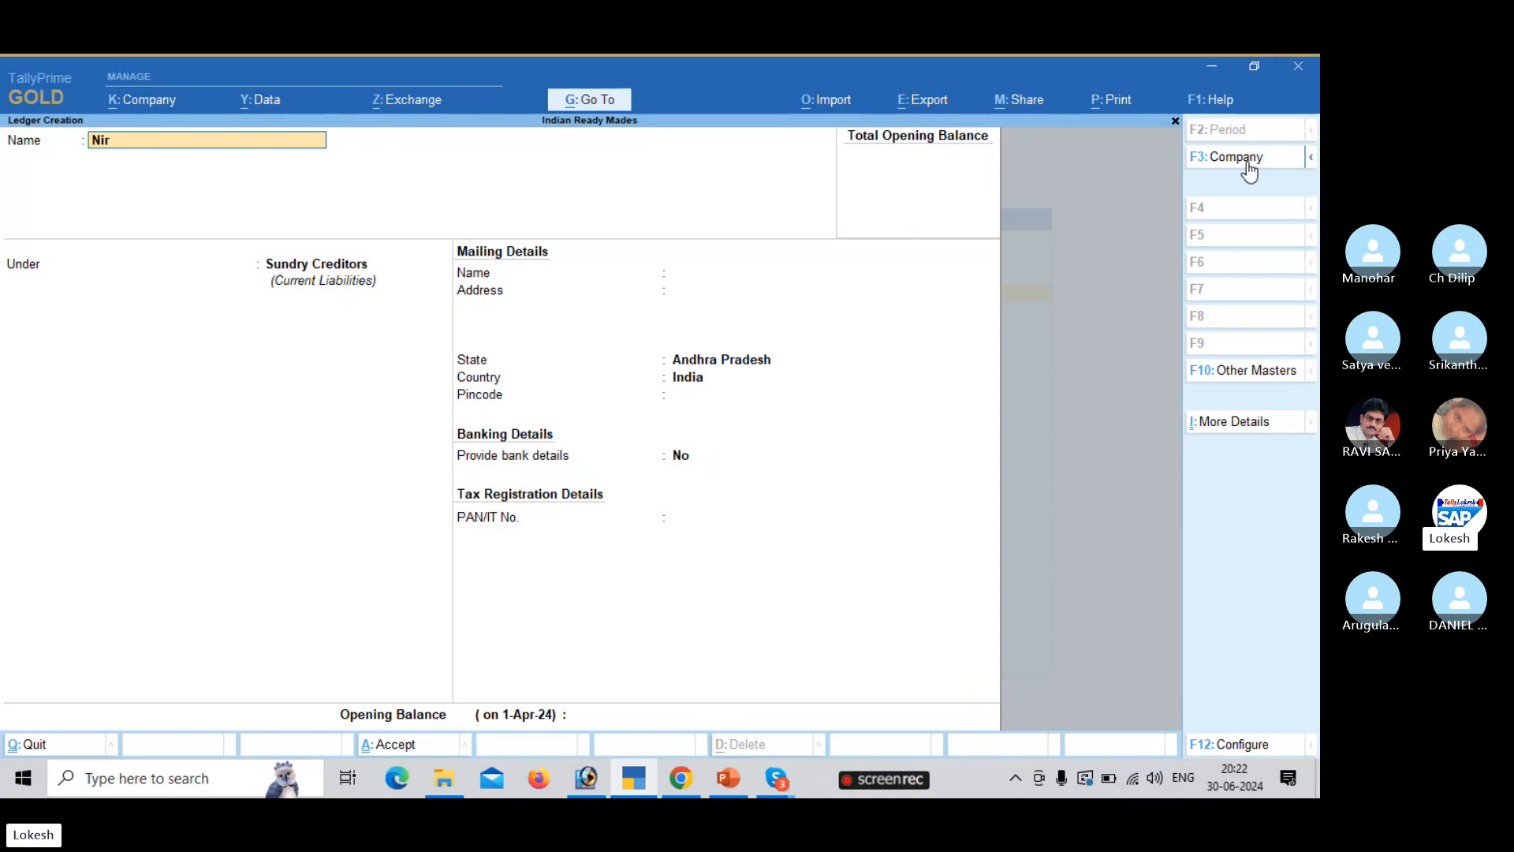
{"action": "type", "text": "aja Traders"}
{"action": "key", "text": "Return"}
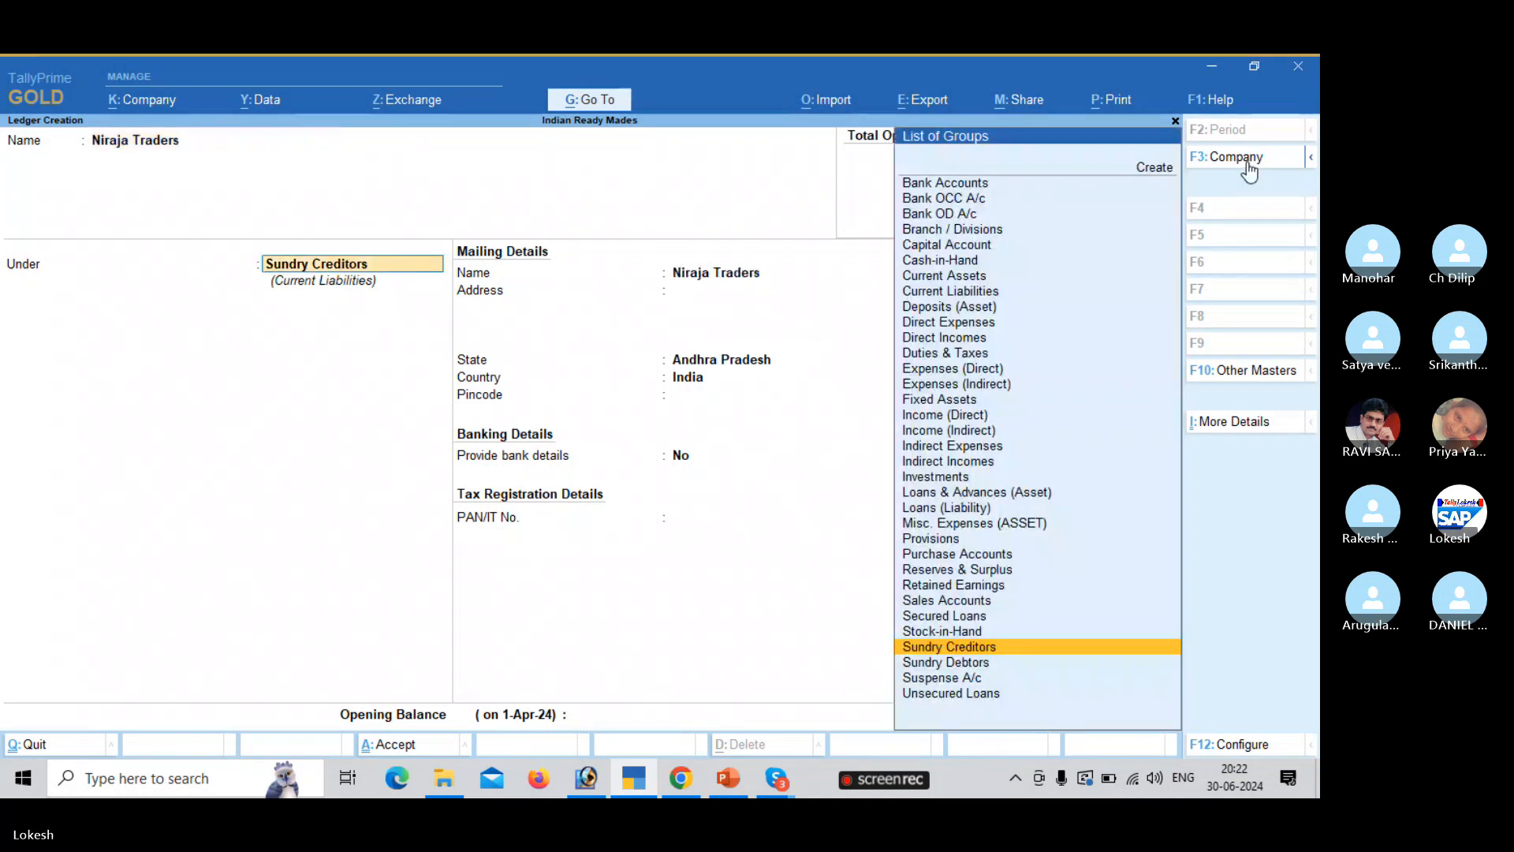
{"action": "key", "text": "Return"}
{"action": "key", "text": "Return"}
{"action": "key", "text": "Return"}
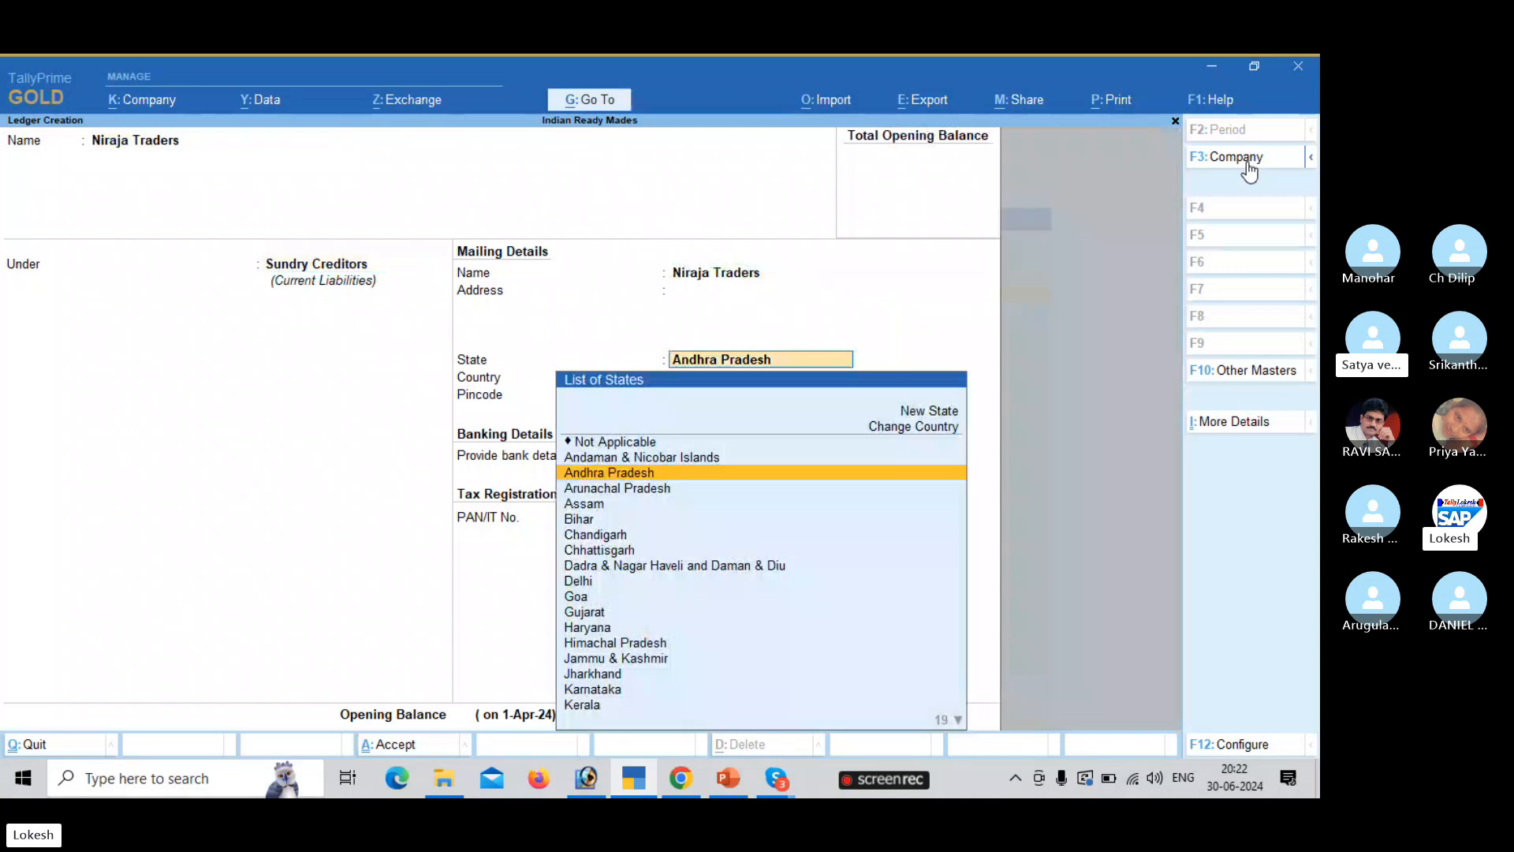
{"action": "key", "text": "ctrl+a"}
- Create a ledger named Wages under Direct Expenses, with the type of ledger left as Not Applicable
{"action": "type", "text": "Wages"}
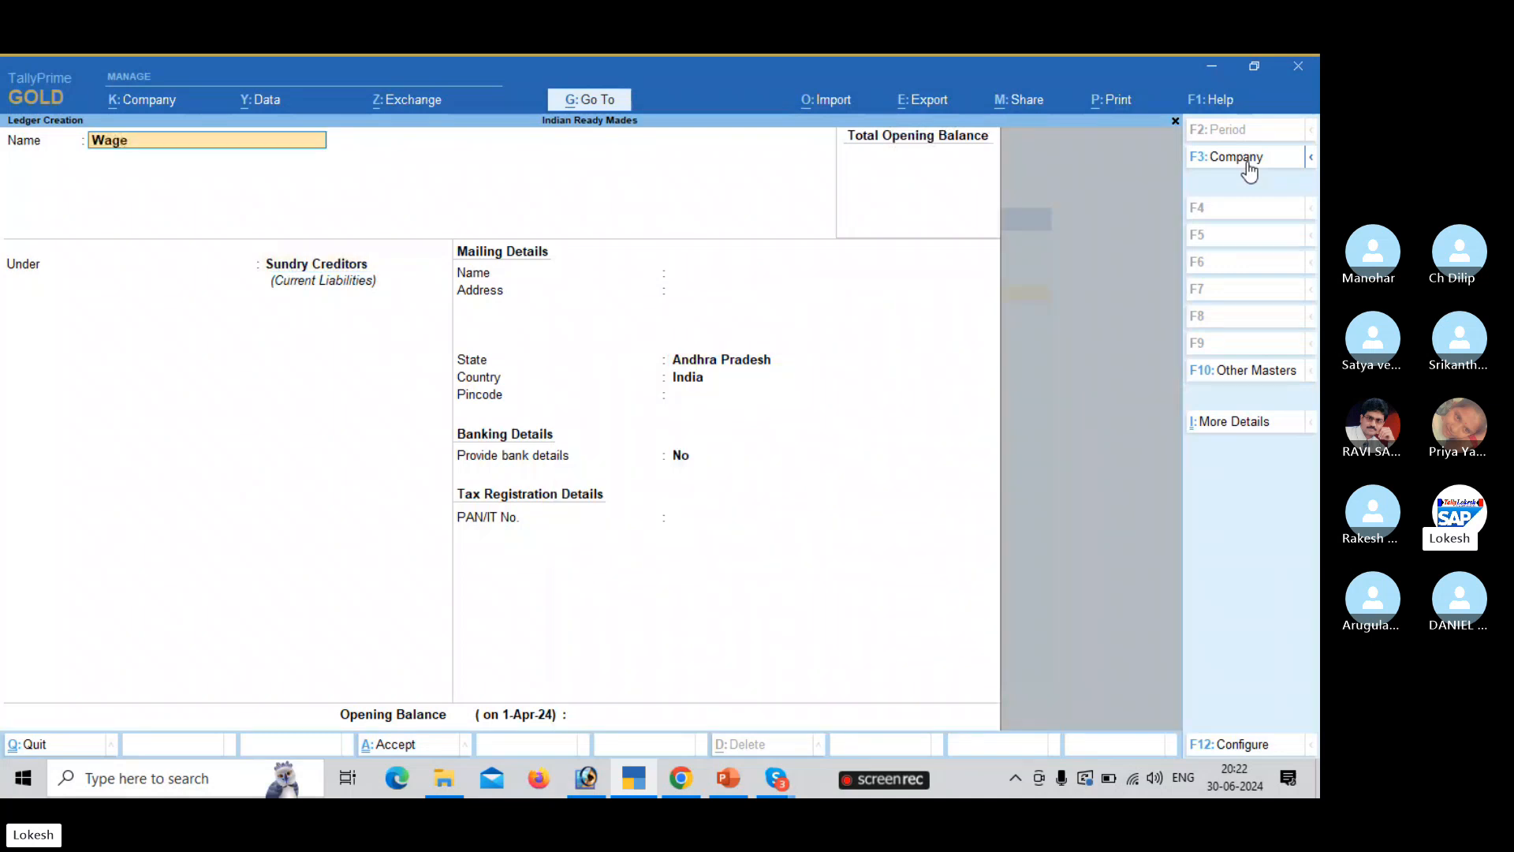
{"action": "key", "text": "Return"}
{"action": "type", "text": "Dir"}
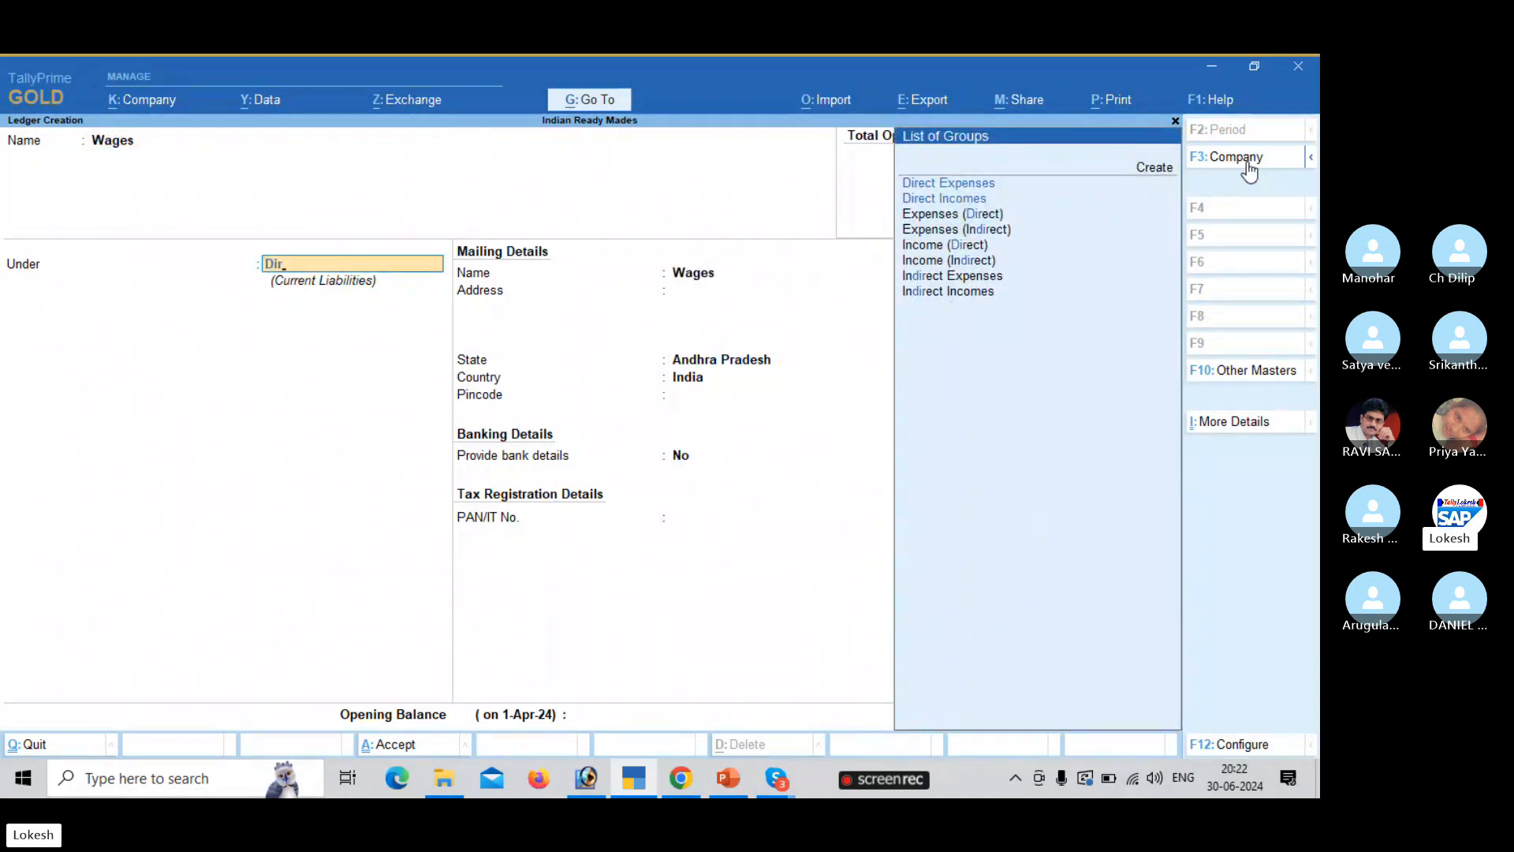
{"action": "key", "text": "Return"}
{"action": "key", "text": "Return"}
{"action": "key", "text": "Return"}
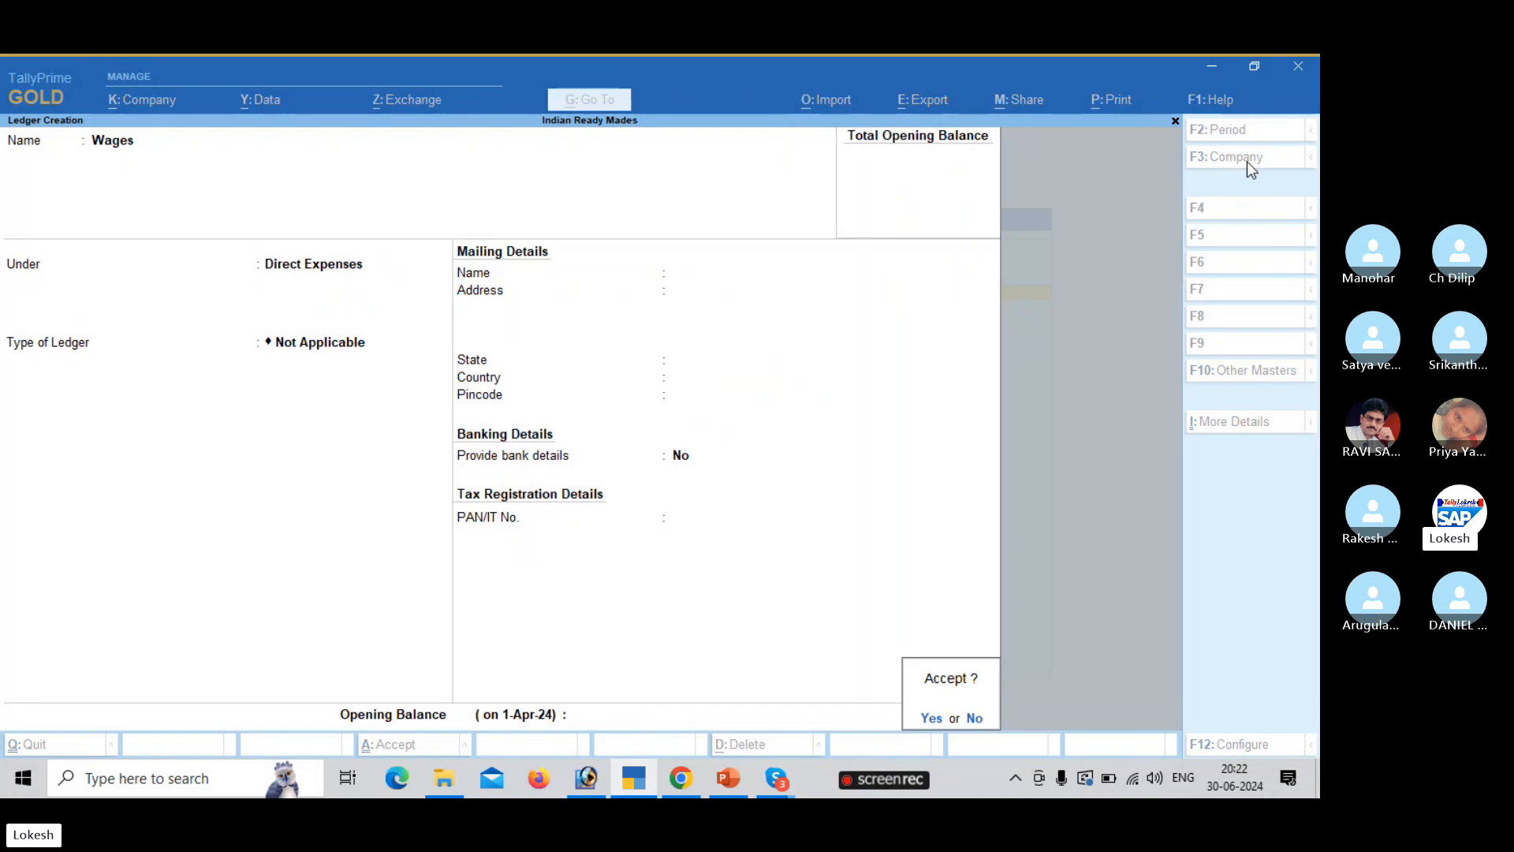
{"action": "key", "text": "Return"}
- Create a ledger named Other Misc Exp under Direct Expenses with default details and no opening balance
{"action": "type", "text": "Other"}
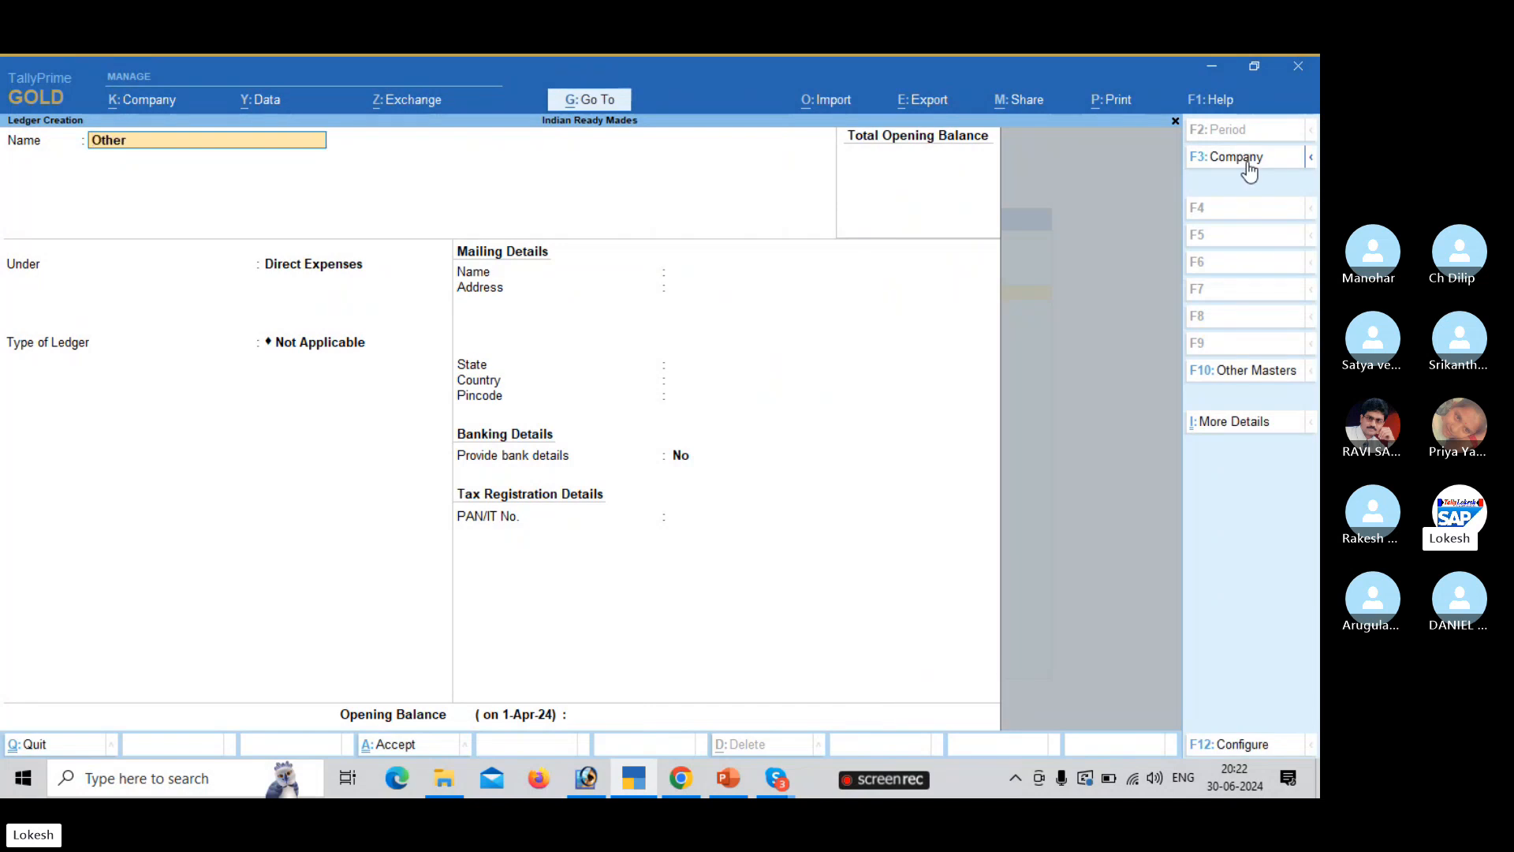
{"action": "type", "text": " Misc Exp"}
{"action": "key", "text": "Return"}
{"action": "key", "text": "Return"}
{"action": "key", "text": "Return"}
{"action": "key", "text": "Return"}
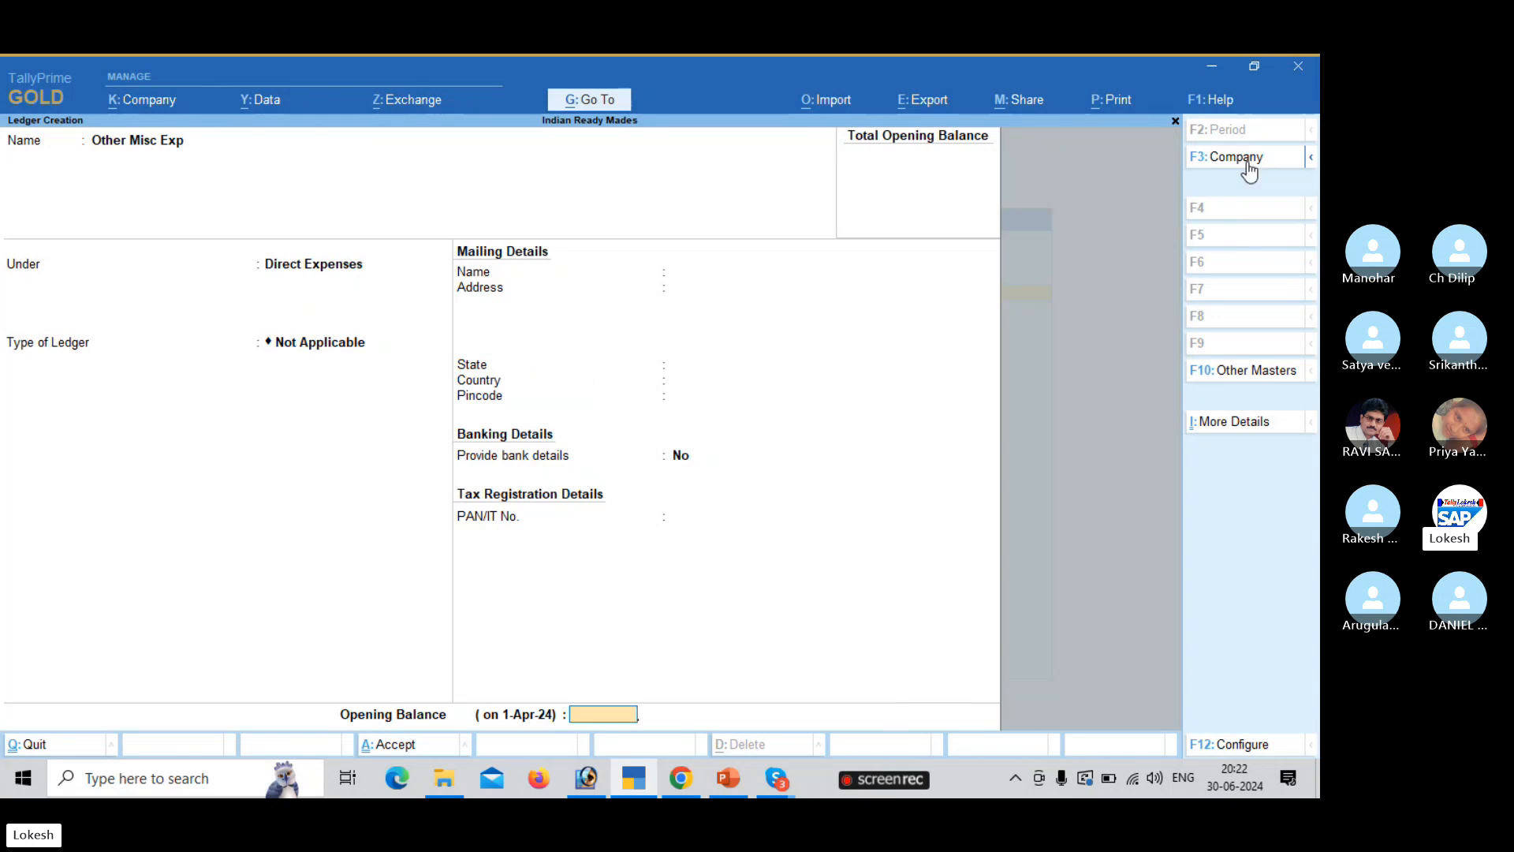
{"action": "key", "text": "Return"}
{"action": "key", "text": "Return"}
- Create a ledger named Sales under Sales Accounts, with the type of ledger left as Not Applicable
{"action": "type", "text": "Sales"}
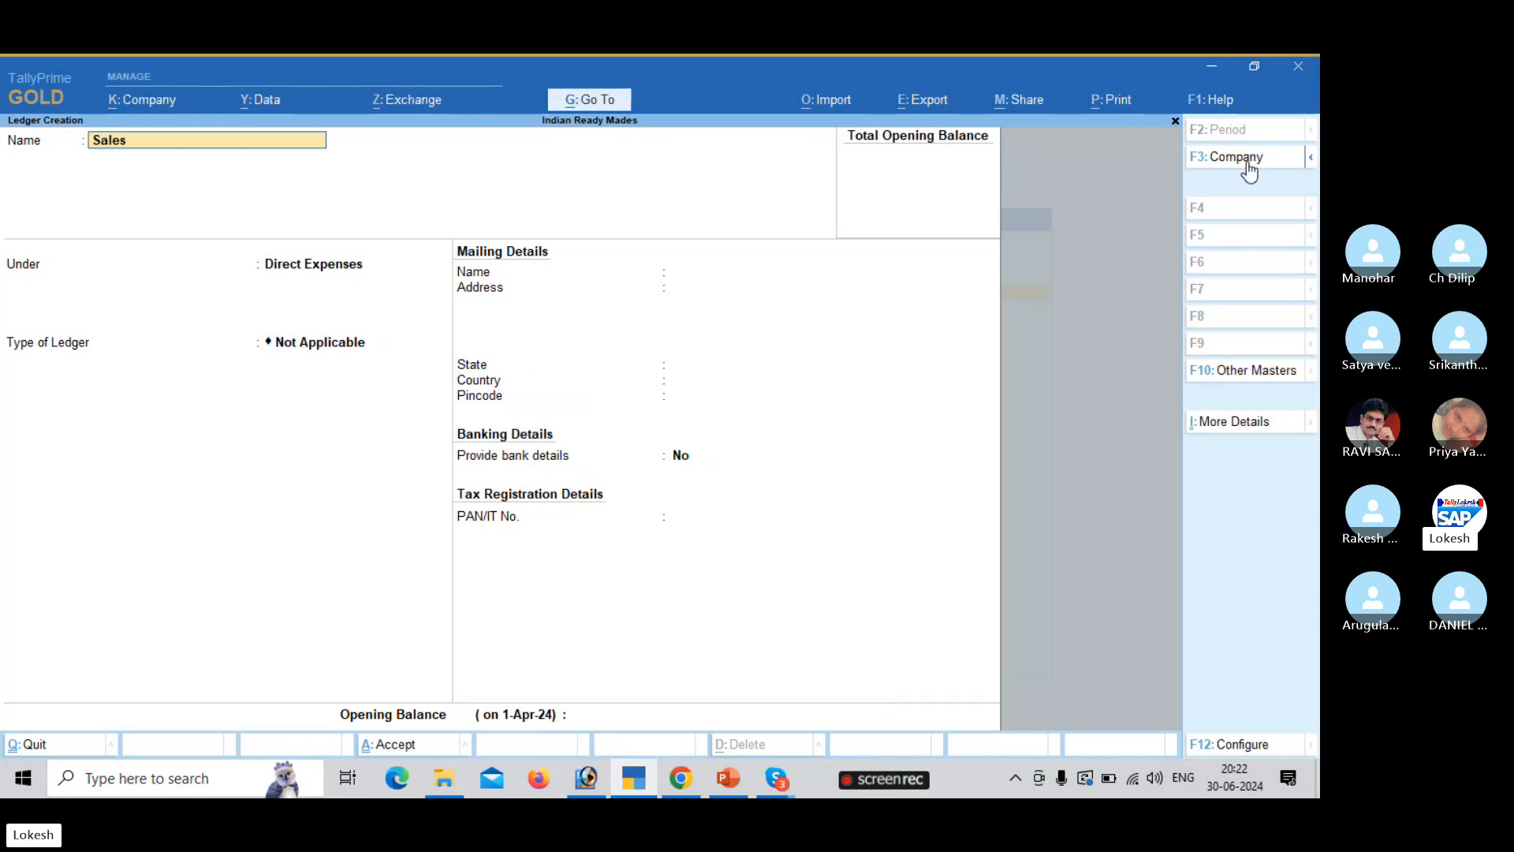
{"action": "key", "text": "Return"}
{"action": "type", "text": "Sa"}
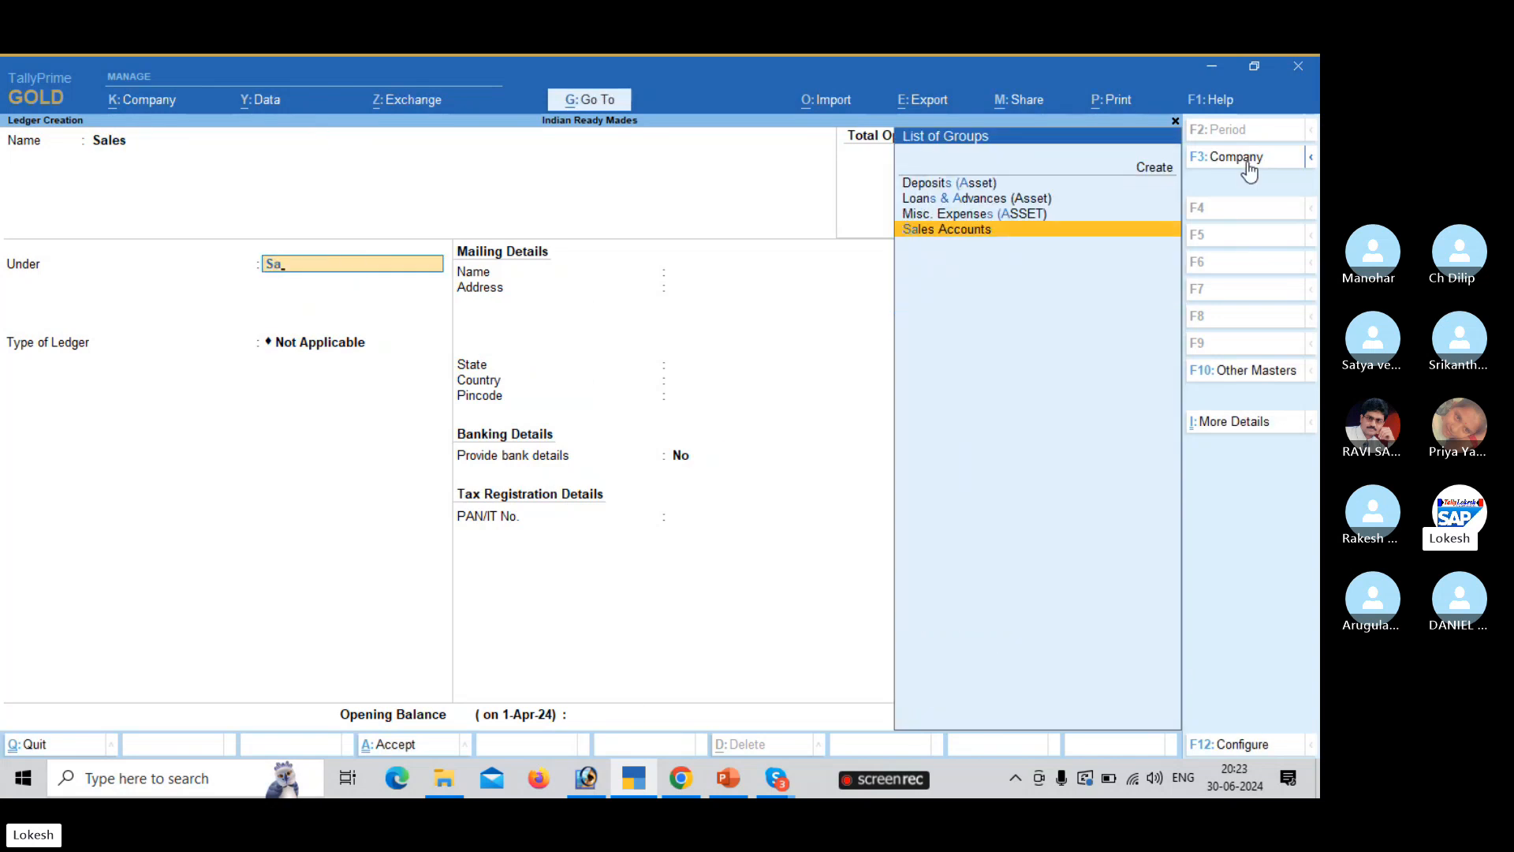
{"action": "key", "text": "Return"}
{"action": "key", "text": "Return"}
{"action": "key", "text": "Return"}
{"action": "key", "text": "Return"}
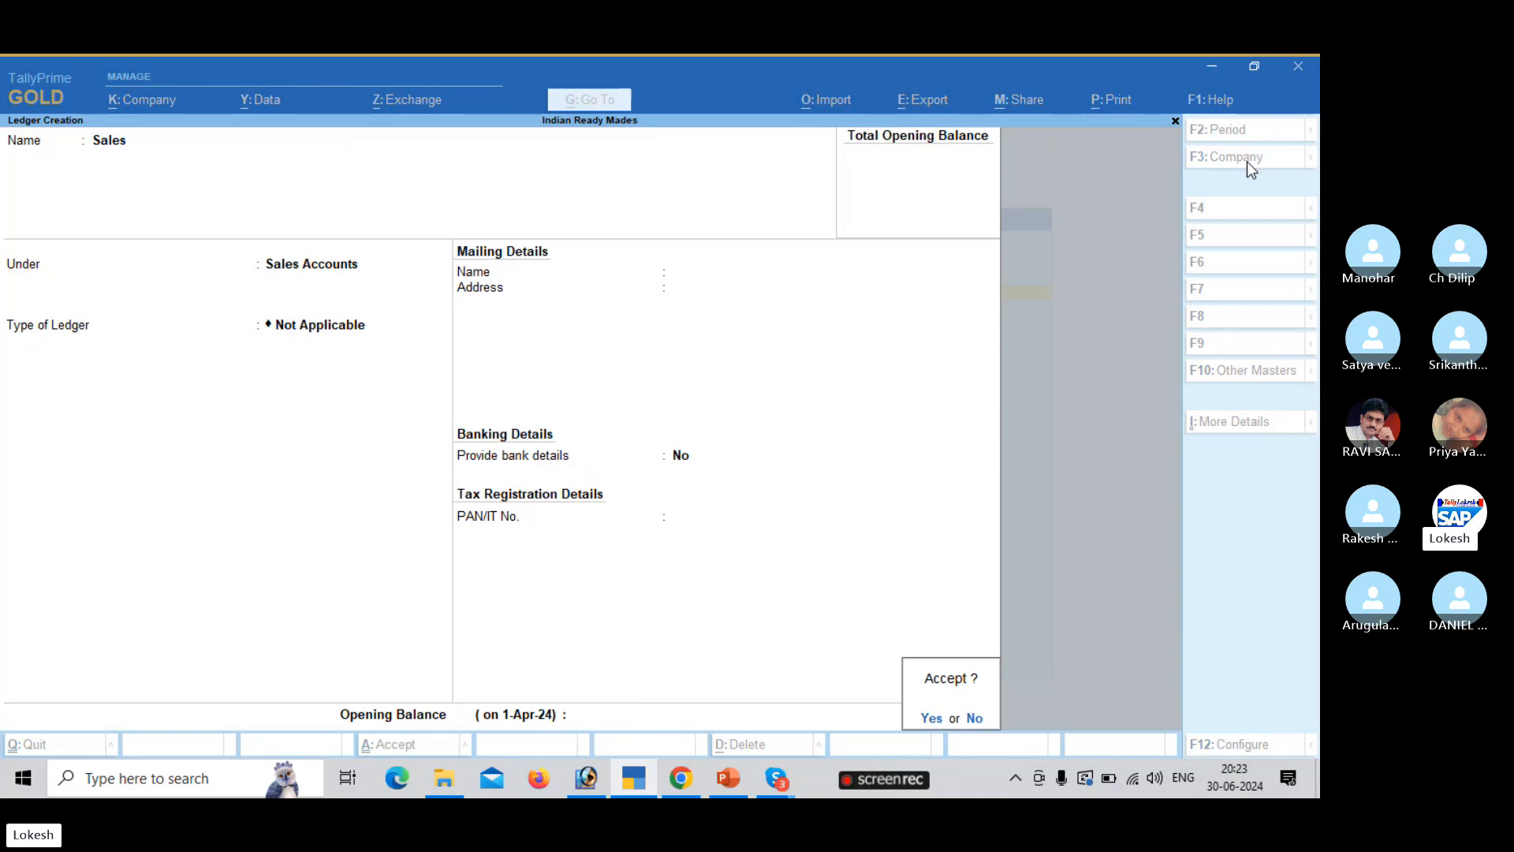
{"action": "key", "text": "Return"}
- Create a ledger named Kishore Cloth Center under Sundry Debtors with default details and no opening balance, and leave ledger creation
{"action": "type", "text": "Ksi"}
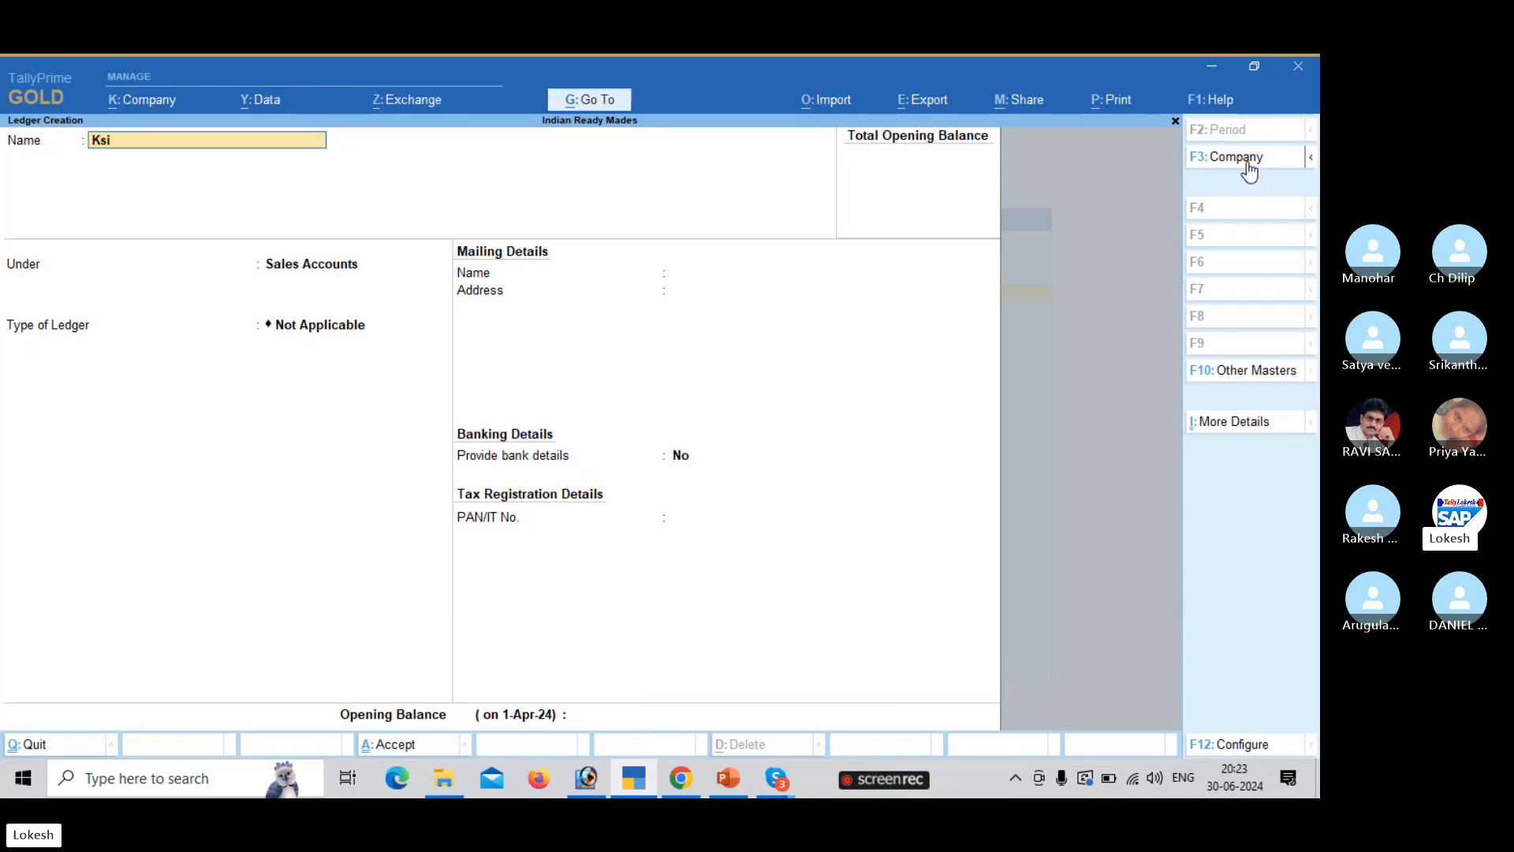
{"action": "type", "text": "shore Clot"}
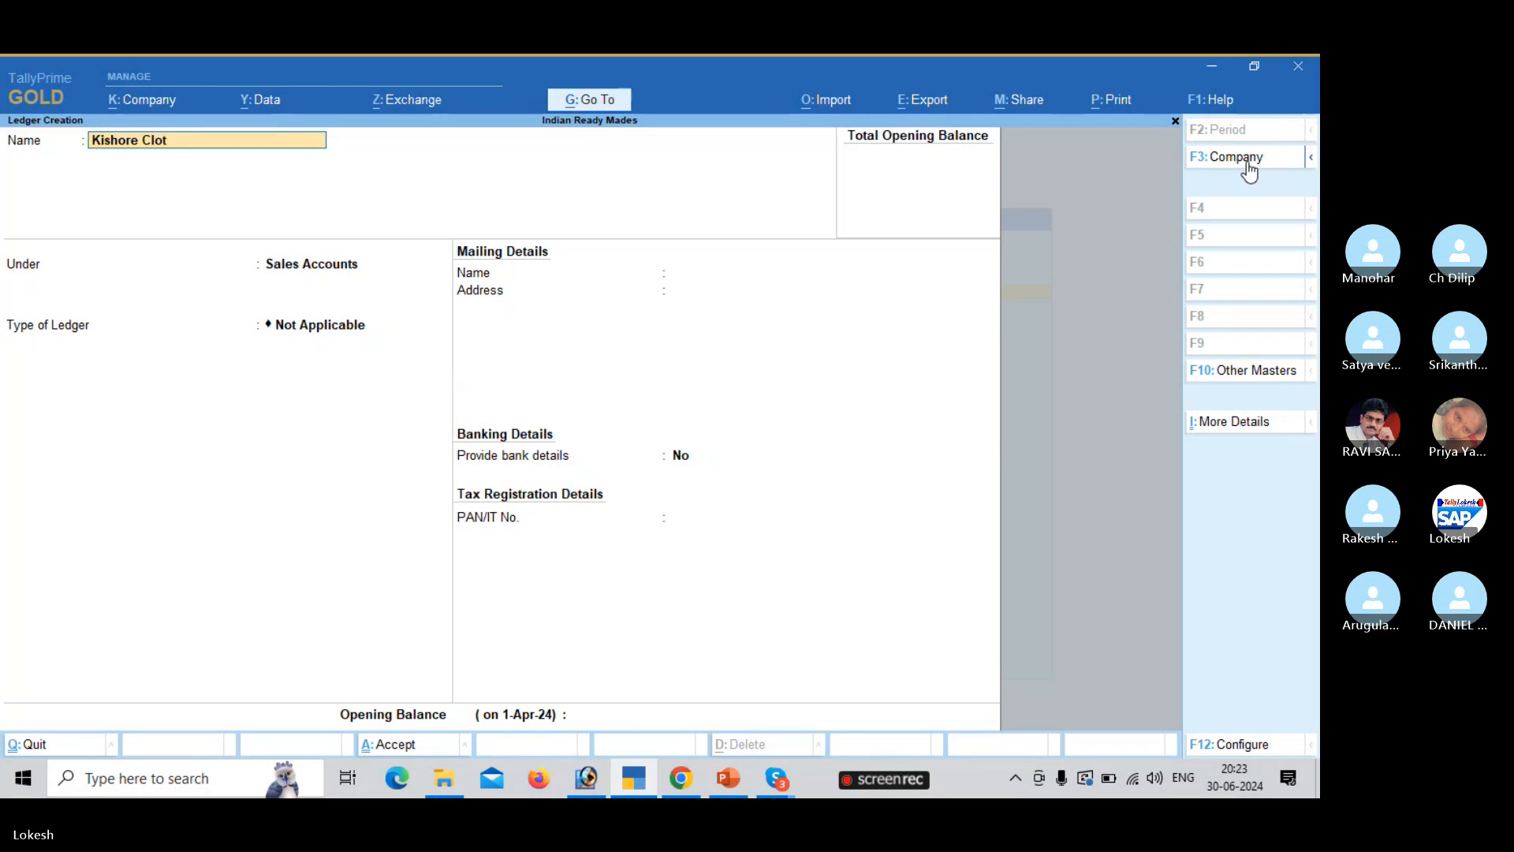
{"action": "type", "text": "h cn"}
{"action": "key", "text": "BackSpace"}
{"action": "key", "text": "BackSpace"}
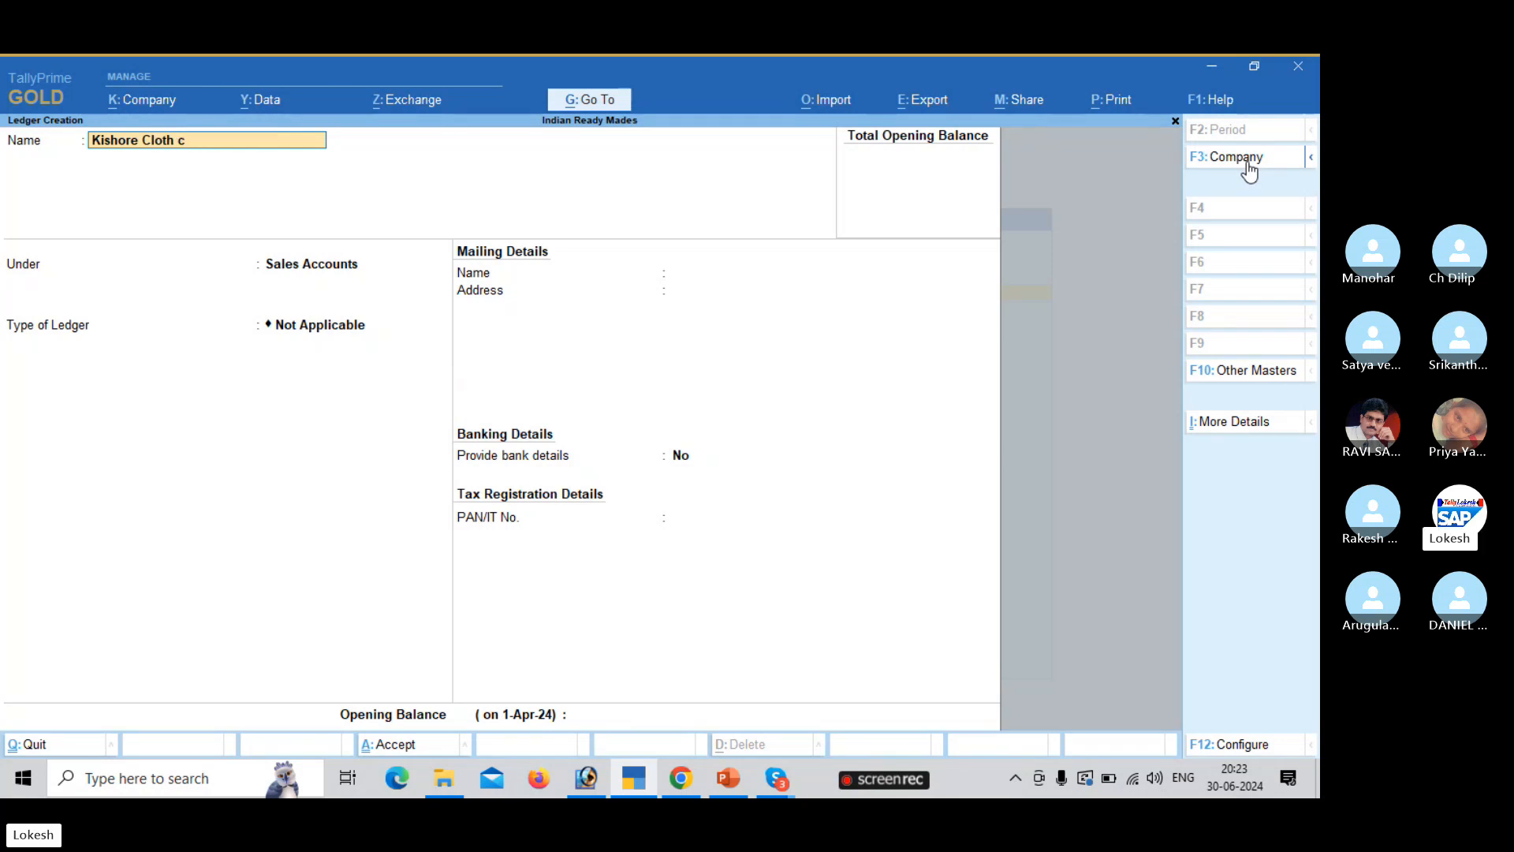
{"action": "type", "text": "enter"}
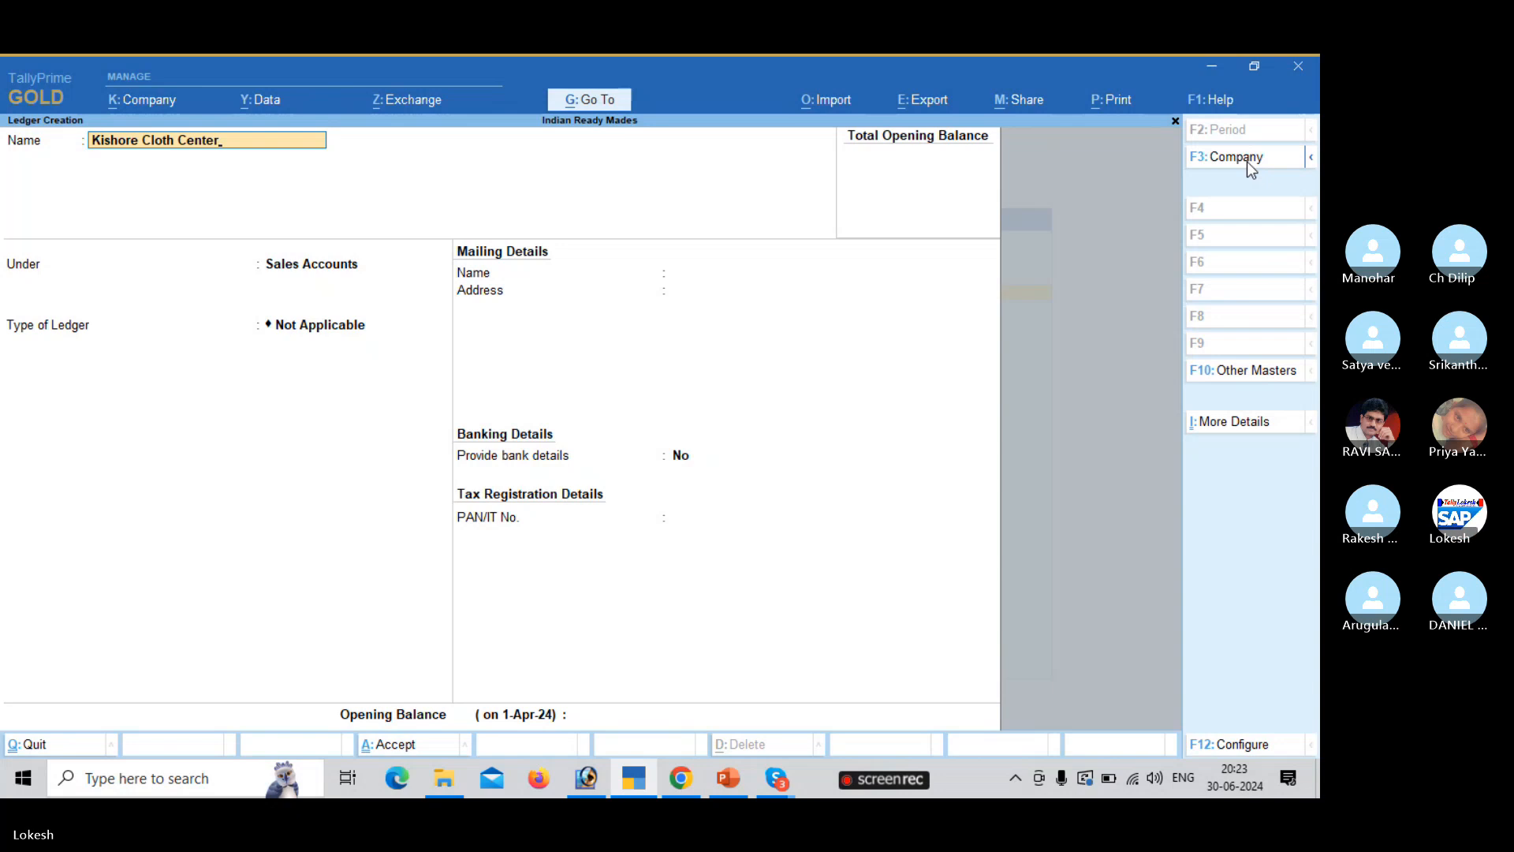
{"action": "key", "text": "Return"}
{"action": "type", "text": "Sun"}
{"action": "key", "text": "Return"}
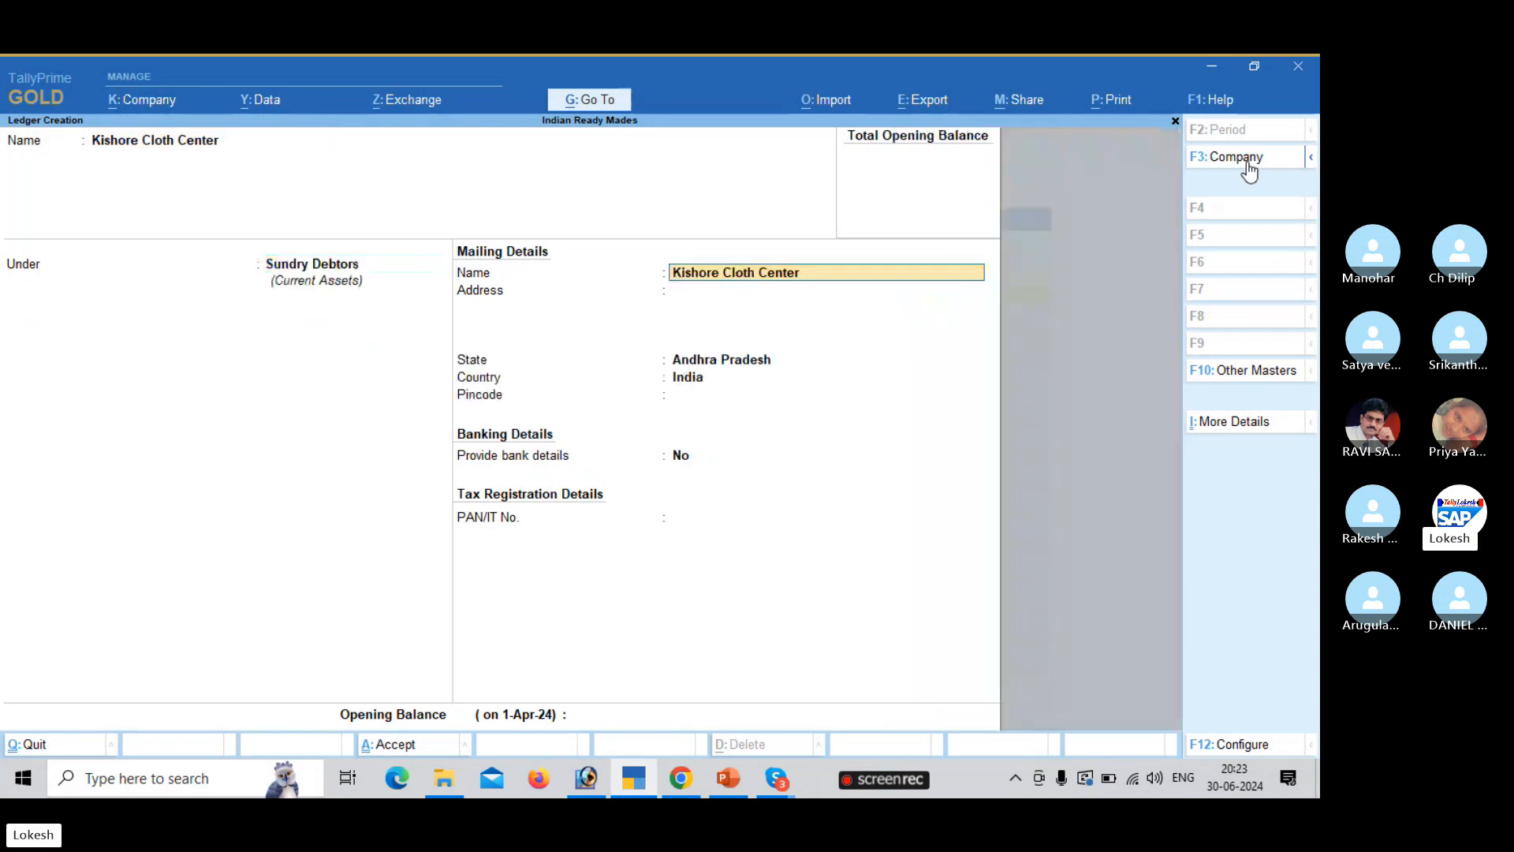
{"action": "key", "text": "Return"}
{"action": "key", "text": "Return"}
{"action": "key", "text": "Return"}
{"action": "key", "text": "Return"}
{"action": "key", "text": "Return"}
{"action": "key", "text": "Return"}
{"action": "key", "text": "Return"}
{"action": "key", "text": "Return"}
{"action": "key", "text": "Return"}
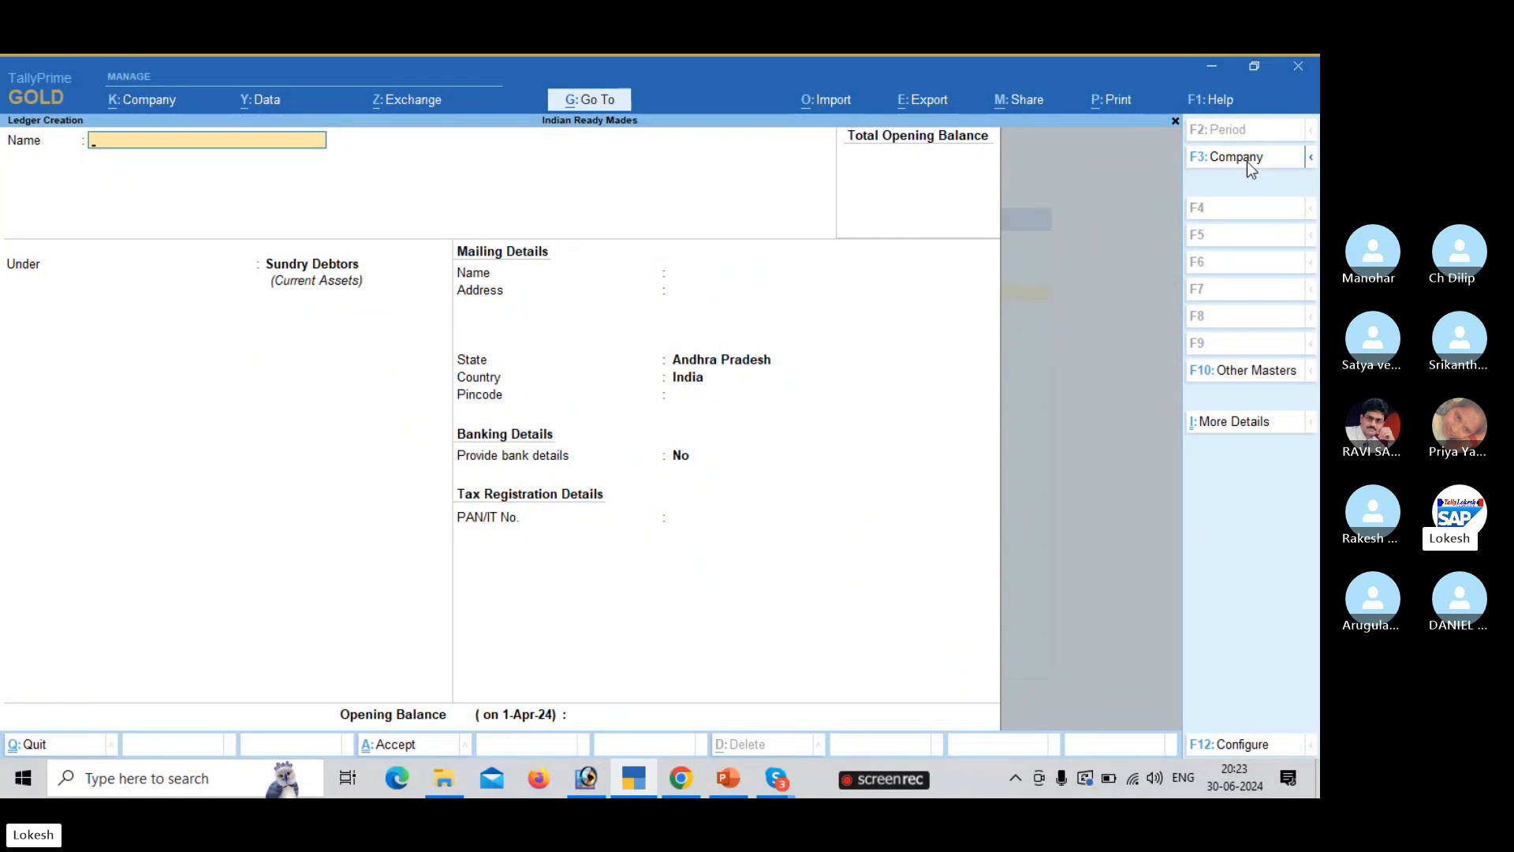
{"action": "key", "text": "Escape"}
{"action": "key", "text": "Return"}
- Create a simple unit with the symbol mt, the formal name Meters and 0 decimal places
{"action": "key", "text": "Down"}
{"action": "key", "text": "Down"}
{"action": "key", "text": "Down"}
{"action": "key", "text": "Down"}
{"action": "key", "text": "Down"}
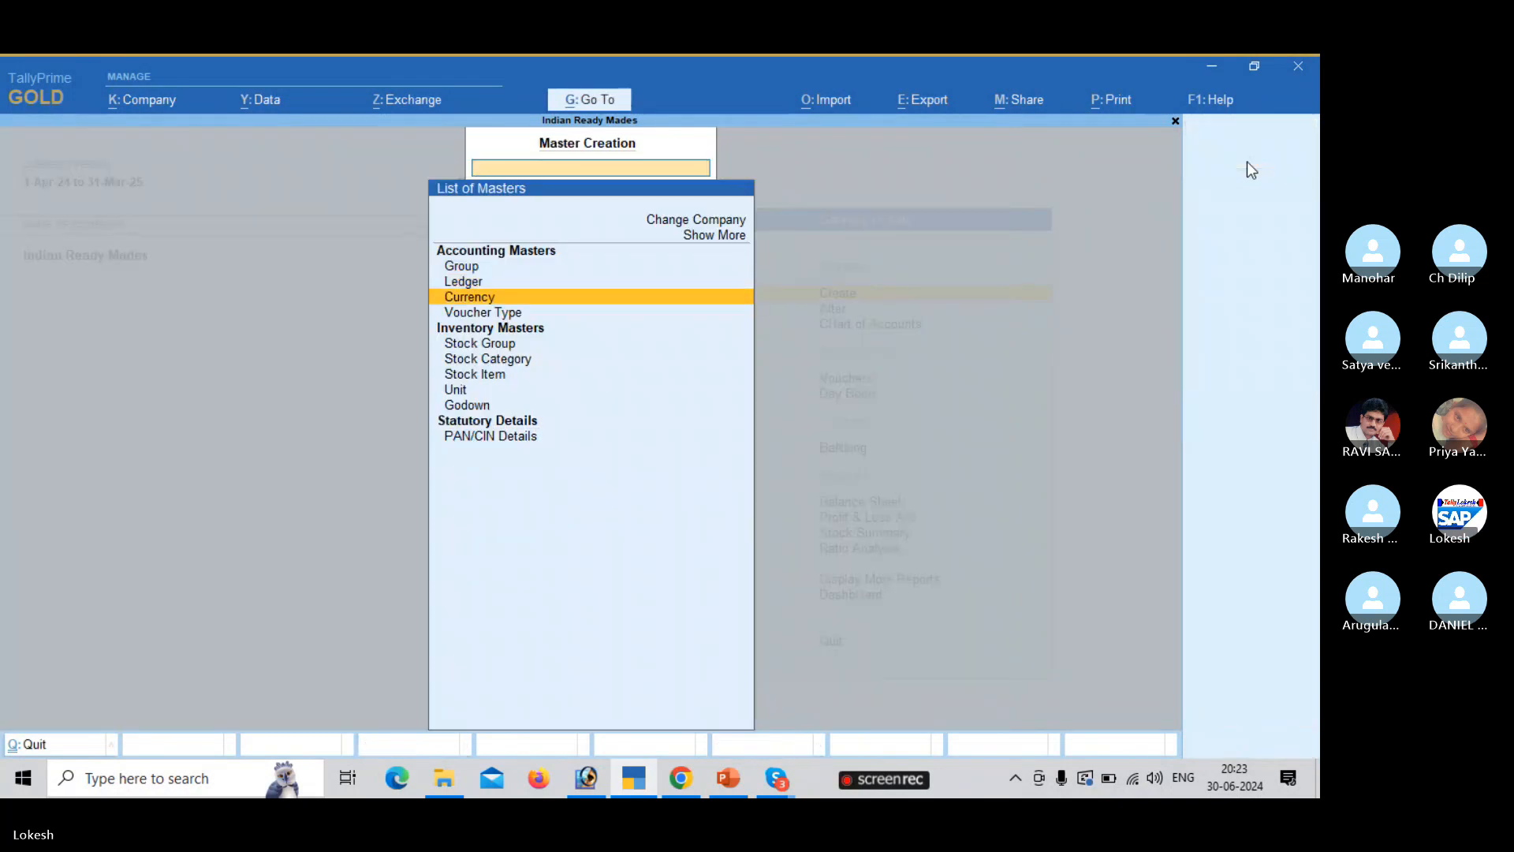
{"action": "key", "text": "Down"}
{"action": "key", "text": "Return"}
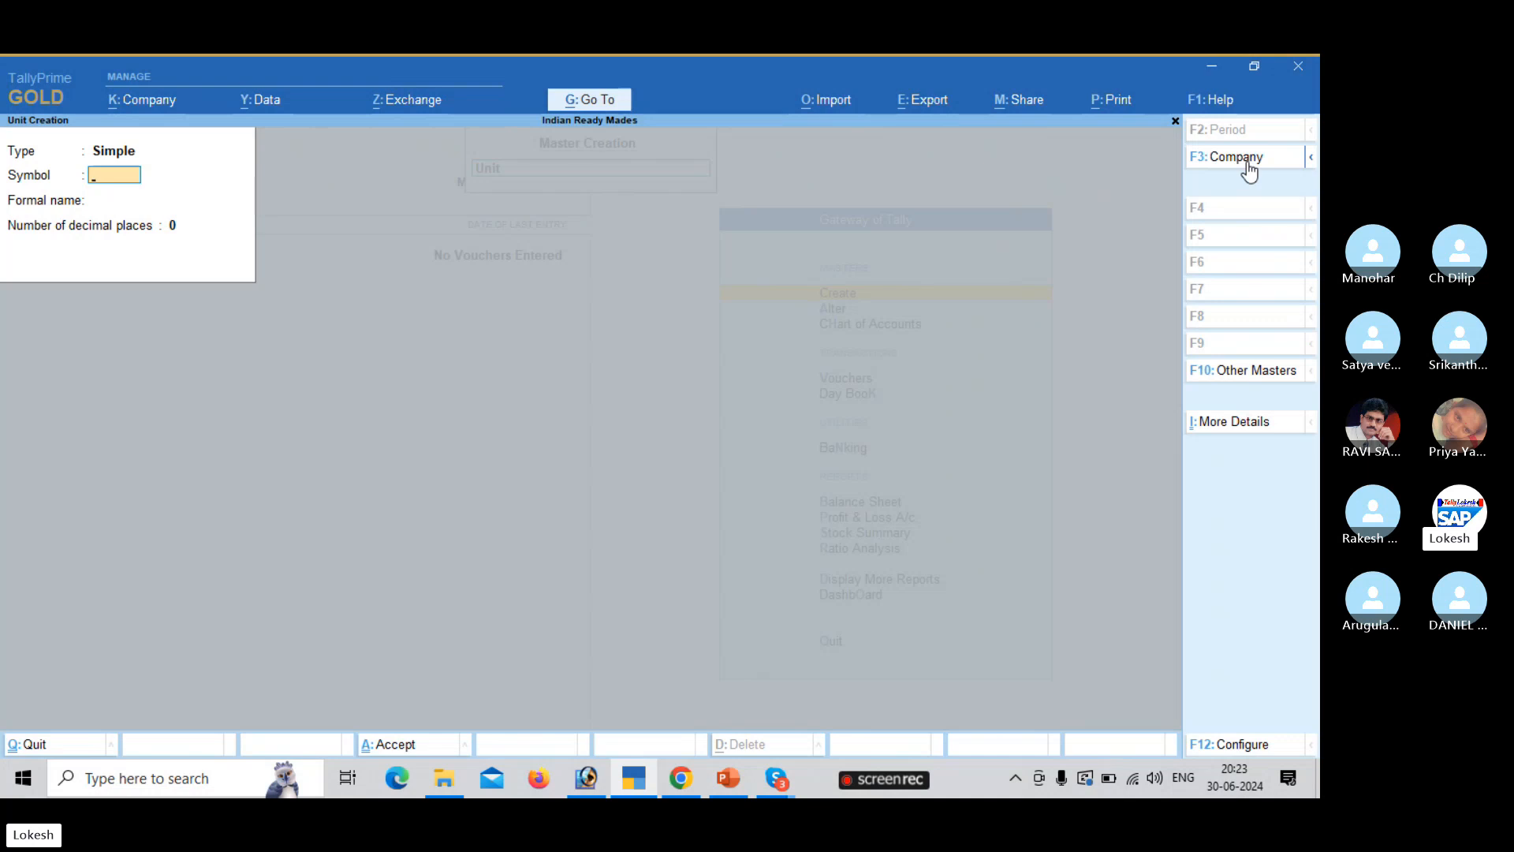
{"action": "type", "text": "mt"}
{"action": "key", "text": "Return"}
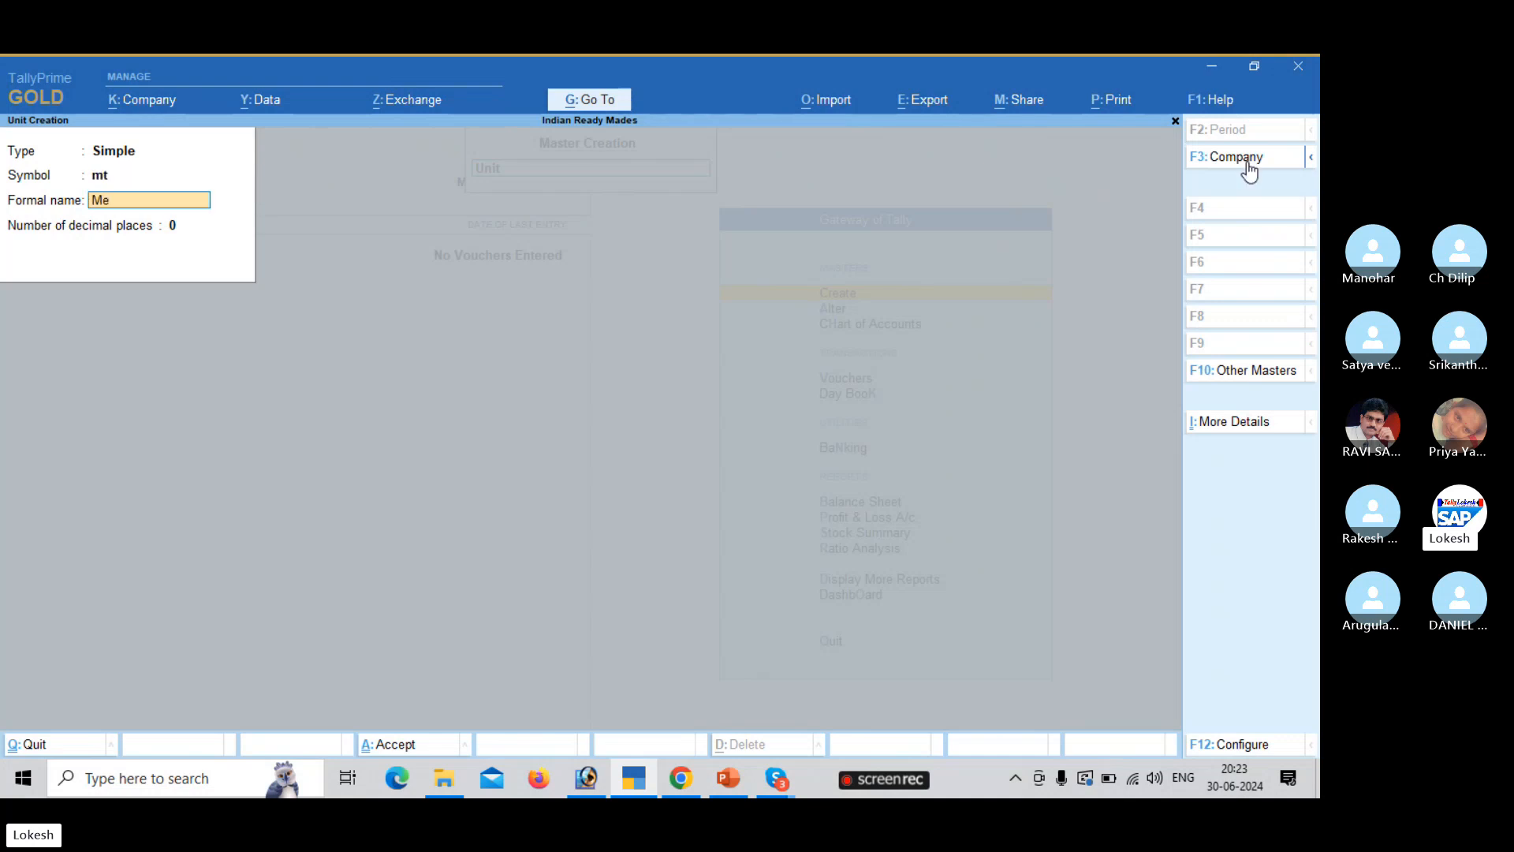
{"action": "type", "text": "Meters"}
{"action": "key", "text": "Return"}
{"action": "key", "text": "Return"}
{"action": "key", "text": "Return"}
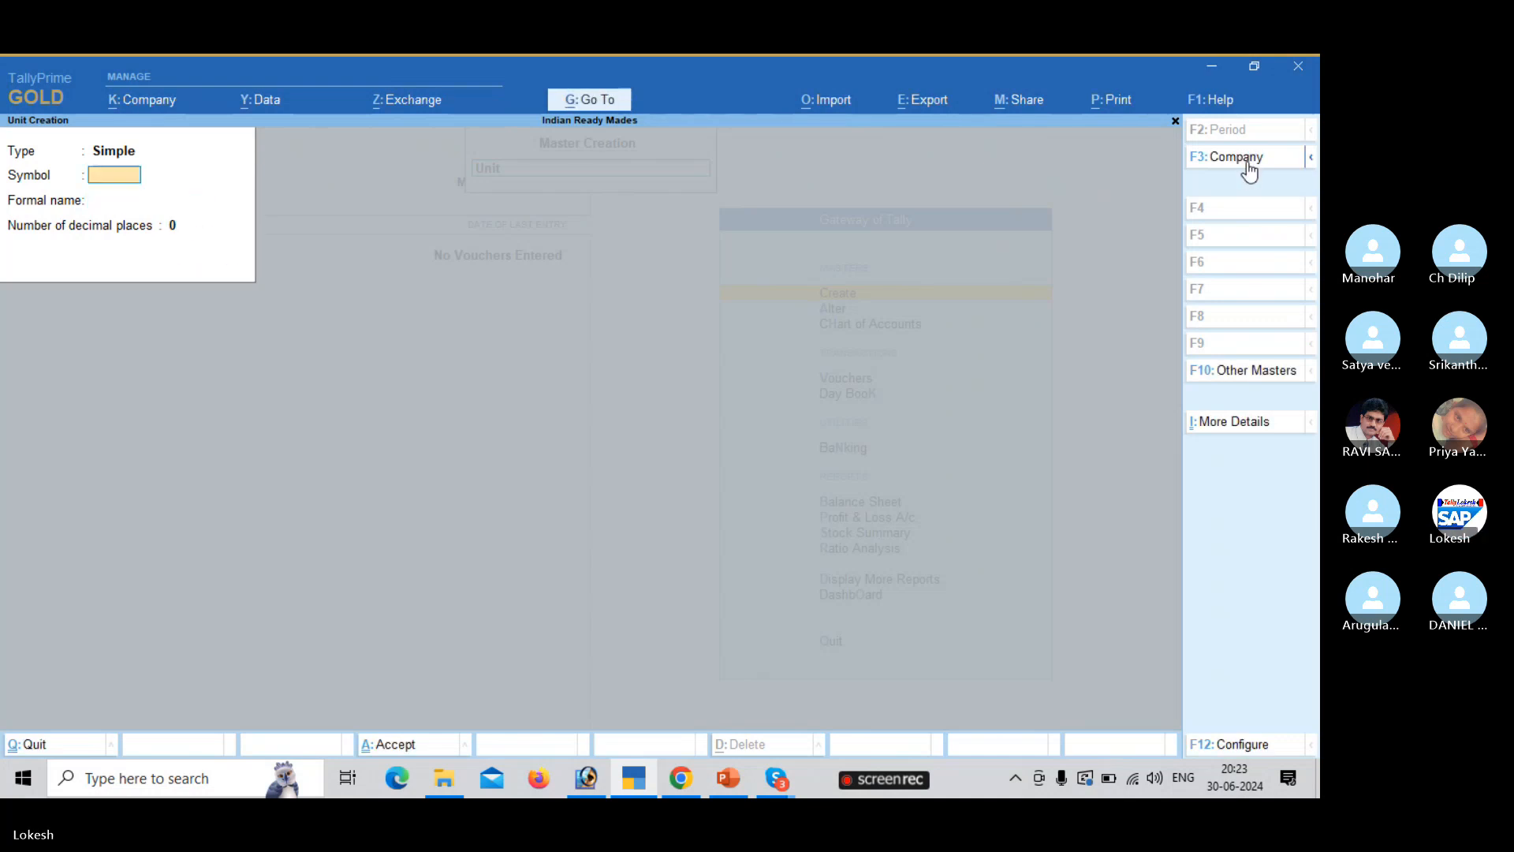
- Create a simple unit with the symbol dz, the formal name Dozens and 0 decimal places
{"action": "type", "text": "dz"}
{"action": "key", "text": "Return"}
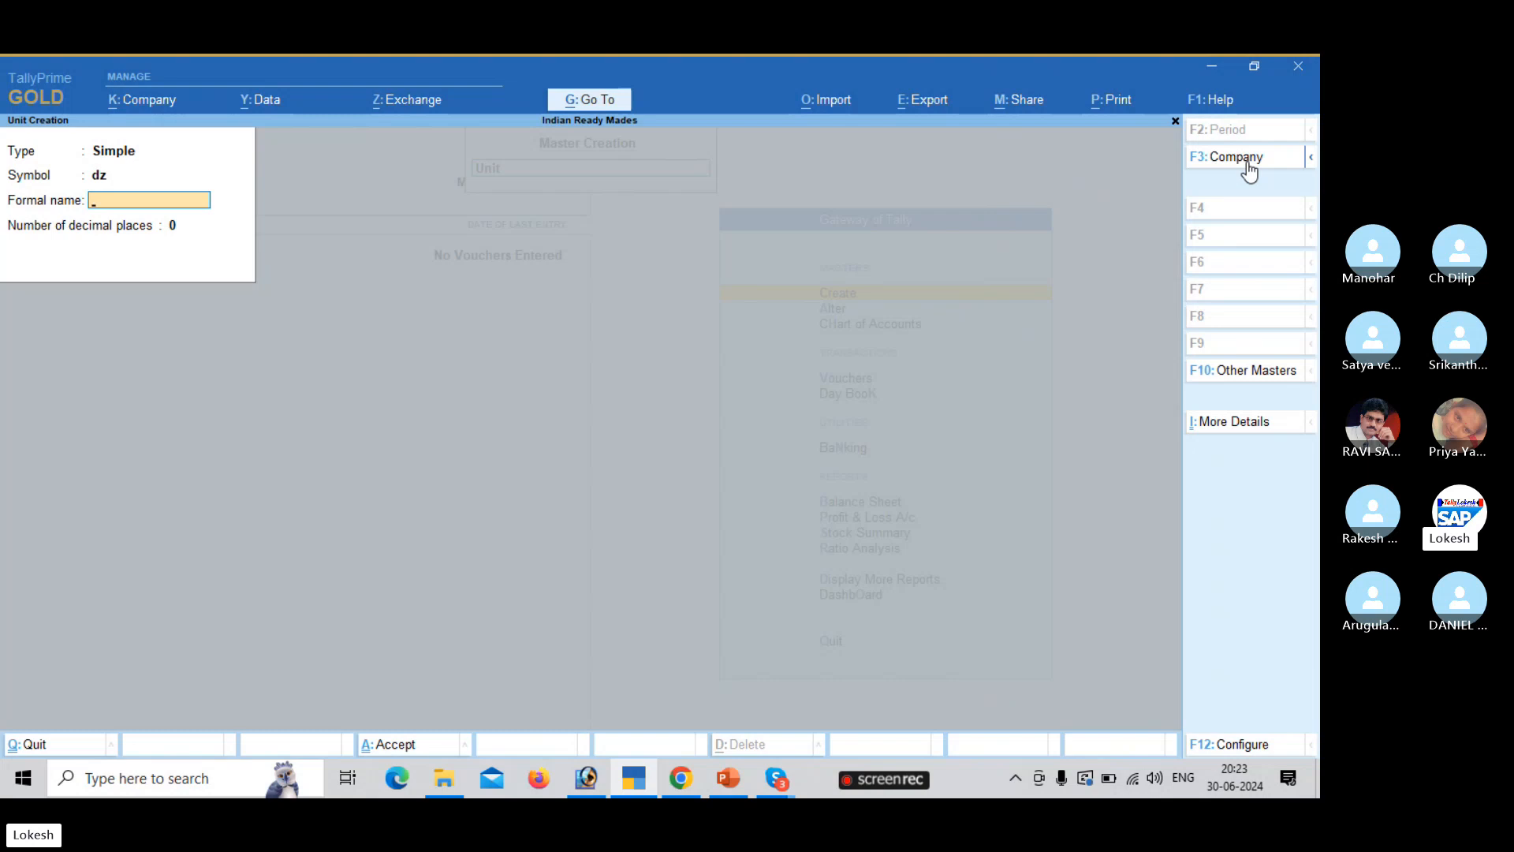
{"action": "type", "text": "Dozens"}
{"action": "key", "text": "Return"}
{"action": "key", "text": "Return"}
{"action": "key", "text": "Return"}
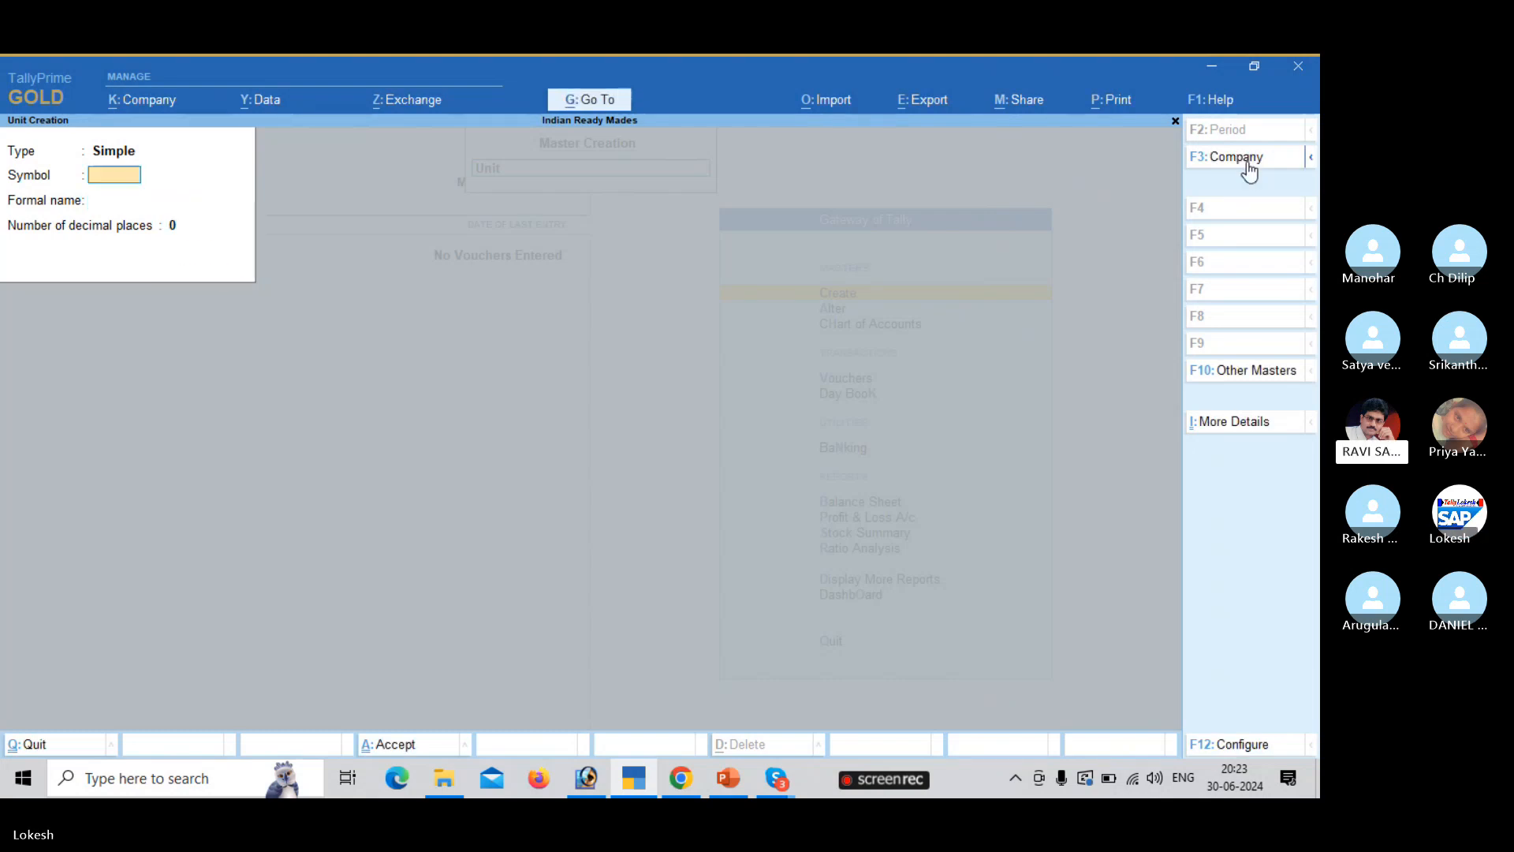
- Create a simple unit with the symbol pc, the formal name Pices and 0 decimal places
{"action": "type", "text": "o"}
{"action": "type", "text": "pc"}
{"action": "key", "text": "Return"}
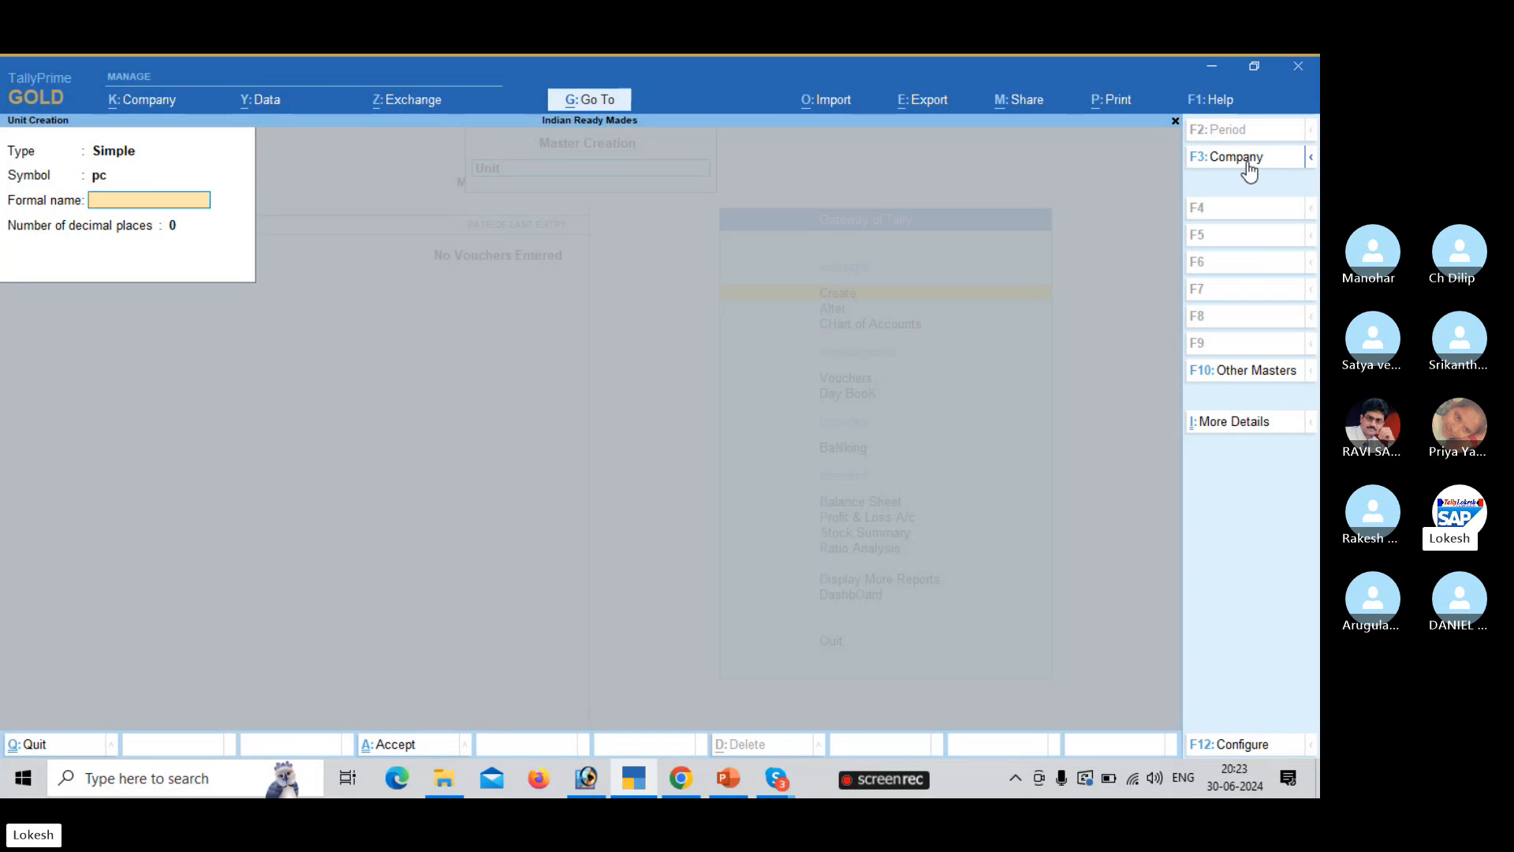
{"action": "type", "text": "O"}
{"action": "key", "text": "BackSpace"}
{"action": "type", "text": "Pices"}
{"action": "key", "text": "Return"}
{"action": "key", "text": "Return"}
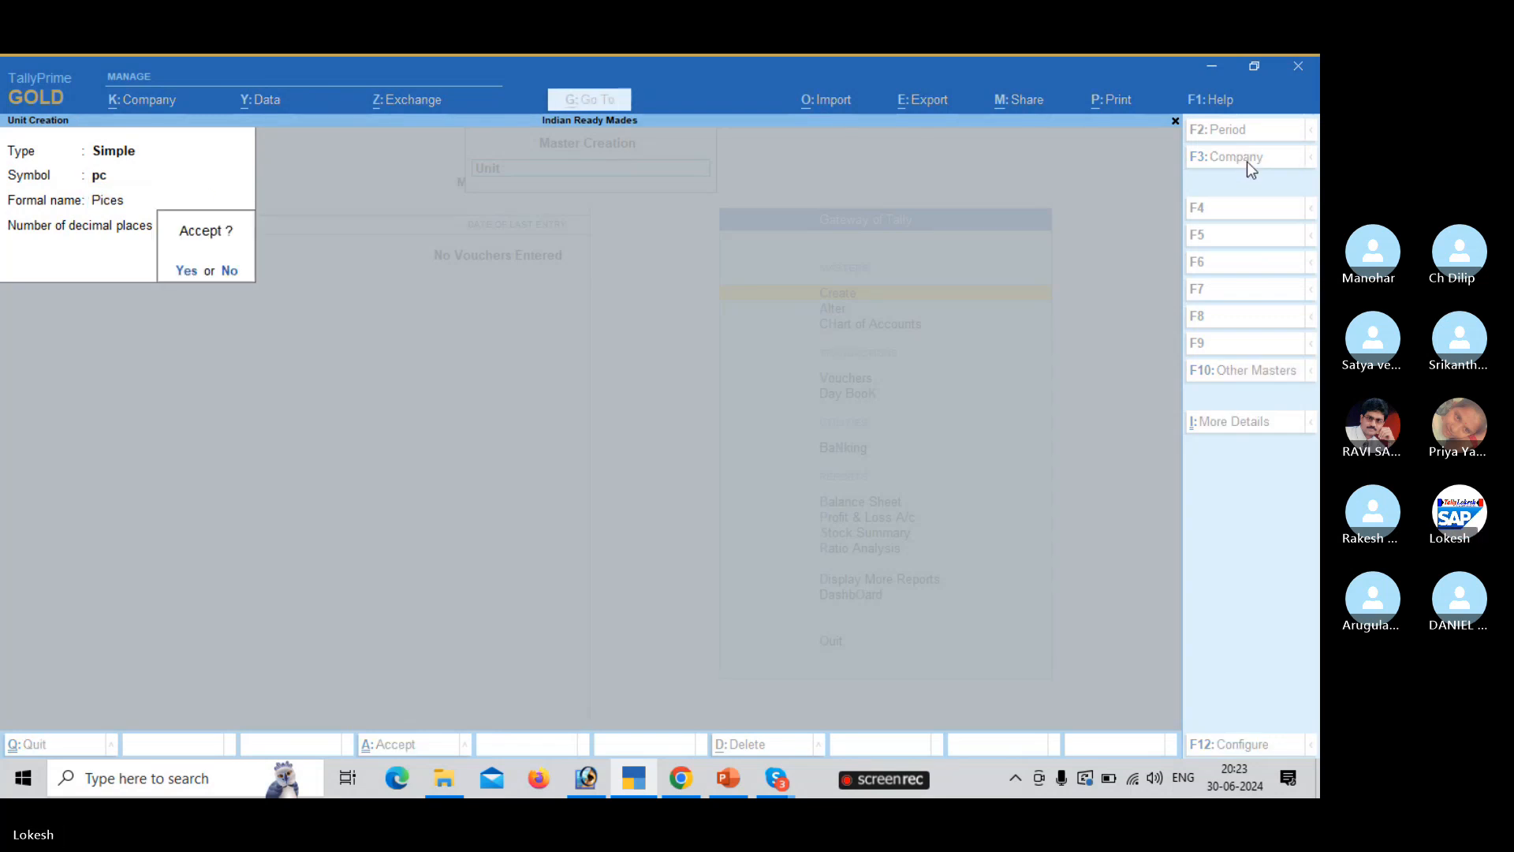
{"action": "key", "text": "Return"}
- Create a simple unit with the symbol nos, the formal name Number and 0 decimal places, and leave unit creation
{"action": "type", "text": "nos"}
{"action": "key", "text": "Return"}
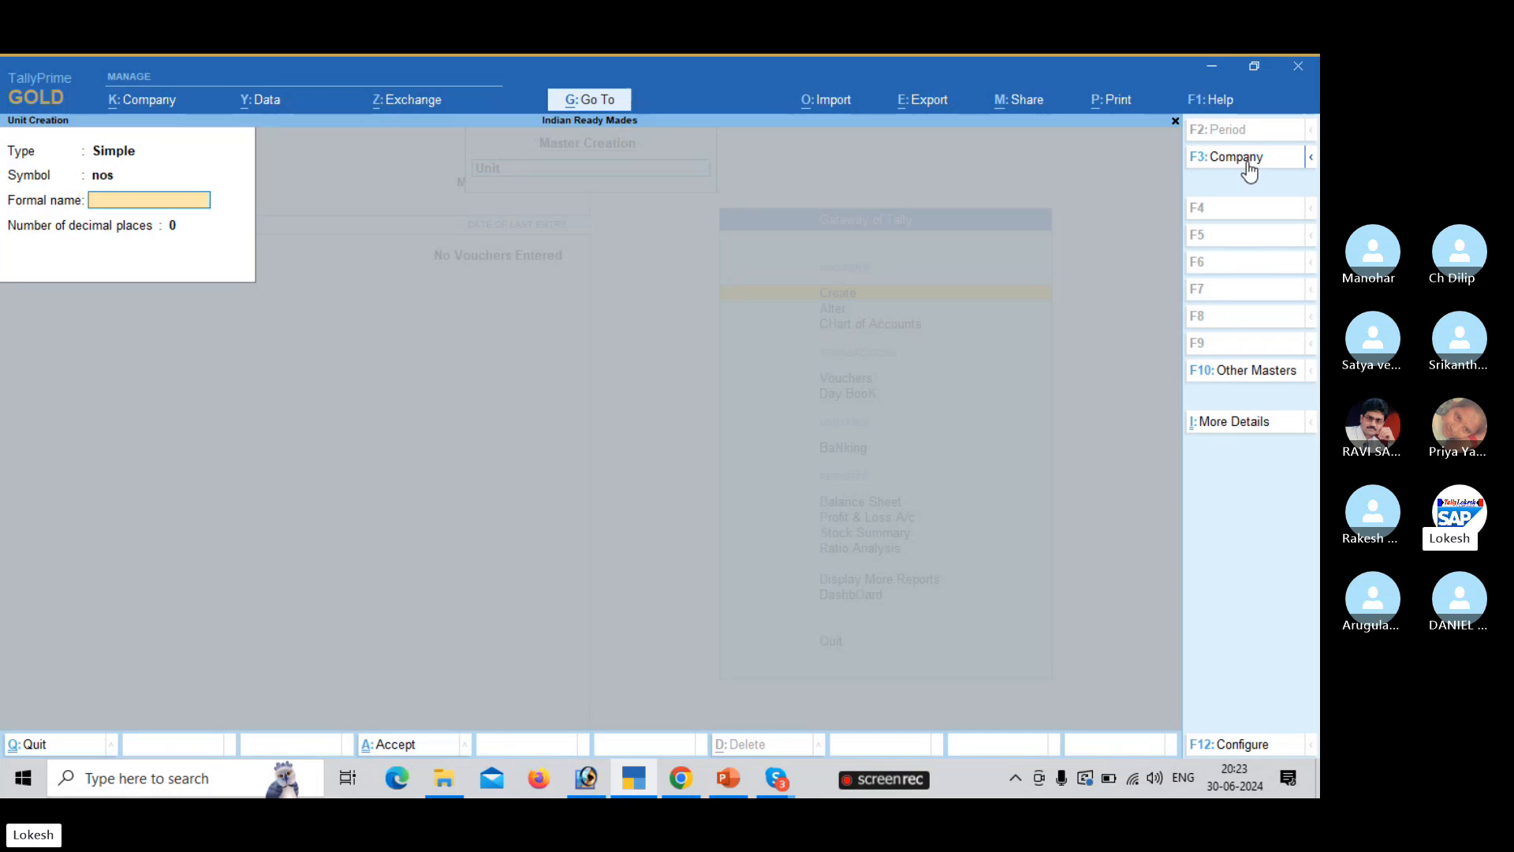
{"action": "type", "text": "Number"}
{"action": "key", "text": "Return"}
{"action": "key", "text": "Return"}
{"action": "key", "text": "Return"}
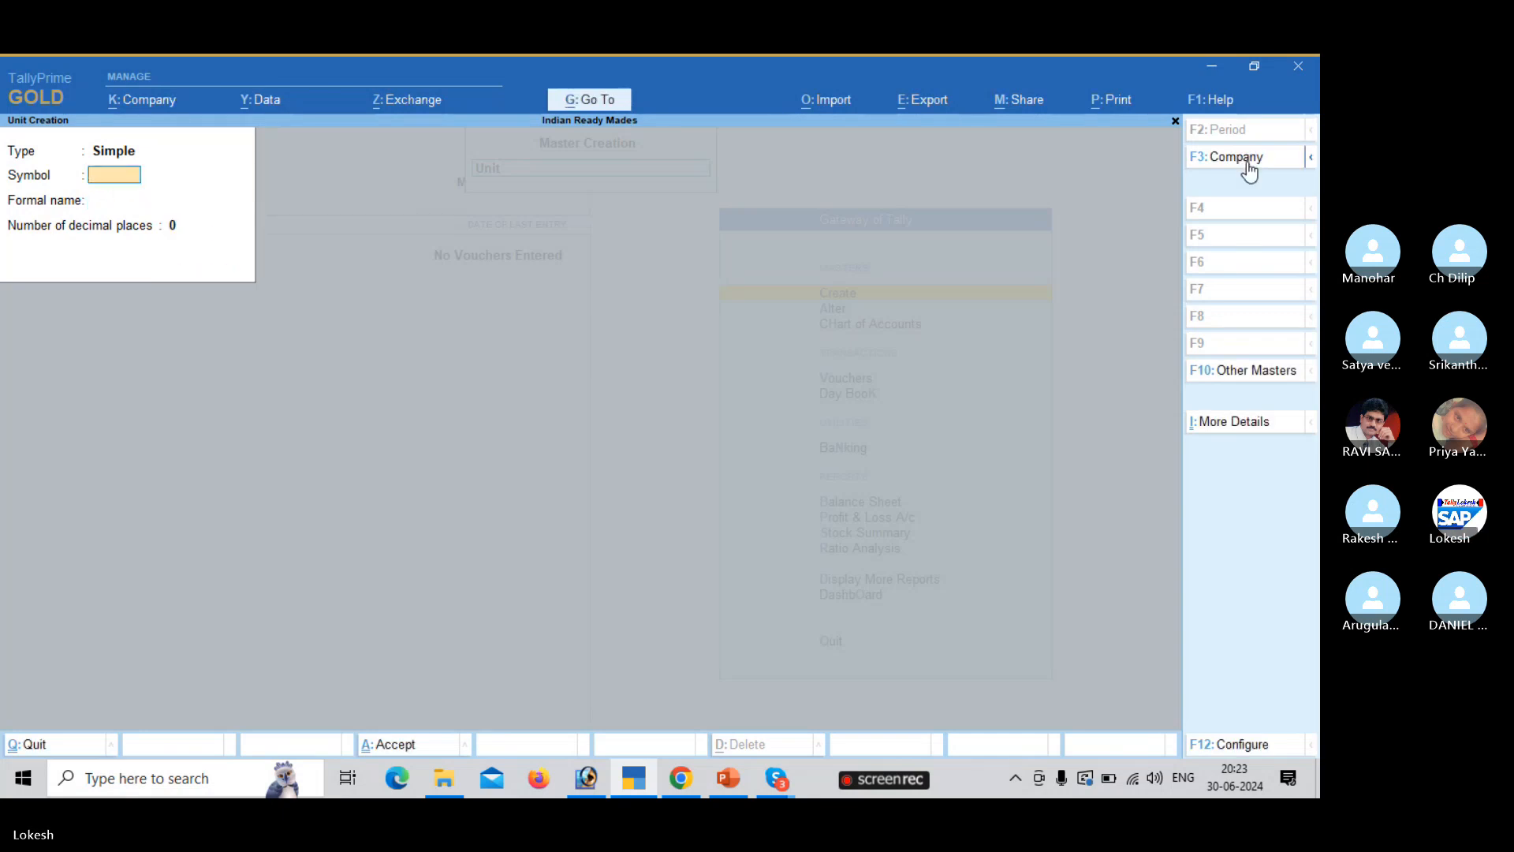
{"action": "key", "text": "Escape"}
{"action": "key", "text": "y"}
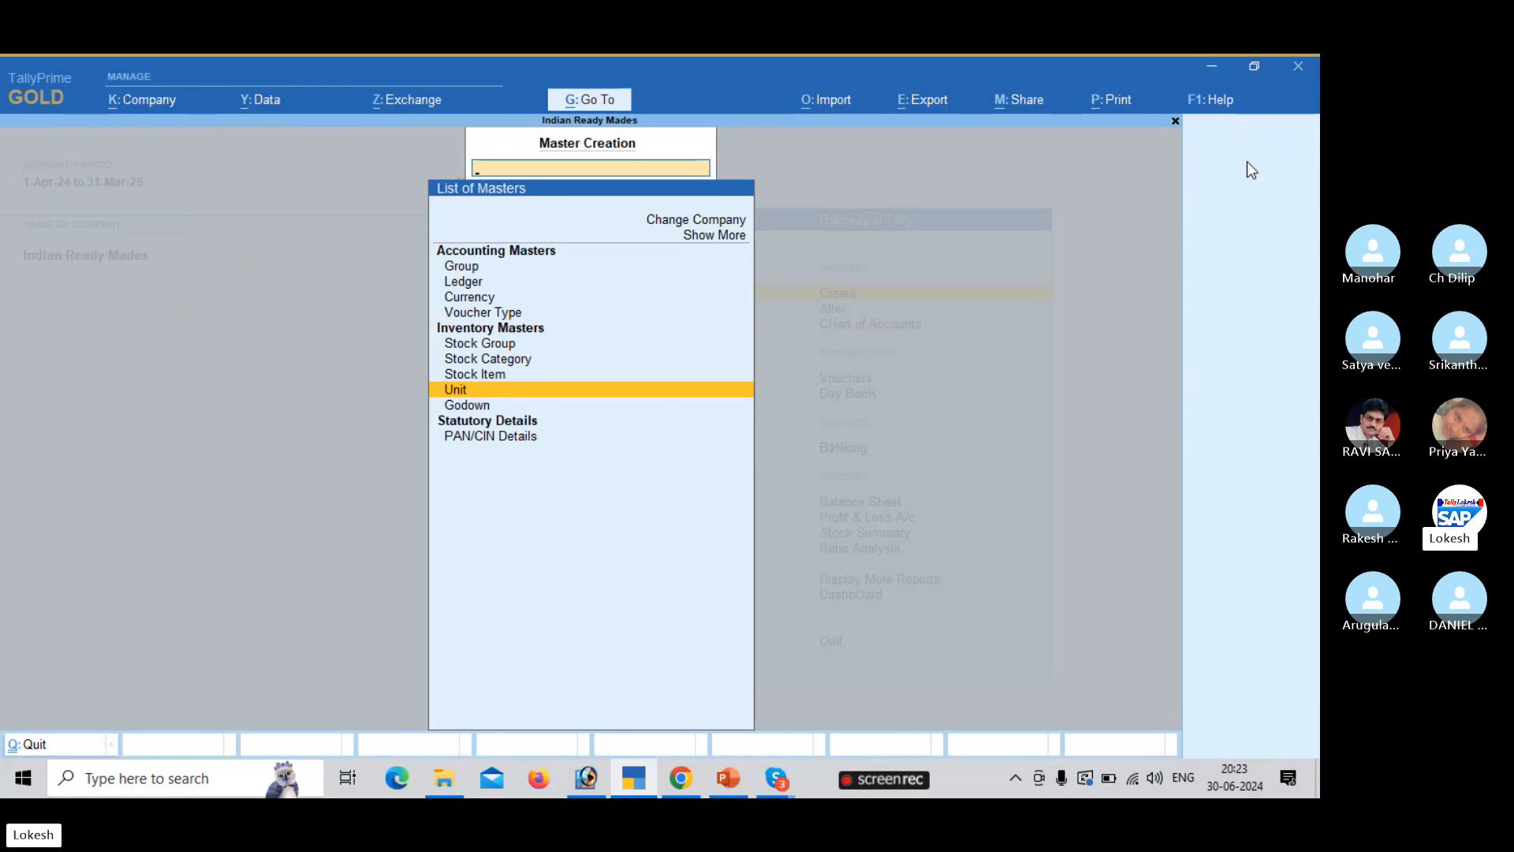
- Create a stock group named Cloths under Primary, with adding of item quantities left at No
{"action": "key", "text": "Up"}
{"action": "key", "text": "Up"}
{"action": "key", "text": "Up"}
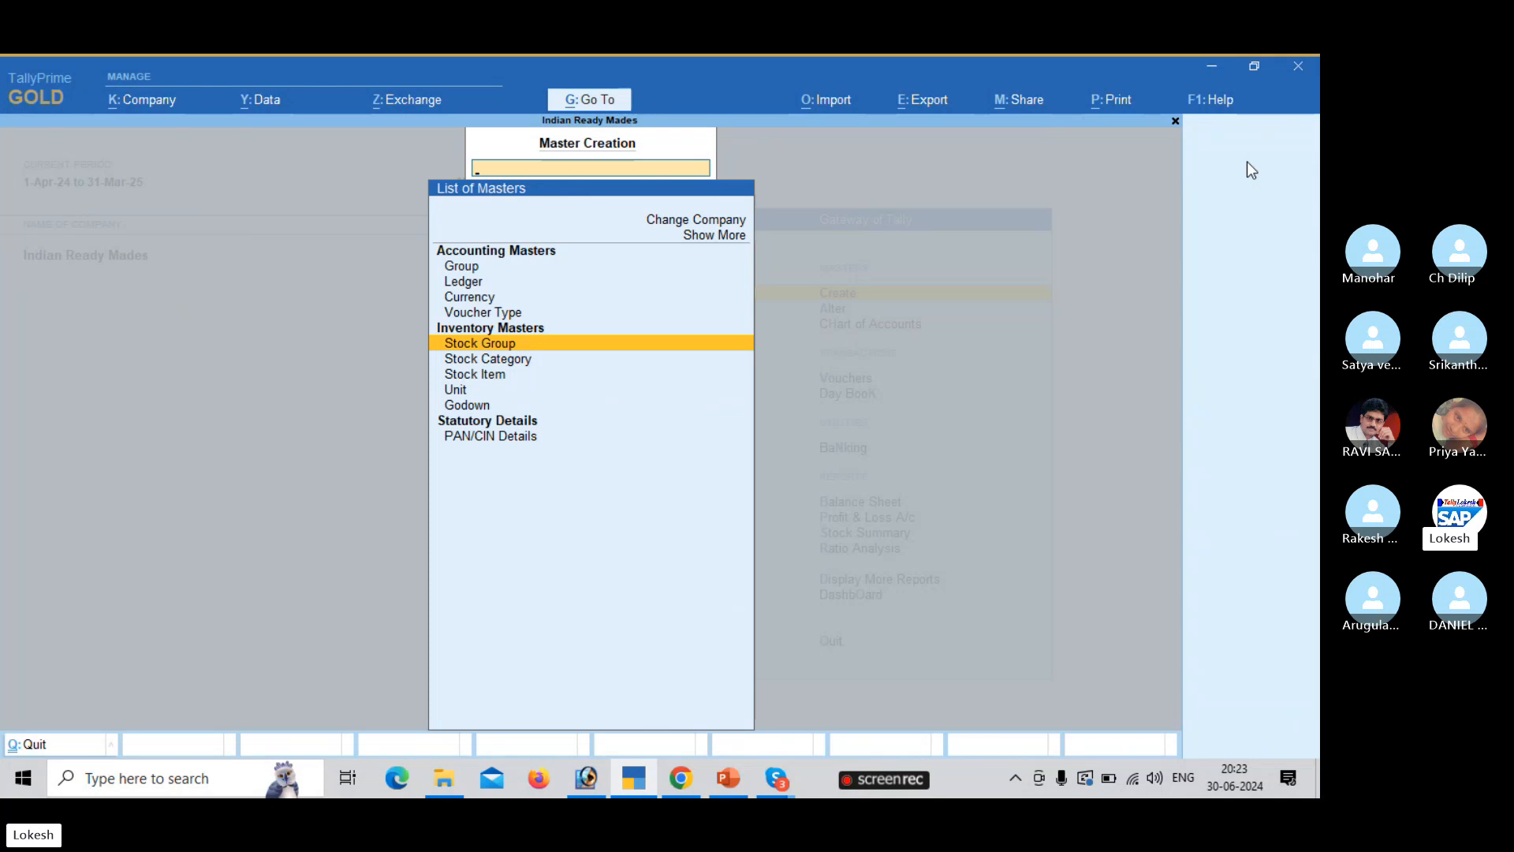
{"action": "key", "text": "Return"}
{"action": "type", "text": "Clot"}
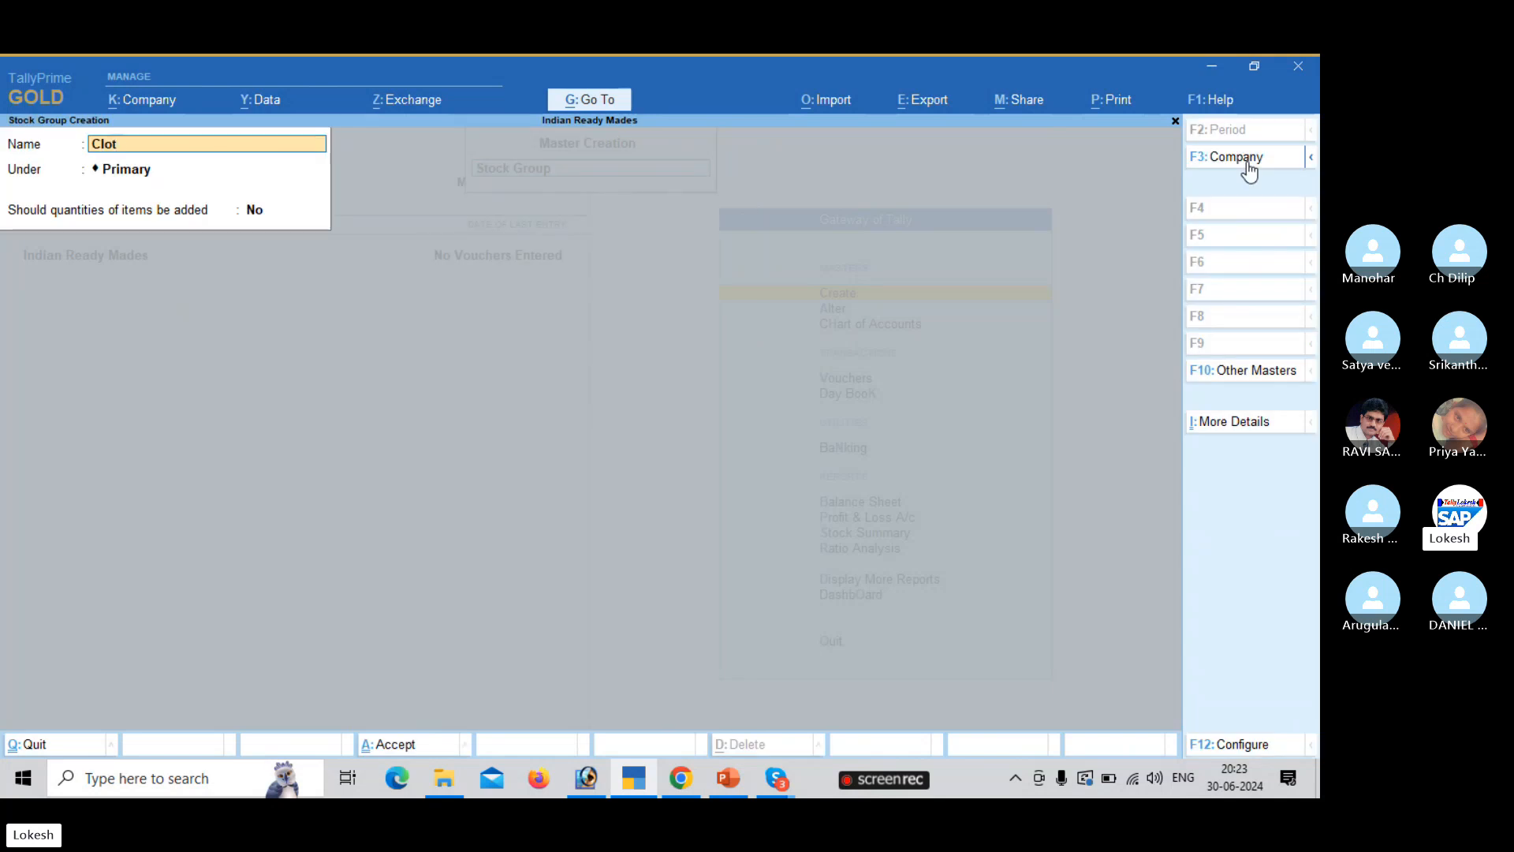
{"action": "type", "text": "hs"}
{"action": "key", "text": "Return"}
{"action": "key", "text": "Return"}
{"action": "key", "text": "Return"}
{"action": "key", "text": "Return"}
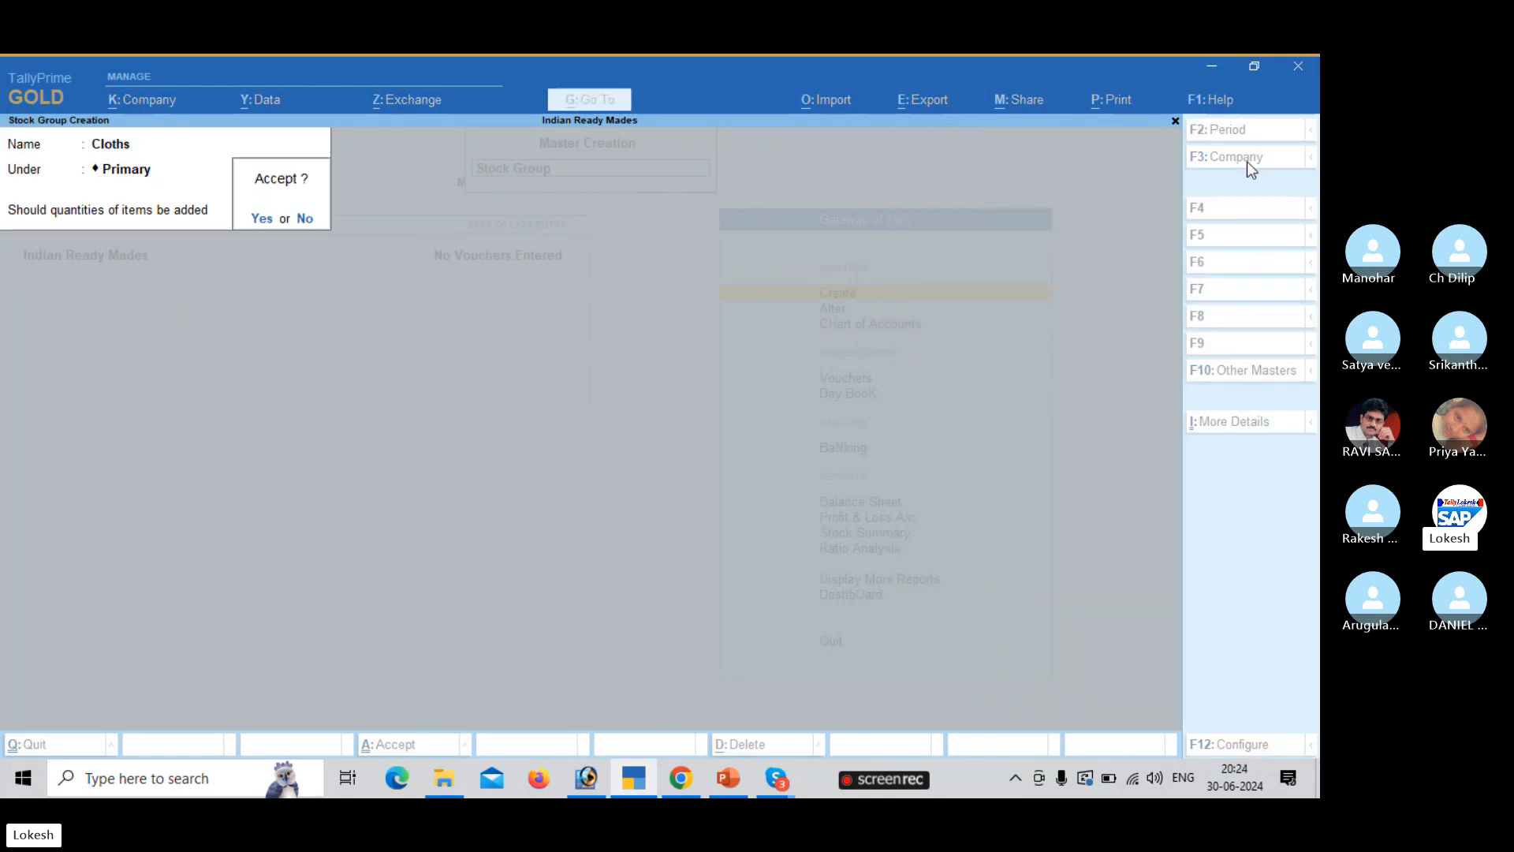
- Create a stock group named Buttons under Primary, with adding of item quantities left at No
{"action": "type", "text": "But"}
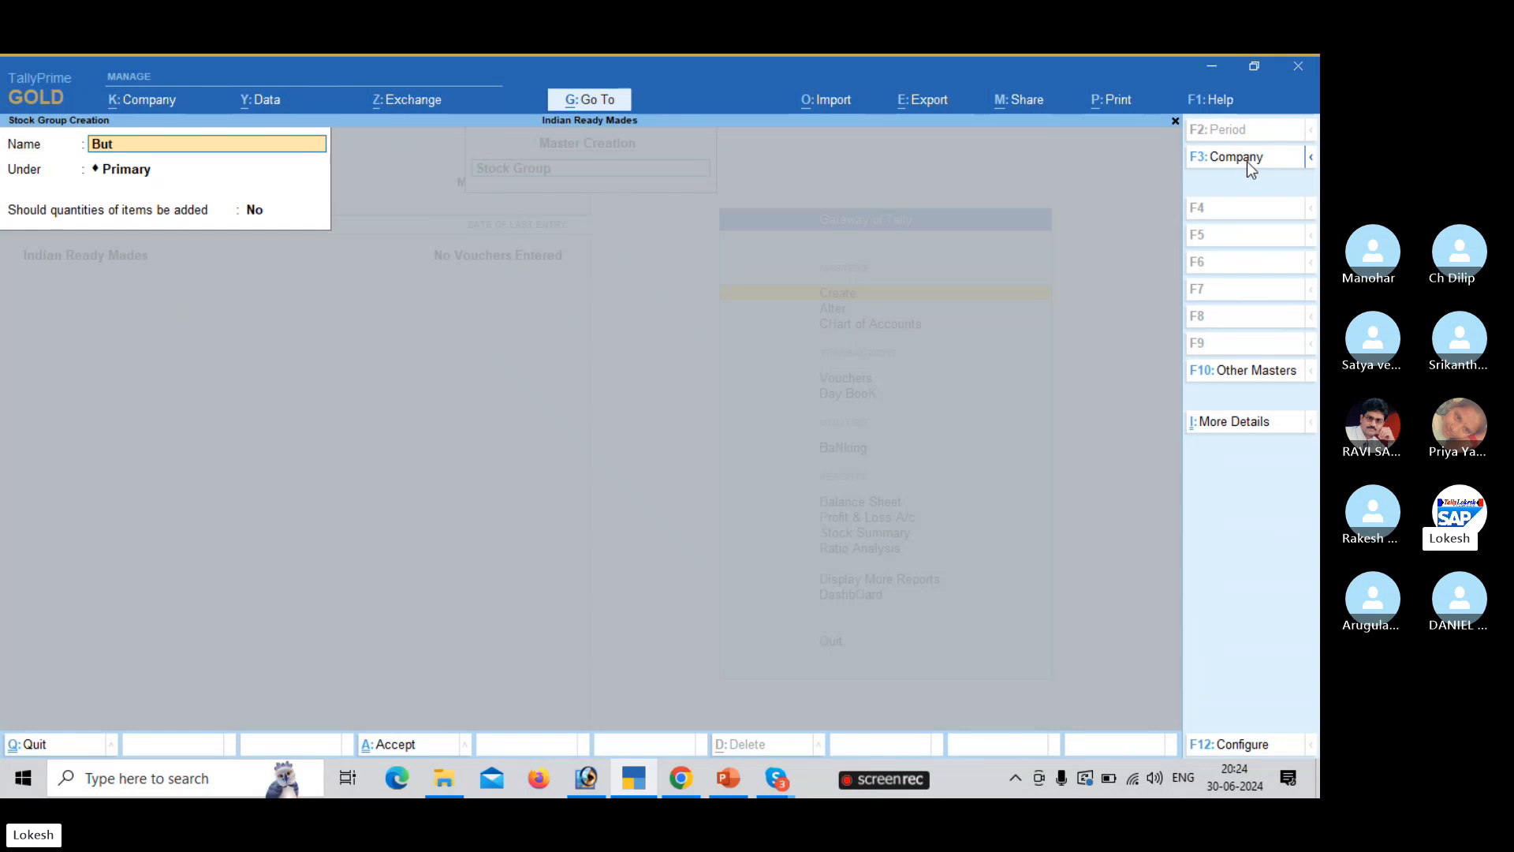
{"action": "type", "text": "tons"}
{"action": "key", "text": "Return"}
{"action": "key", "text": "Return"}
{"action": "key", "text": "Return"}
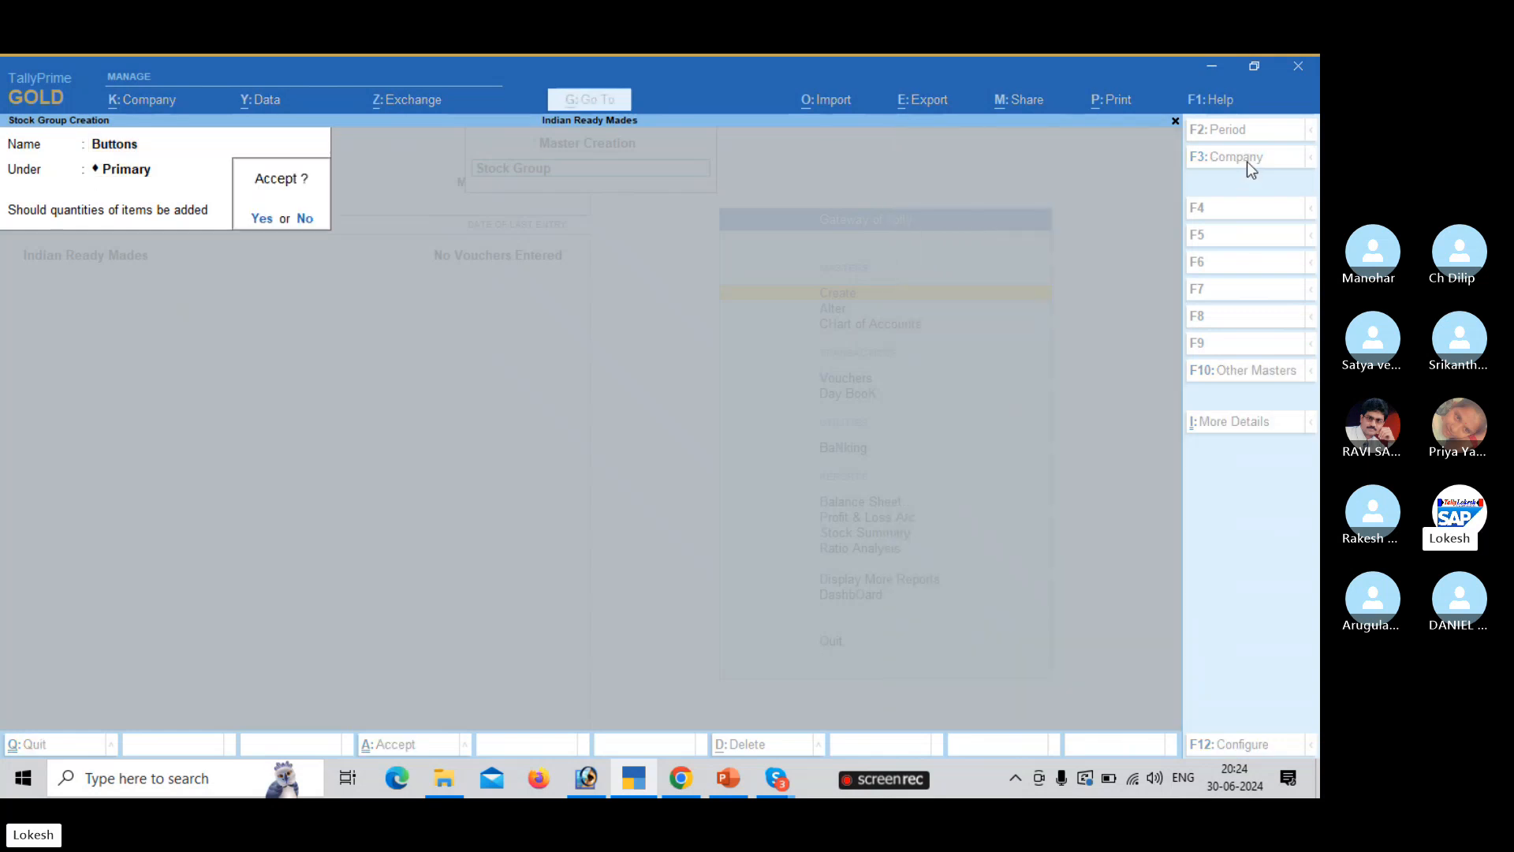
{"action": "key", "text": "Return"}
- Create a stock group named Threads under Primary, with adding of item quantities left at No
{"action": "type", "text": "Thr"}
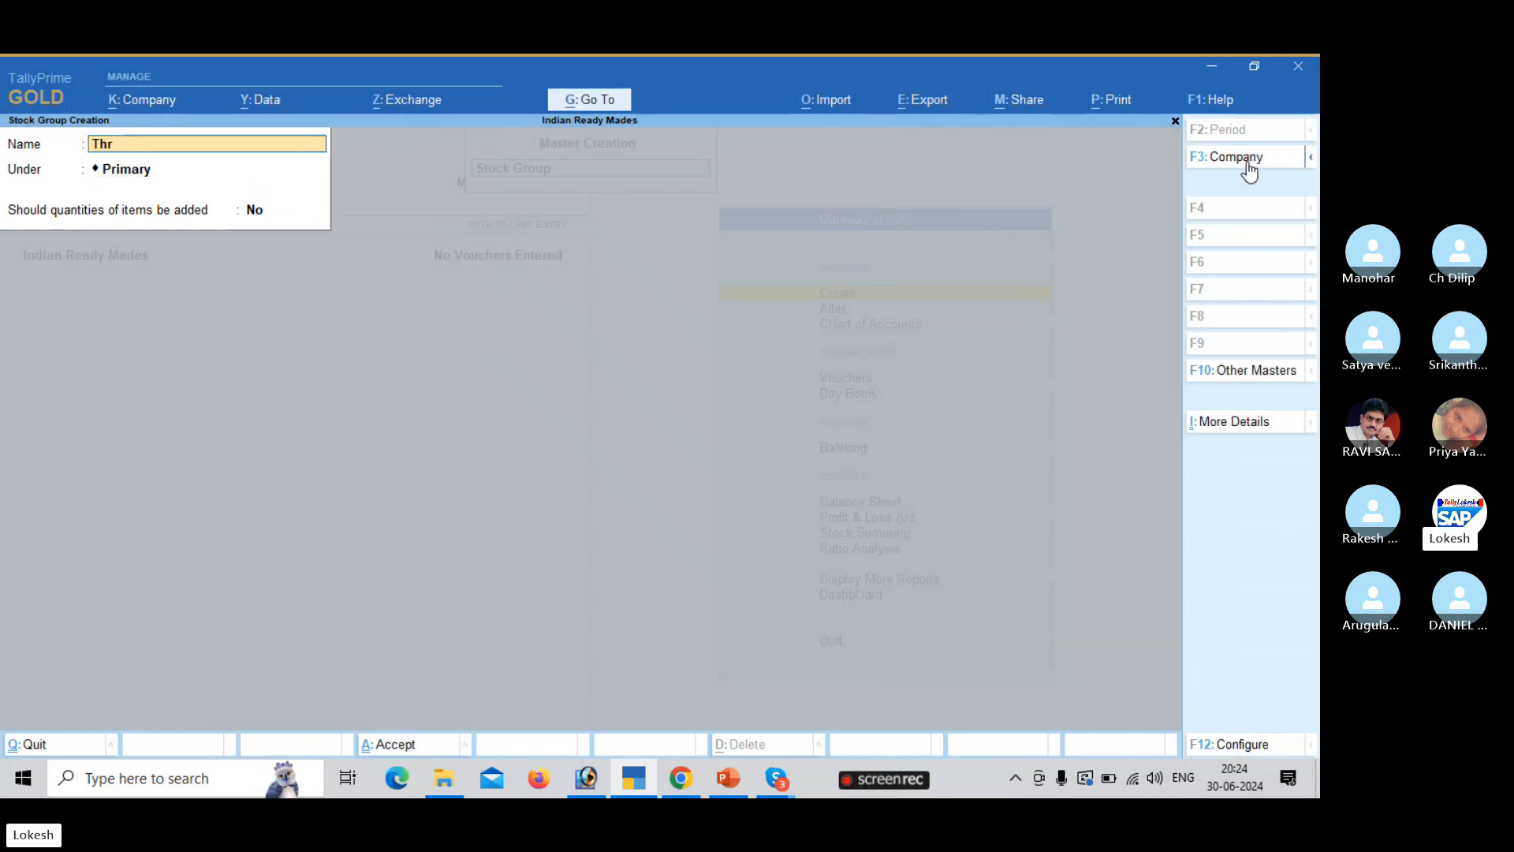
{"action": "type", "text": "eads"}
{"action": "key", "text": "Return"}
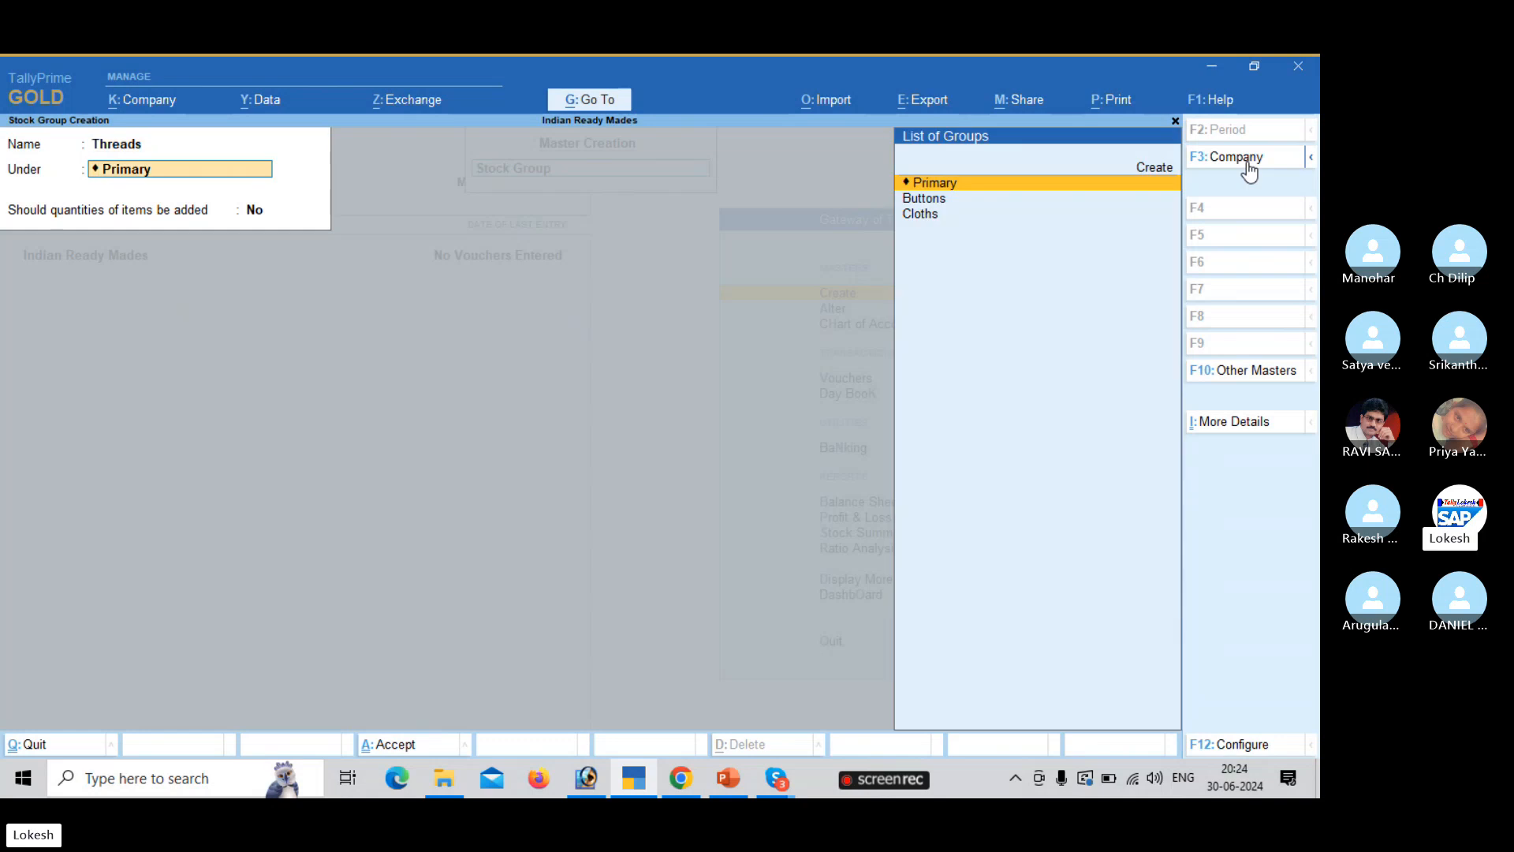
{"action": "key", "text": "Return"}
{"action": "key", "text": "Return"}
{"action": "key", "text": "Return"}
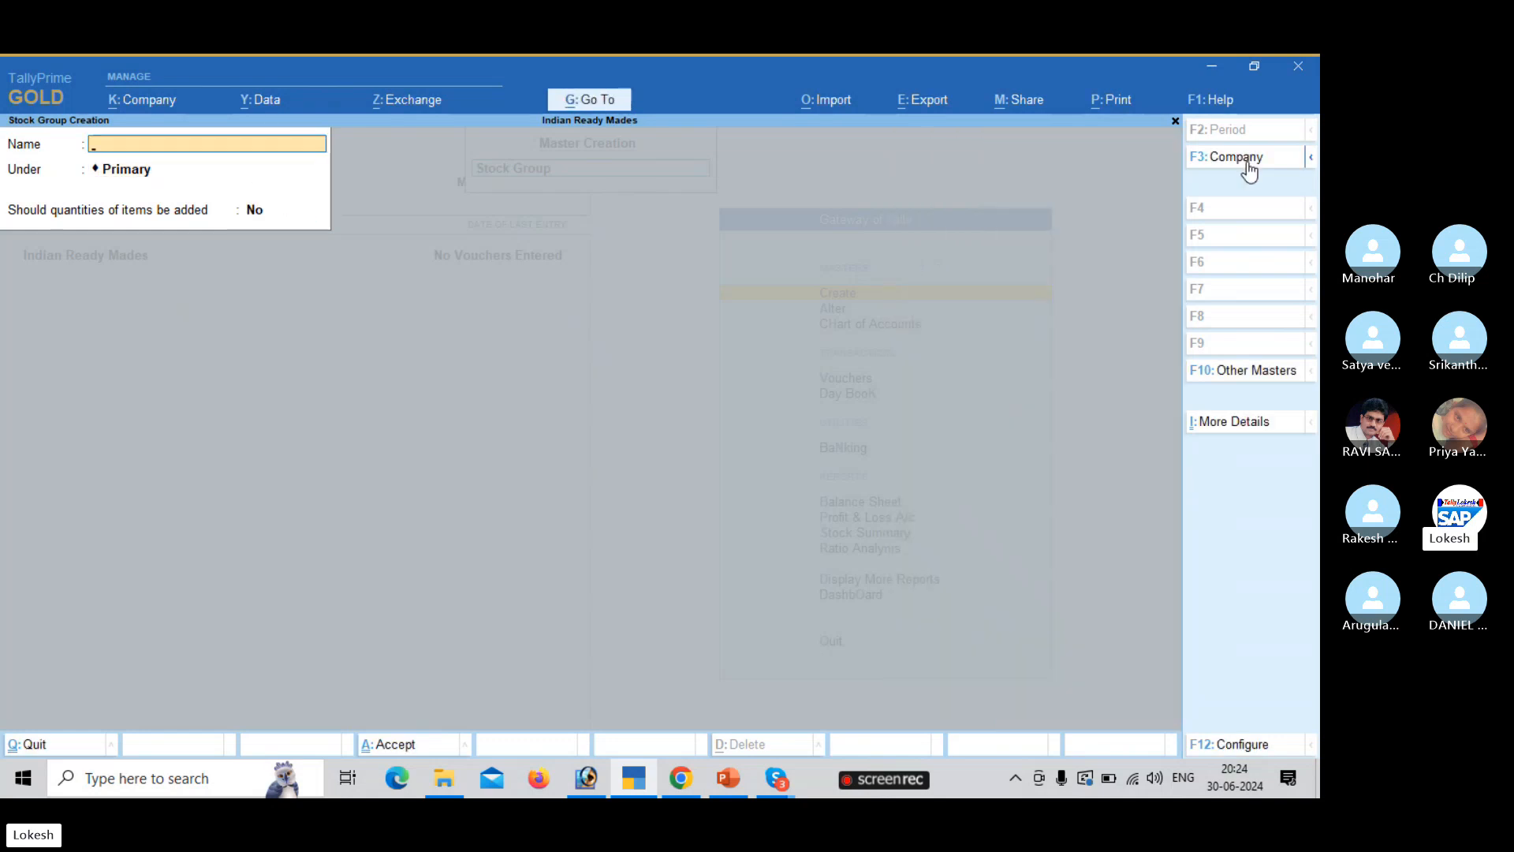
- Create a stock group named Shirts under Primary, with adding of item quantities left at No, and leave stock group creation
{"action": "type", "text": "Shirt"}
{"action": "key", "text": "Return"}
{"action": "key", "text": "Return"}
{"action": "key", "text": "Return"}
{"action": "key", "text": "Return"}
{"action": "key", "text": "Escape"}
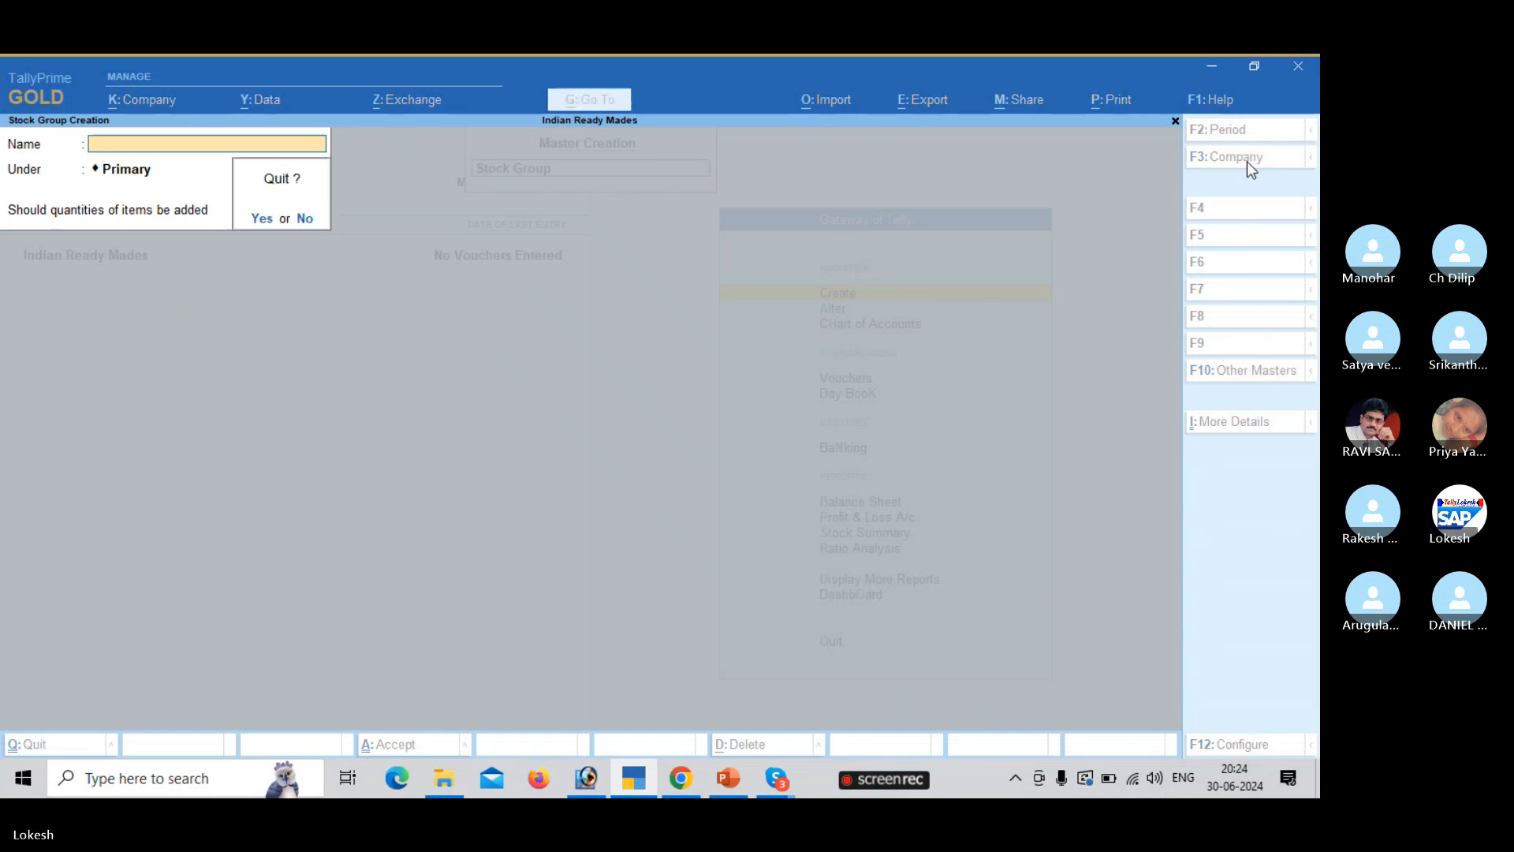
{"action": "key", "text": "Return"}
- Open stock item creation and configure it with Use Stock Category for Stock Items set to No
{"action": "key", "text": "Down"}
{"action": "key", "text": "Down"}
{"action": "key", "text": "Return"}
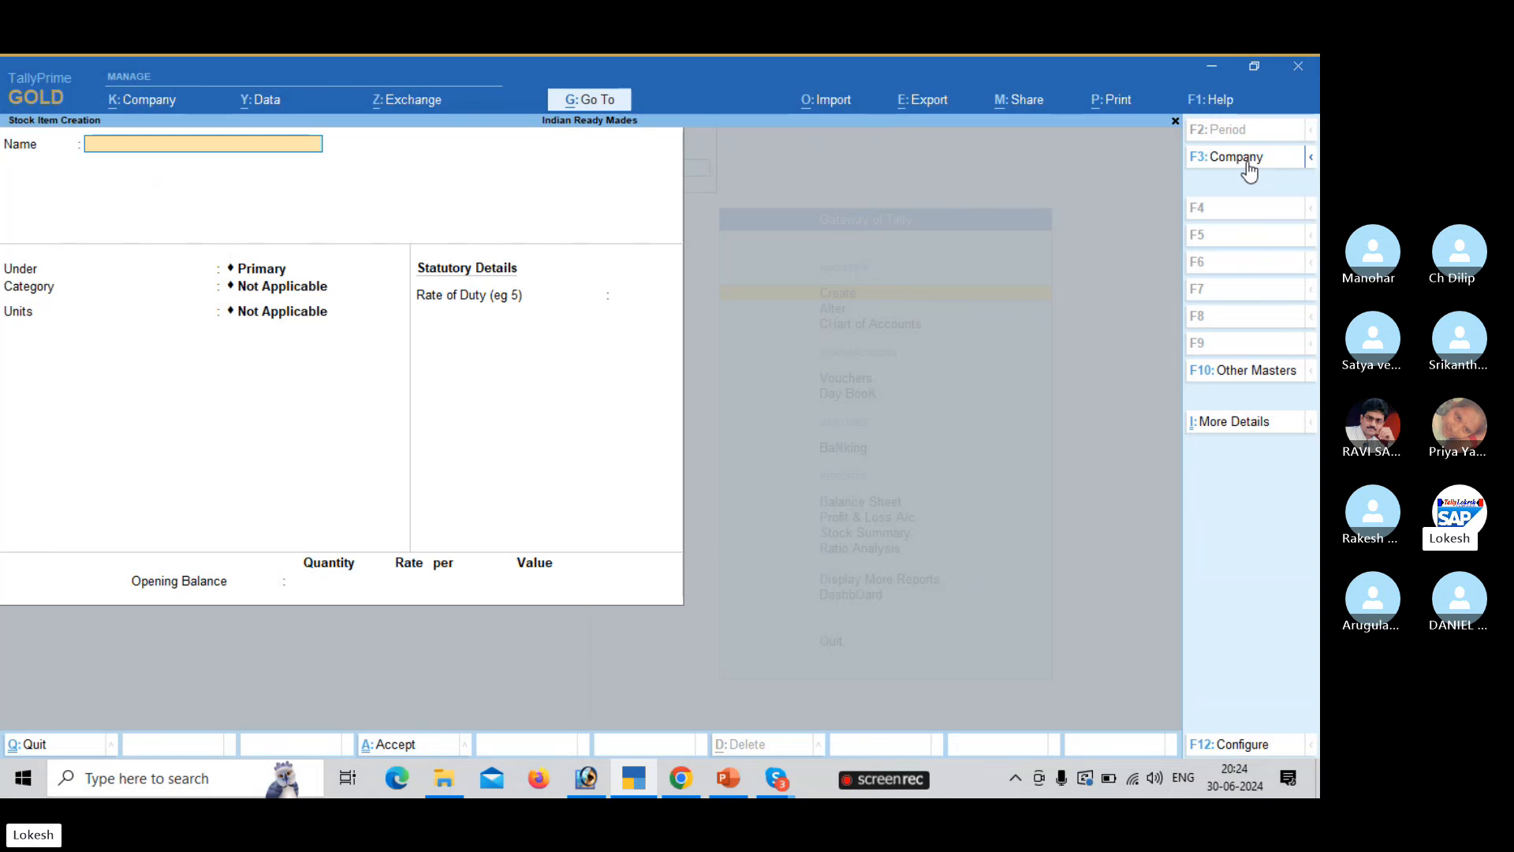
{"action": "left_click", "coordinate": [1254, 754]}
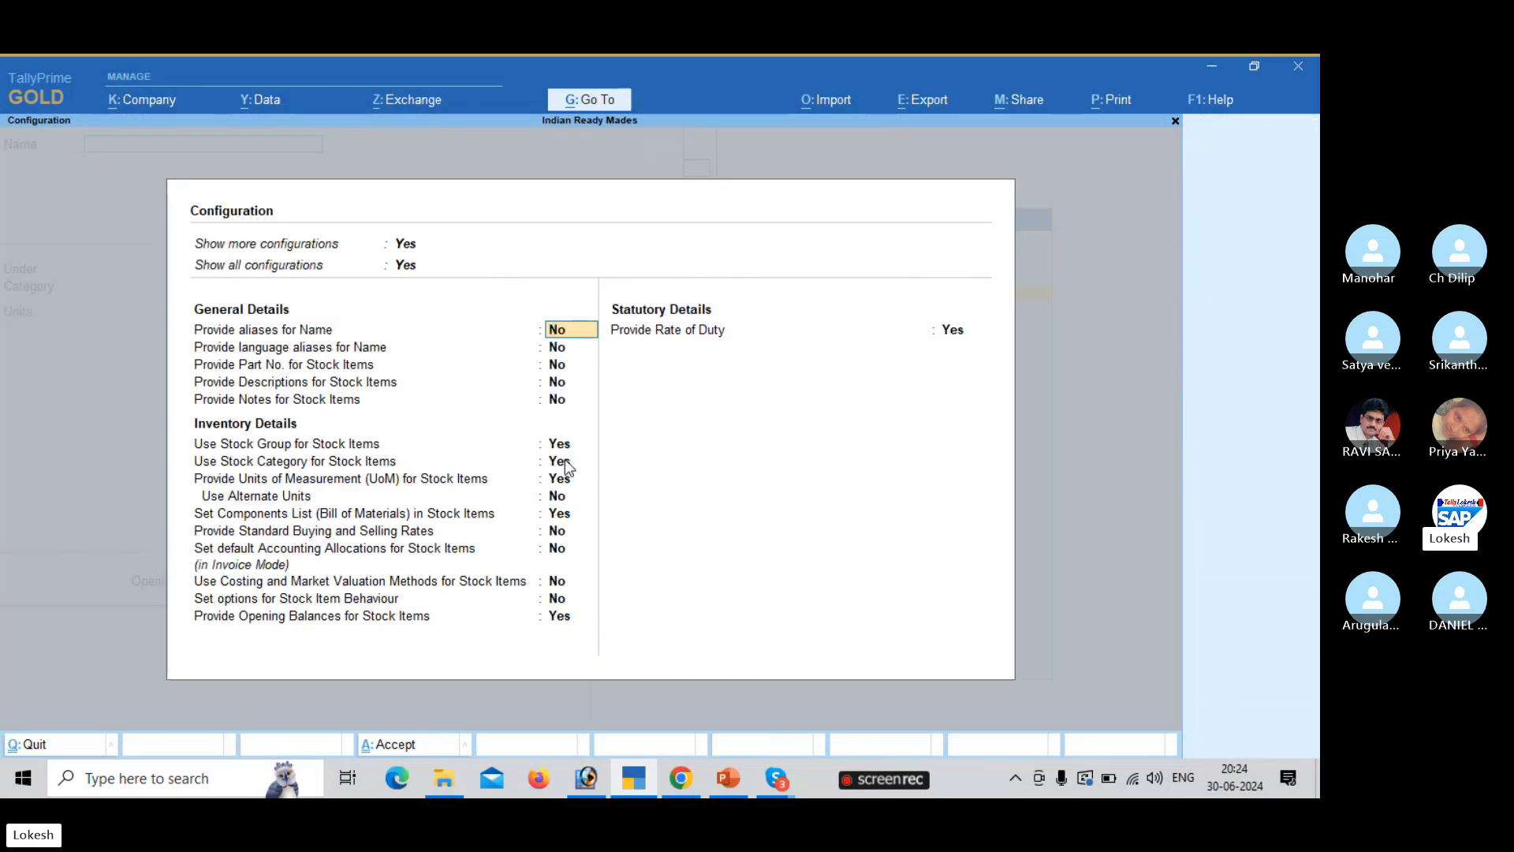
{"action": "left_click", "coordinate": [565, 460]}
{"action": "type", "text": "n"}
{"action": "key", "text": "Return"}
{"action": "key", "text": "ctrl+a"}
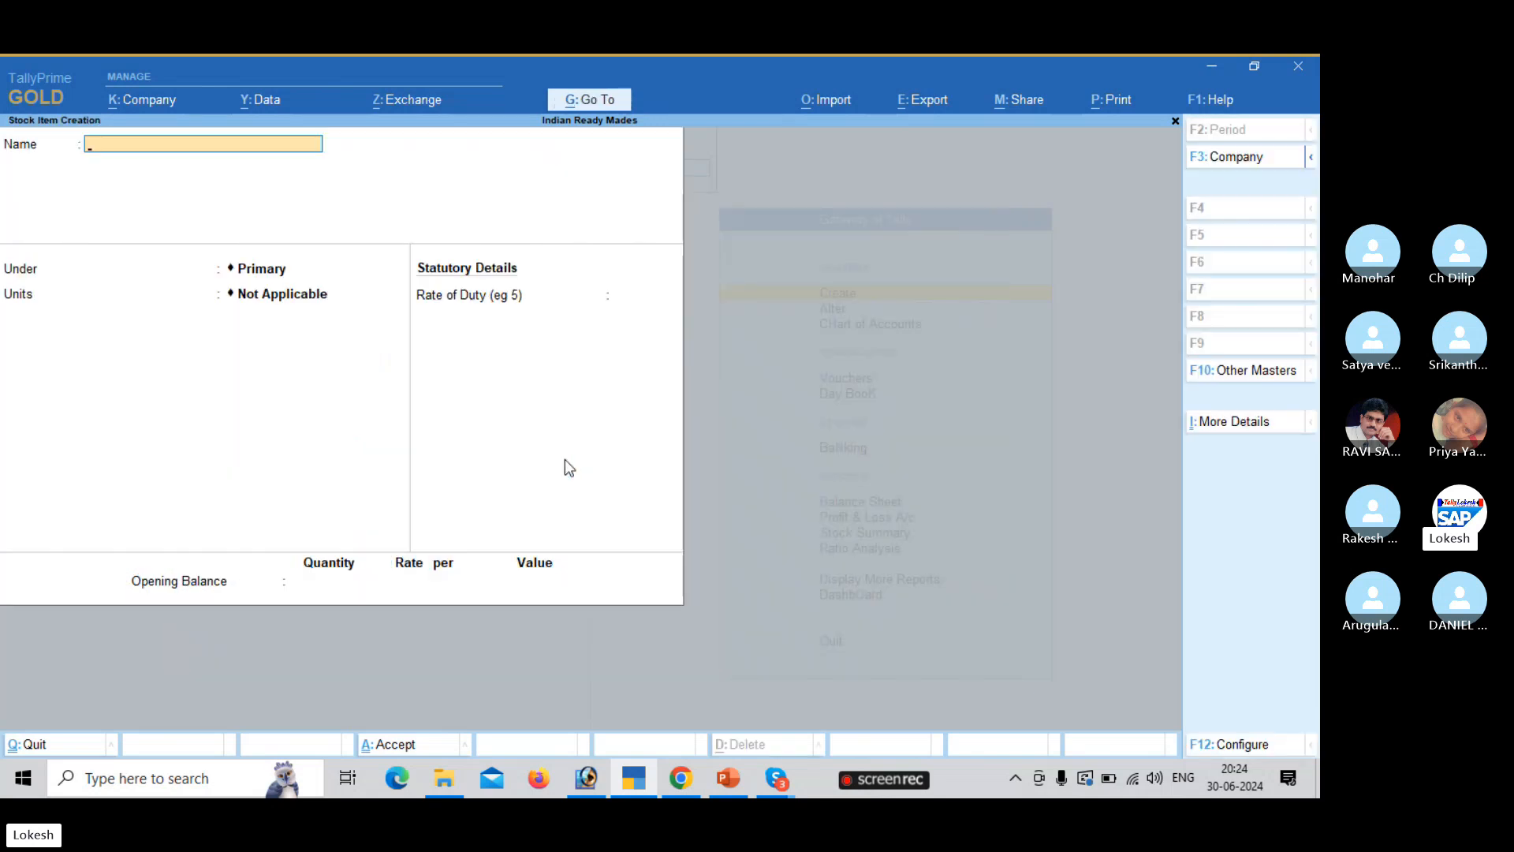
- Create a stock item named Linen Cloth under Cloths with the unit mt, leaving Set components (BOM) at No
{"action": "type", "text": "Linen Cloth"}
{"action": "key", "text": "Return"}
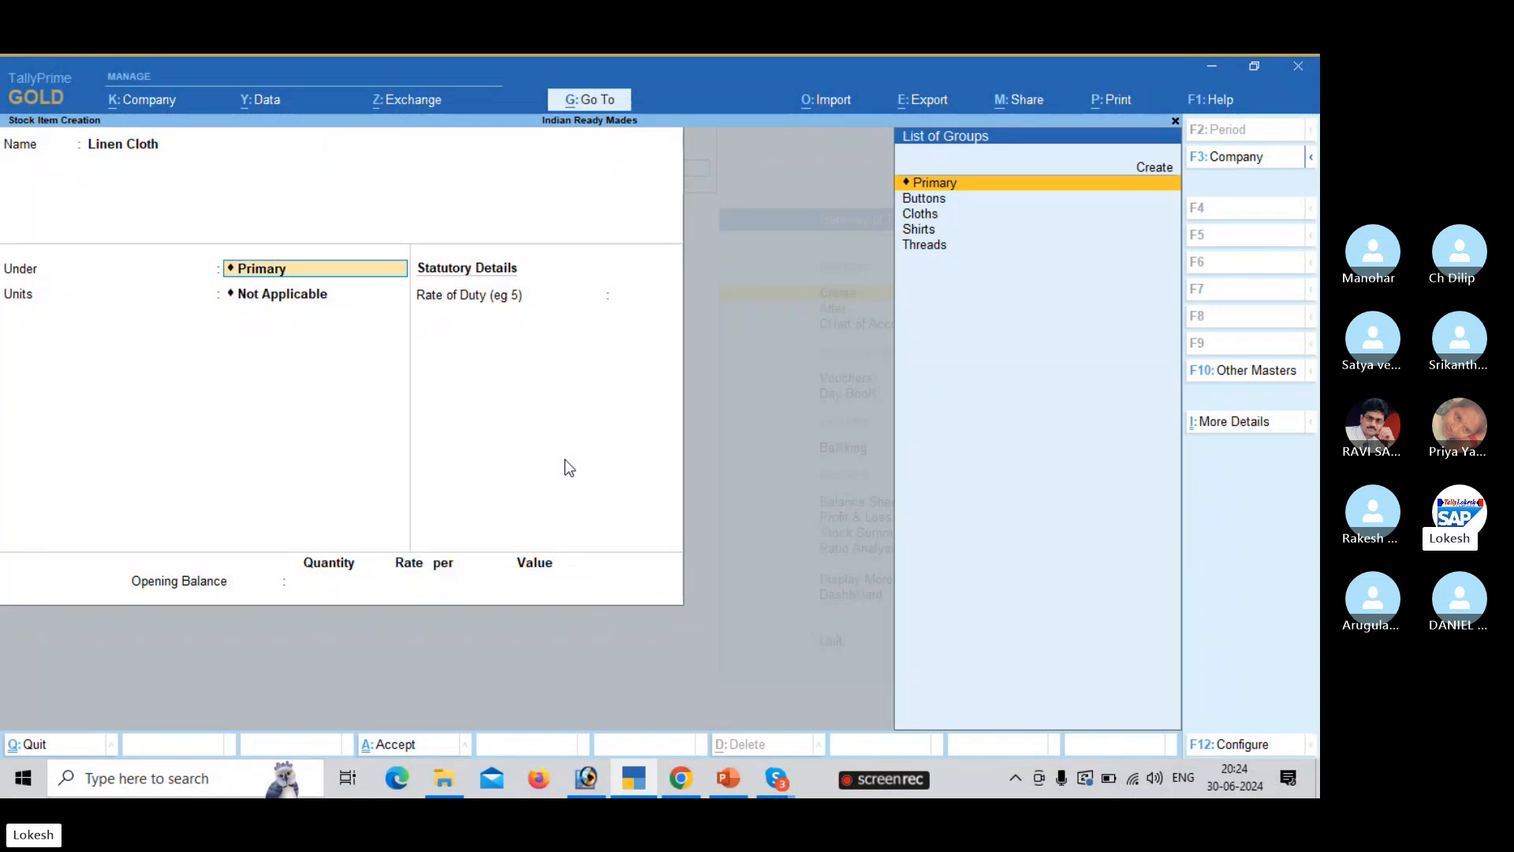
{"action": "key", "text": "Down"}
{"action": "key", "text": "Down"}
{"action": "key", "text": "Return"}
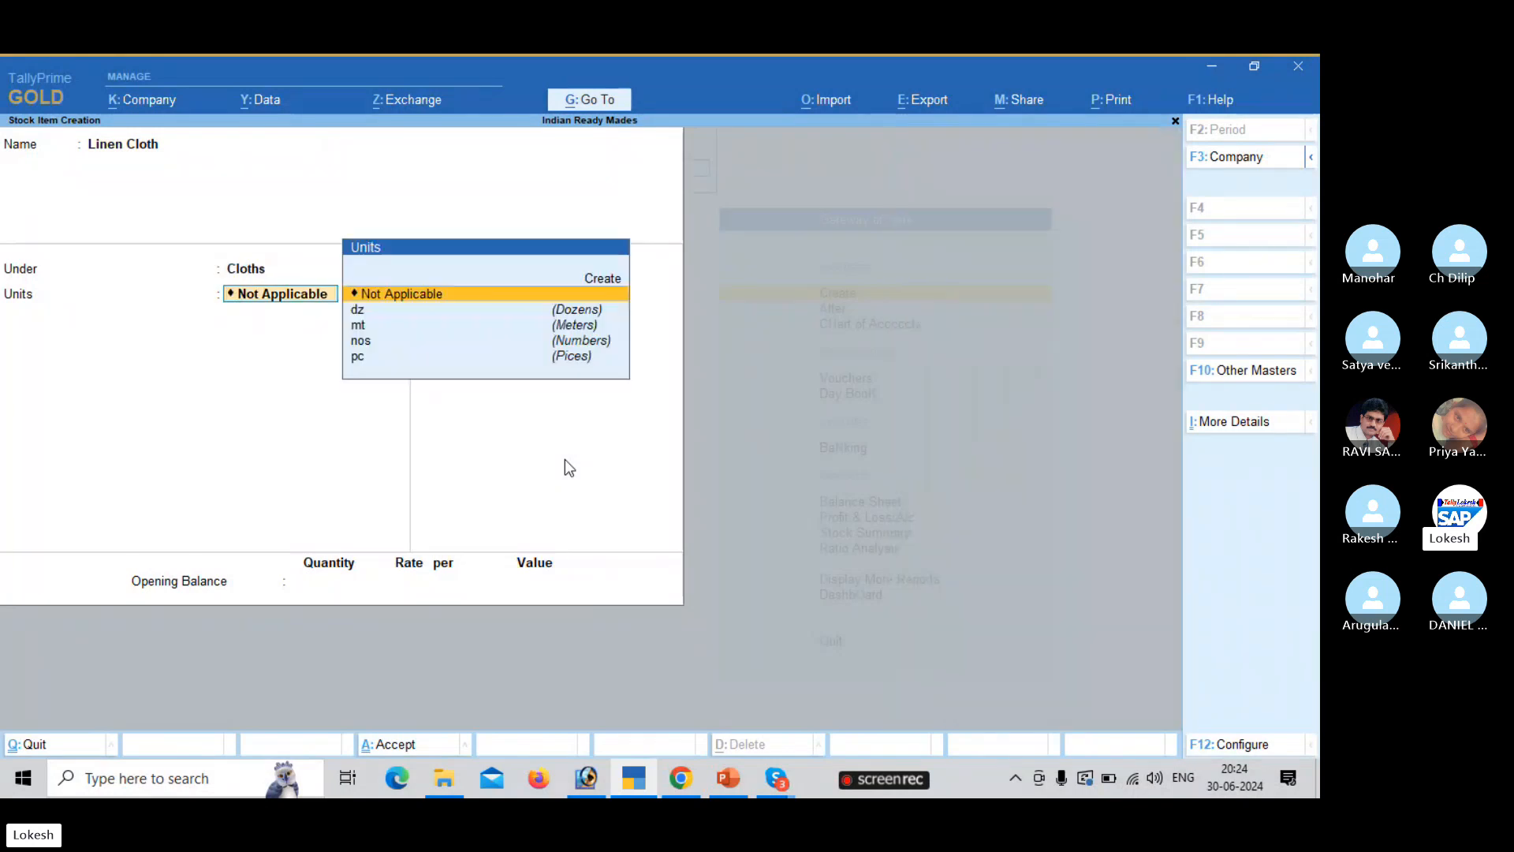
{"action": "key", "text": "Down"}
{"action": "key", "text": "Down"}
{"action": "key", "text": "Return"}
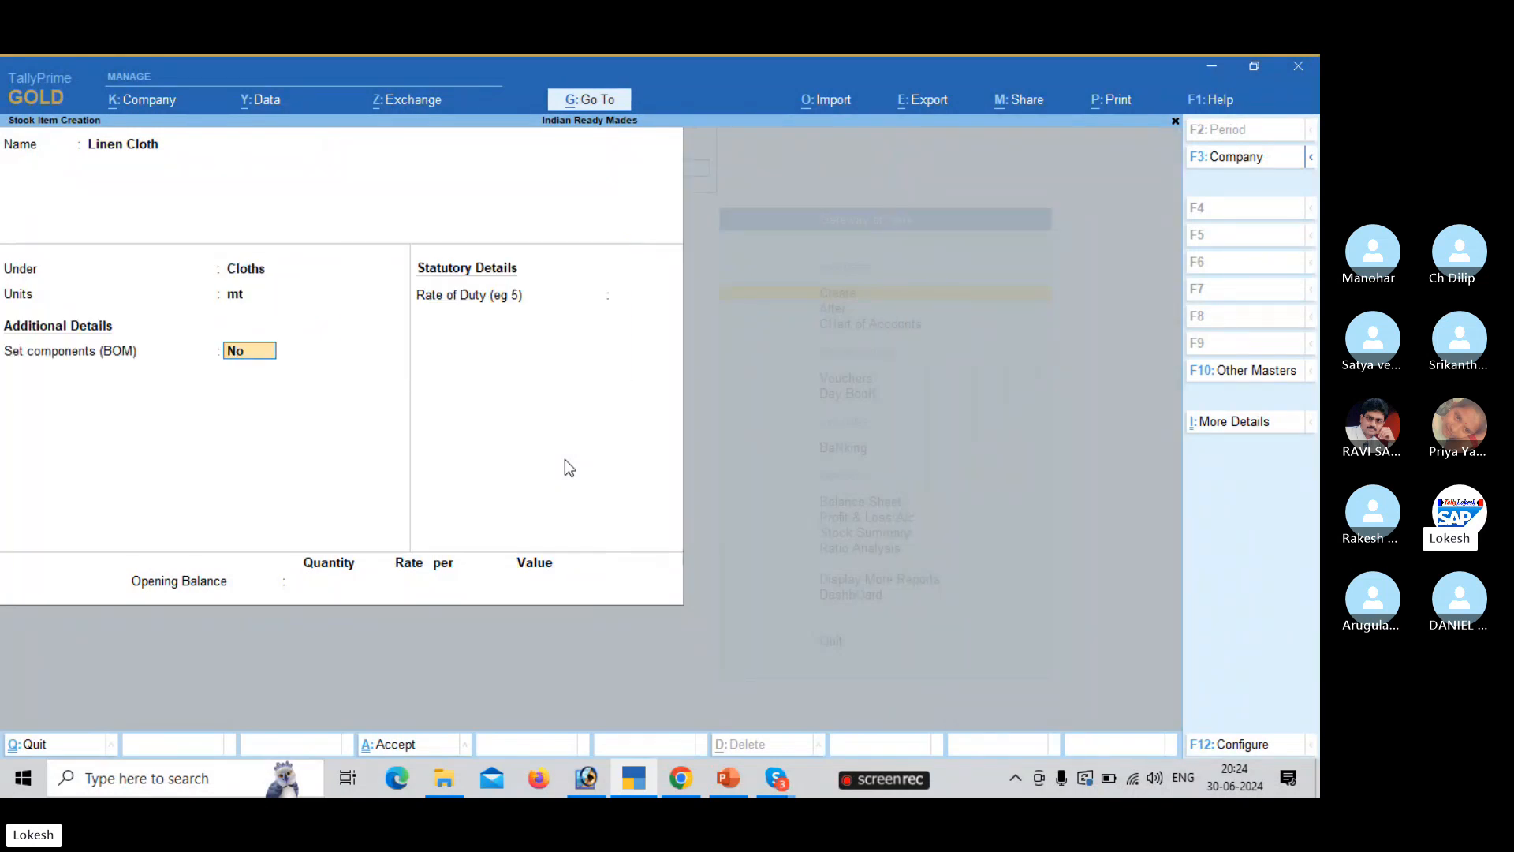
{"action": "key", "text": "Return"}
{"action": "key", "text": "Return"}
{"action": "key", "text": "Return"}
{"action": "key", "text": "Return"}
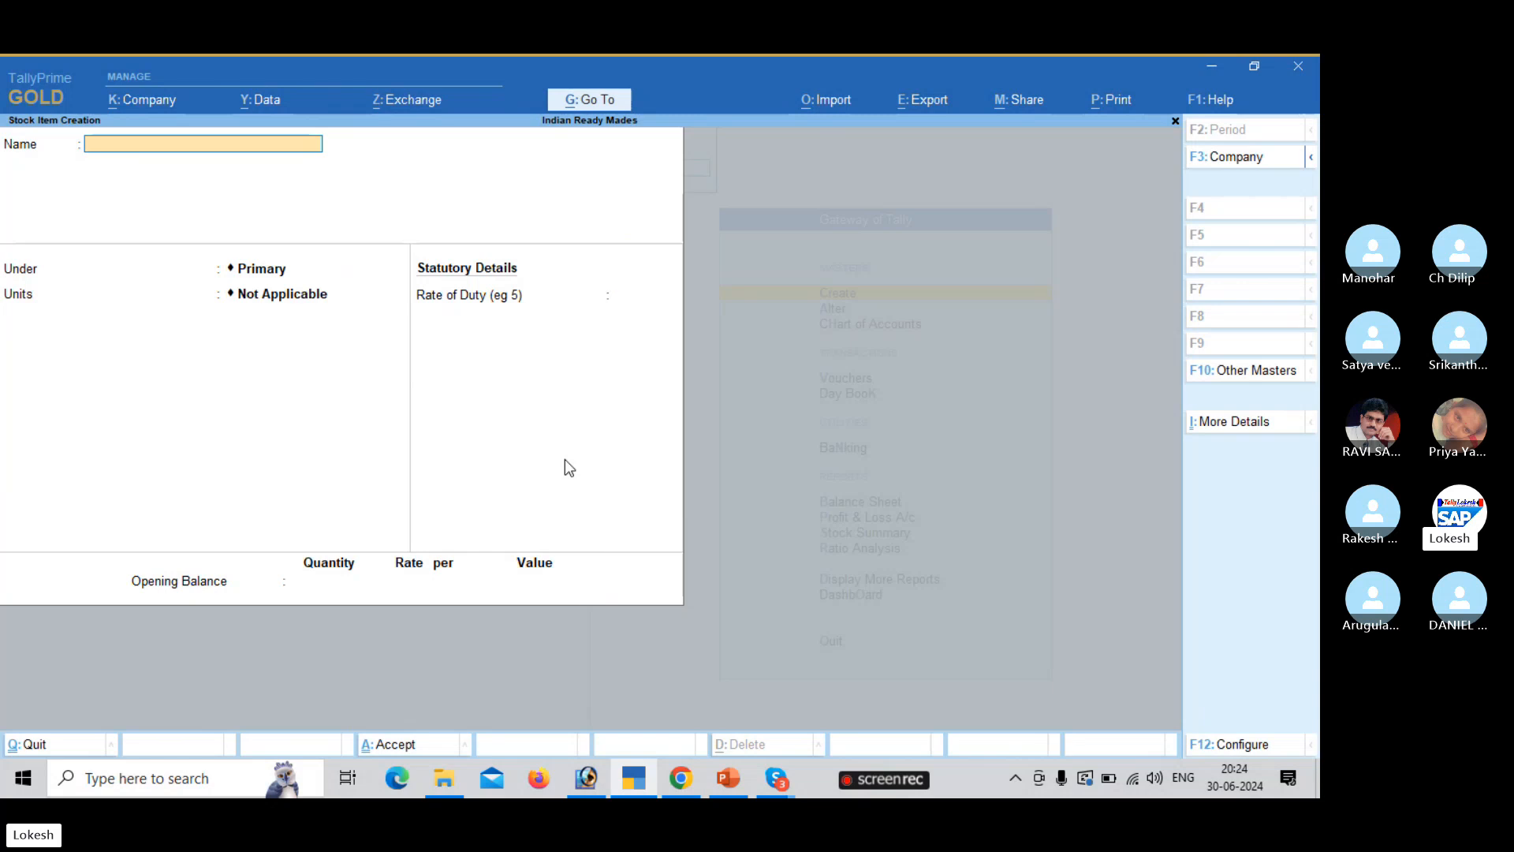
- Create a stock item named Denim Cloth under Cloths with the unit mt, leaving Set components (BOM) at No
{"action": "type", "text": "Denim Cloth"}
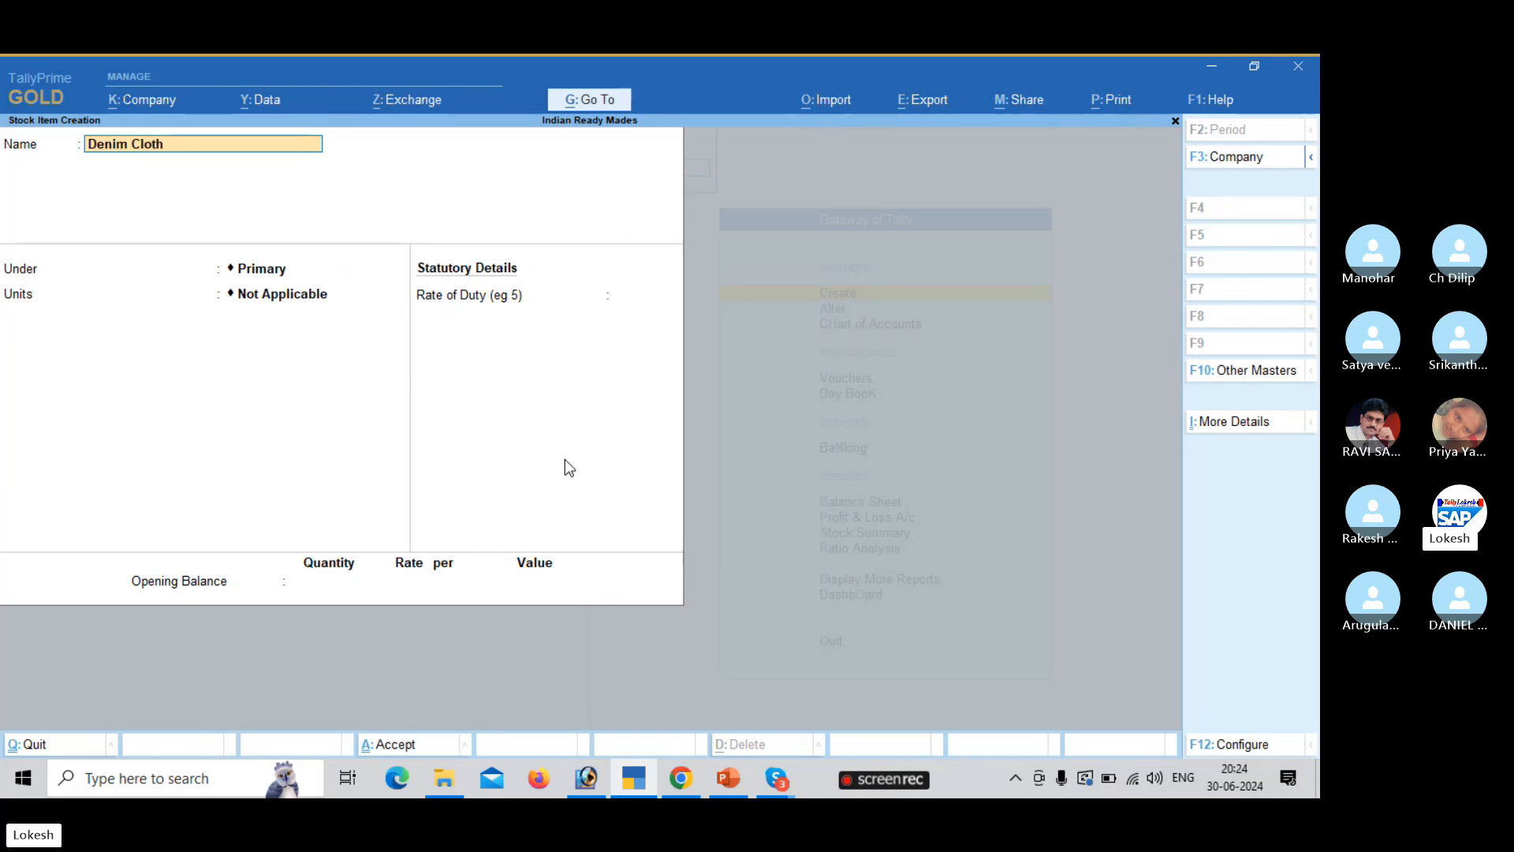
{"action": "key", "text": "Return"}
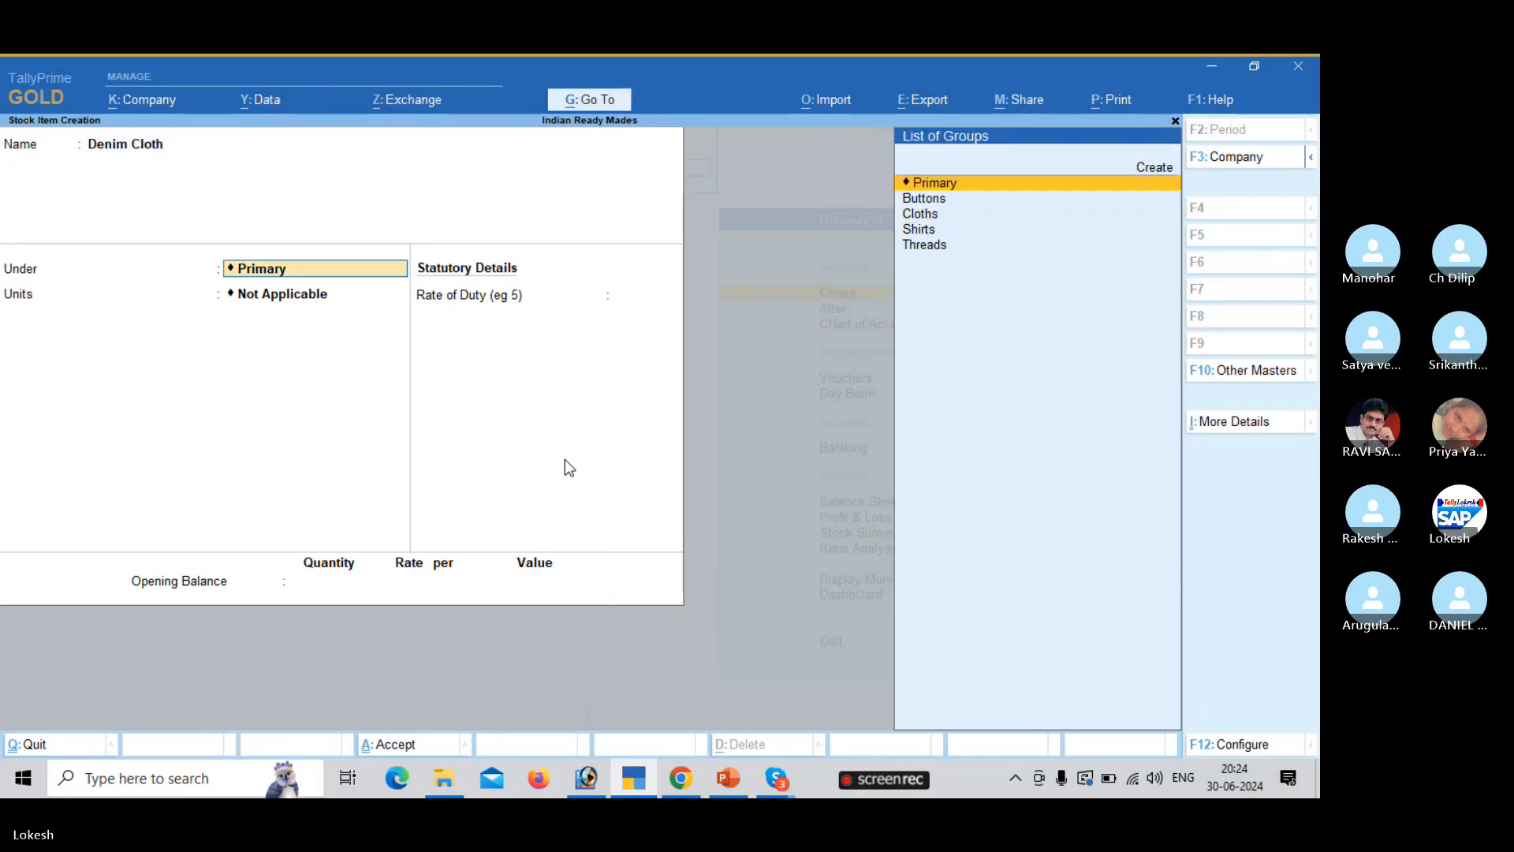
{"action": "key", "text": "Down"}
{"action": "key", "text": "Down"}
{"action": "key", "text": "Return"}
{"action": "type", "text": "mt"}
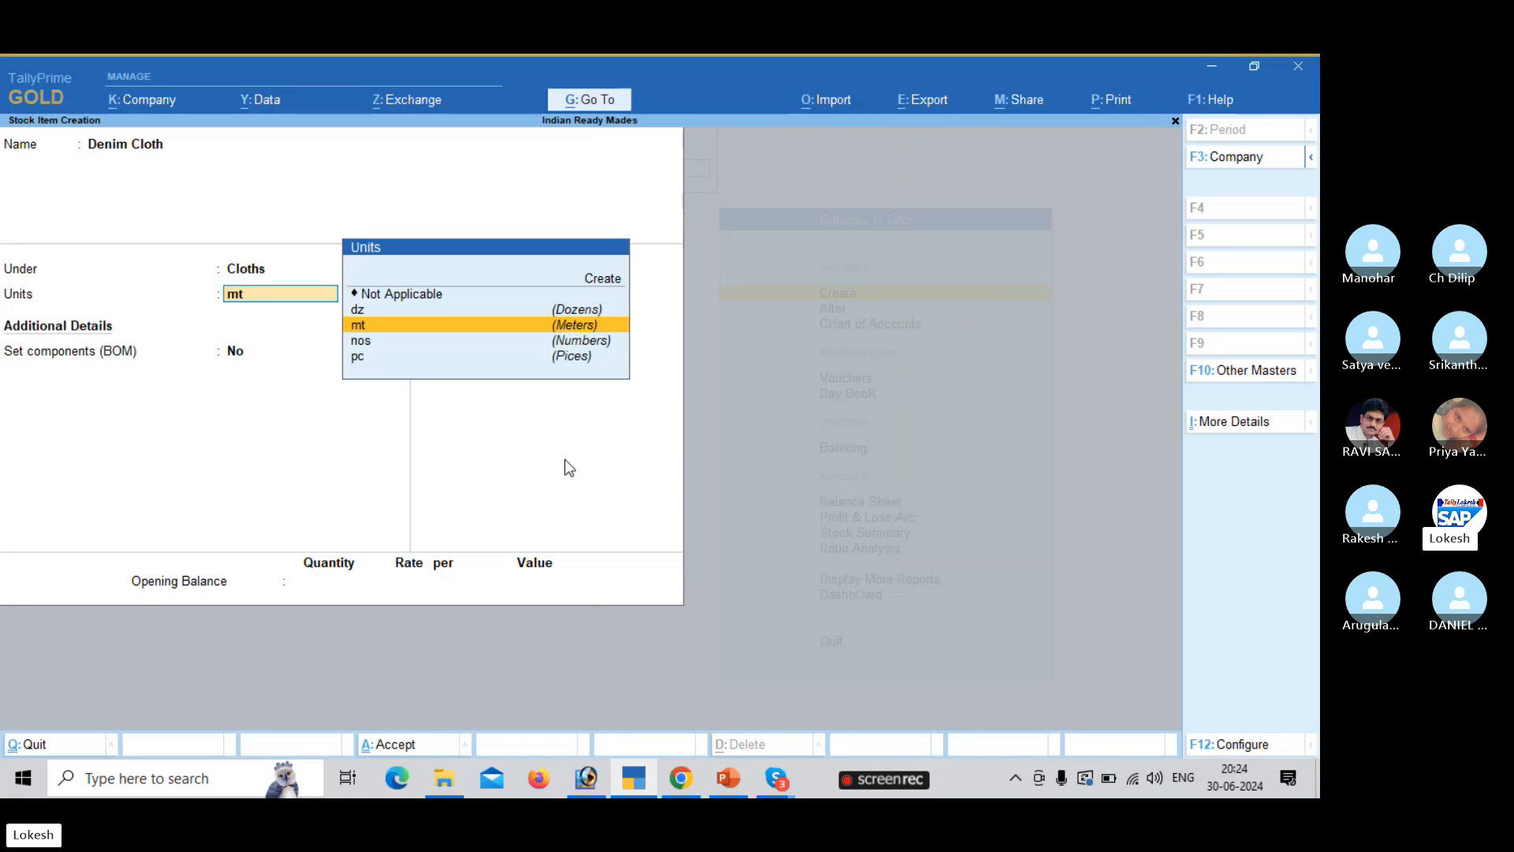
{"action": "key", "text": "ctrl+a"}
- Create a stock item named Pearl Buttons under Buttons with the unit dz, leaving Set components (BOM) at No
{"action": "type", "text": "Pear"}
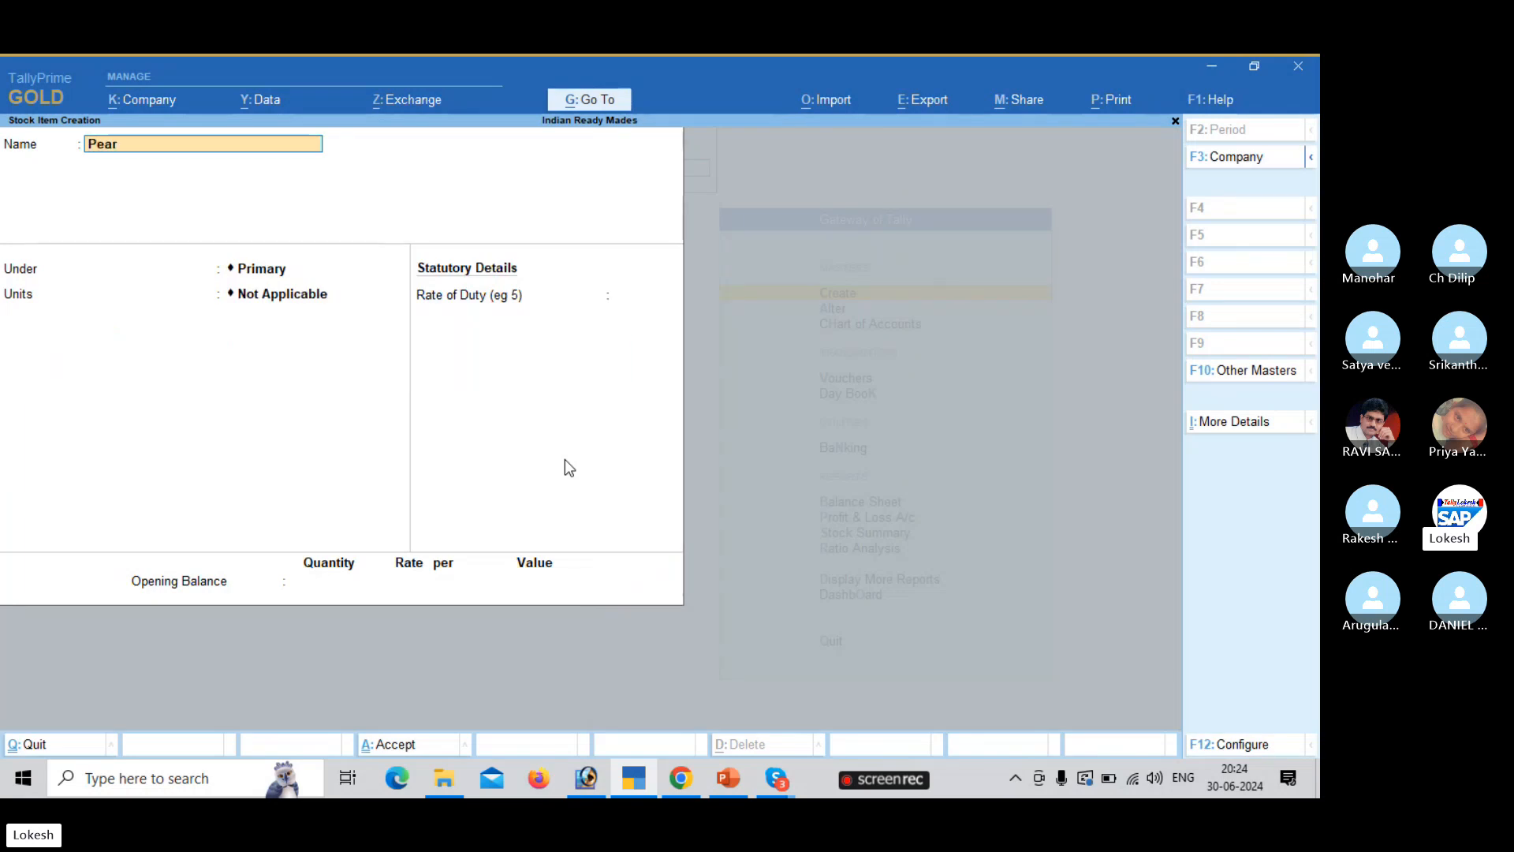
{"action": "type", "text": "l Buttons"}
{"action": "key", "text": "Return"}
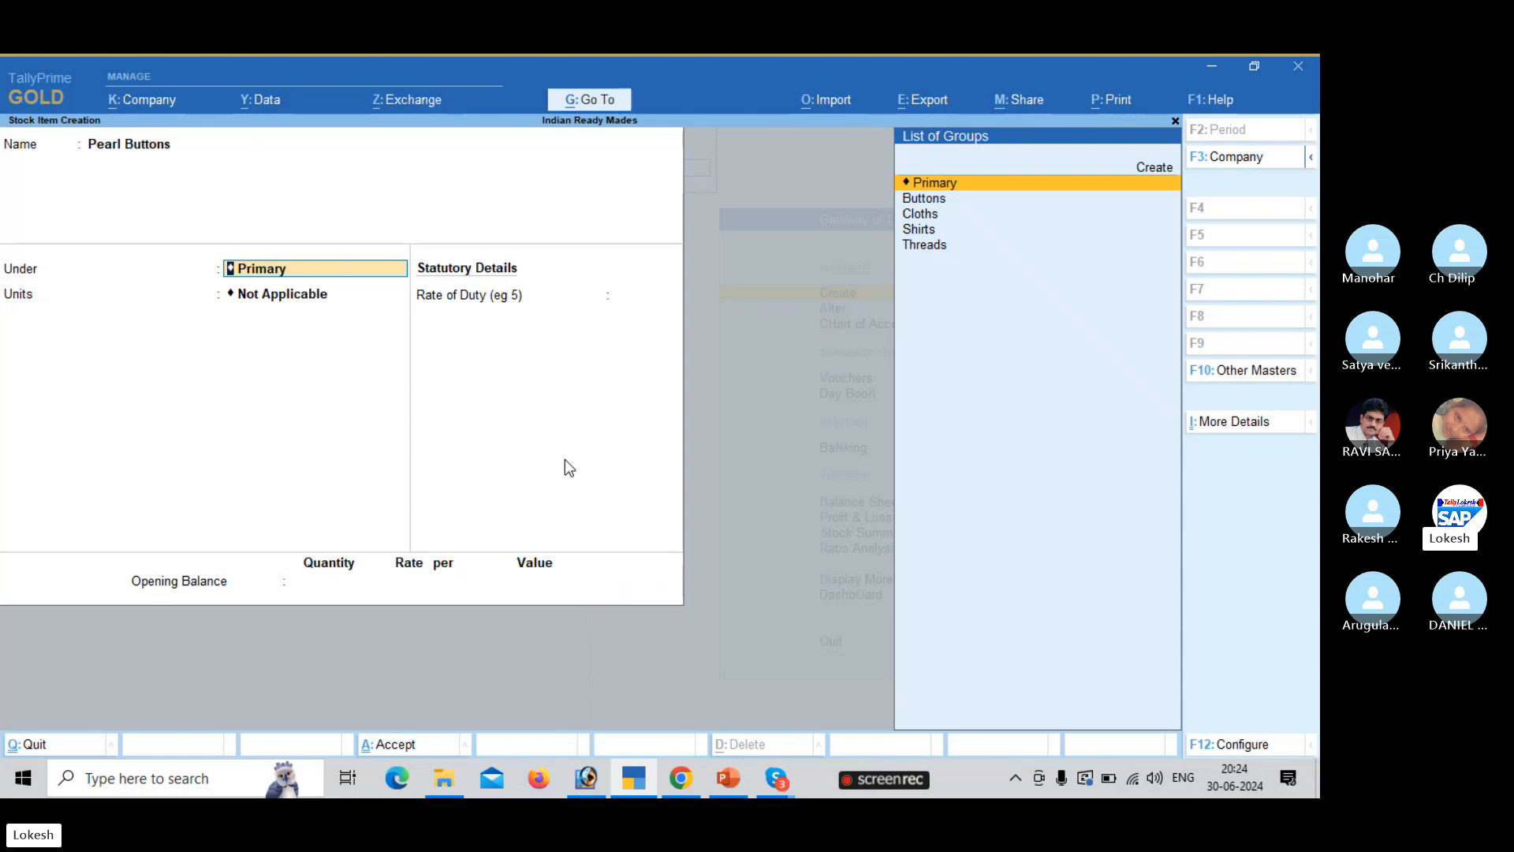
{"action": "key", "text": "Down"}
{"action": "key", "text": "Return"}
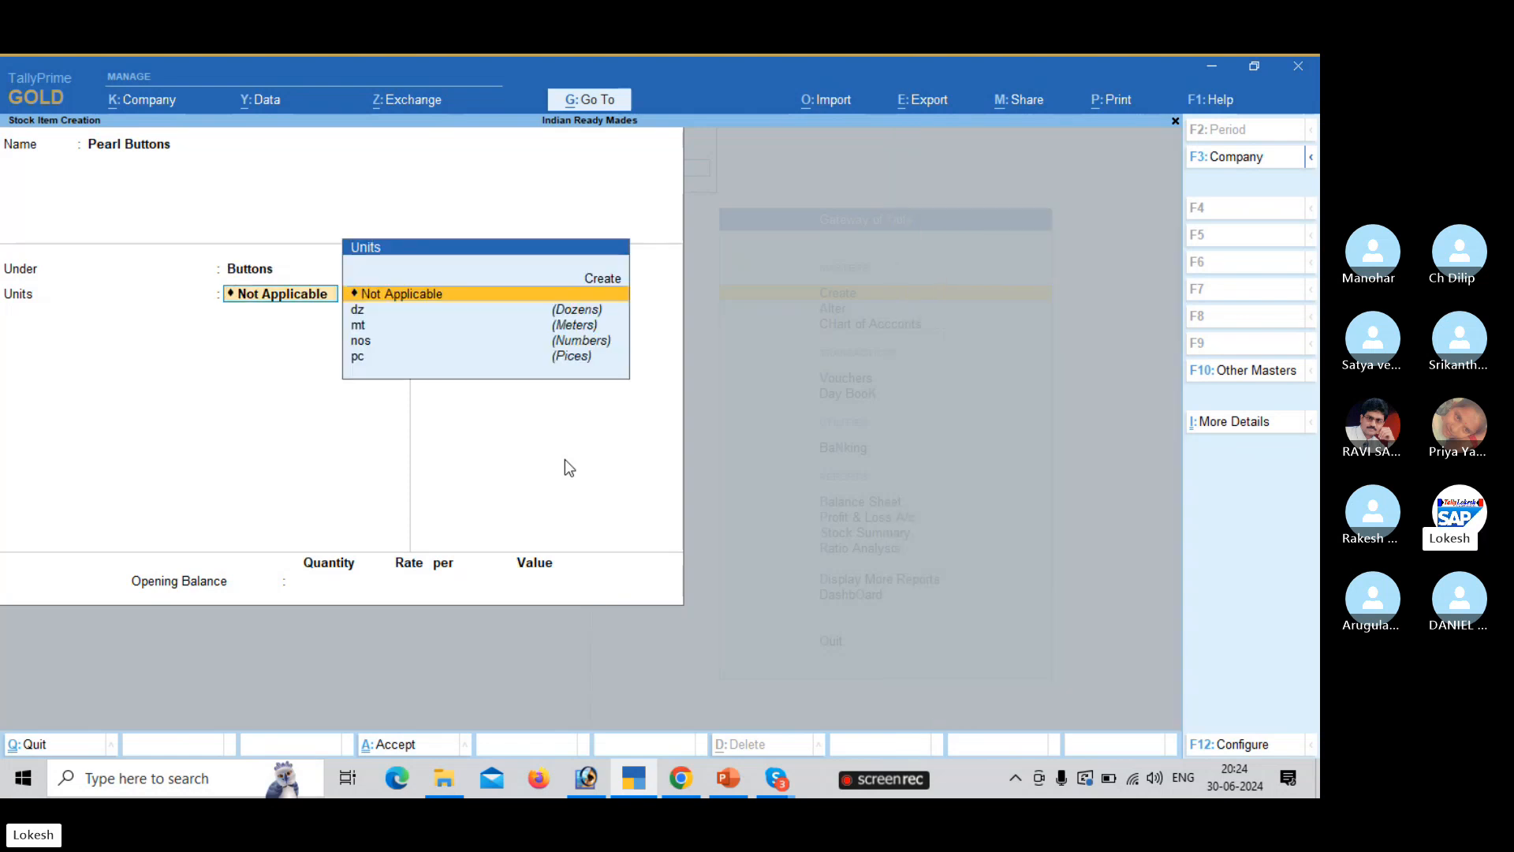
{"action": "key", "text": "Down"}
{"action": "key", "text": "Return"}
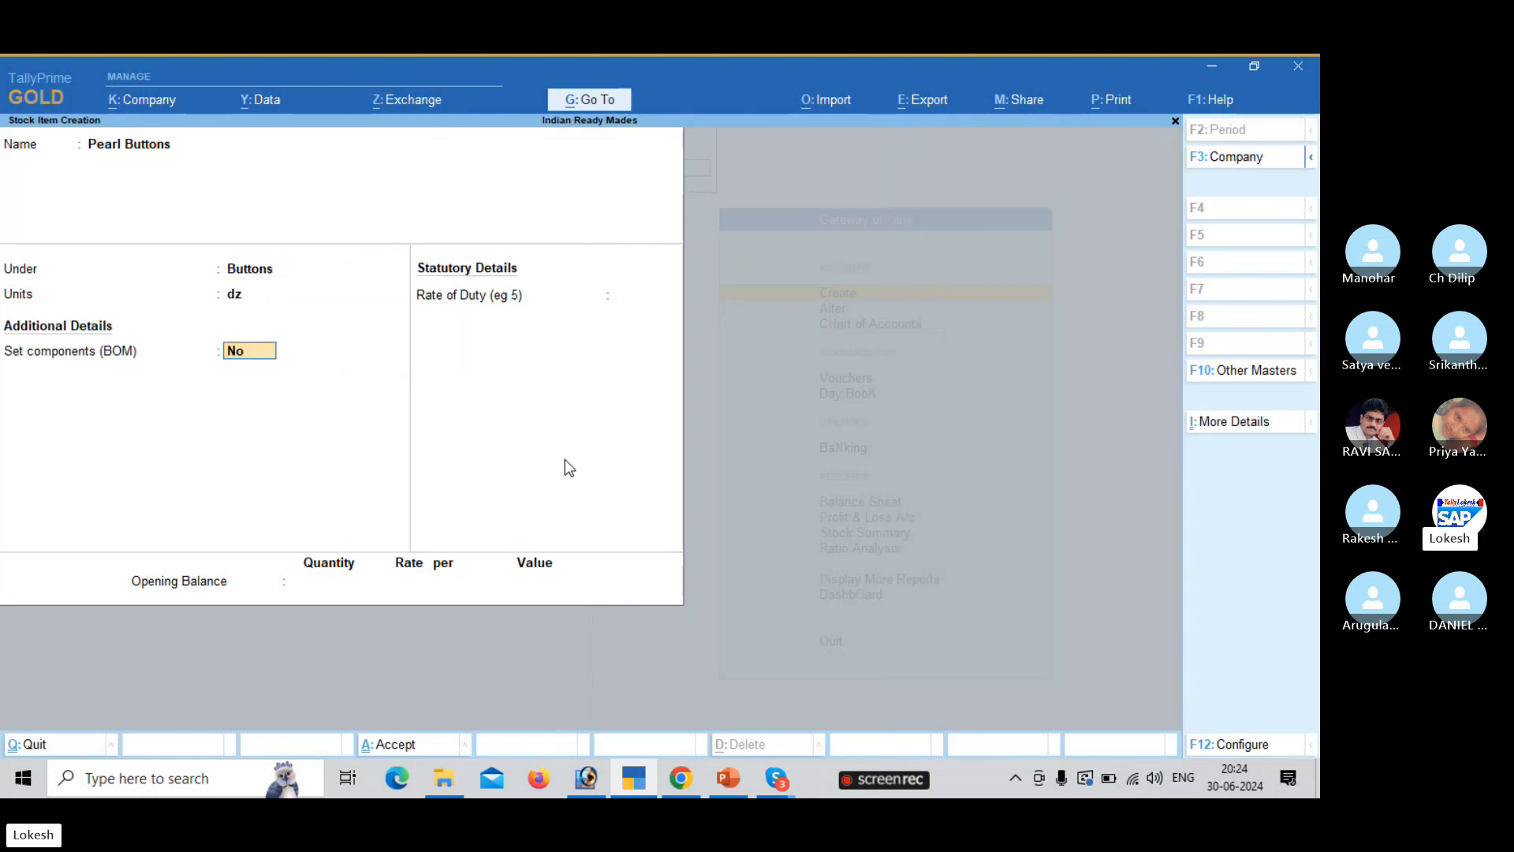
{"action": "key", "text": "Return"}
{"action": "key", "text": "Return"}
{"action": "key", "text": "Return"}
{"action": "key", "text": "Return"}
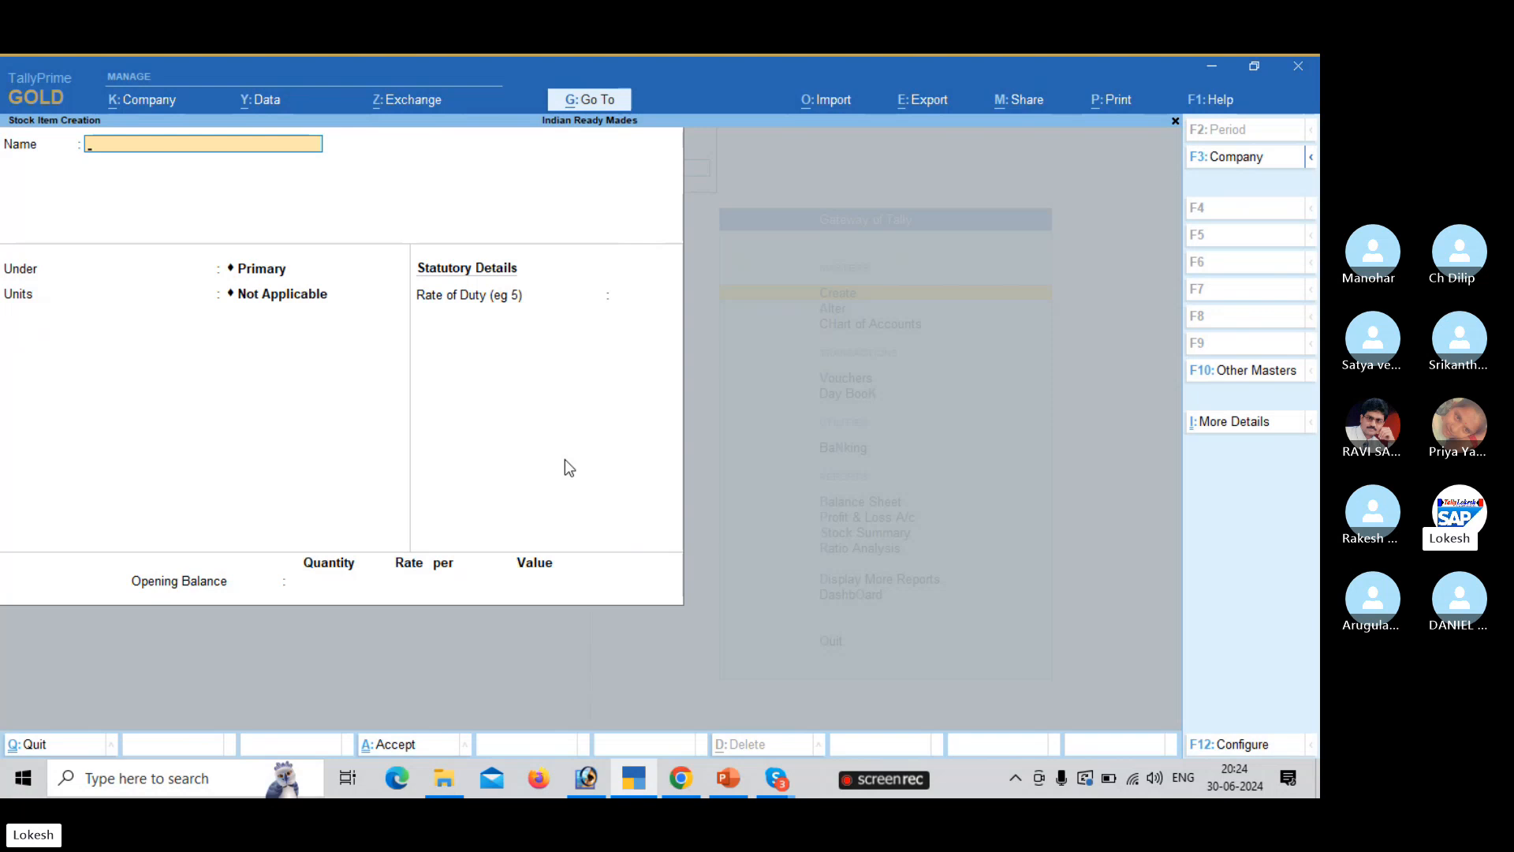
- Create a stock item named Metal Buttons under Buttons with the unit dz, leaving Set components (BOM) at No
{"action": "type", "text": "Metal"}
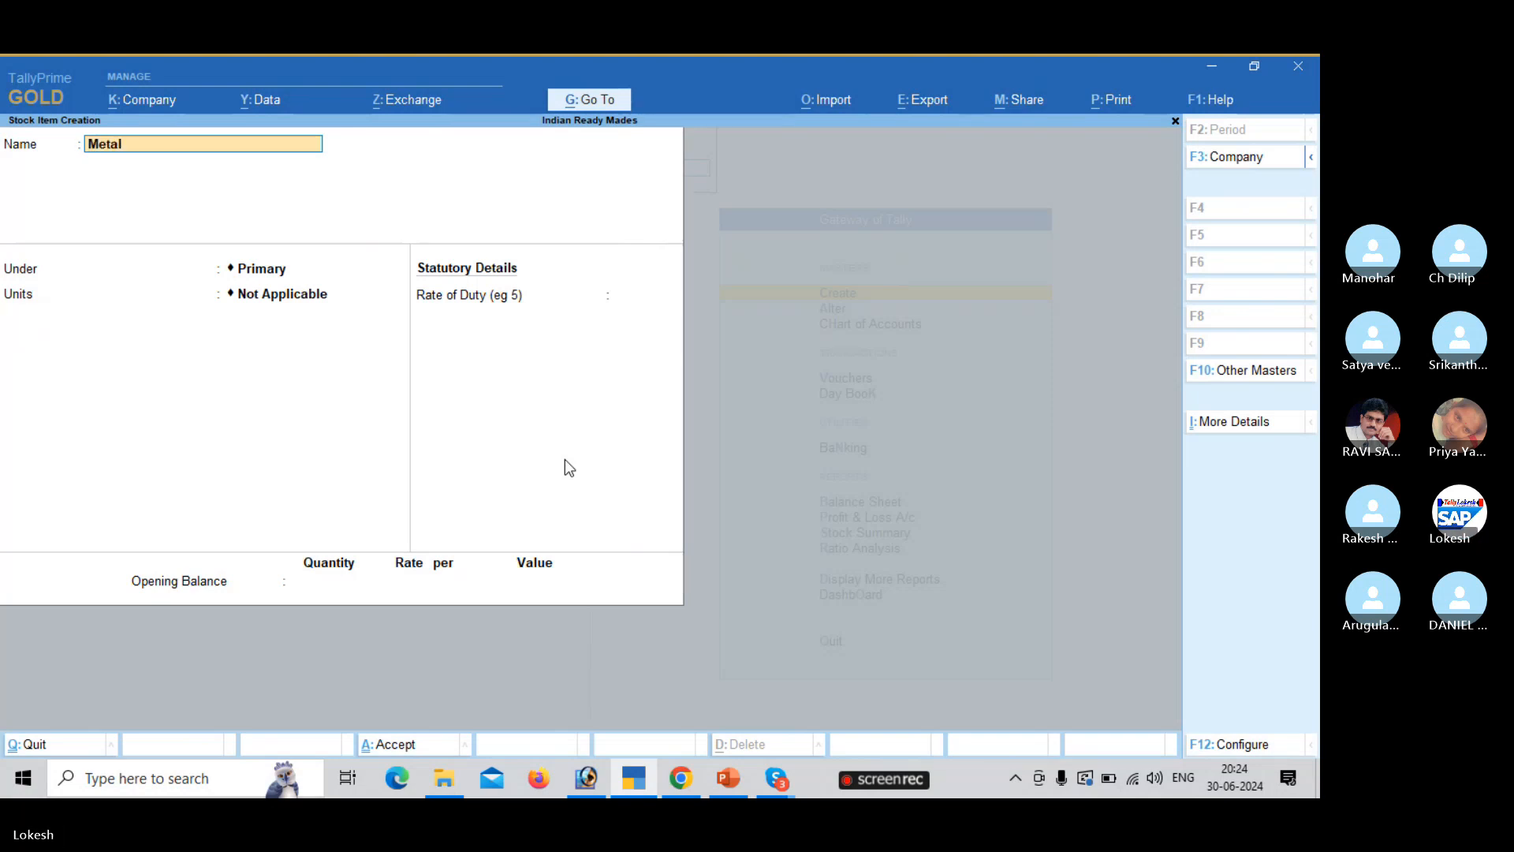
{"action": "type", "text": " Buttons"}
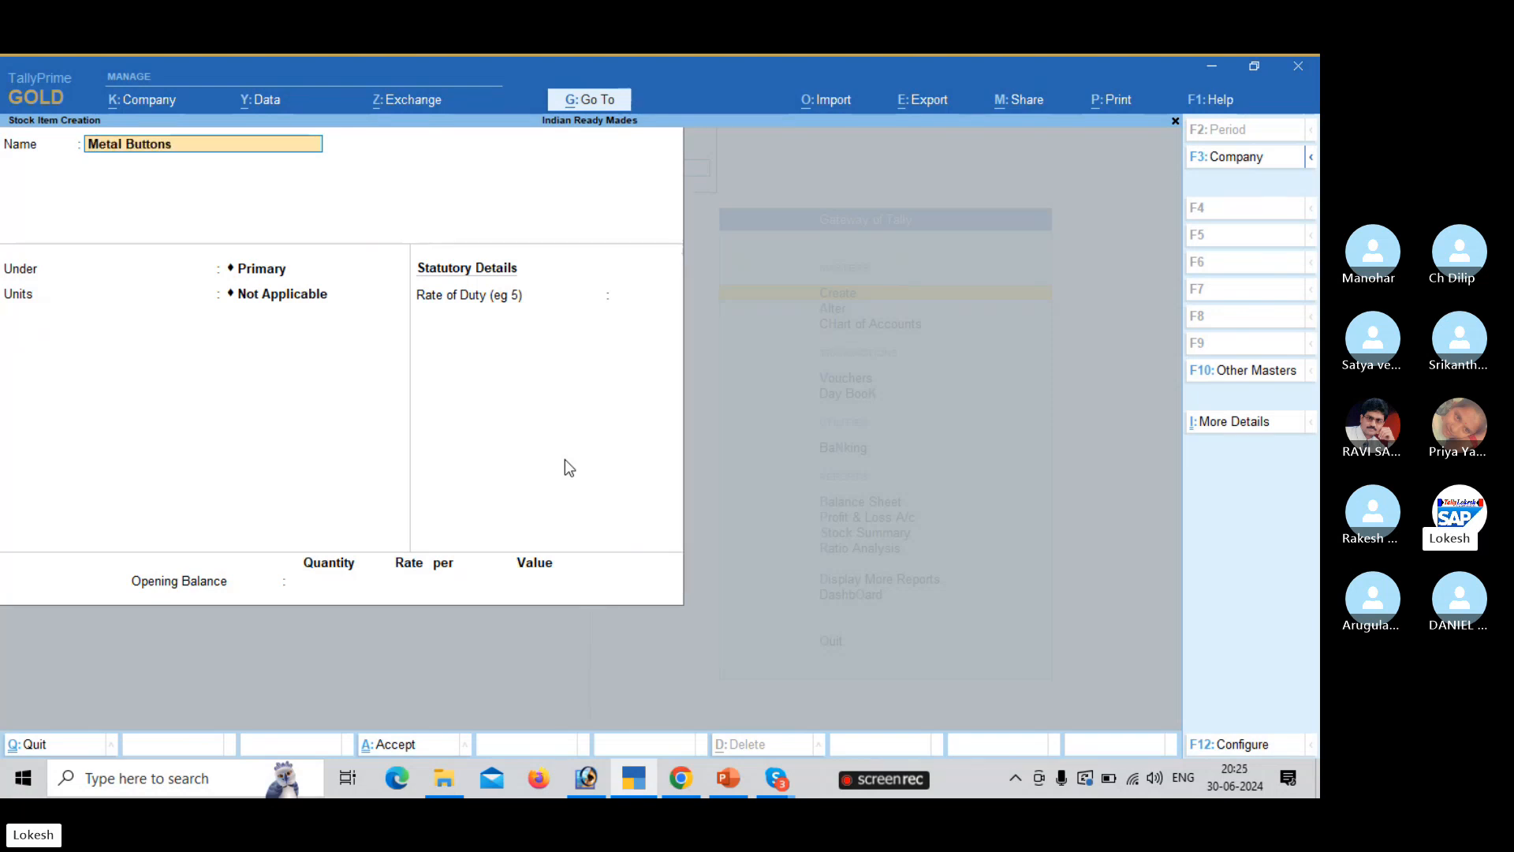
{"action": "key", "text": "Return"}
{"action": "key", "text": "Down"}
{"action": "key", "text": "Return"}
{"action": "key", "text": "Down"}
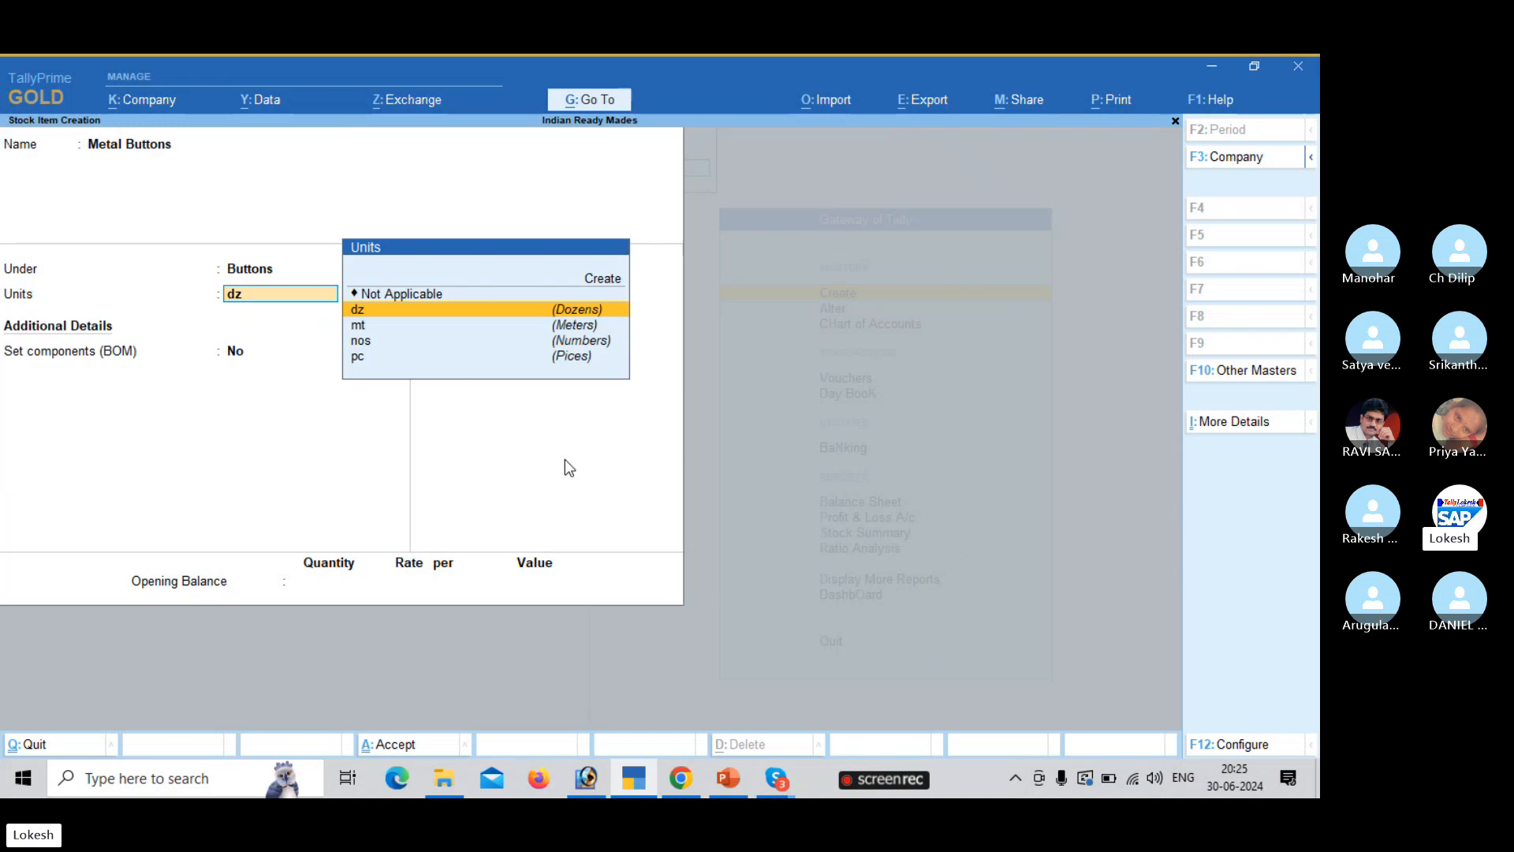
{"action": "key", "text": "Return"}
{"action": "key", "text": "Return"}
{"action": "key", "text": "Return"}
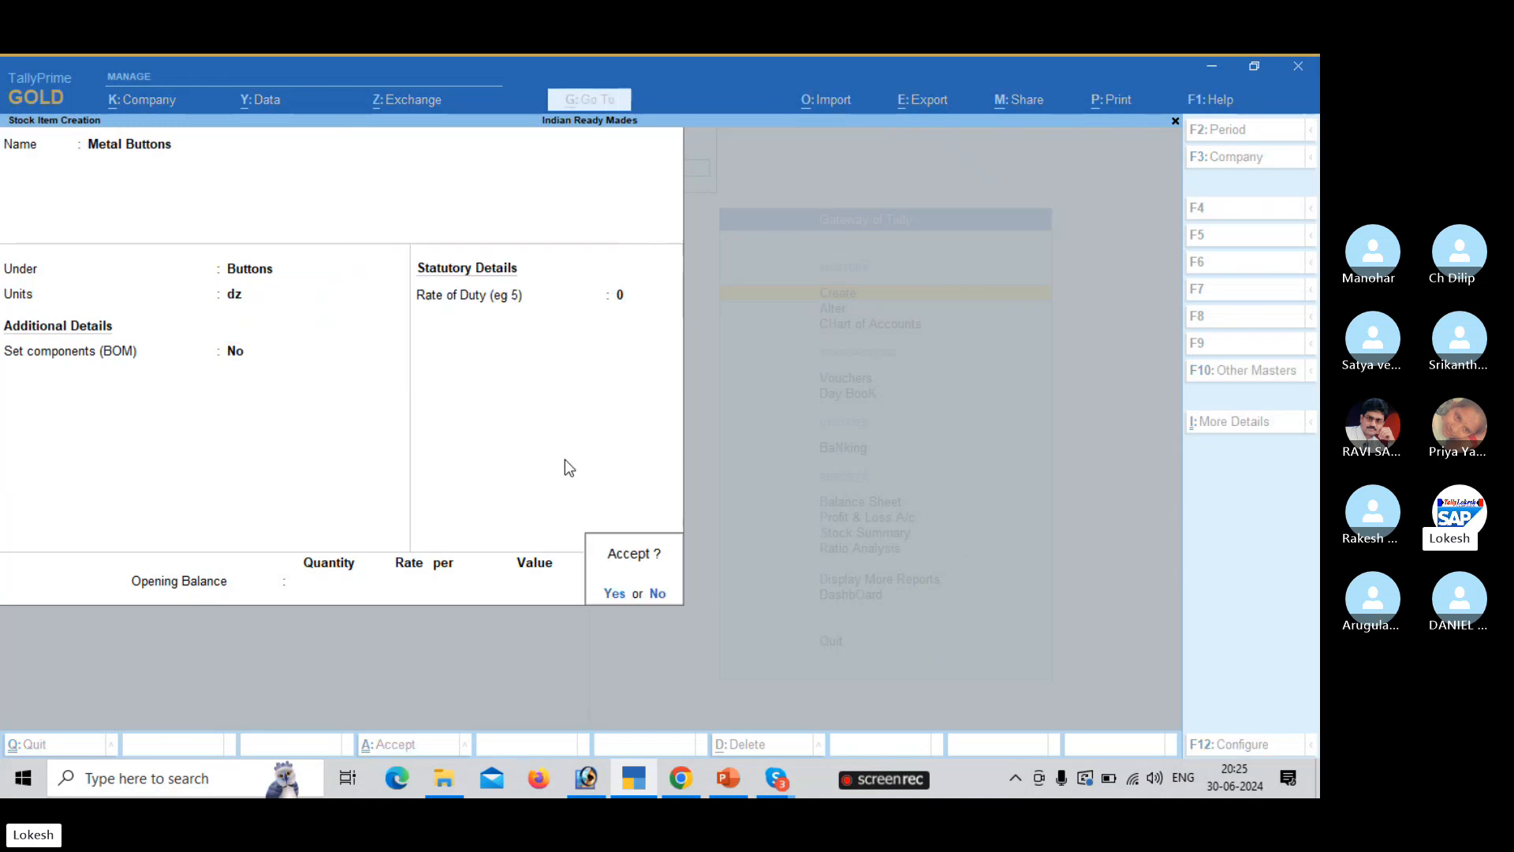
{"action": "key", "text": "Return"}
- Create a stock item named Silk Threads under Threads with the unit pc, leaving Set components (BOM) at No
{"action": "type", "text": "Silk"}
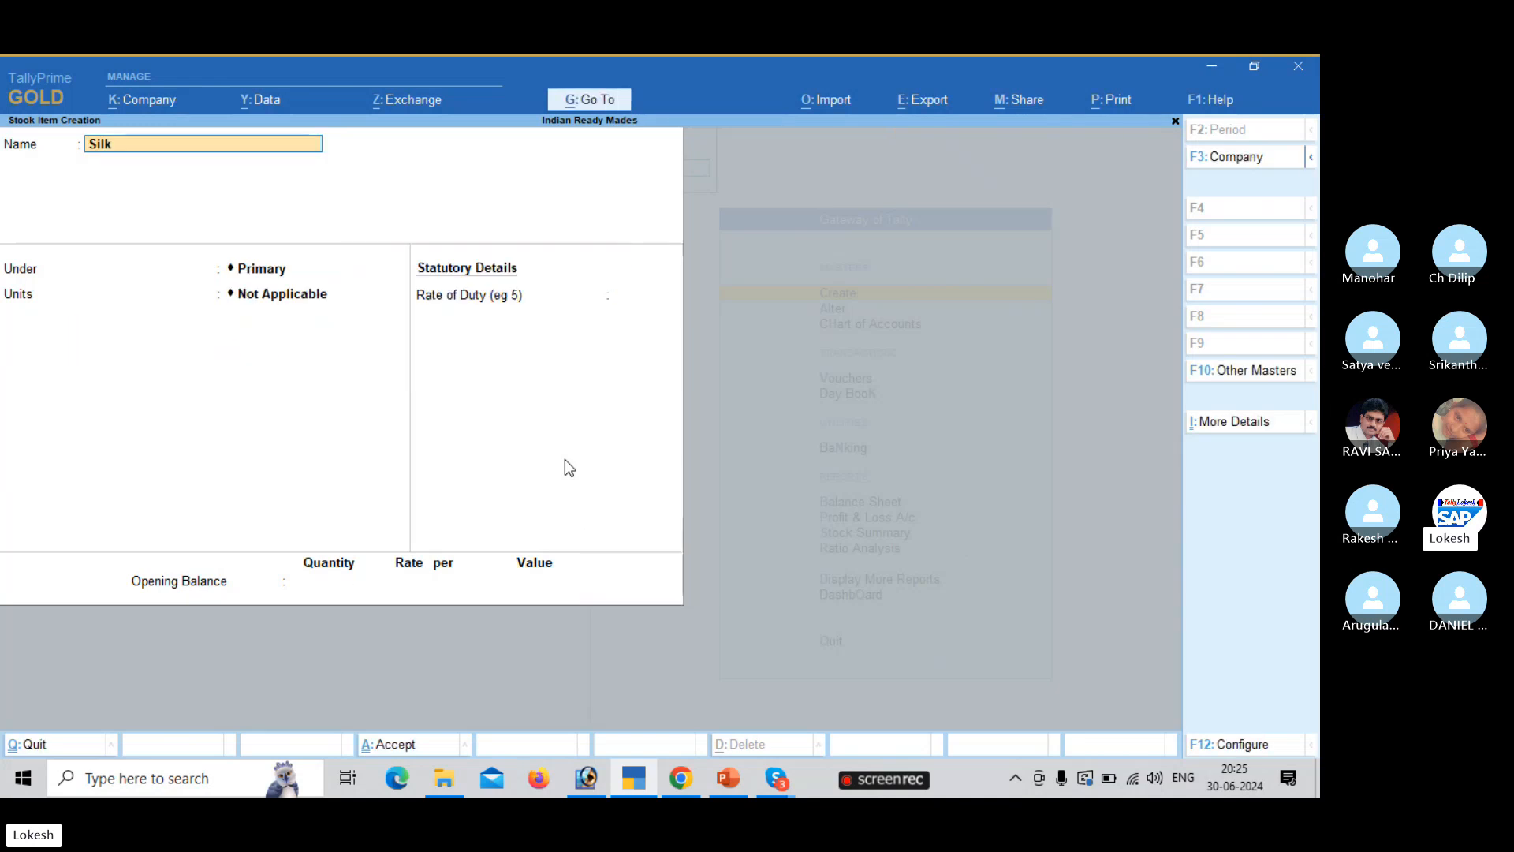
{"action": "type", "text": " Threads"}
{"action": "key", "text": "Return"}
{"action": "key", "text": "Down"}
{"action": "key", "text": "Down"}
{"action": "key", "text": "Down"}
{"action": "key", "text": "Down"}
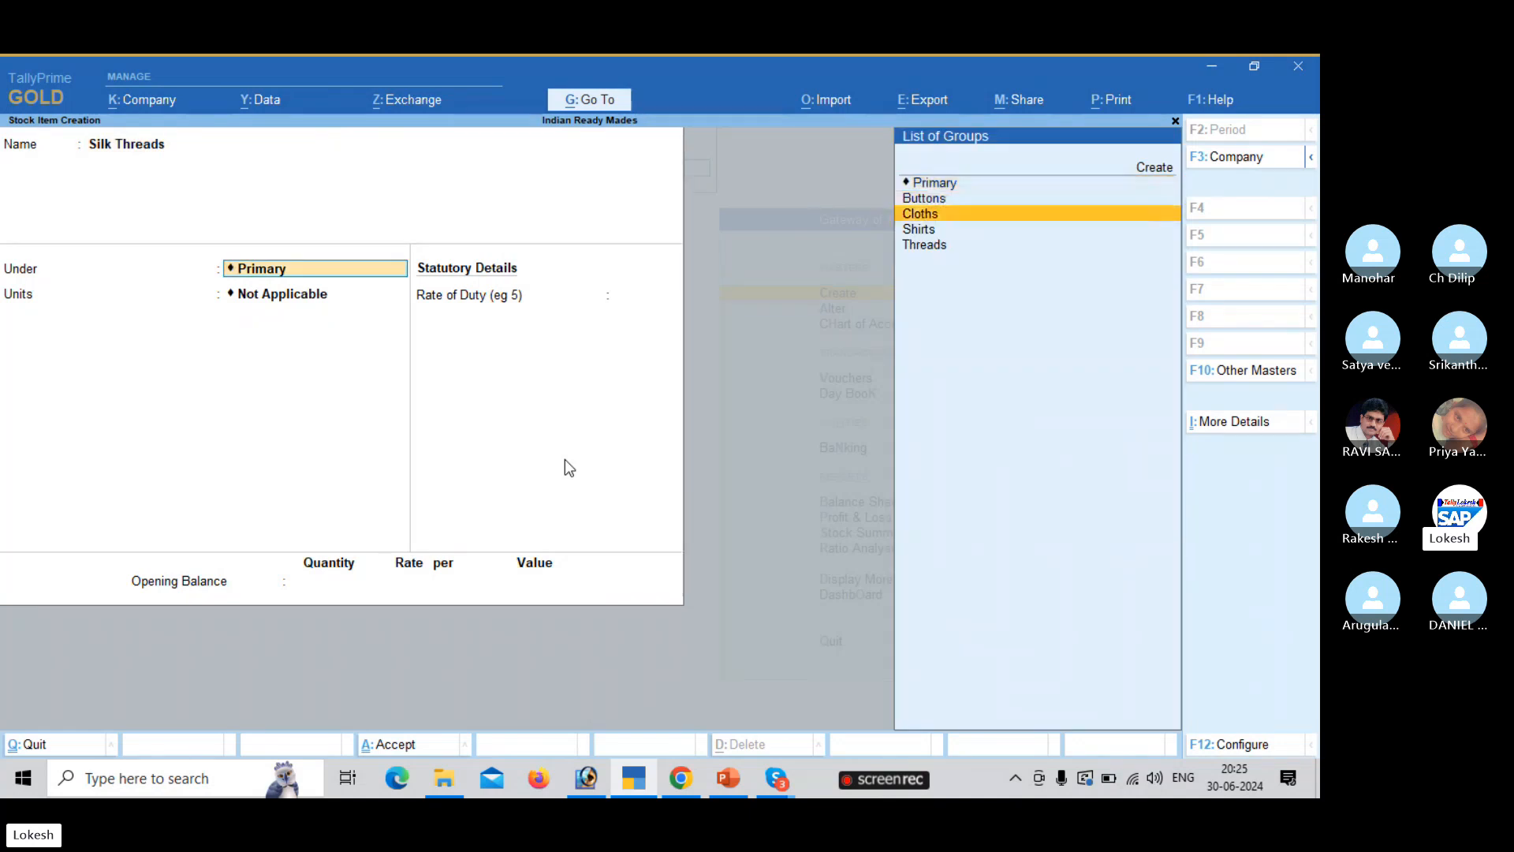
{"action": "key", "text": "Return"}
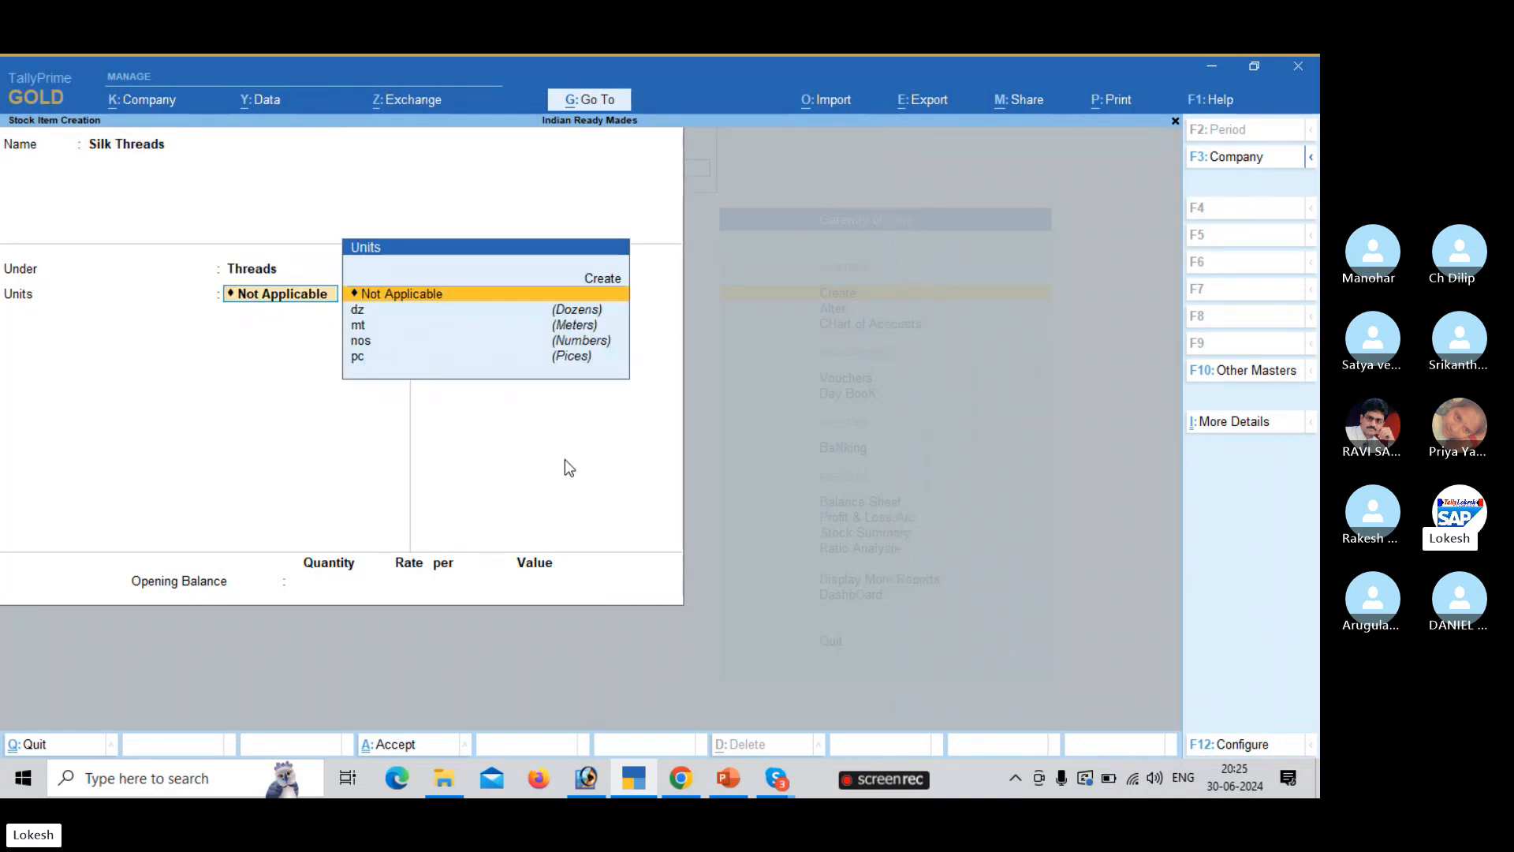
{"action": "key", "text": "Down"}
{"action": "key", "text": "Down"}
{"action": "key", "text": "Down"}
{"action": "key", "text": "Down"}
{"action": "key", "text": "Return"}
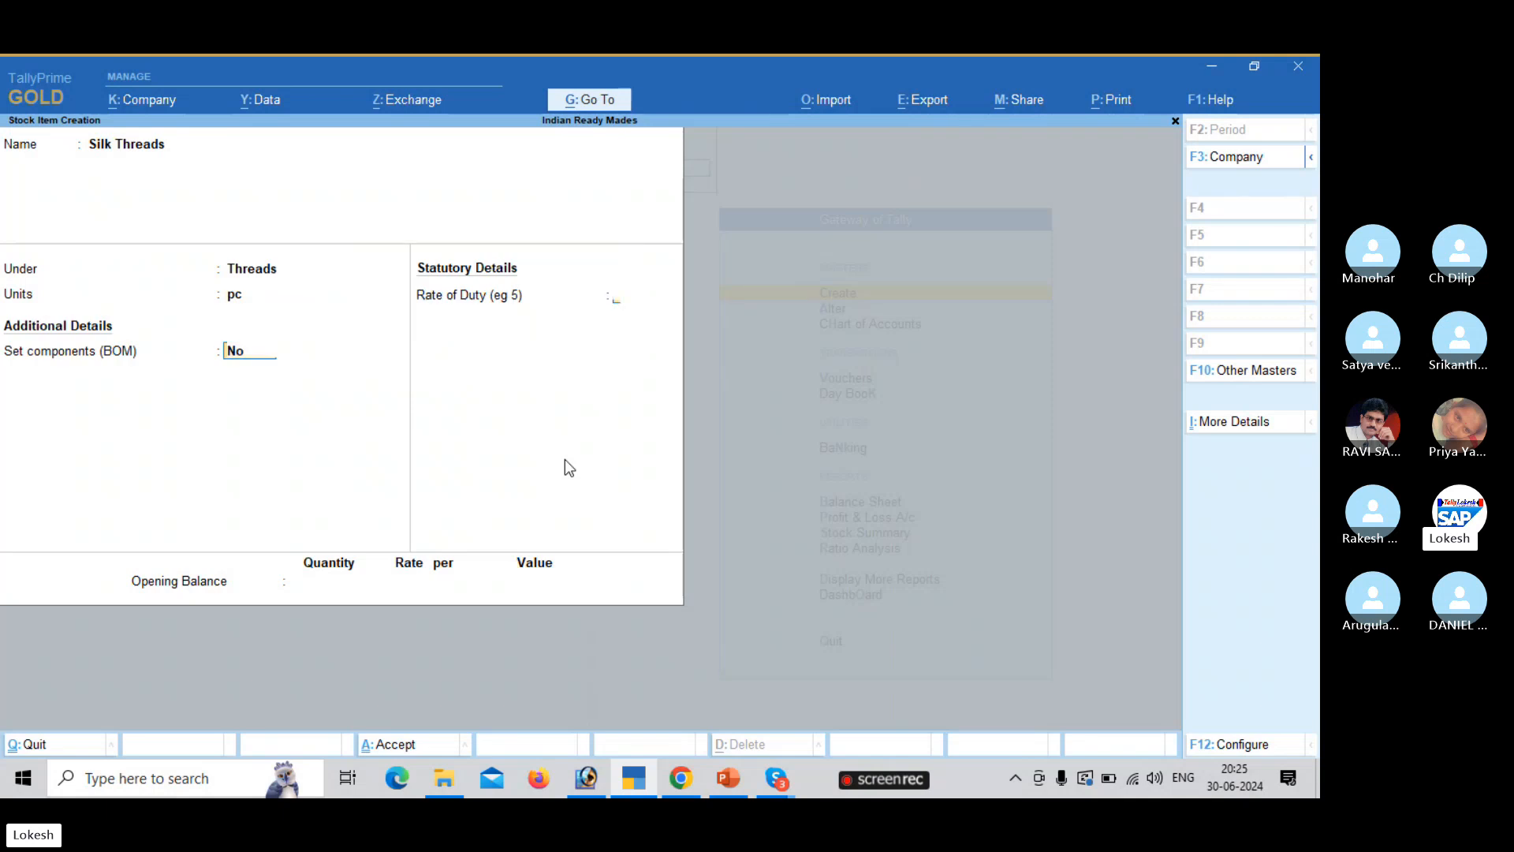
{"action": "key", "text": "Return"}
{"action": "key", "text": "Return"}
{"action": "key", "text": "Return"}
{"action": "key", "text": "Return"}
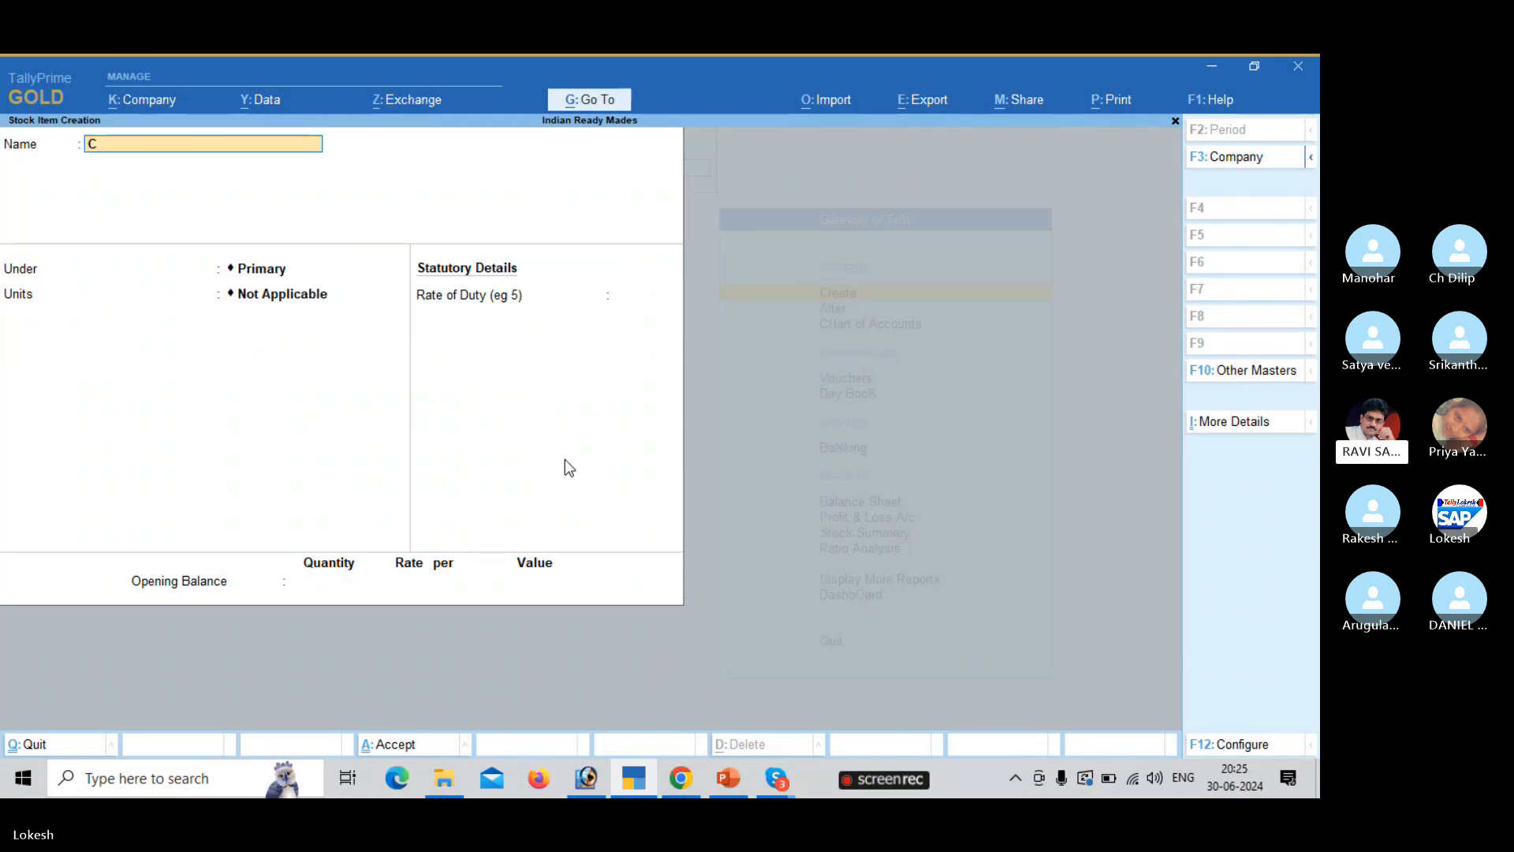
- Create a stock item named Cotton Threads under Threads with the unit pc, leaving Set components (BOM) at No
{"action": "type", "text": "Cotton Threads"}
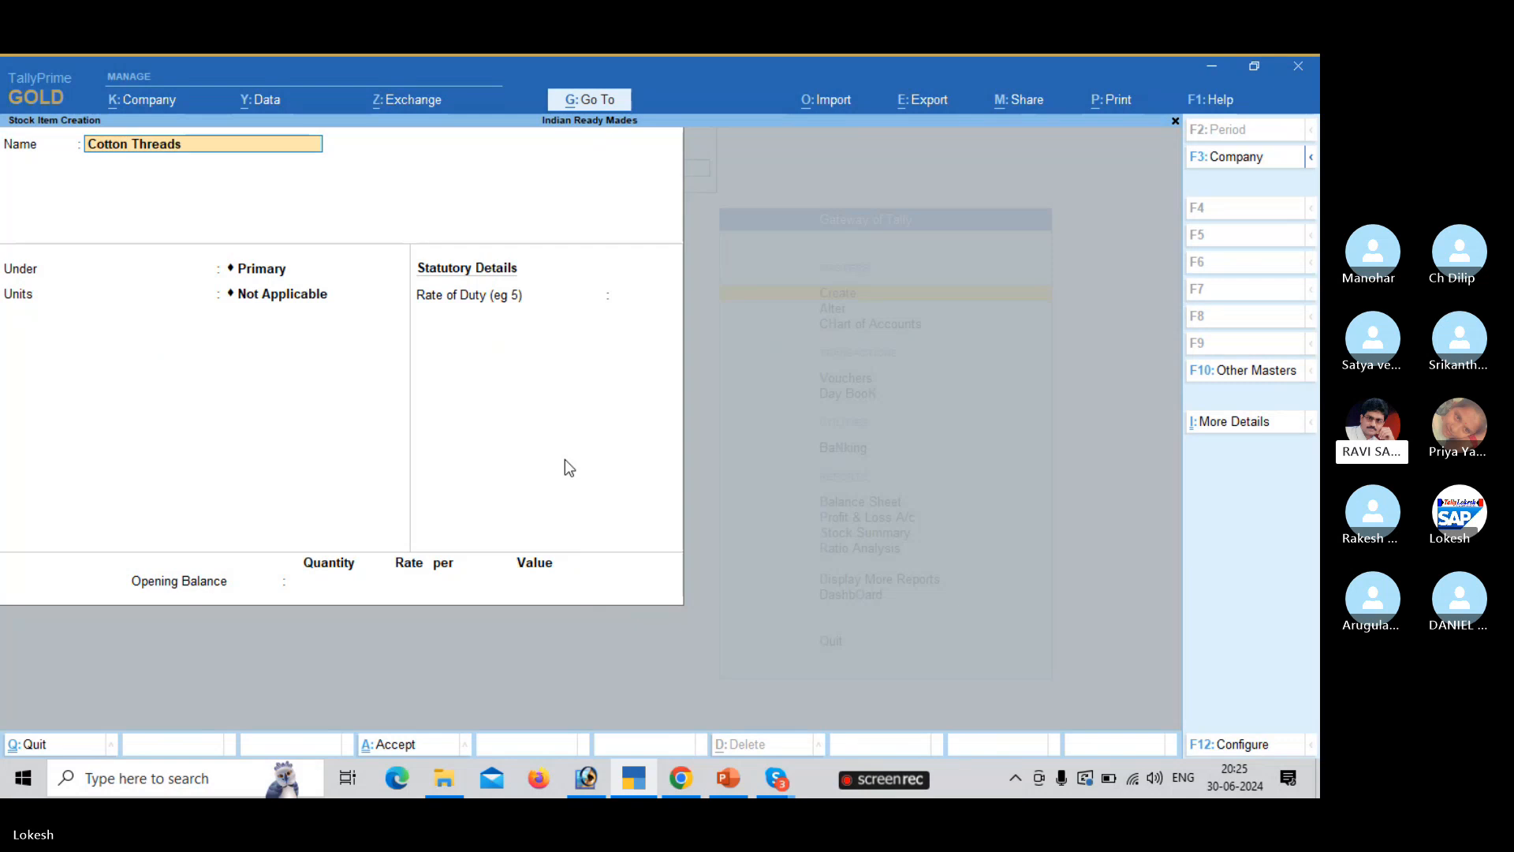
{"action": "key", "text": "Return"}
{"action": "key", "text": "Down"}
{"action": "key", "text": "Down"}
{"action": "key", "text": "Down"}
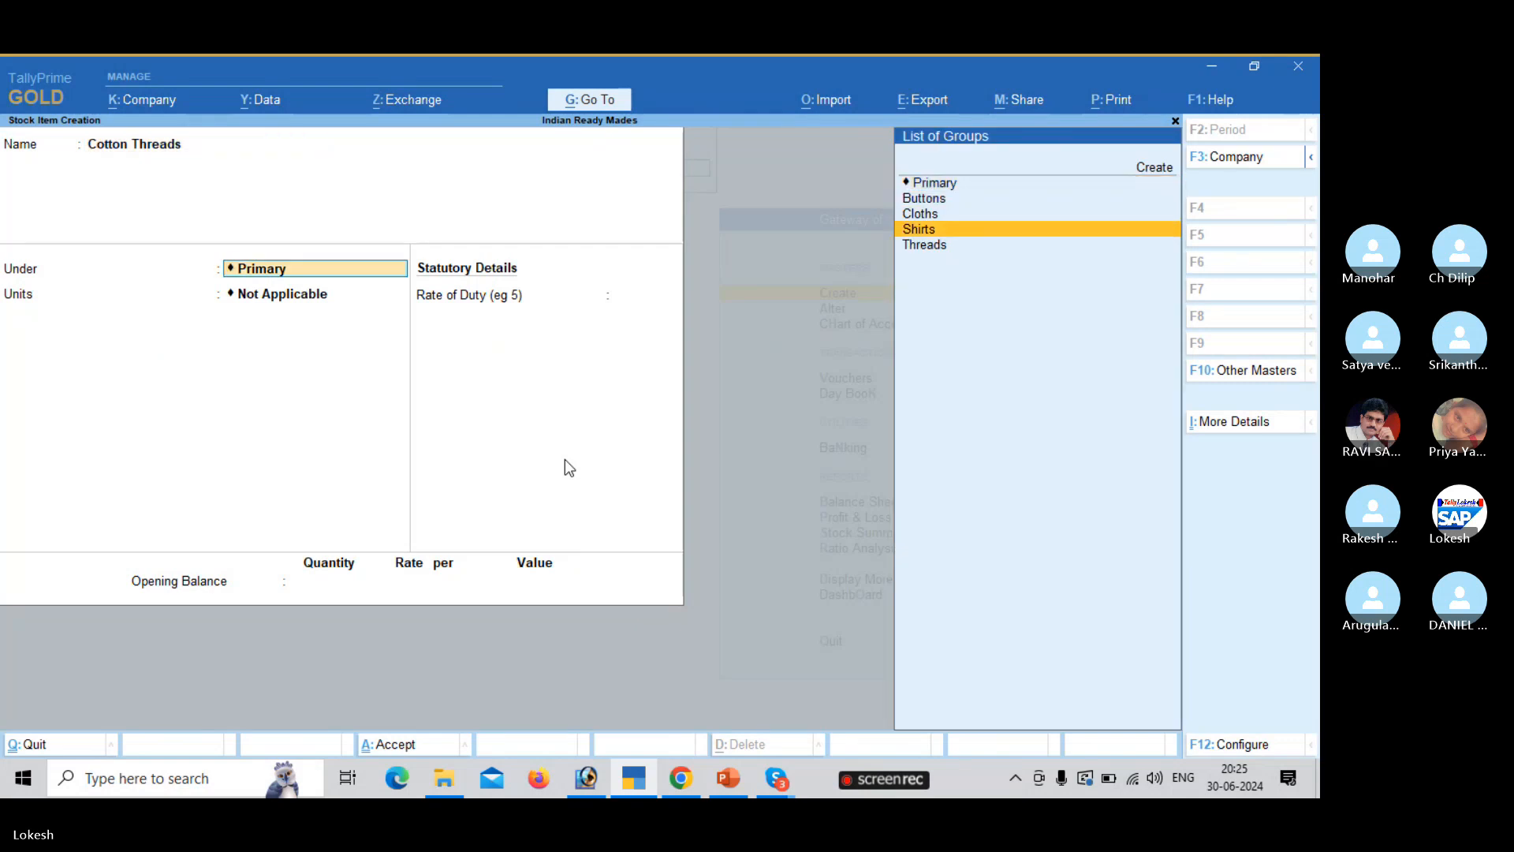
{"action": "key", "text": "Down"}
{"action": "key", "text": "Return"}
{"action": "key", "text": "Return"}
{"action": "key", "text": "Return"}
{"action": "key", "text": "Return"}
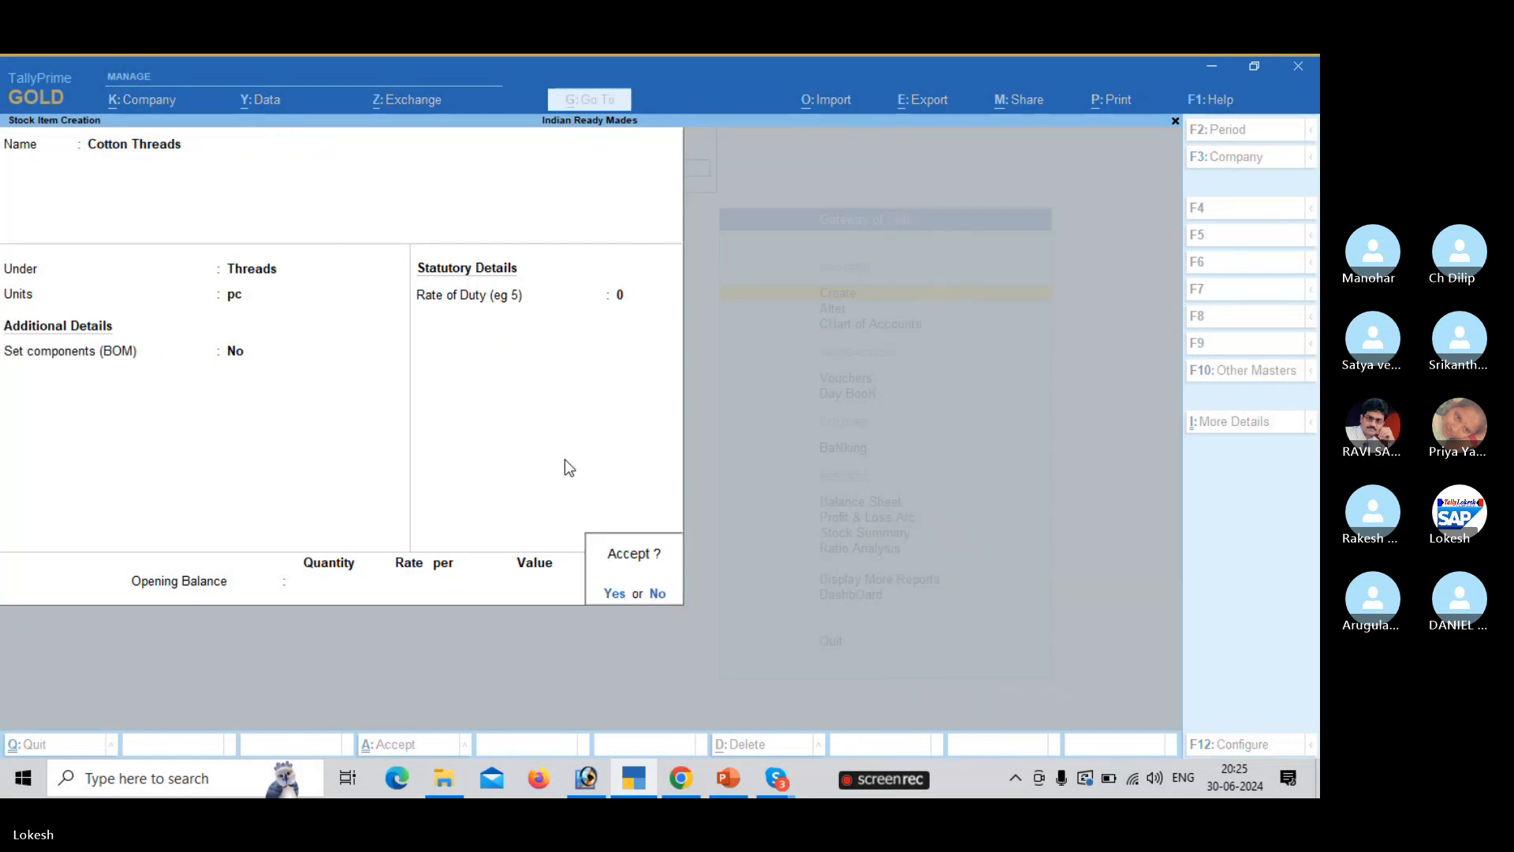
{"action": "key", "text": "Return"}
- Create a stock item named Caller Material under Primary with the unit pc, leaving Set components (BOM) at No
{"action": "type", "text": "C"}
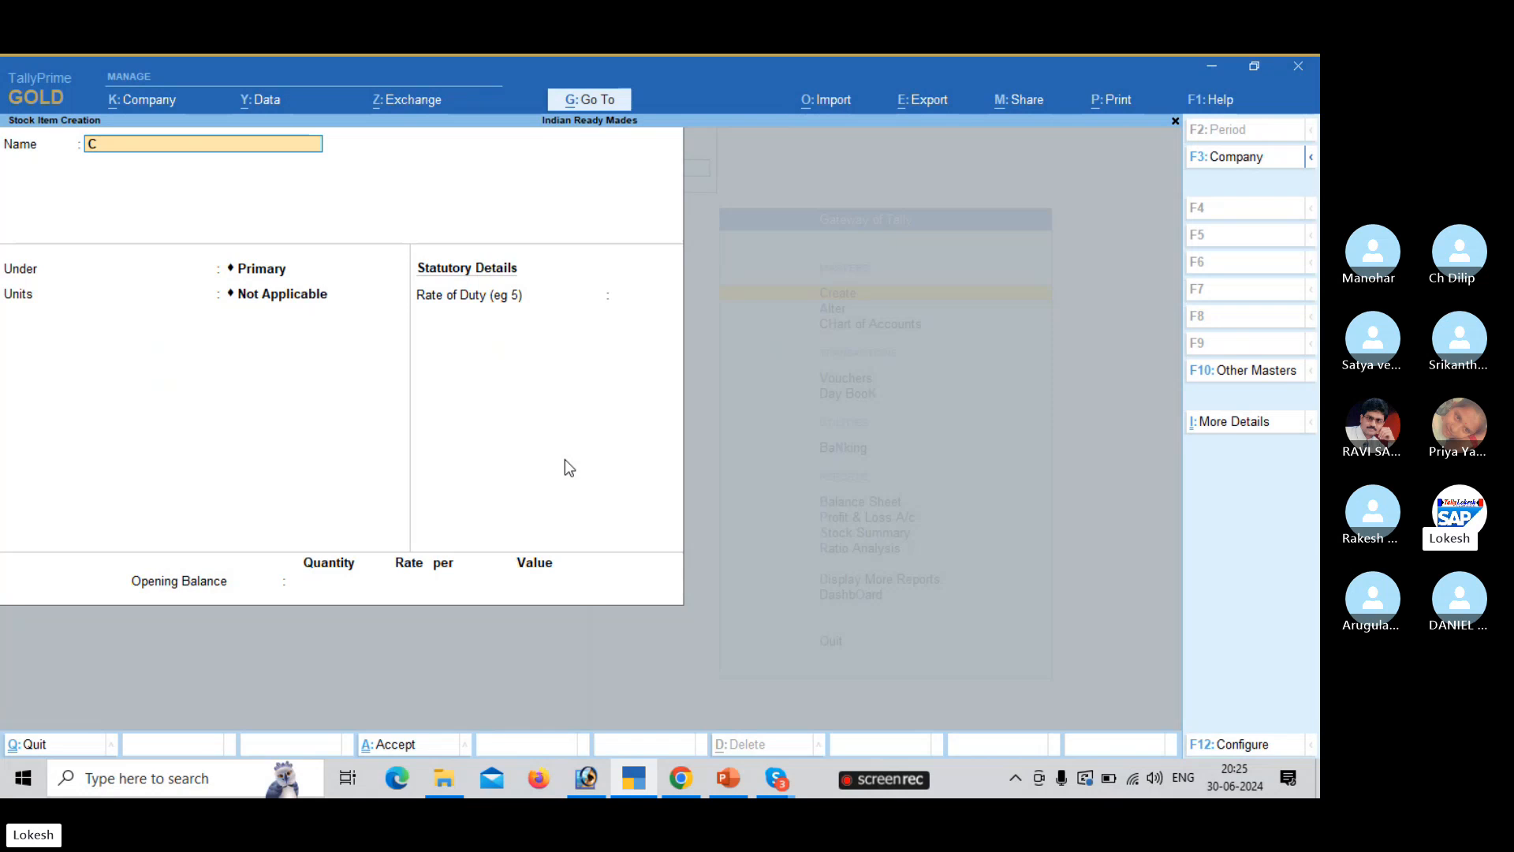
{"action": "type", "text": "aller material"}
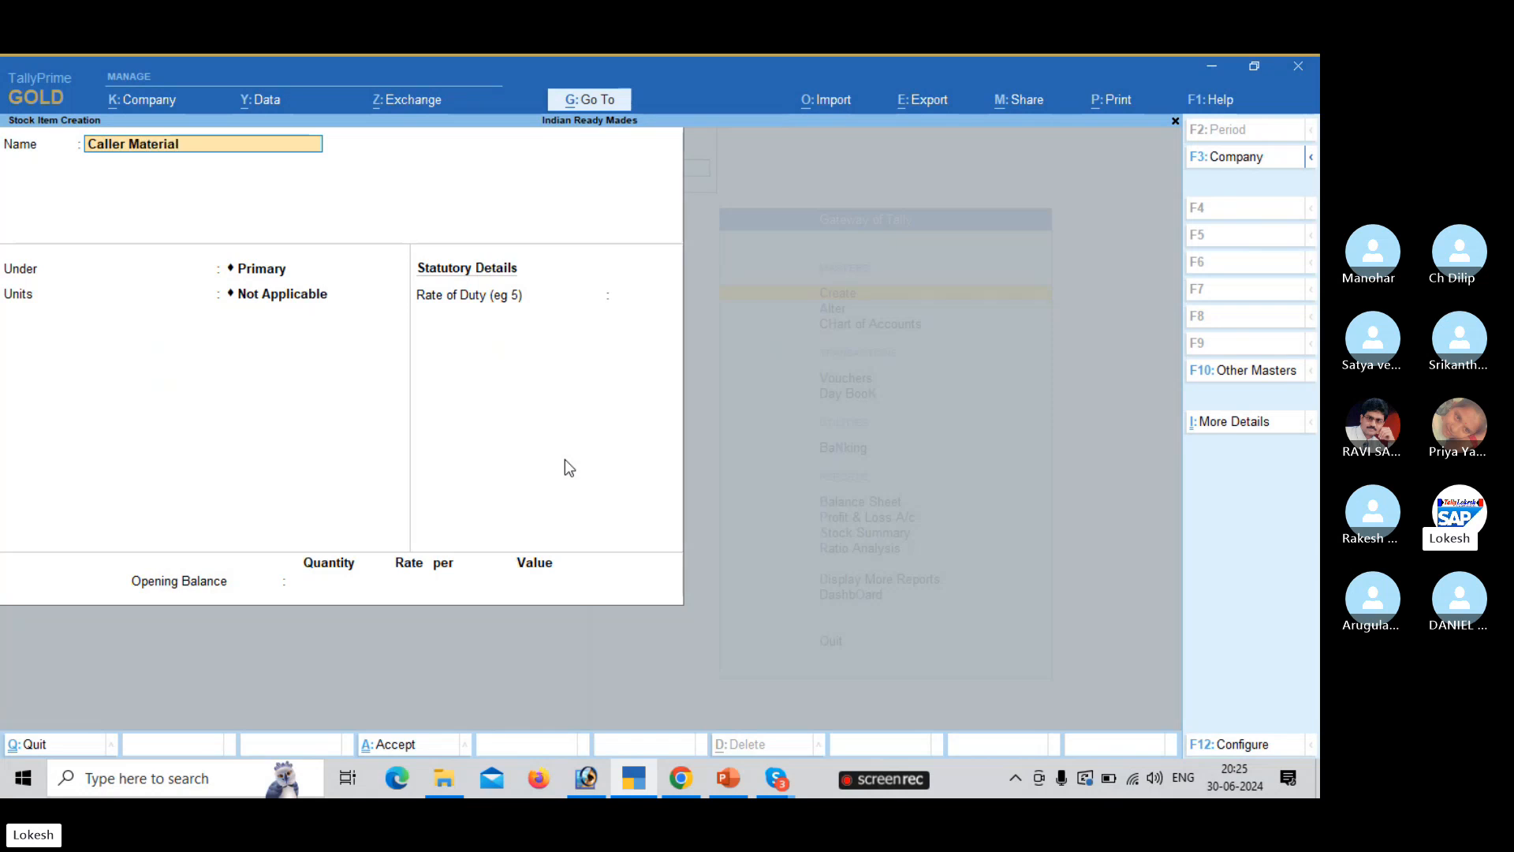
{"action": "key", "text": "Return"}
{"action": "key", "text": "Return"}
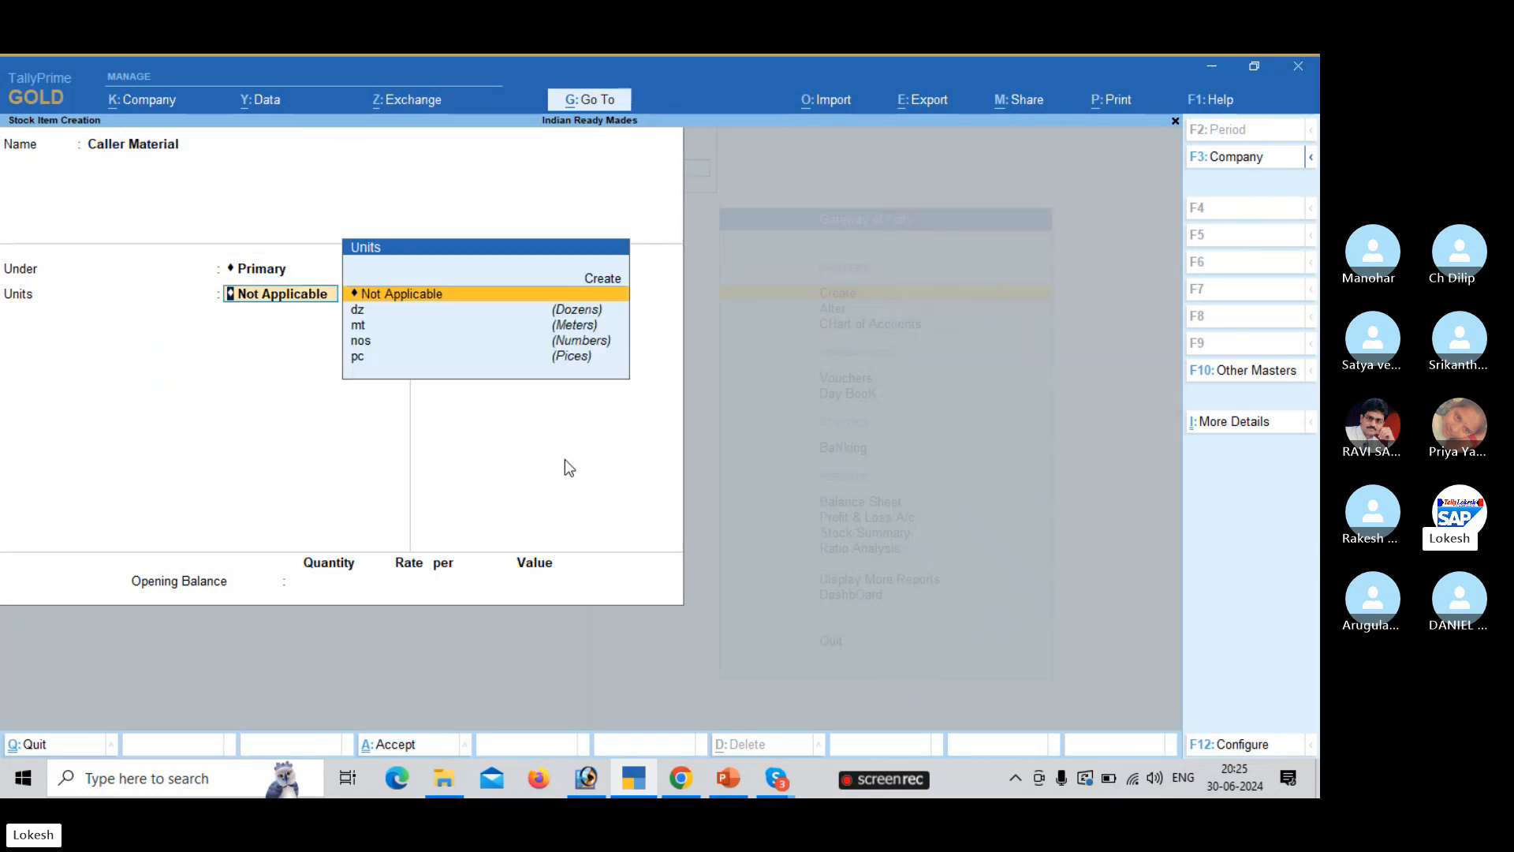
{"action": "key", "text": "Down"}
{"action": "key", "text": "Down"}
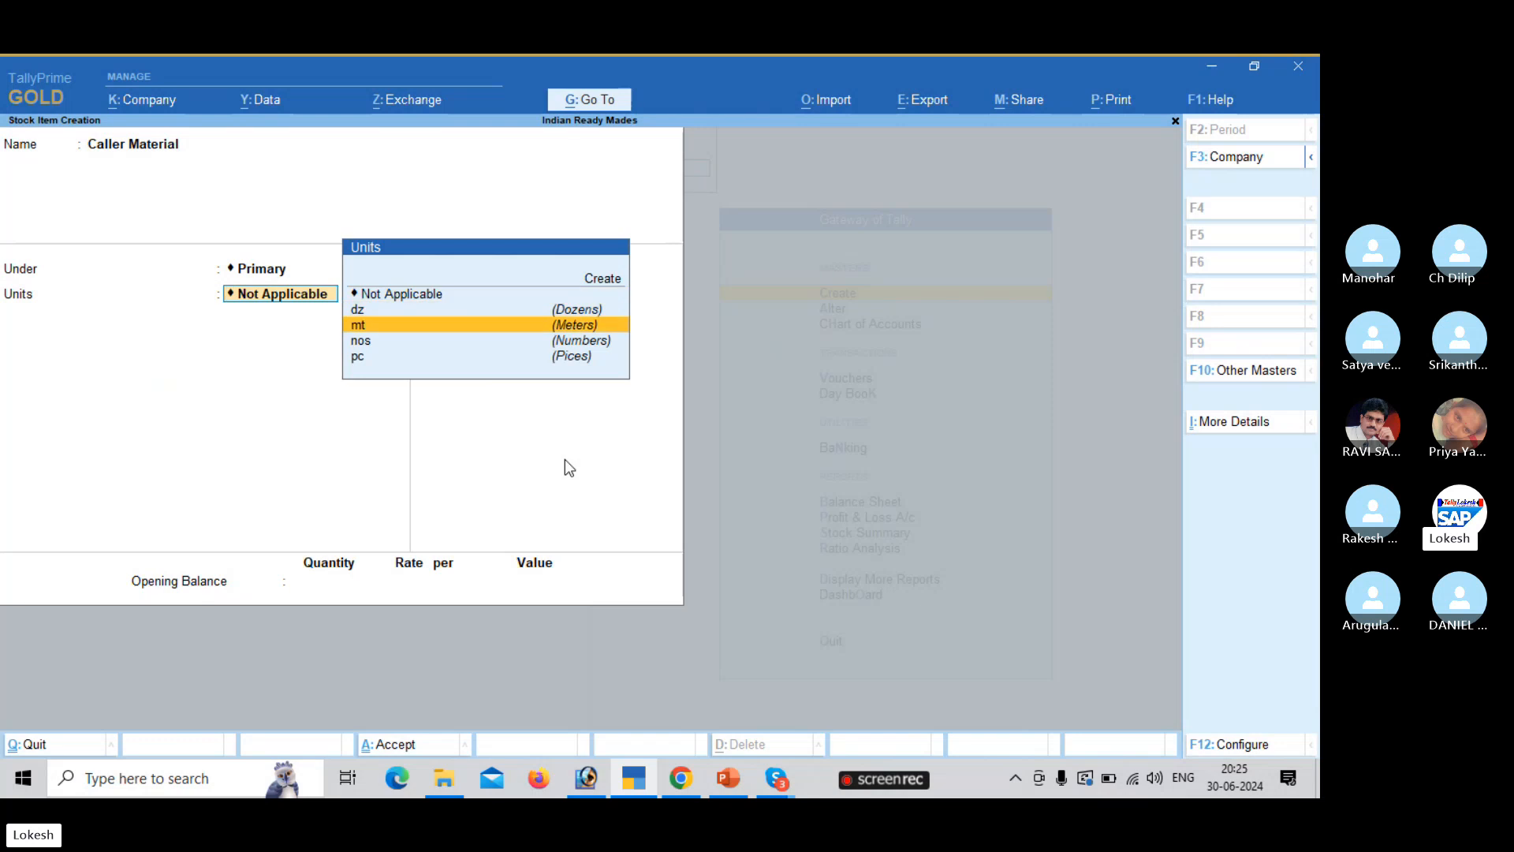
{"action": "key", "text": "Down"}
{"action": "key", "text": "Down"}
{"action": "key", "text": "Return"}
{"action": "key", "text": "Return"}
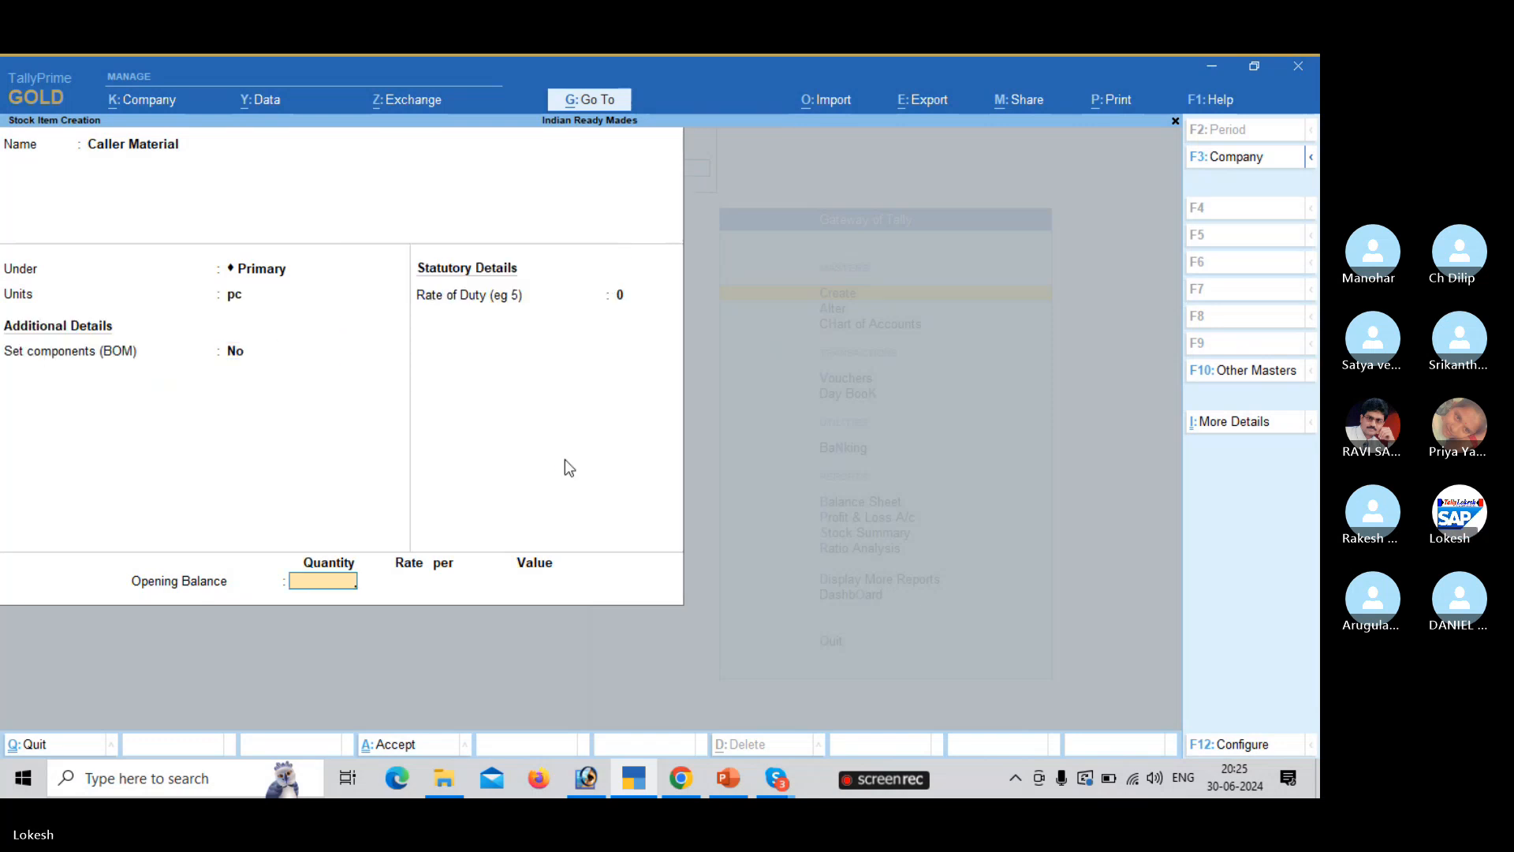
{"action": "key", "text": "Return"}
{"action": "key", "text": "Return"}
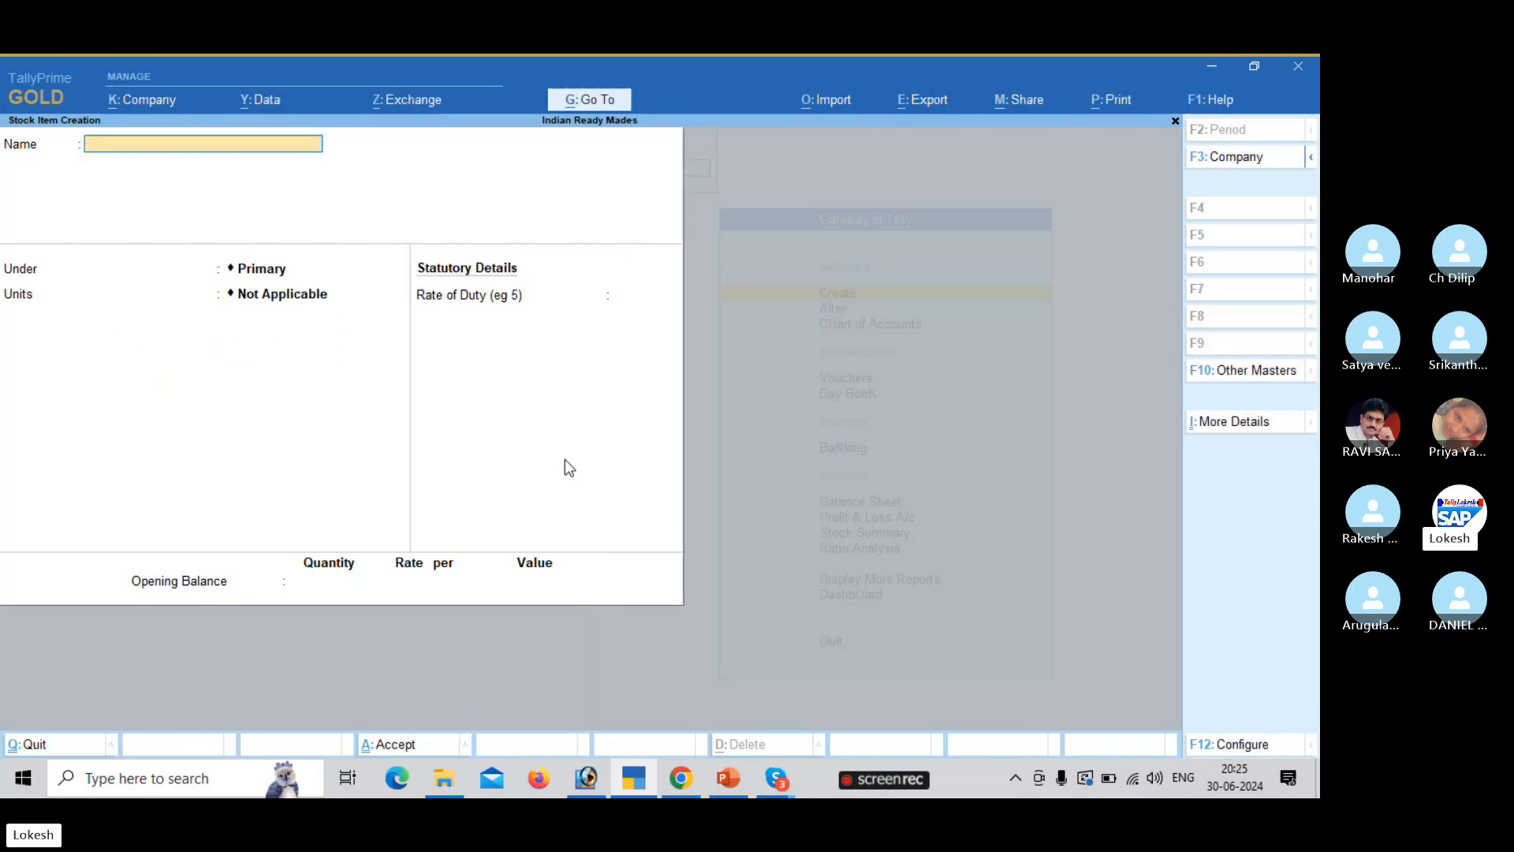
- Create a stock item named Half Shirts under Shirts with the unit nos, leaving Set components (BOM) at No
{"action": "type", "text": "Half Shir"}
{"action": "key", "text": "Return"}
{"action": "key", "text": "Down"}
{"action": "key", "text": "Down"}
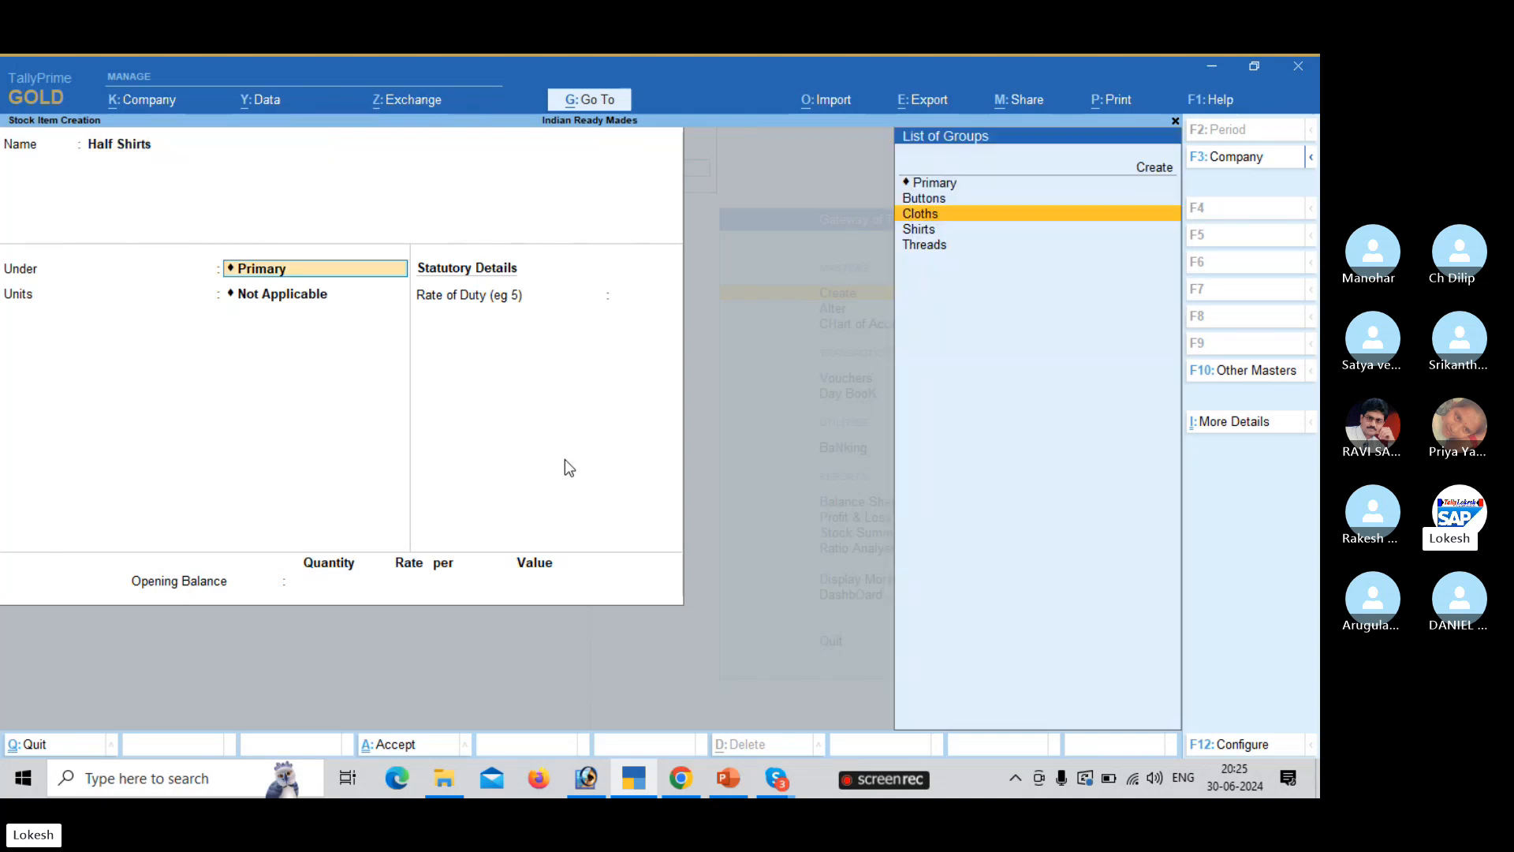
{"action": "key", "text": "Down"}
{"action": "key", "text": "Return"}
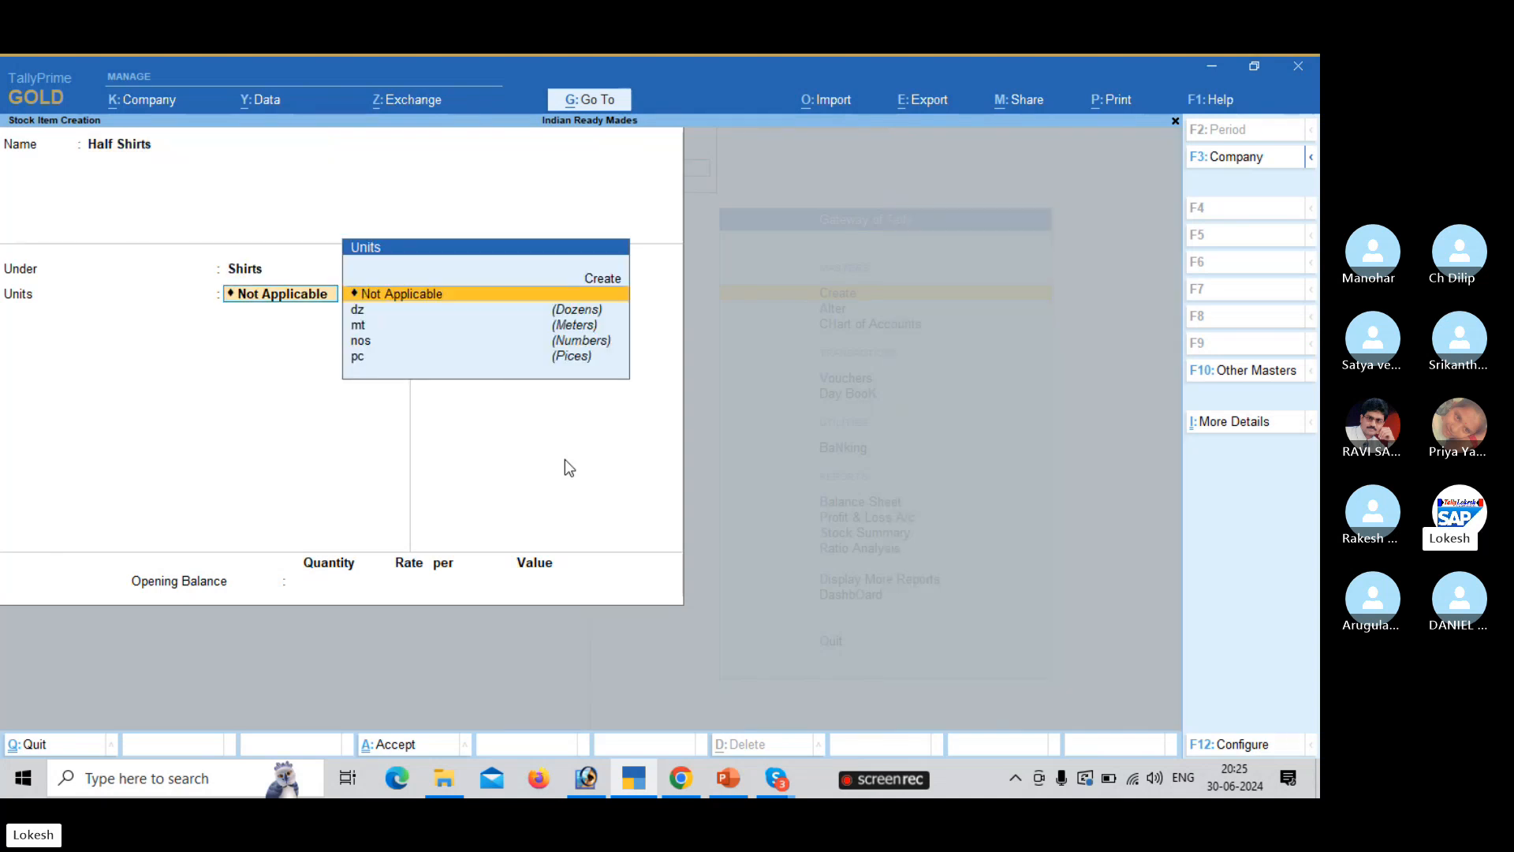
{"action": "key", "text": "Down"}
{"action": "key", "text": "Down"}
{"action": "key", "text": "Down"}
{"action": "key", "text": "Return"}
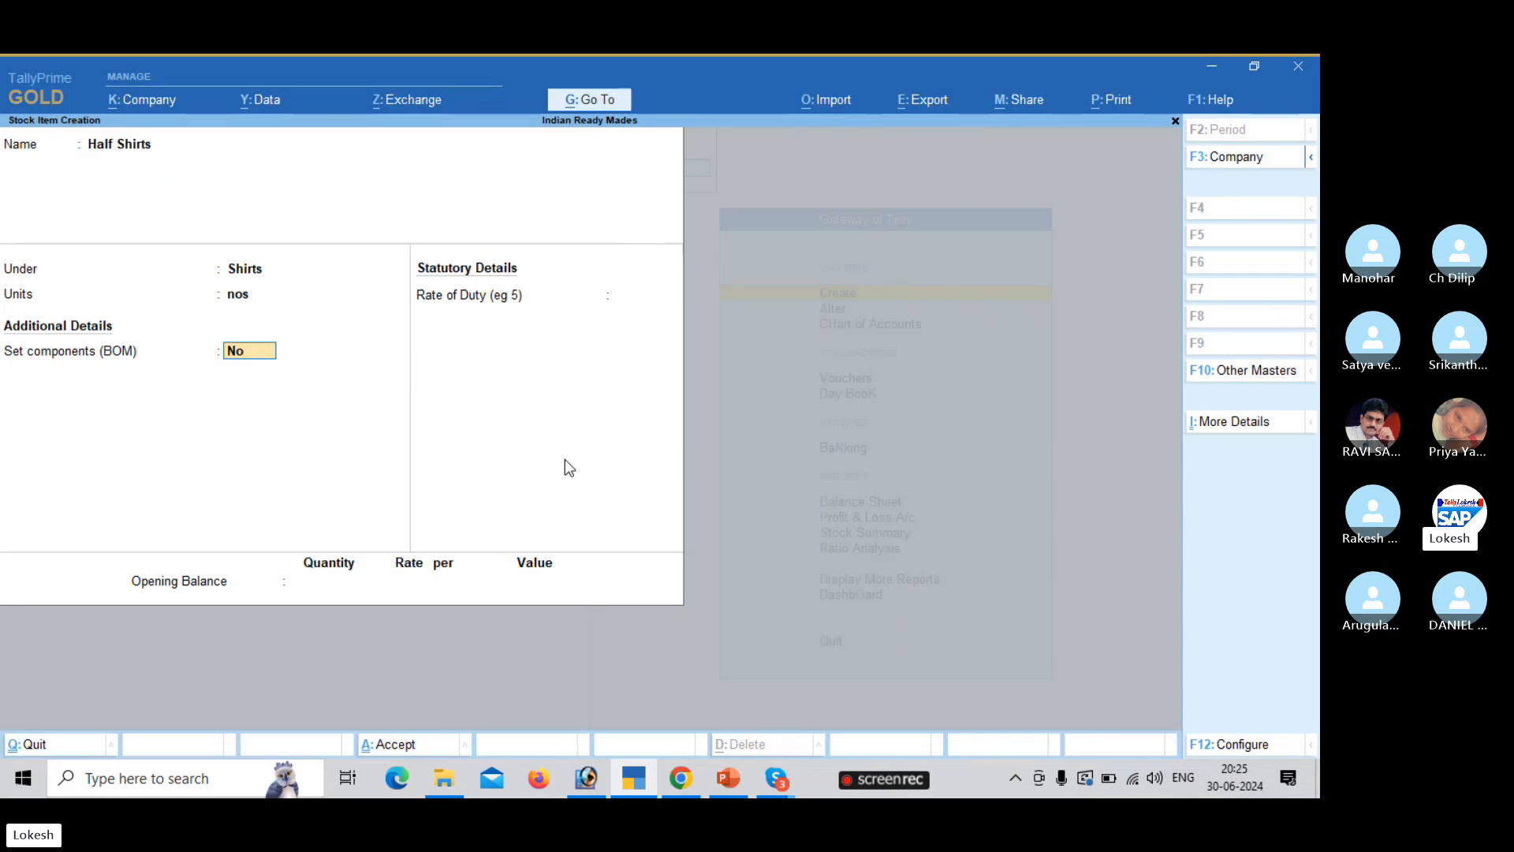
{"action": "key", "text": "Return"}
{"action": "key", "text": "Return"}
{"action": "key", "text": "Return"}
{"action": "key", "text": "Return"}
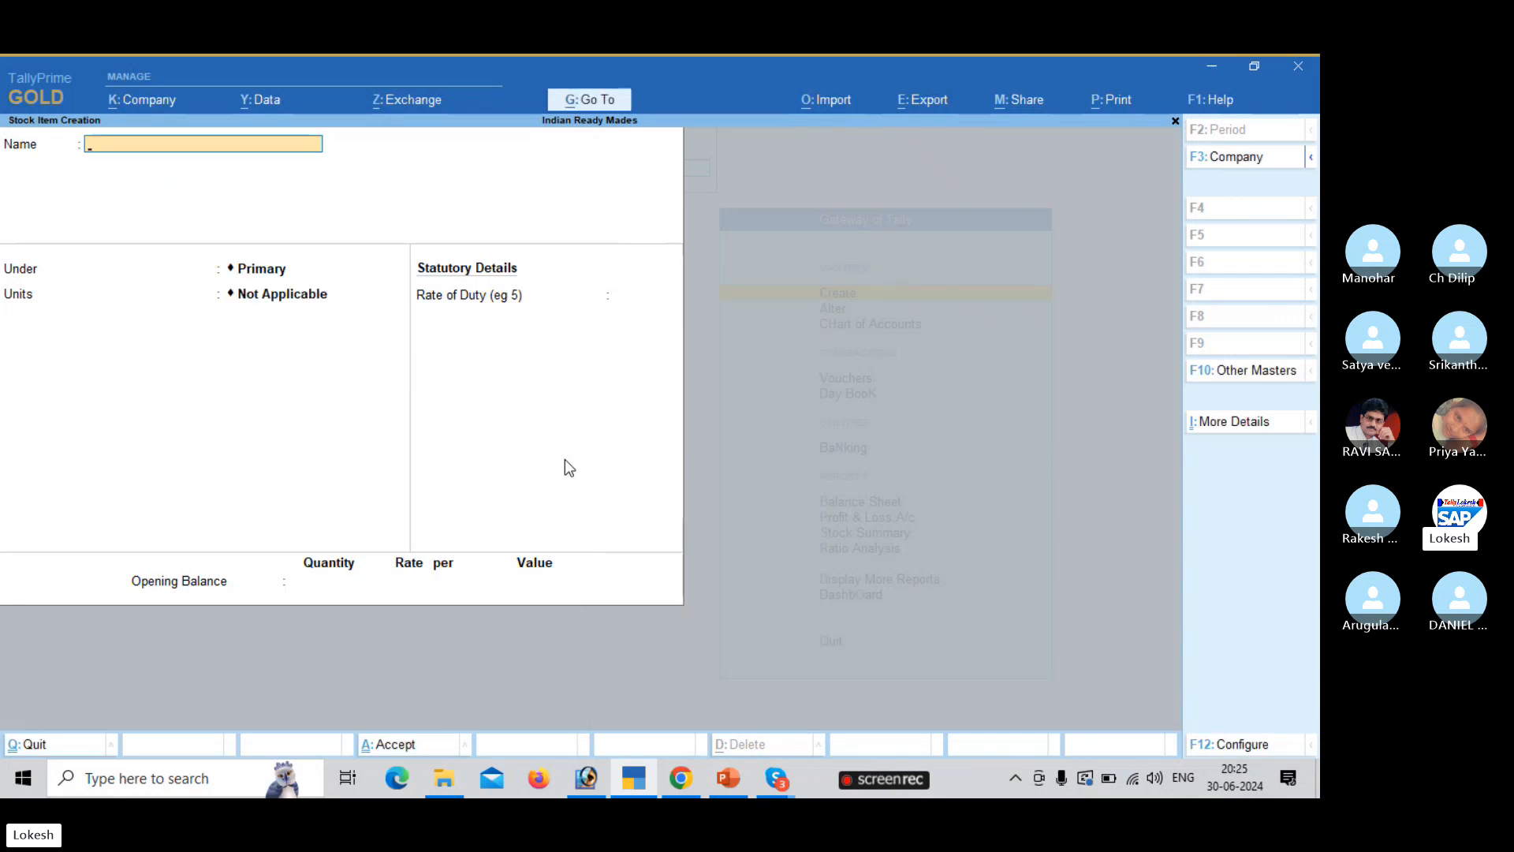
- Create a stock item named Full Shirts under Shirts with the unit nos, leaving Set components (BOM) at No
{"action": "type", "text": "Full"}
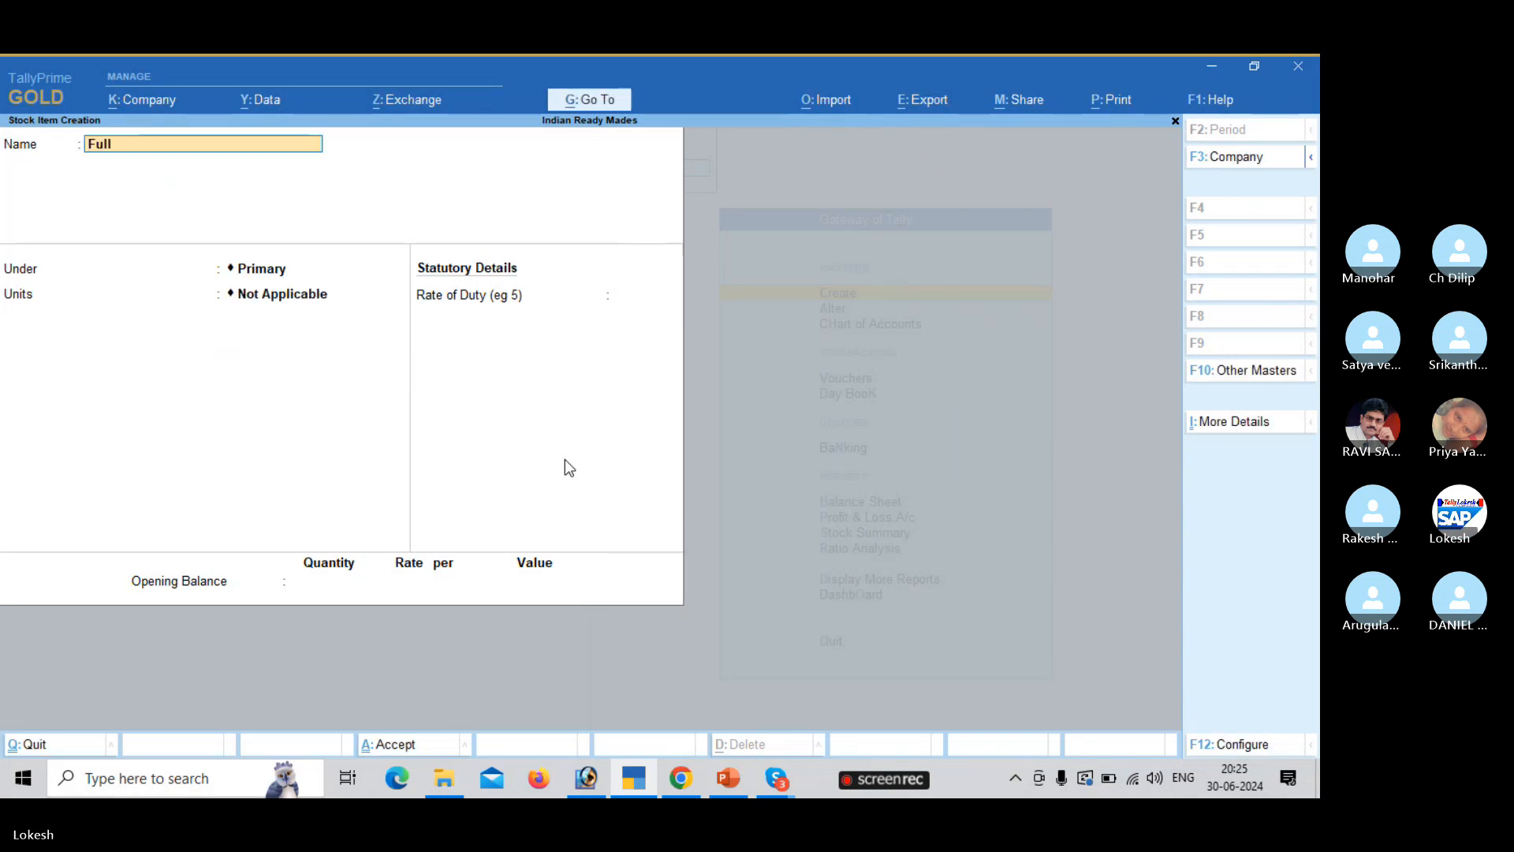
{"action": "type", "text": " HShirts"}
{"action": "key", "text": "Return"}
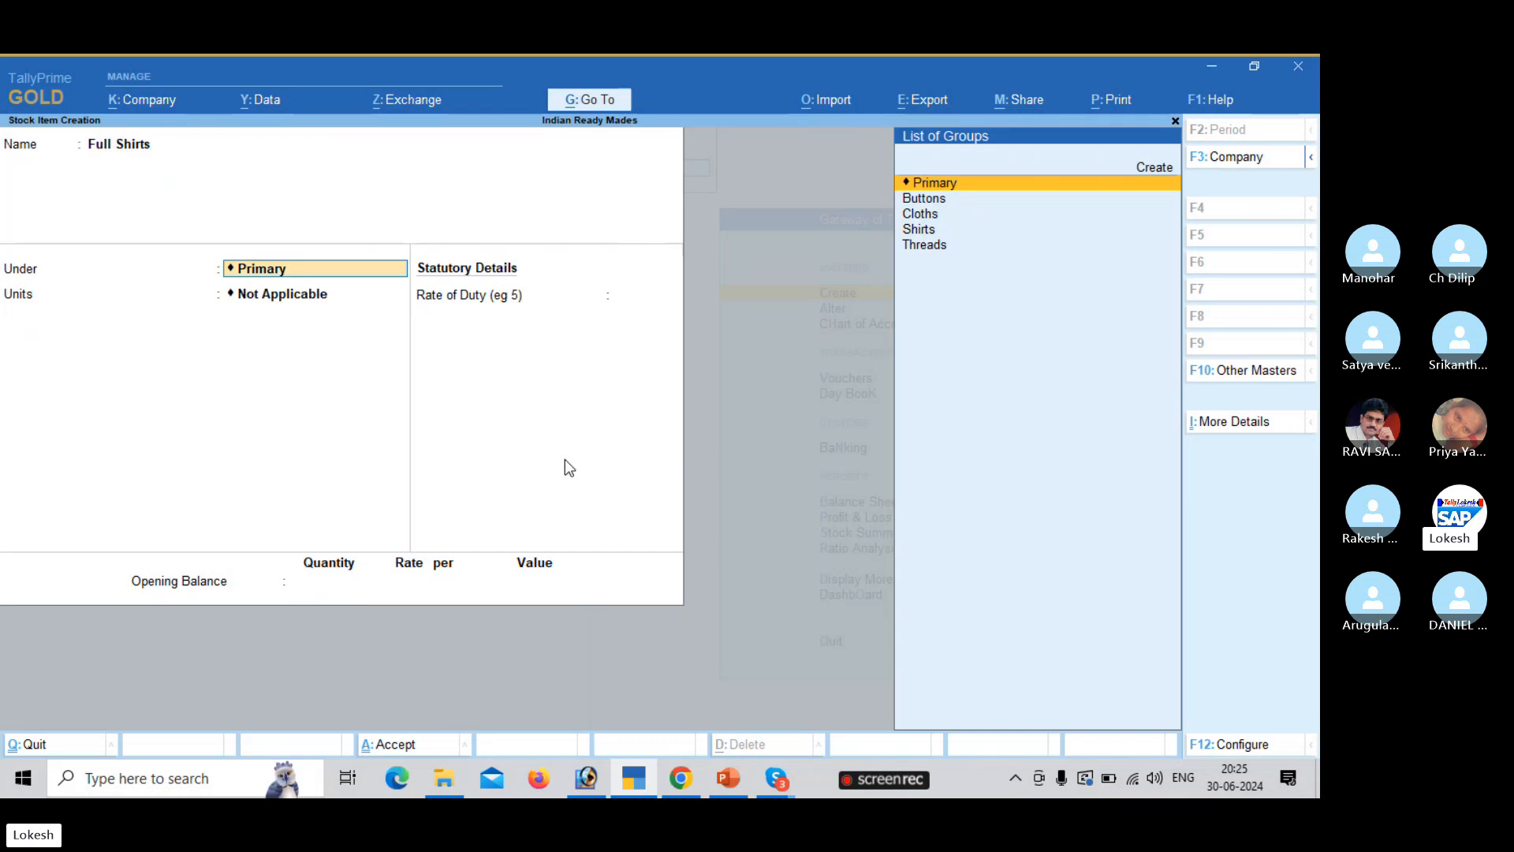
{"action": "key", "text": "Down"}
{"action": "key", "text": "Down"}
{"action": "key", "text": "Down"}
{"action": "key", "text": "Return"}
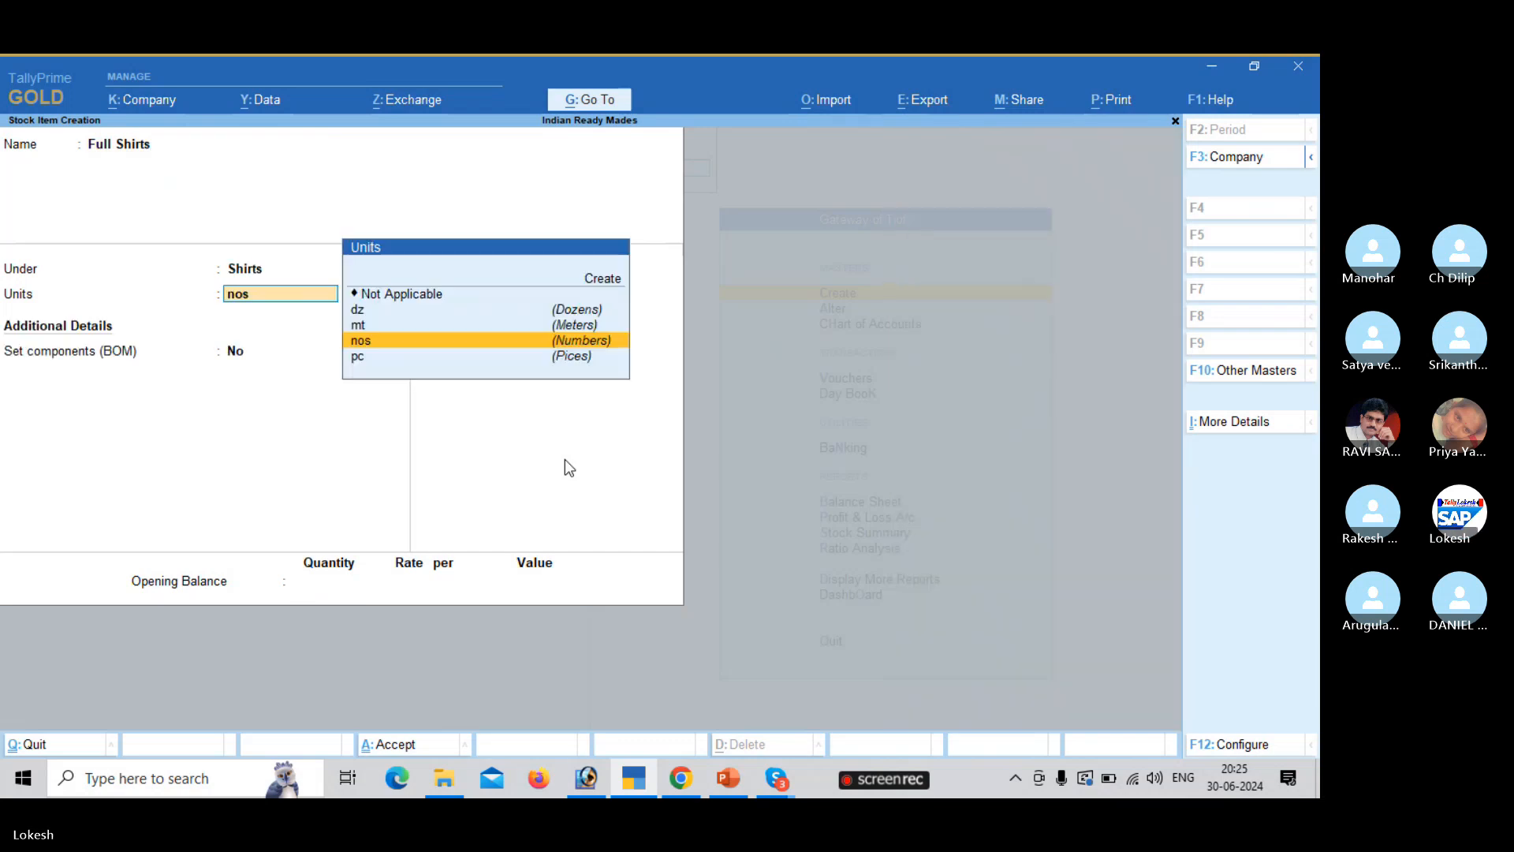
{"action": "key", "text": "Return"}
{"action": "key", "text": "Return"}
{"action": "key", "text": "Return"}
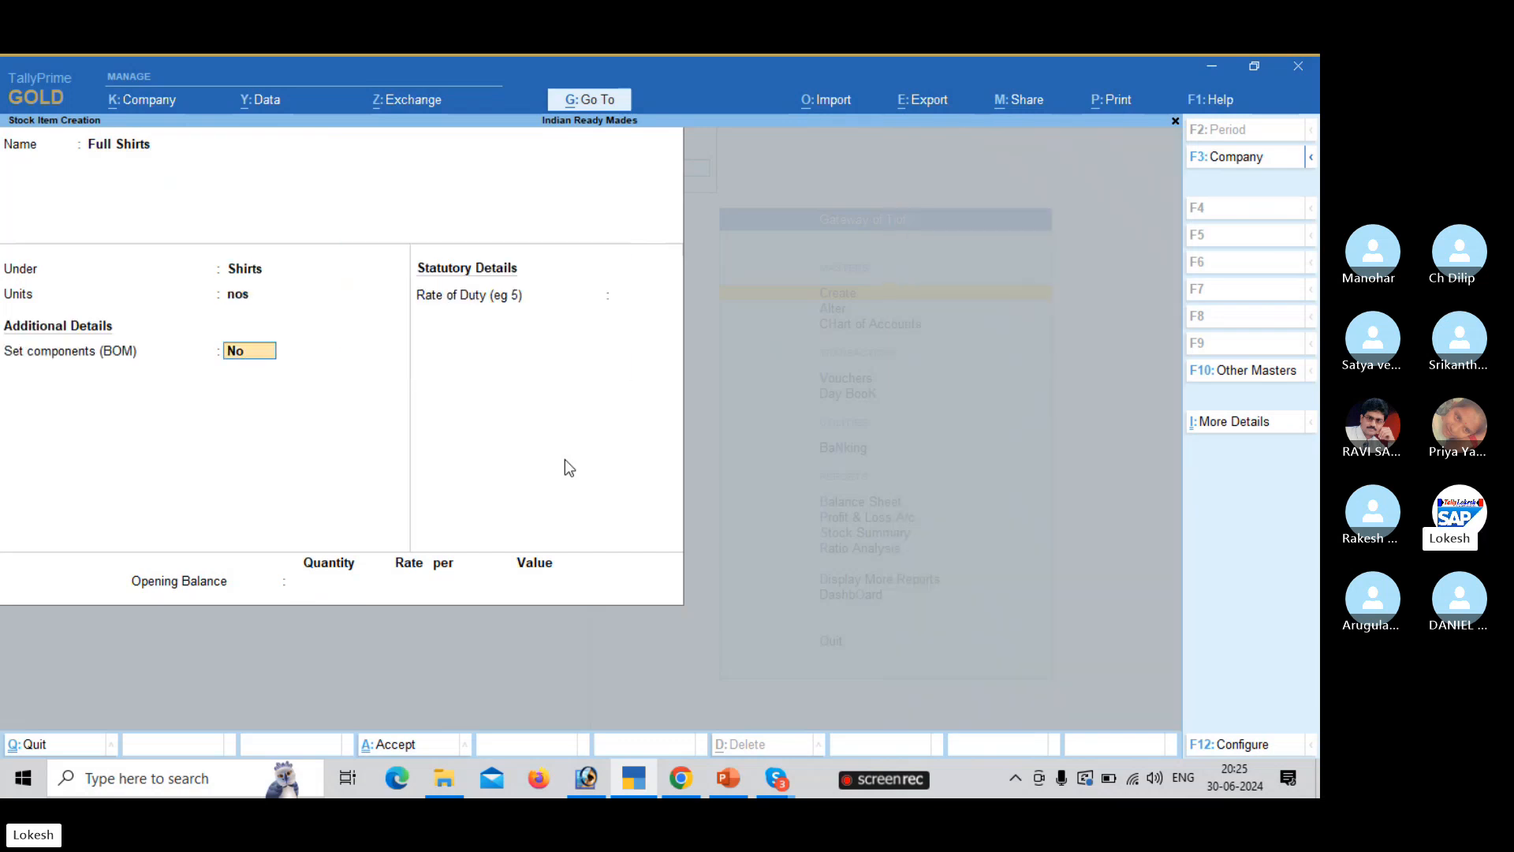
{"action": "key", "text": "Return"}
{"action": "key", "text": "Return"}
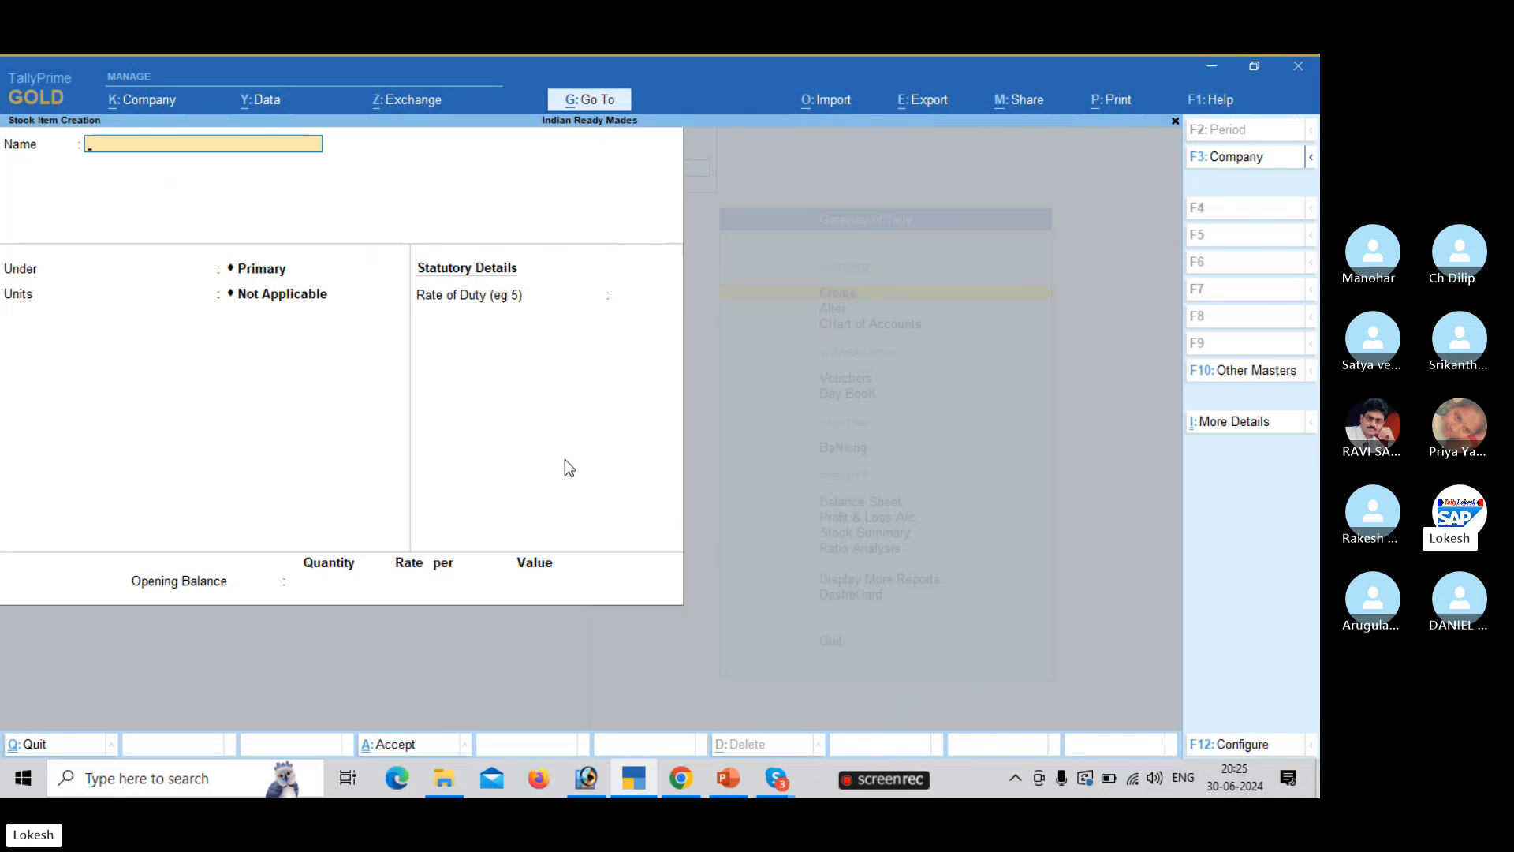
- Leave stock item creation and open a new Receipt voucher
{"action": "key", "text": "Escape"}
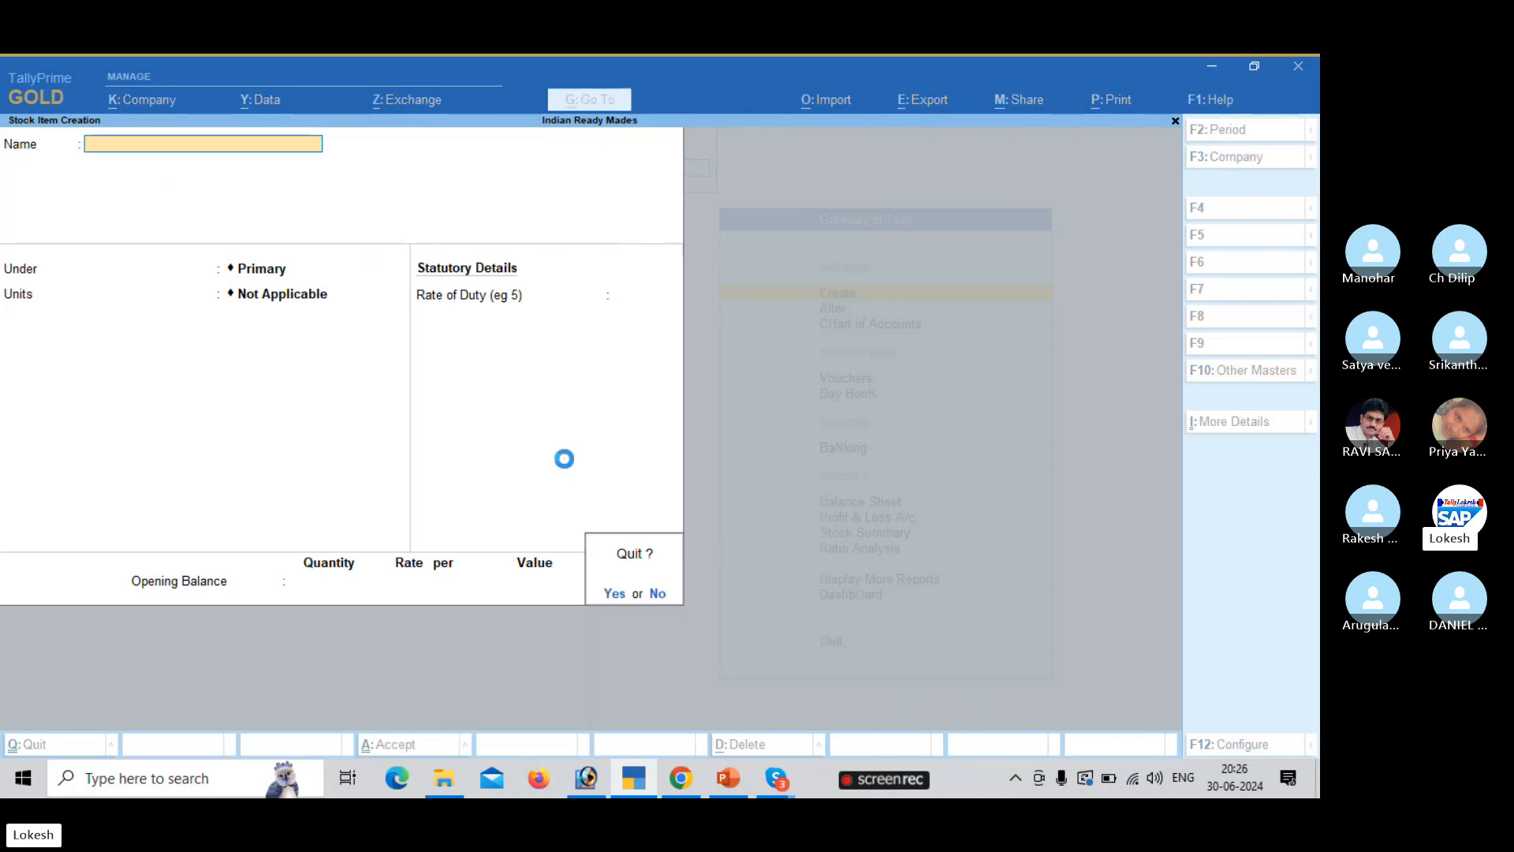
{"action": "key", "text": "Return"}
{"action": "key", "text": "Escape"}
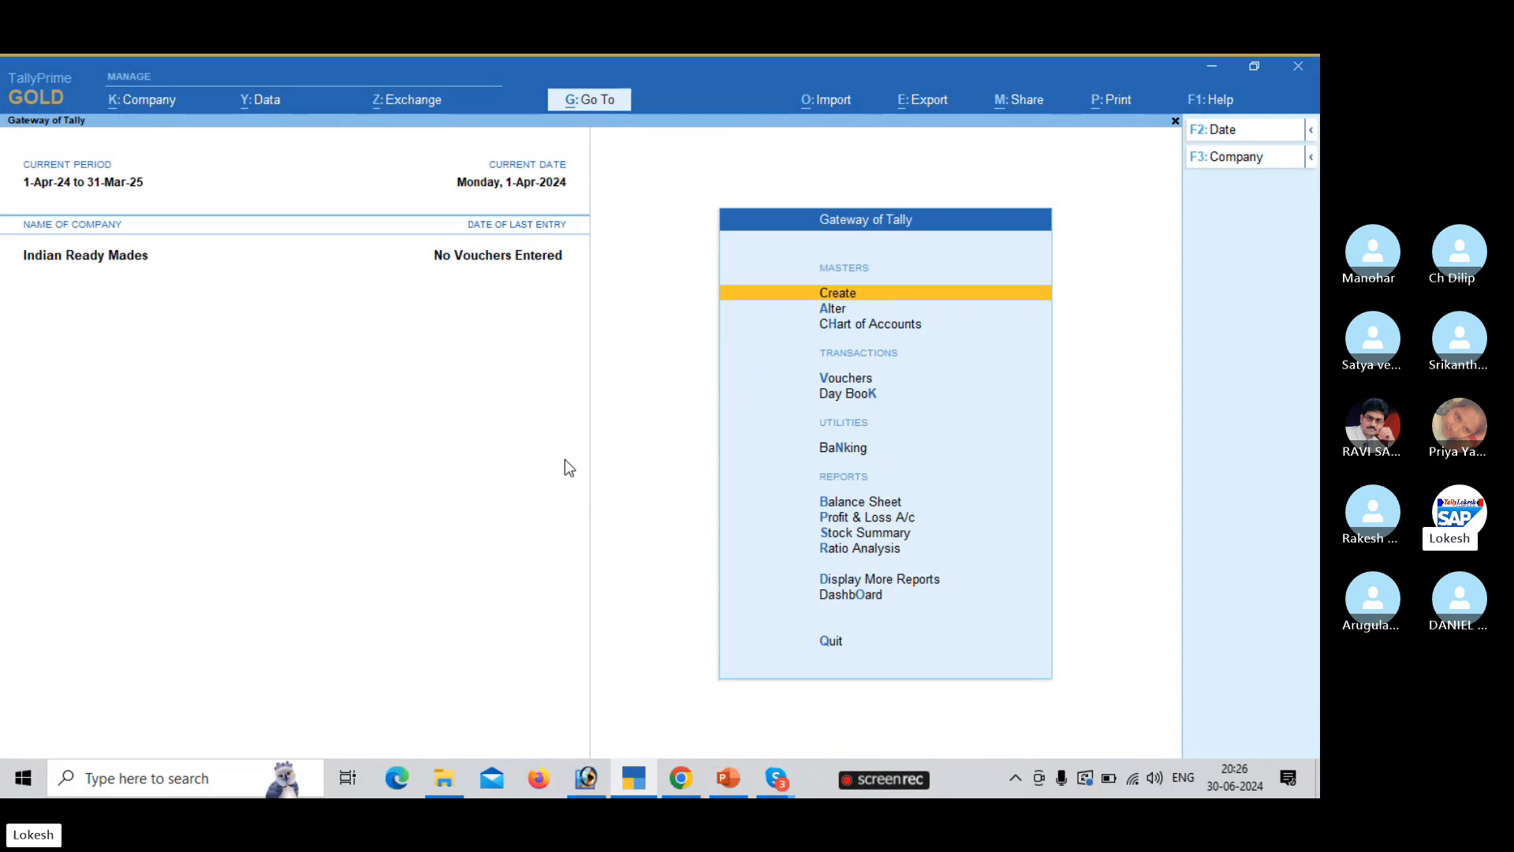
{"action": "key", "text": "Down"}
{"action": "key", "text": "Down"}
{"action": "key", "text": "Down"}
{"action": "key", "text": "Return"}
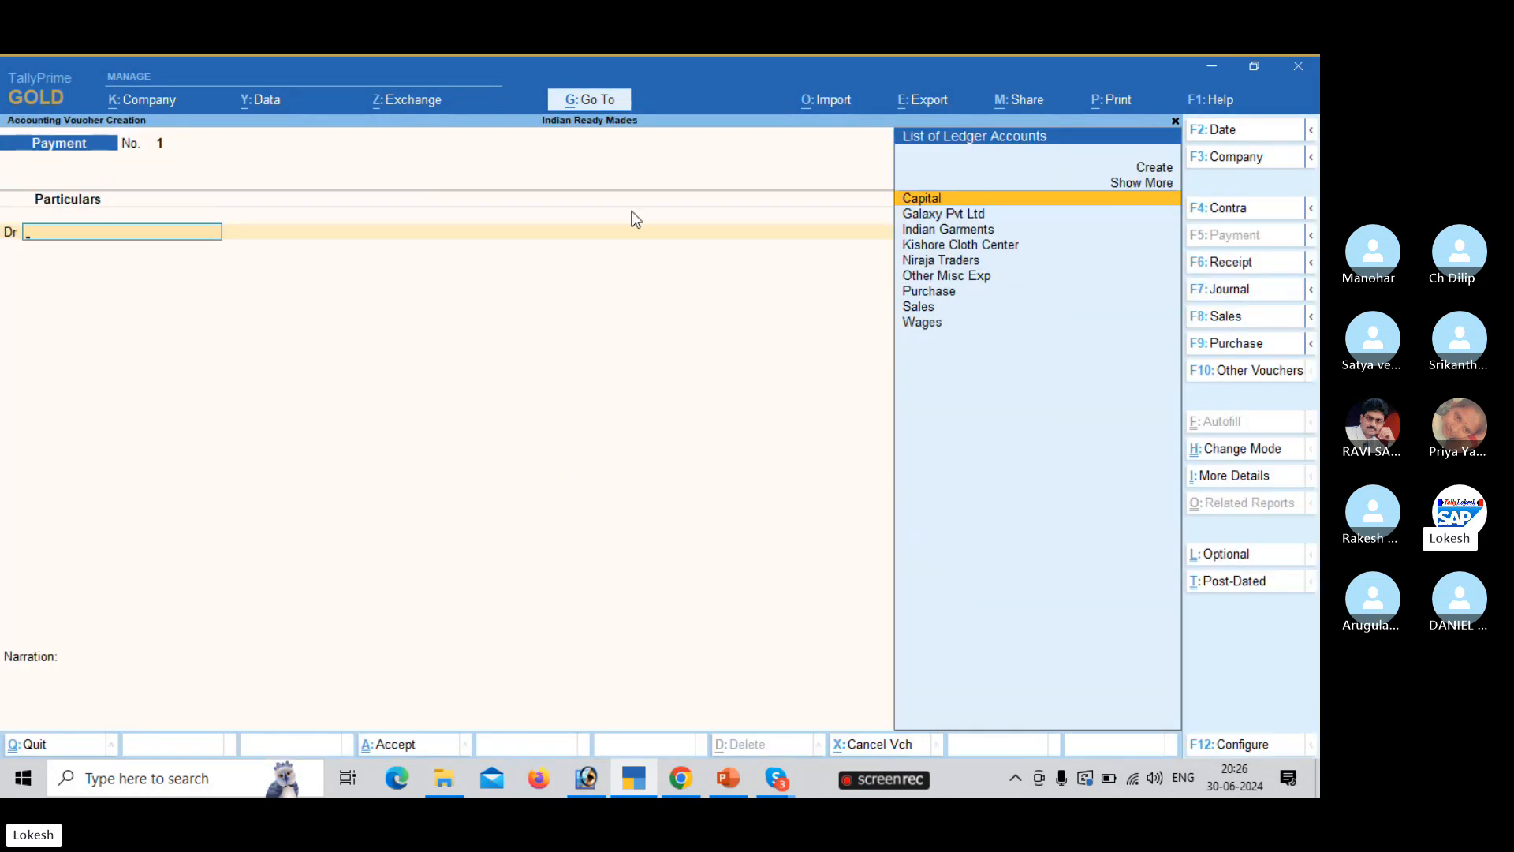
{"action": "left_click", "coordinate": [1256, 268]}
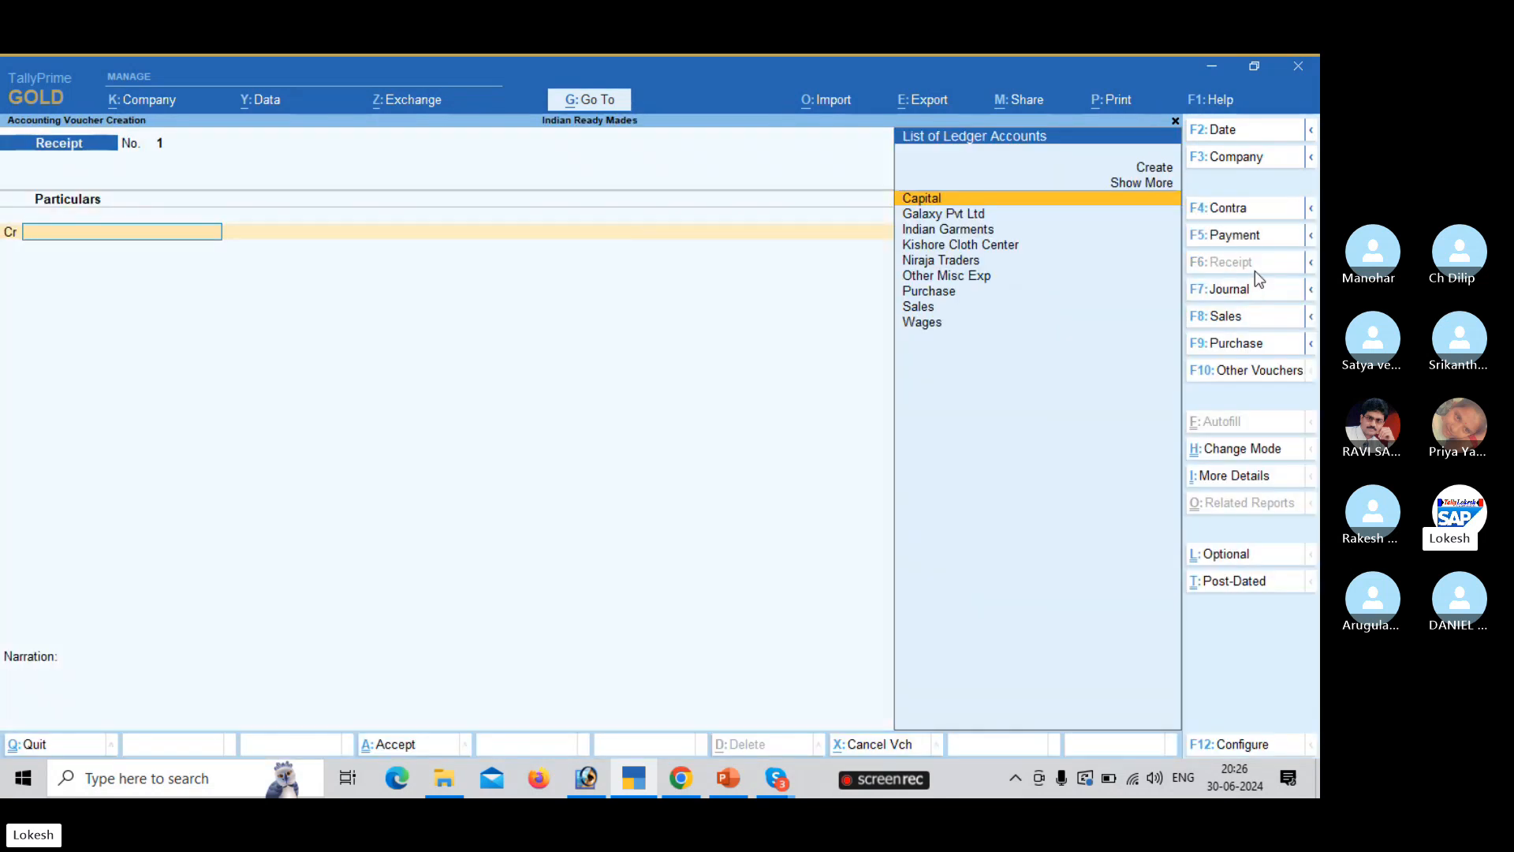
- Record the receipt by crediting Capital and debiting Cash with 25,00,000, leaving the narration blank
{"action": "key", "text": "Return"}
{"action": "type", "text": "2500000"}
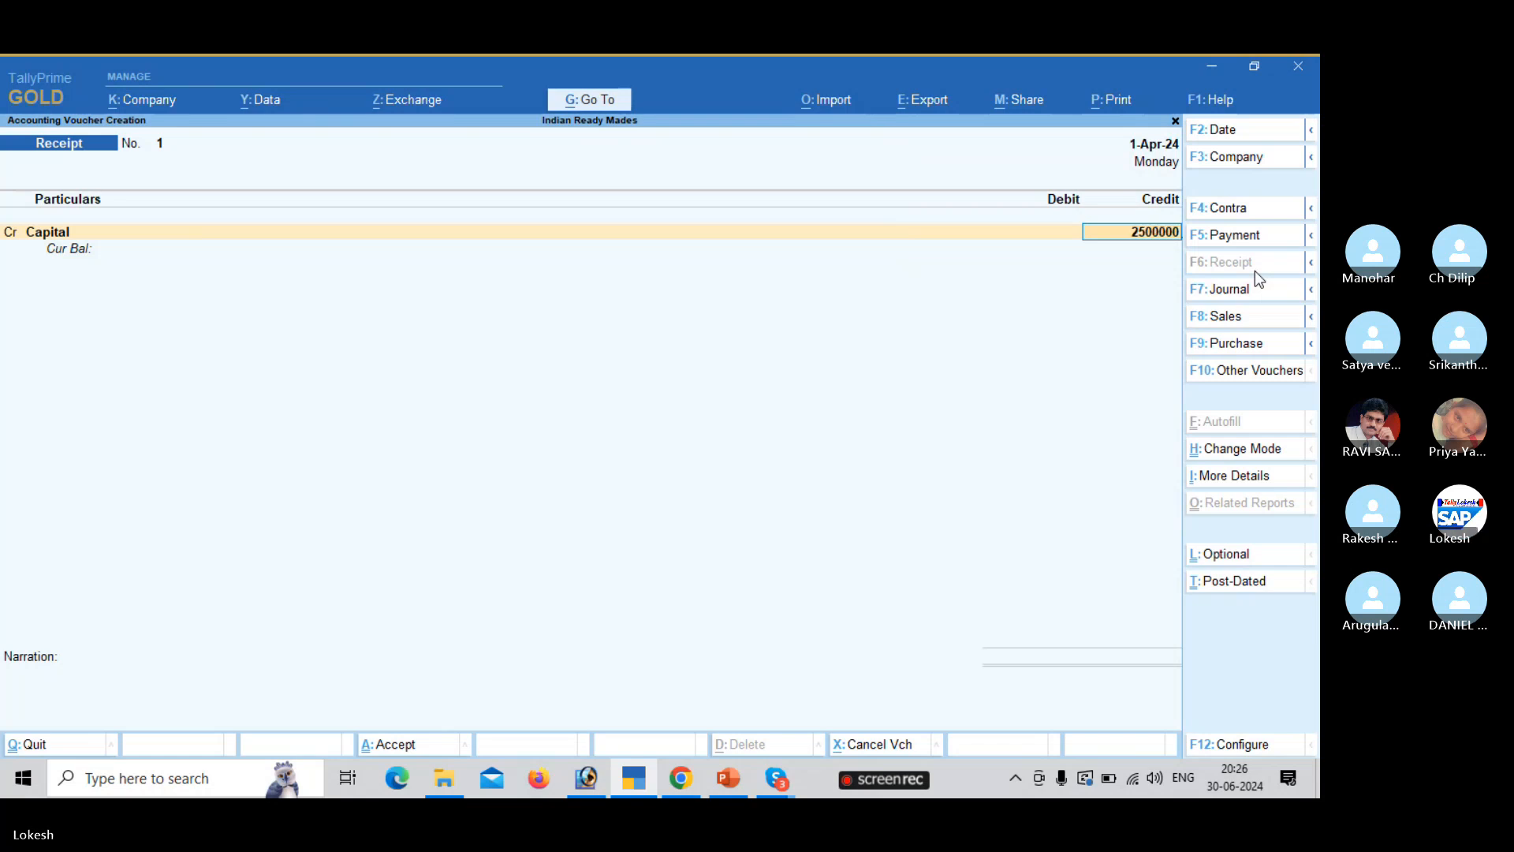
{"action": "key", "text": "Return"}
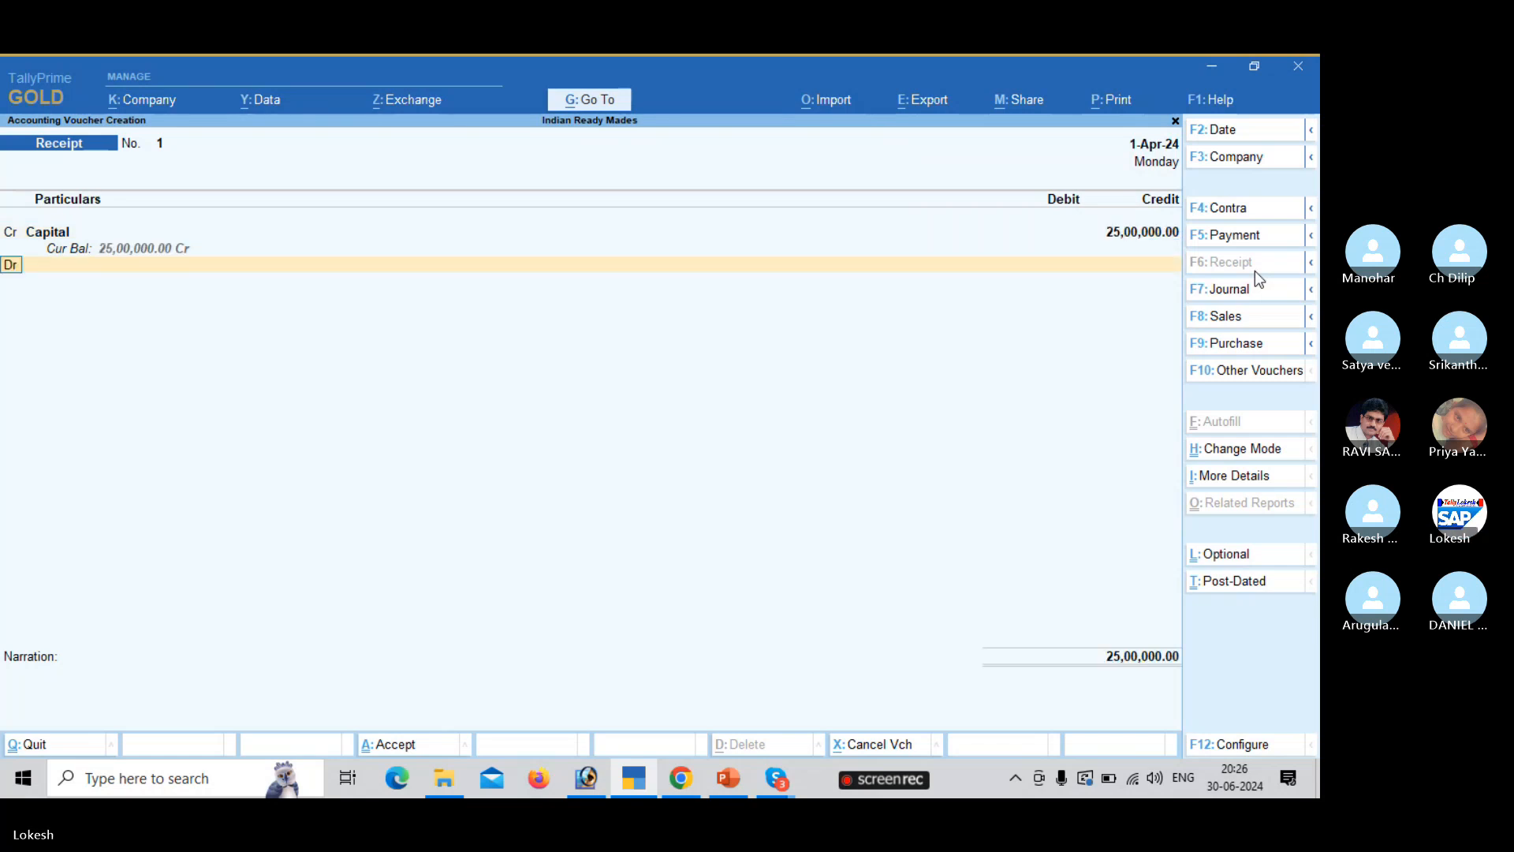
{"action": "key", "text": "Down"}
{"action": "key", "text": "Return"}
{"action": "key", "text": "Return"}
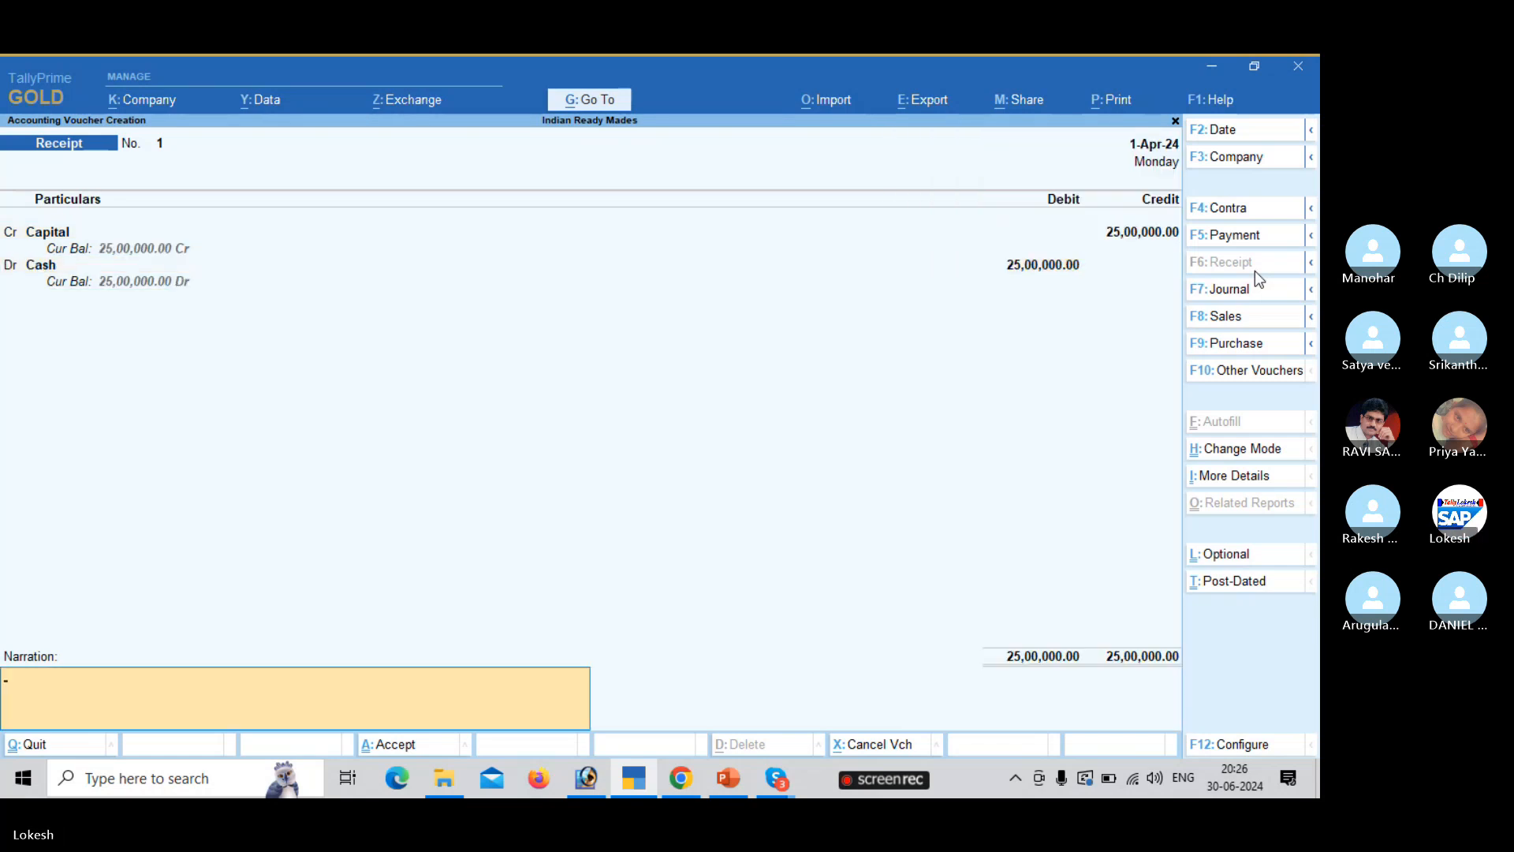
{"action": "key", "text": "Return"}
{"action": "key", "text": "Return"}
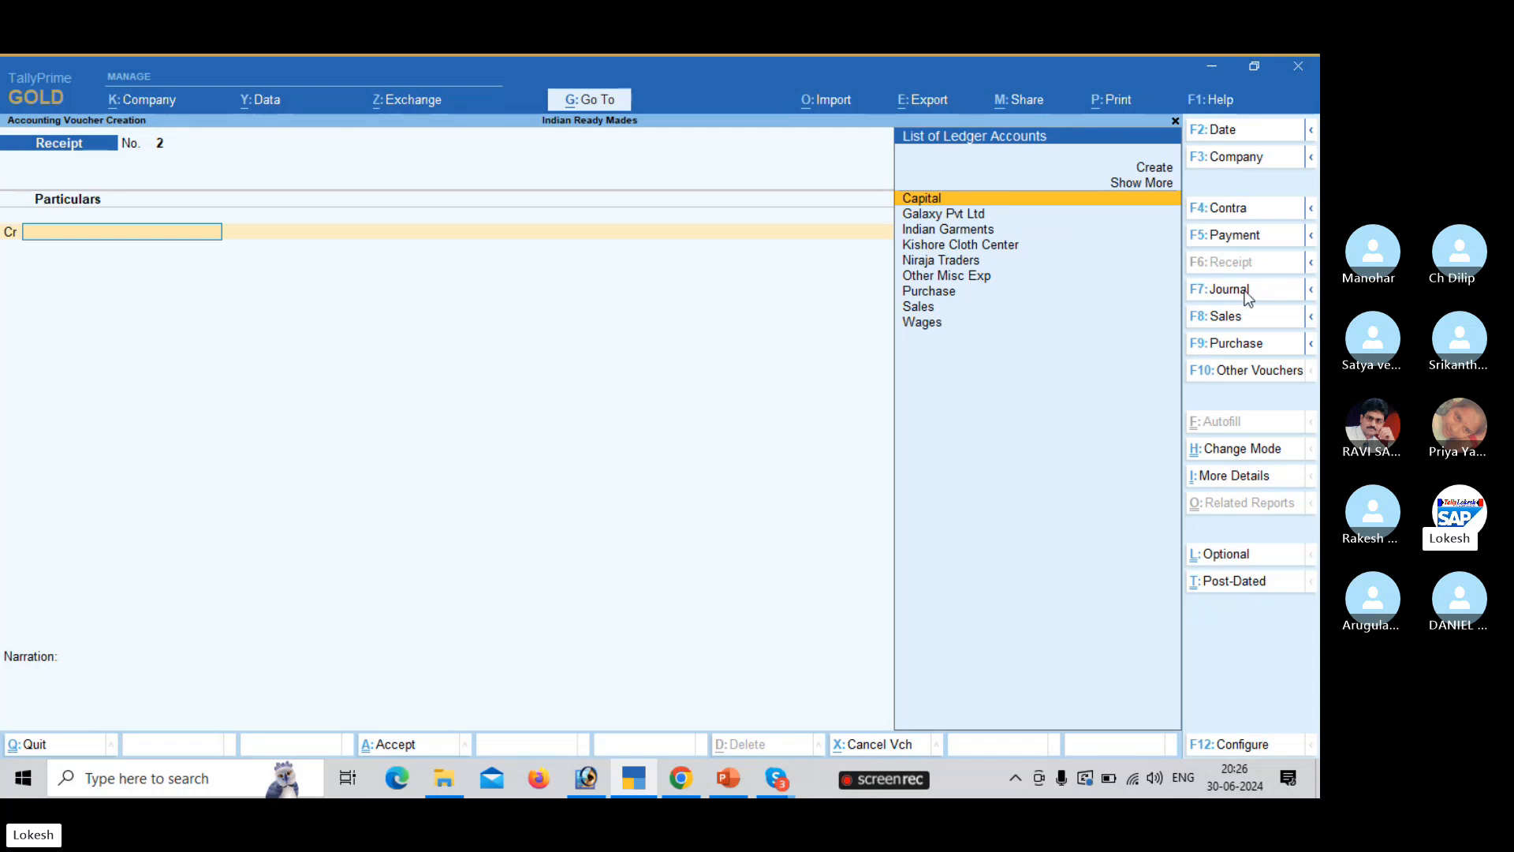
- Start a Purchase voucher with Indian Garments as the party and Purchase as the ledger, leaving the receipt details blank and keeping the default party details
{"action": "left_click", "coordinate": [1248, 345]}
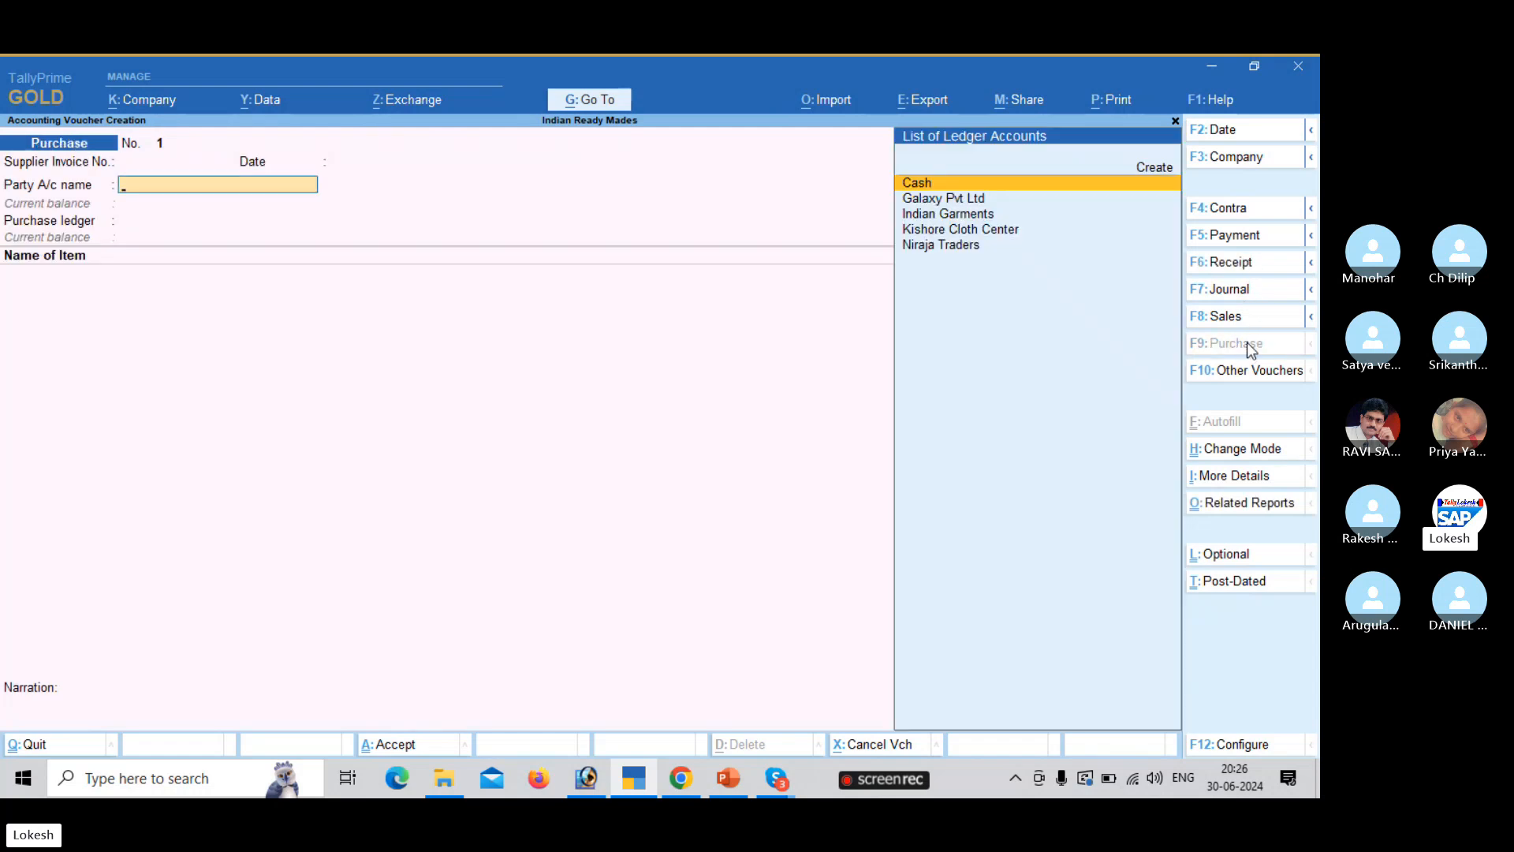
{"action": "key", "text": "Down"}
{"action": "key", "text": "Down"}
{"action": "key", "text": "Return"}
{"action": "key", "text": "Return"}
{"action": "key", "text": "Return"}
{"action": "key", "text": "Return"}
{"action": "key", "text": "Return"}
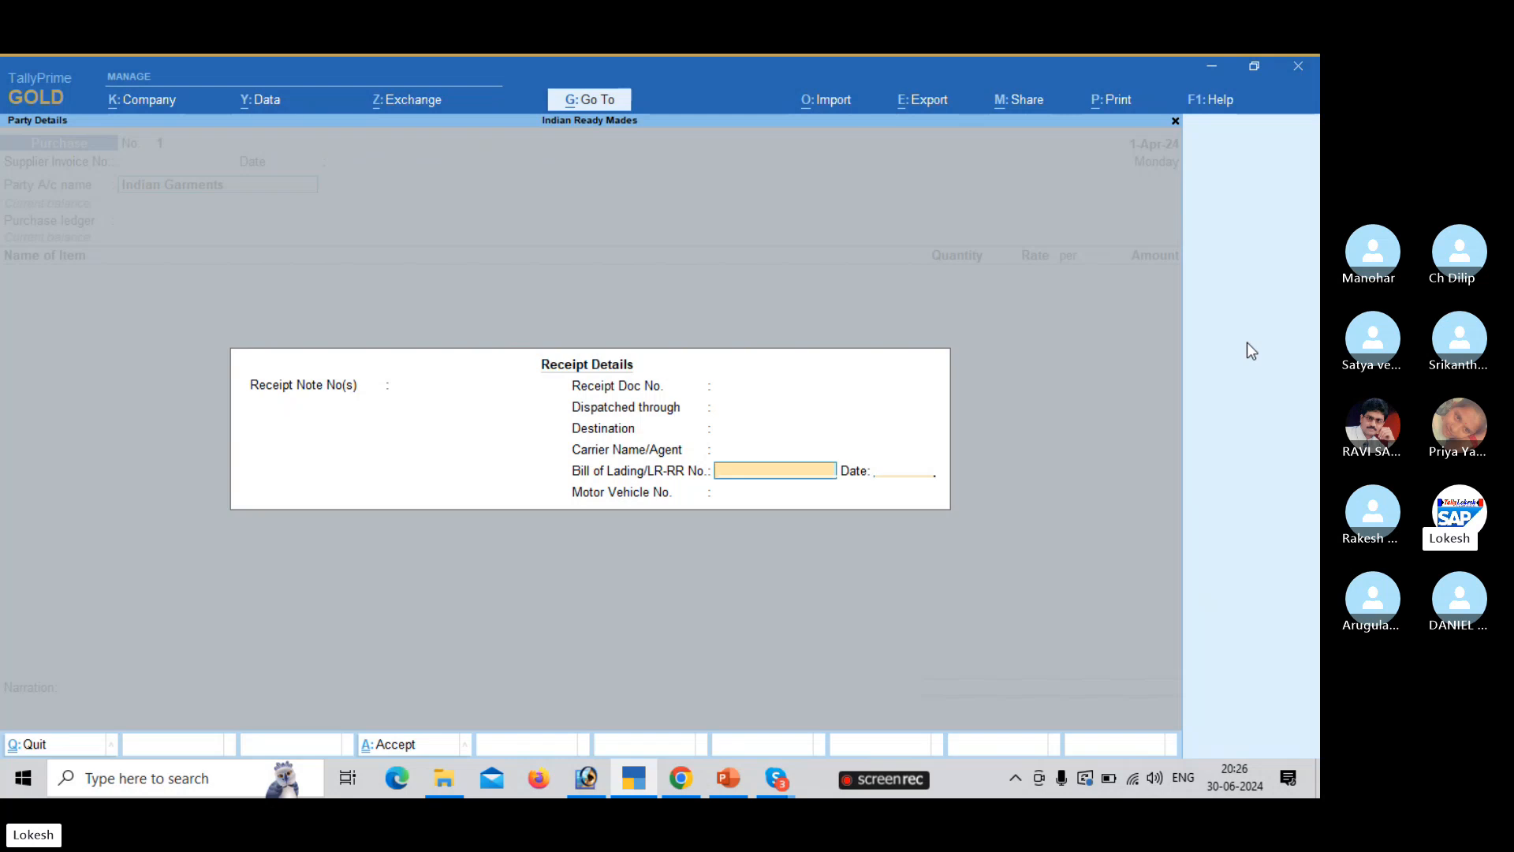
{"action": "key", "text": "Return"}
{"action": "key", "text": "Return"}
{"action": "key", "text": "Return"}
{"action": "key", "text": "Return"}
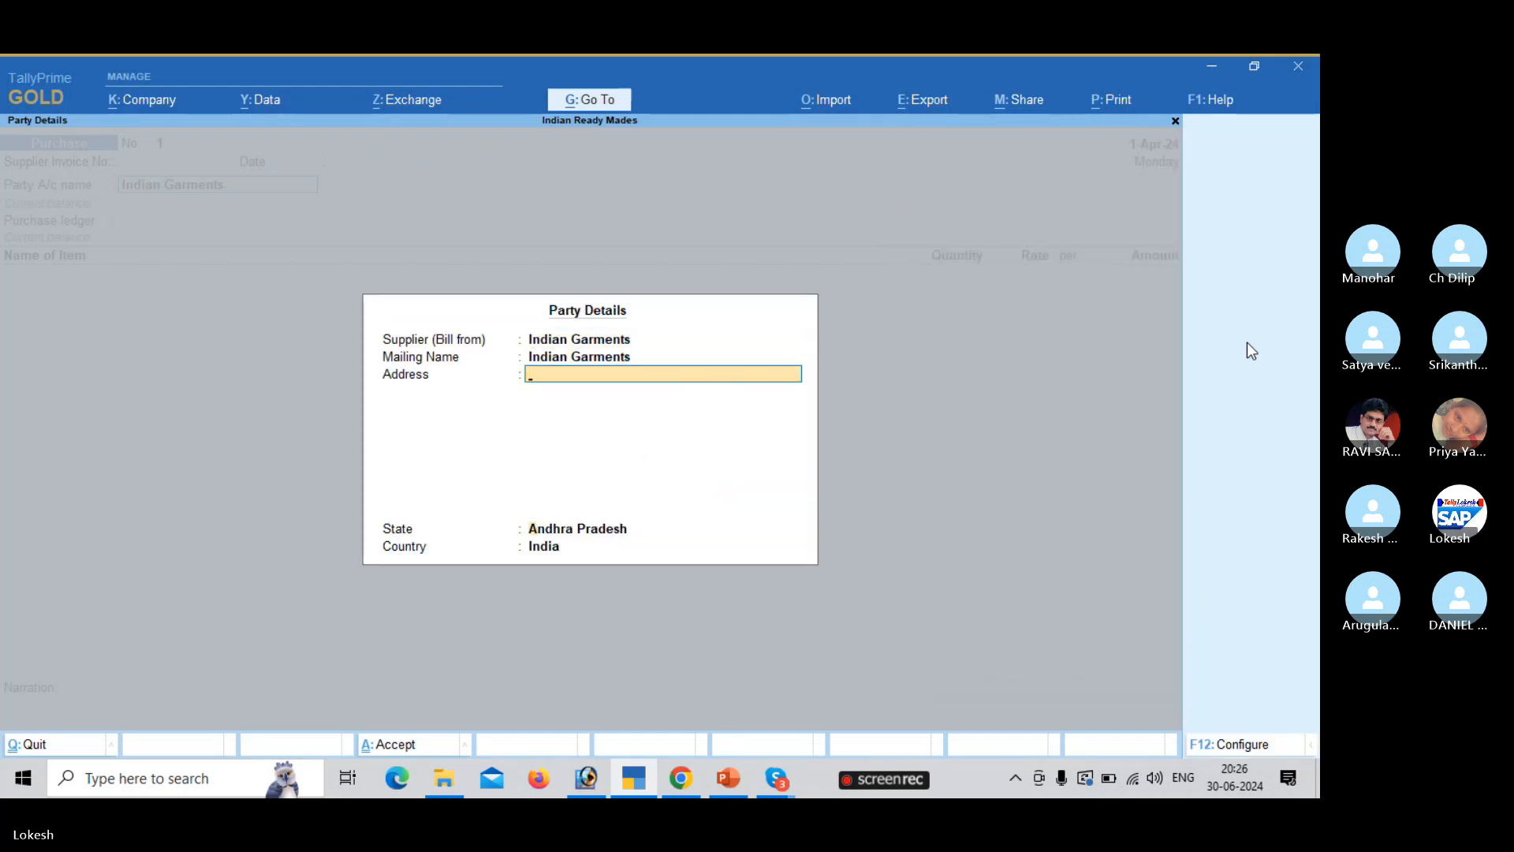
{"action": "key", "text": "Return"}
{"action": "key", "text": "Return"}
{"action": "key", "text": "Return"}
{"action": "key", "text": "Return"}
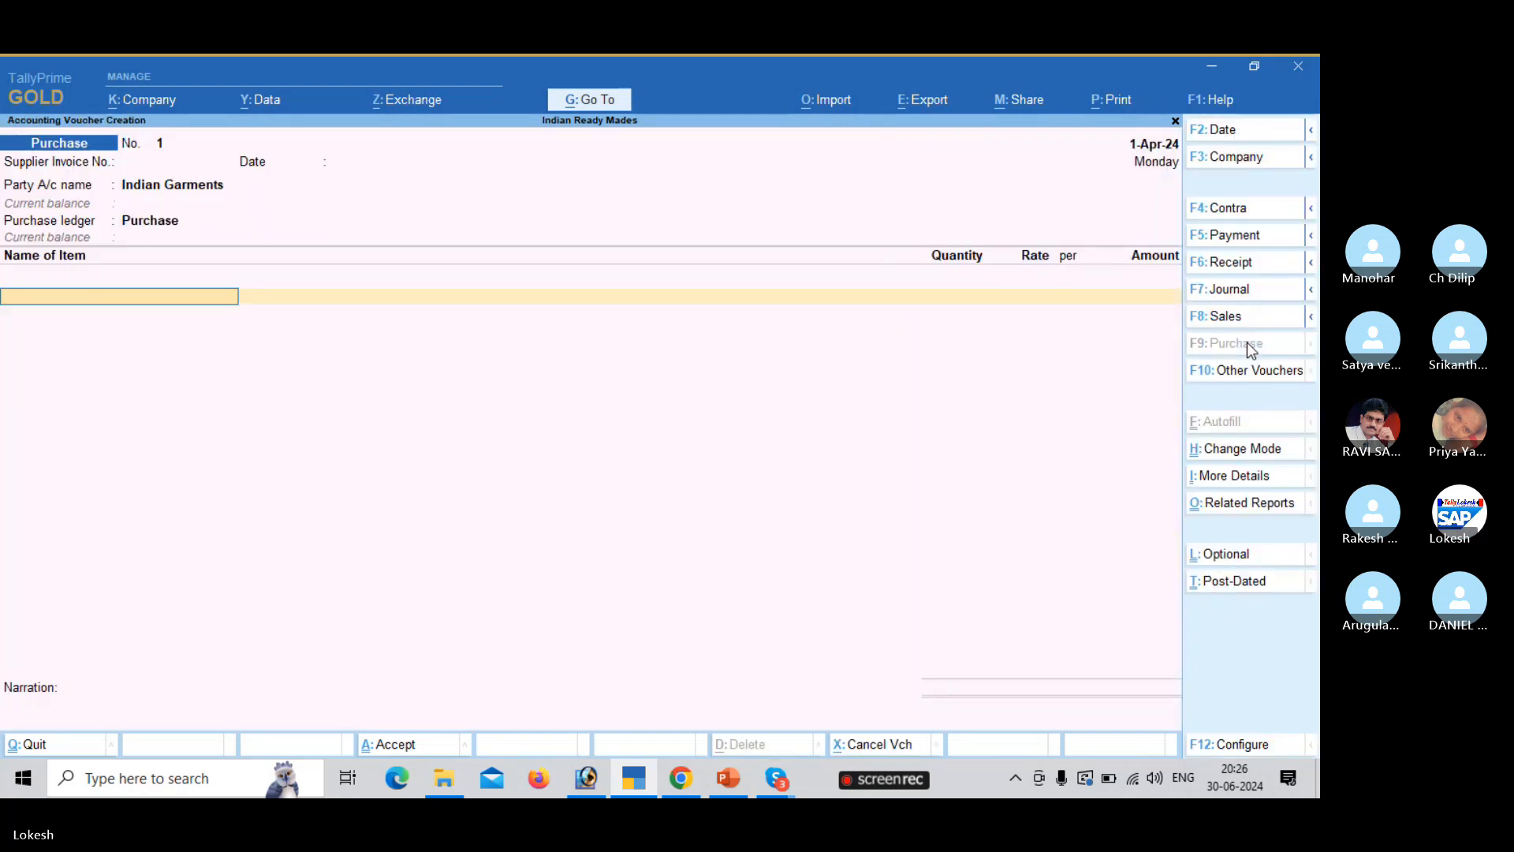
- Enter Linen Cloth in the purchase voucher with a quantity of 3,500 mt at a rate of 350.00
{"action": "key", "text": "Return"}
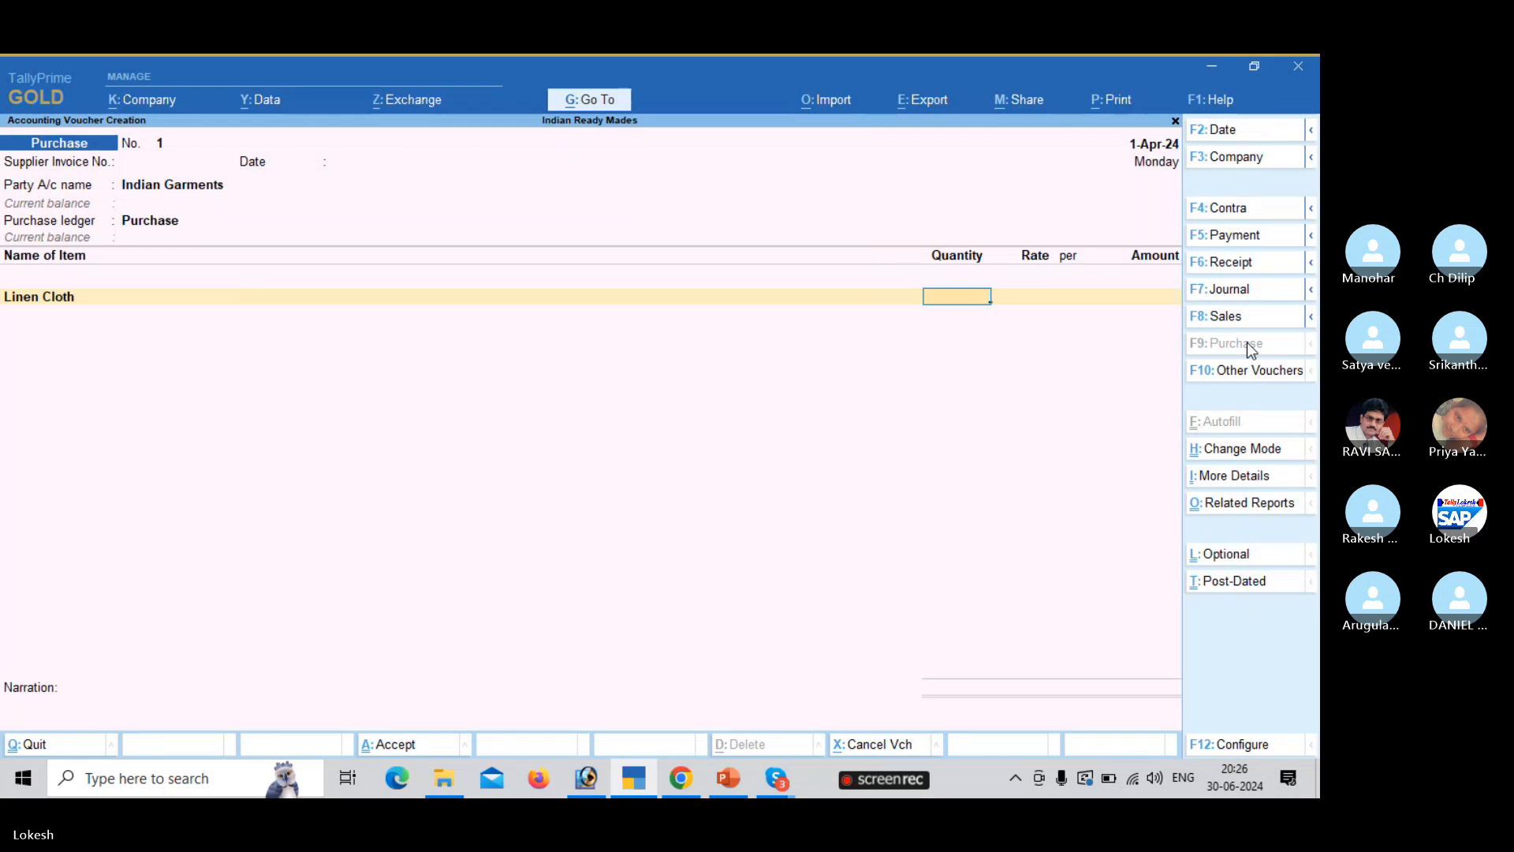
{"action": "type", "text": "3500"}
{"action": "key", "text": "Return"}
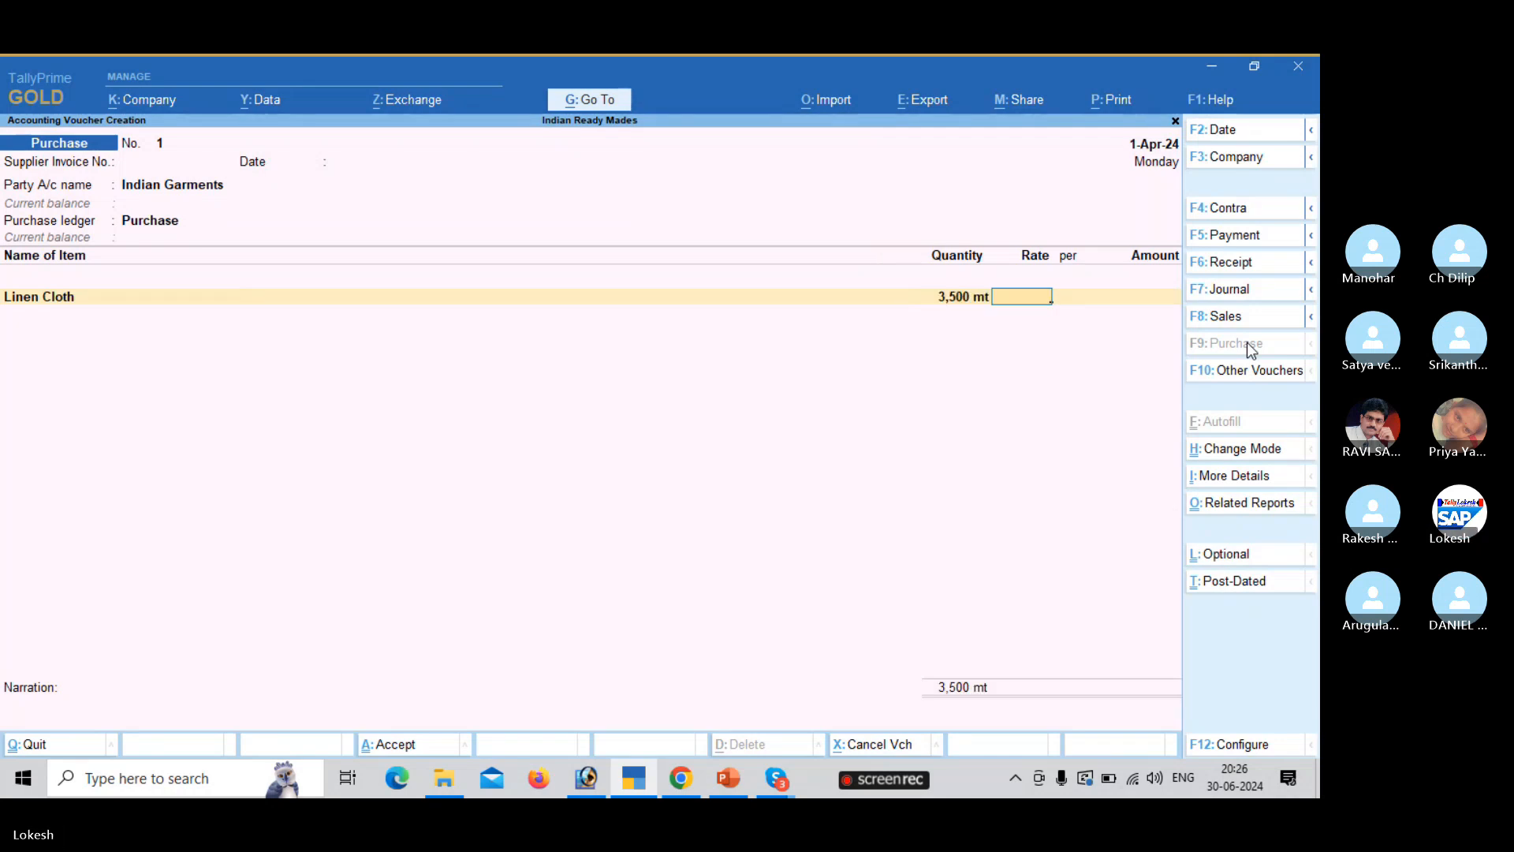
{"action": "type", "text": "350.00"}
{"action": "key", "text": "Return"}
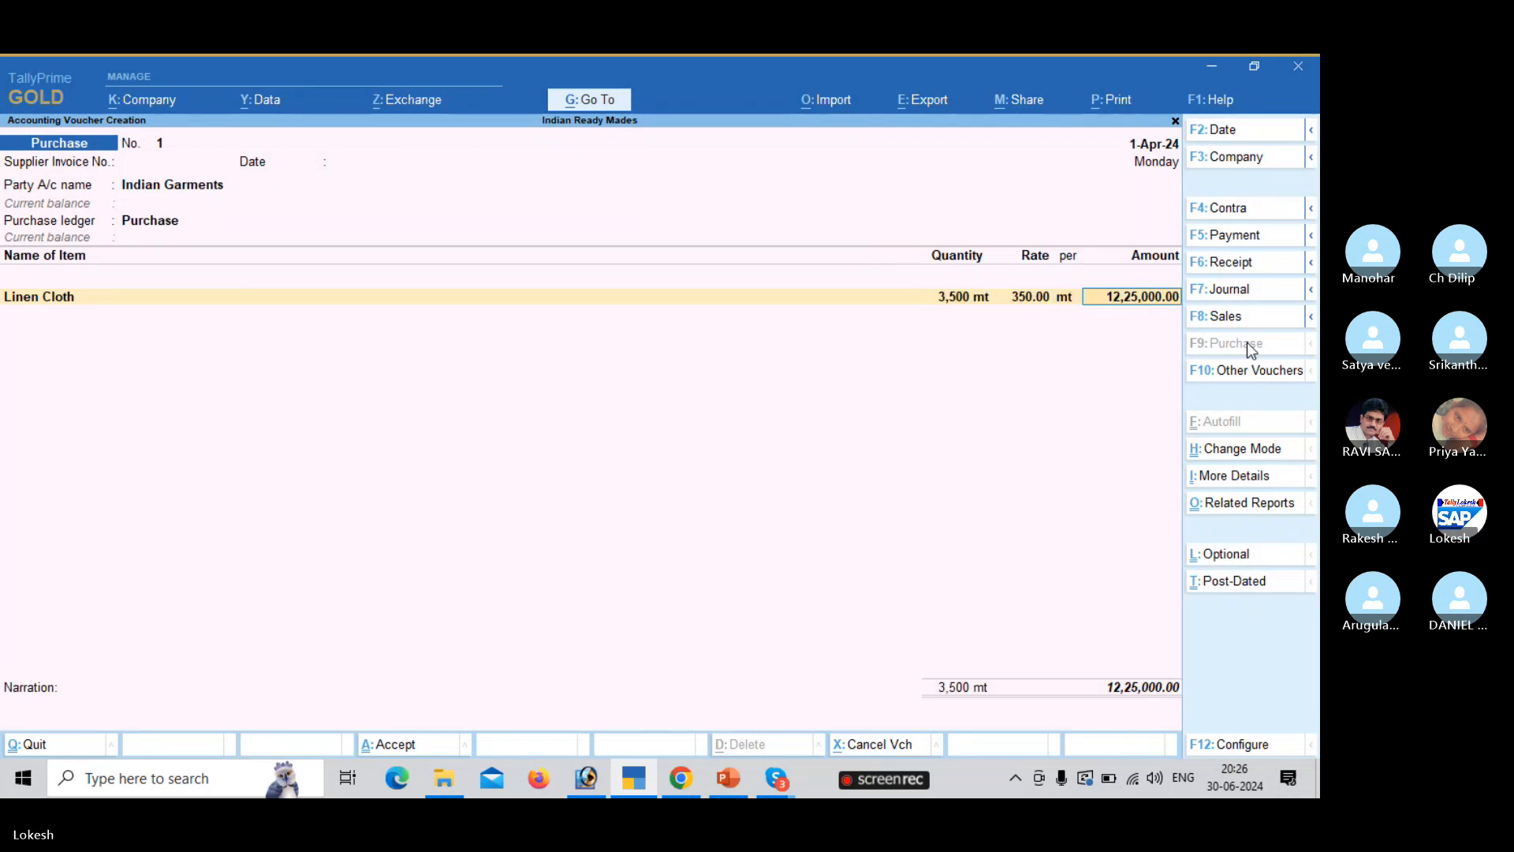
- Add Denim Cloth to the purchase voucher with a quantity of 4,000 mt at 250.00, and finish the item list
{"action": "type", "text": "D"}
{"action": "key", "text": "Return"}
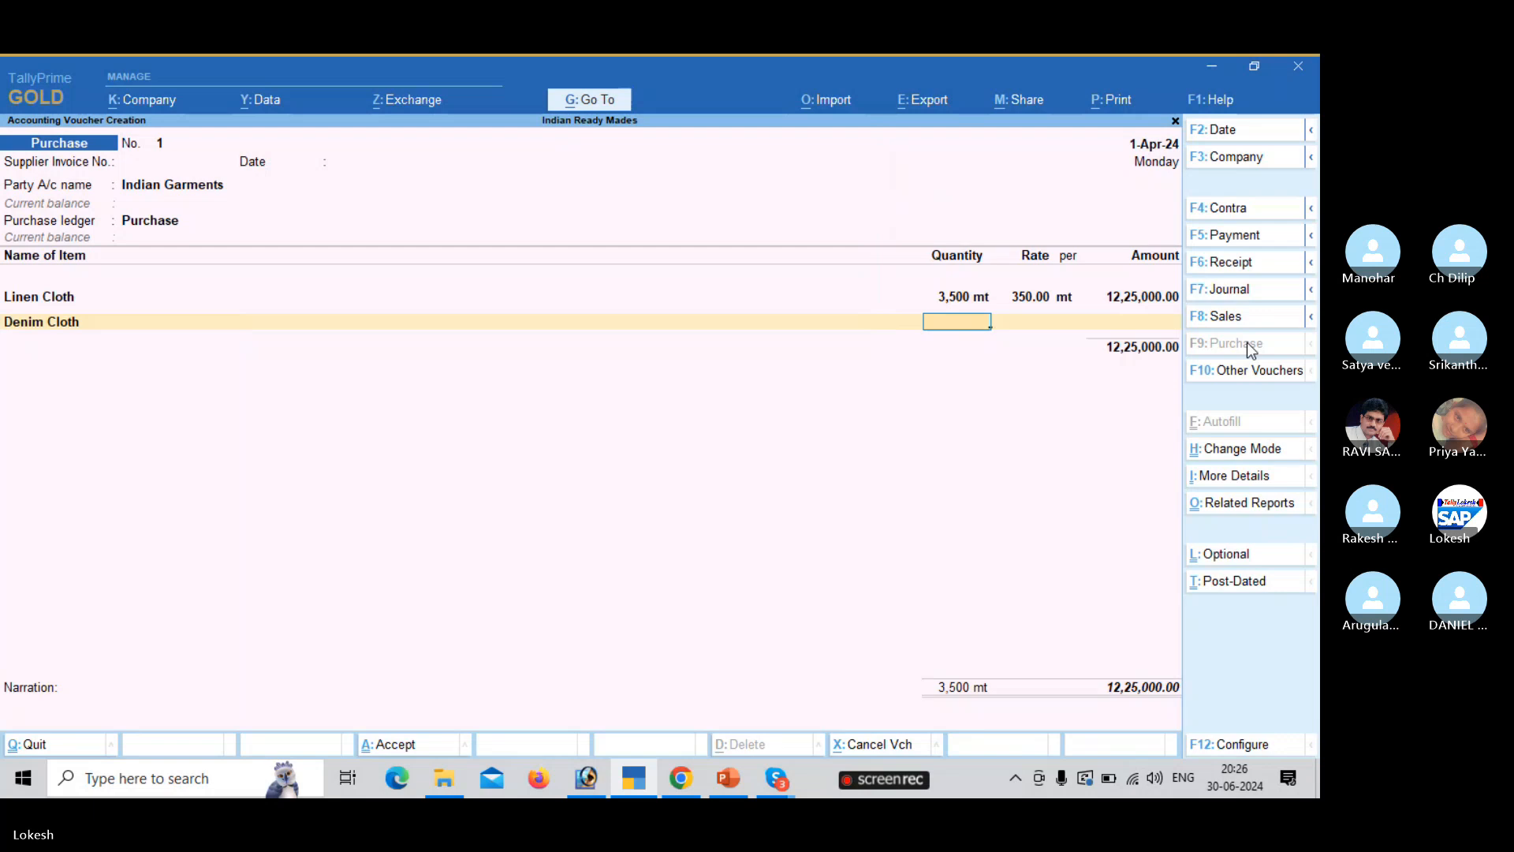
{"action": "type", "text": "4000"}
{"action": "key", "text": "Return"}
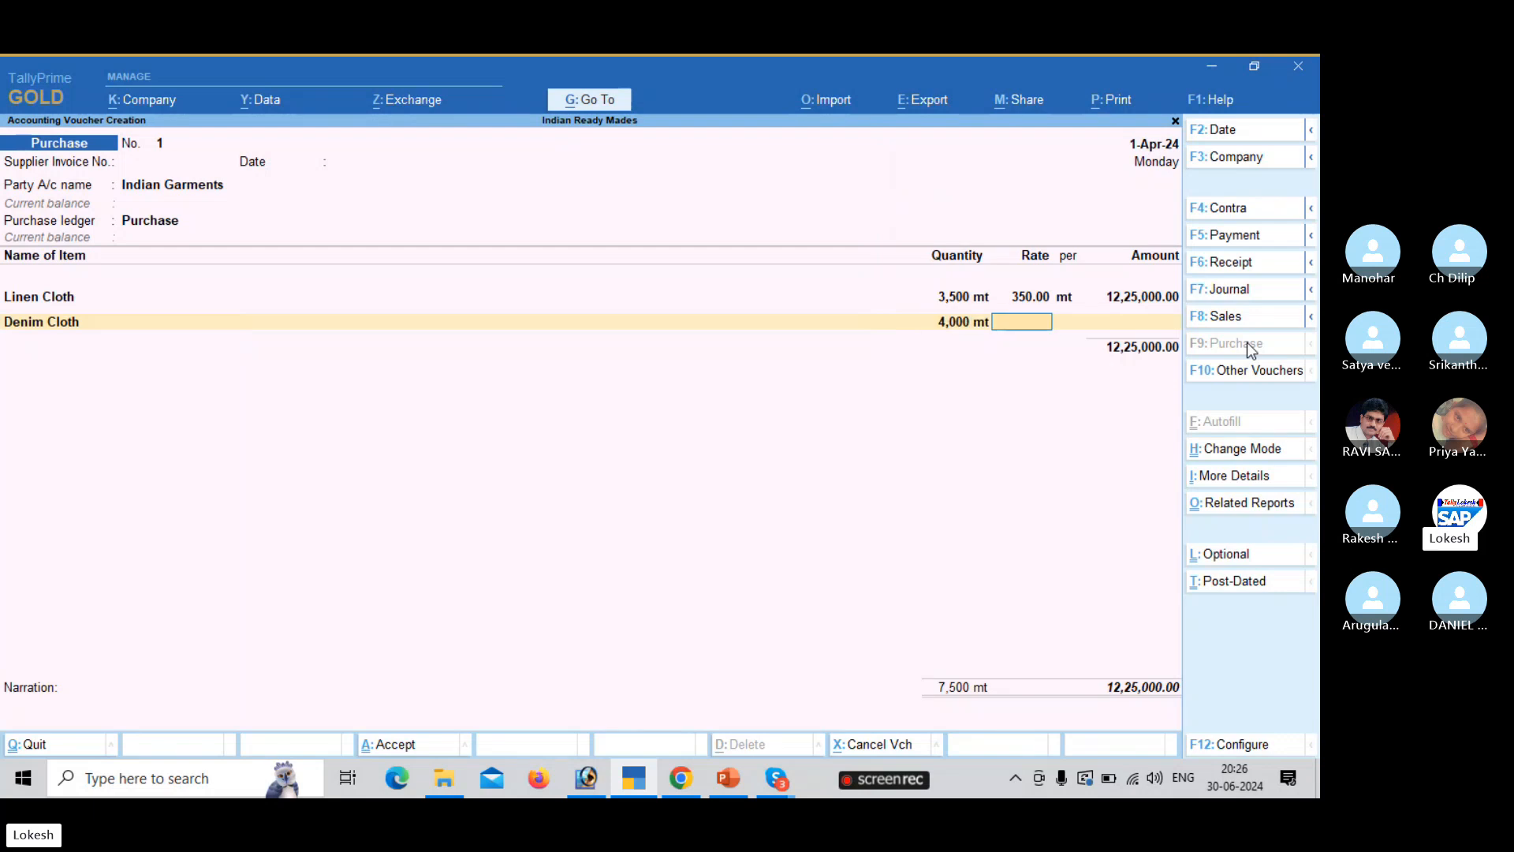
{"action": "type", "text": "250"}
{"action": "key", "text": "Return"}
{"action": "key", "text": "Return"}
{"action": "key", "text": "Return"}
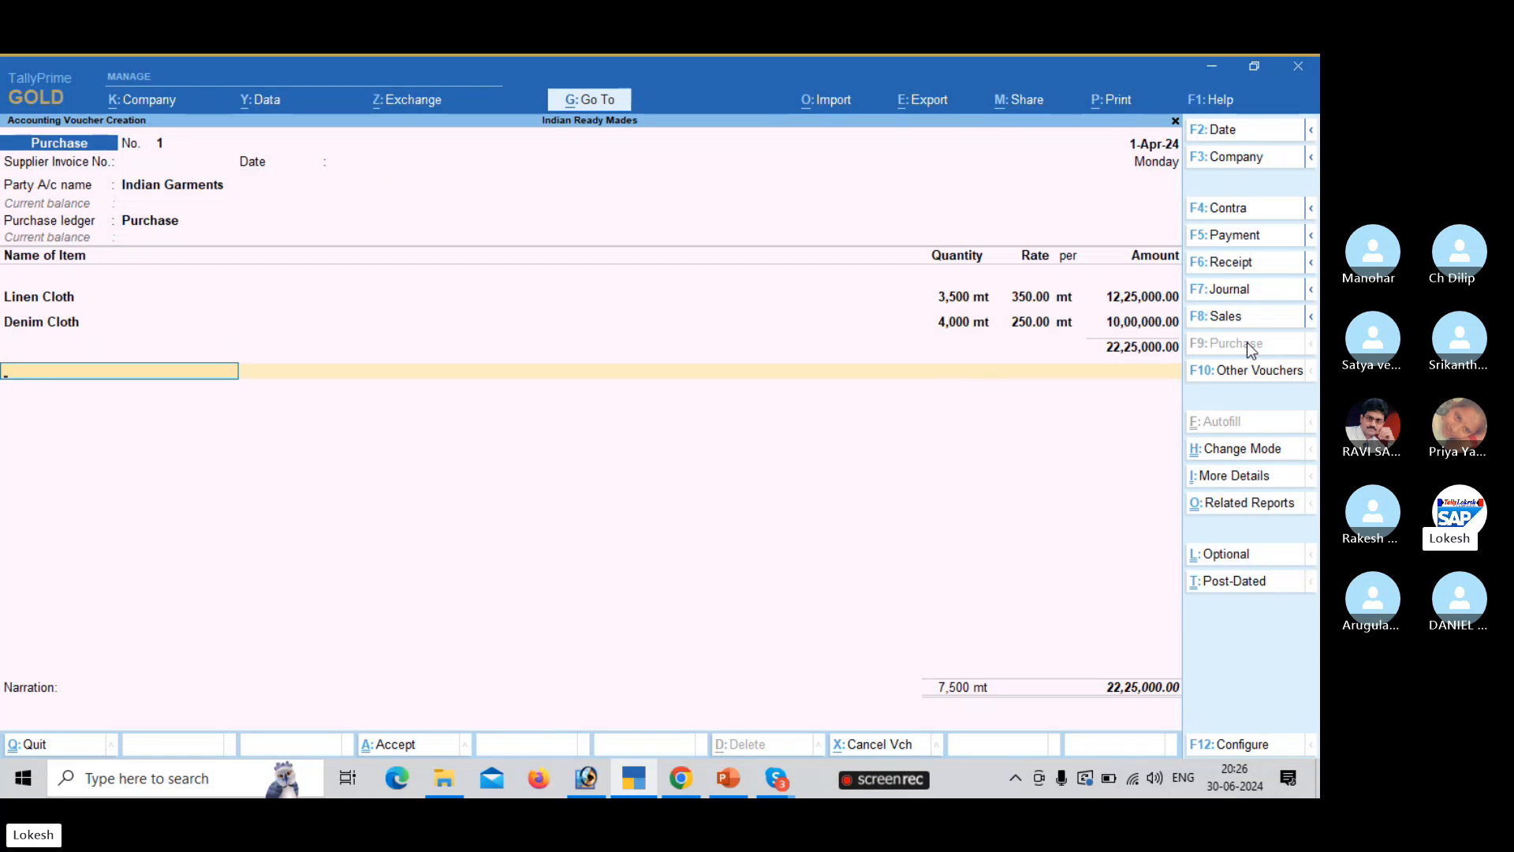
- Save the Indian Garments purchase voucher without additional ledgers or a narration
{"action": "key", "text": "Return"}
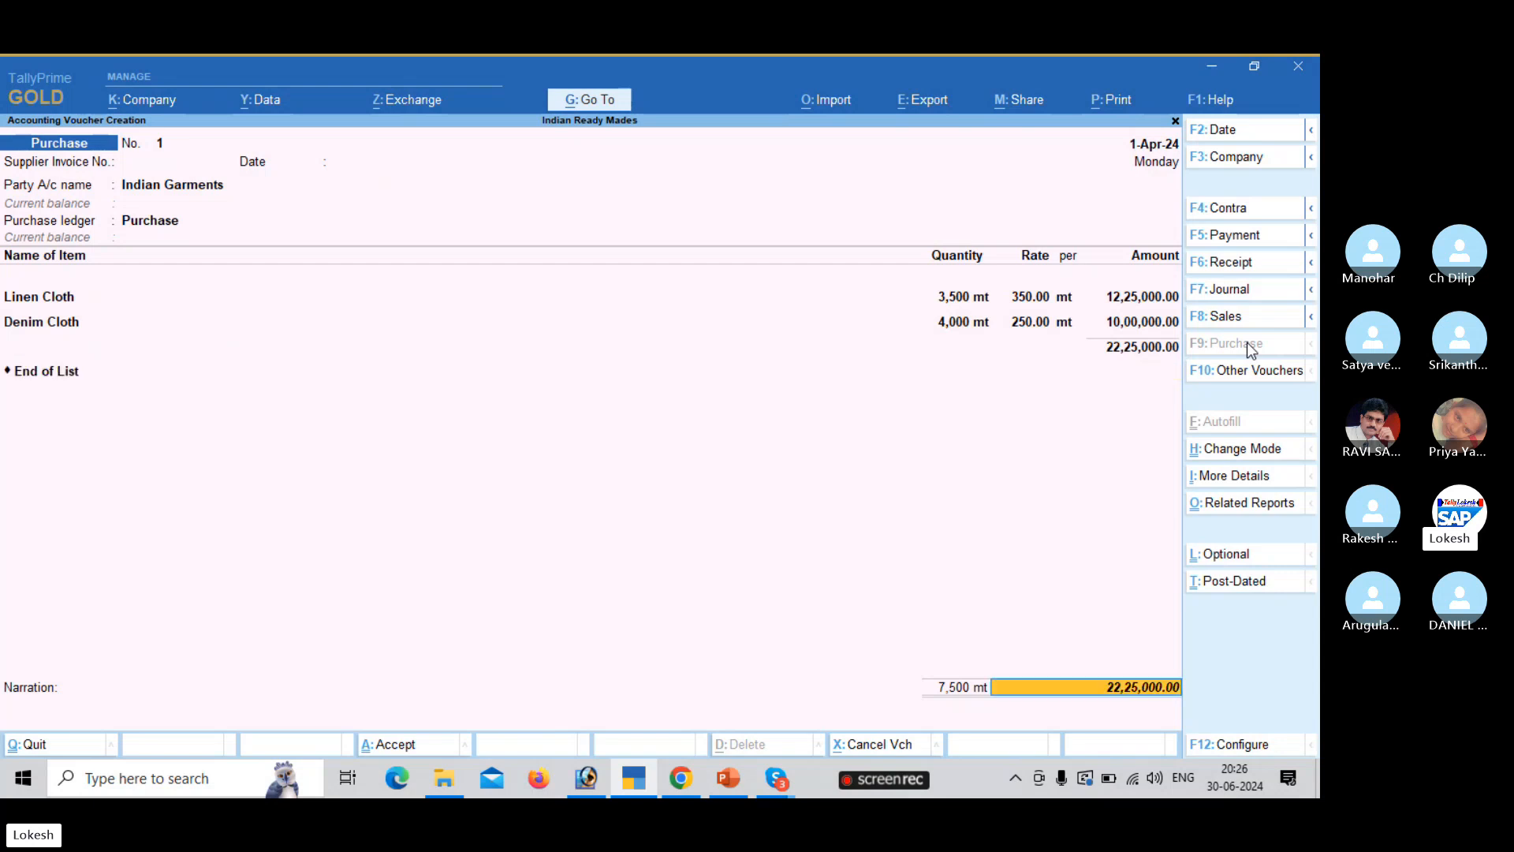
{"action": "key", "text": "Return"}
{"action": "key", "text": "Return"}
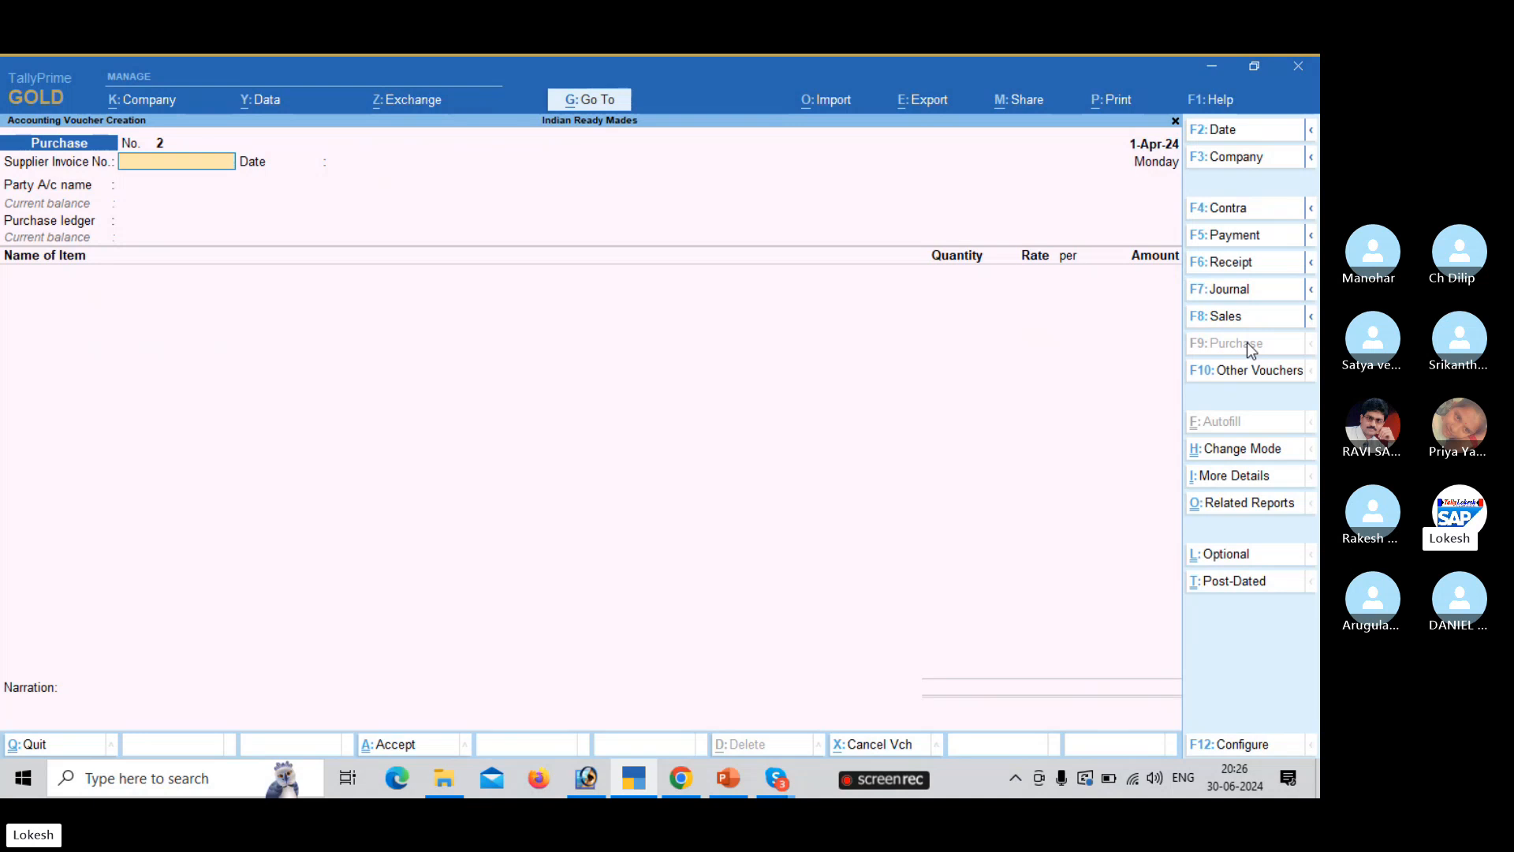
- Start a Purchase voucher with Galaxy Pvt Ltd as the party and Purchase as the ledger, leaving the receipt details blank and keeping the default party details
{"action": "key", "text": "Return"}
{"action": "key", "text": "Down"}
{"action": "key", "text": "Return"}
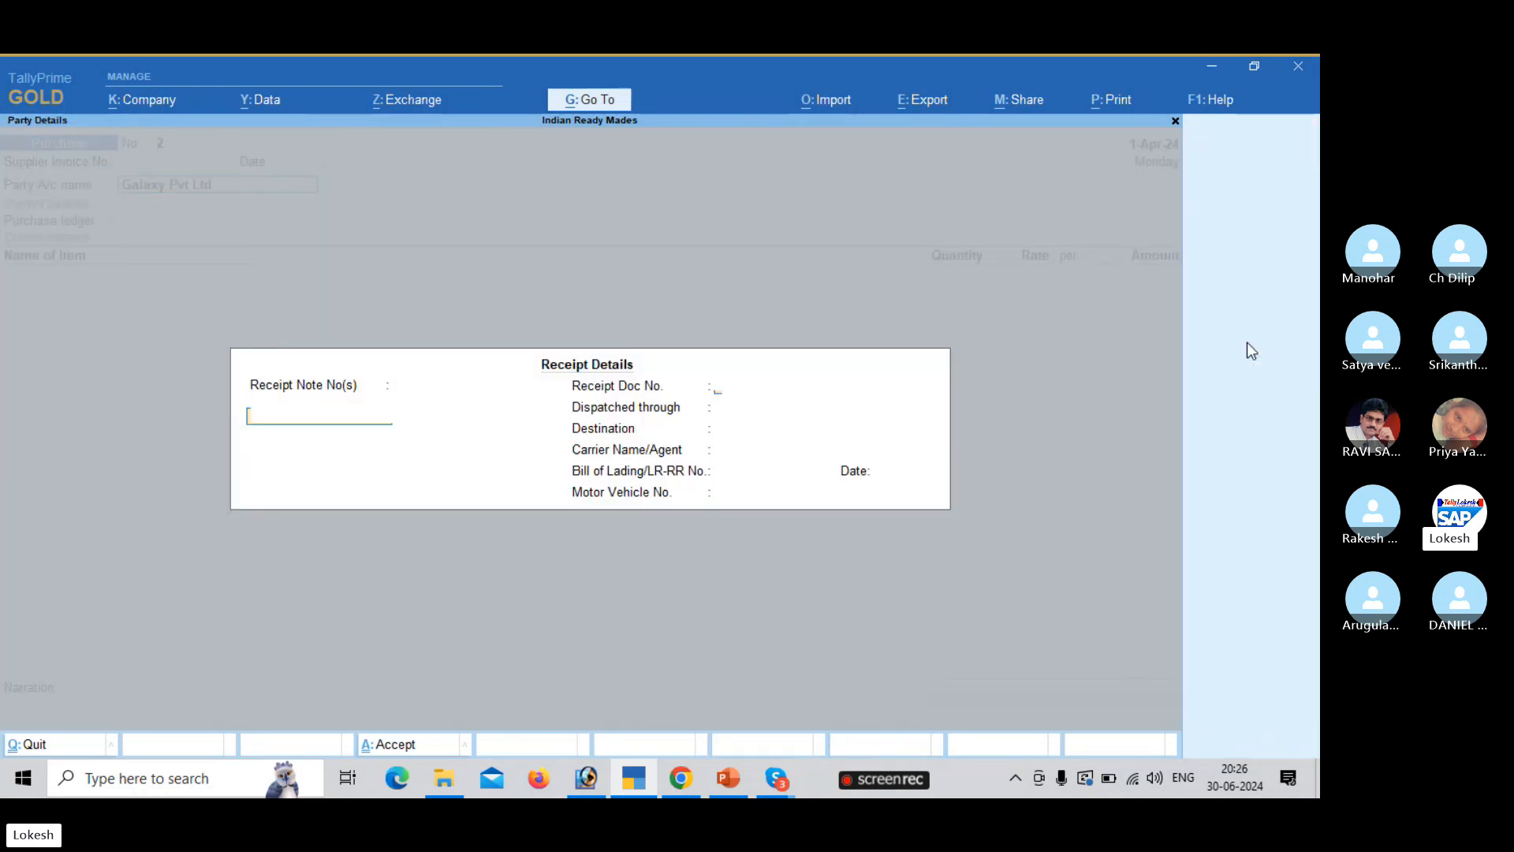
{"action": "key", "text": "Return"}
{"action": "key", "text": "Return"}
{"action": "key", "text": "Return"}
{"action": "key", "text": "Return"}
{"action": "key", "text": "Return"}
{"action": "key", "text": "Return"}
{"action": "key", "text": "Return"}
{"action": "key", "text": "Return"}
{"action": "key", "text": "Return"}
{"action": "key", "text": "Return"}
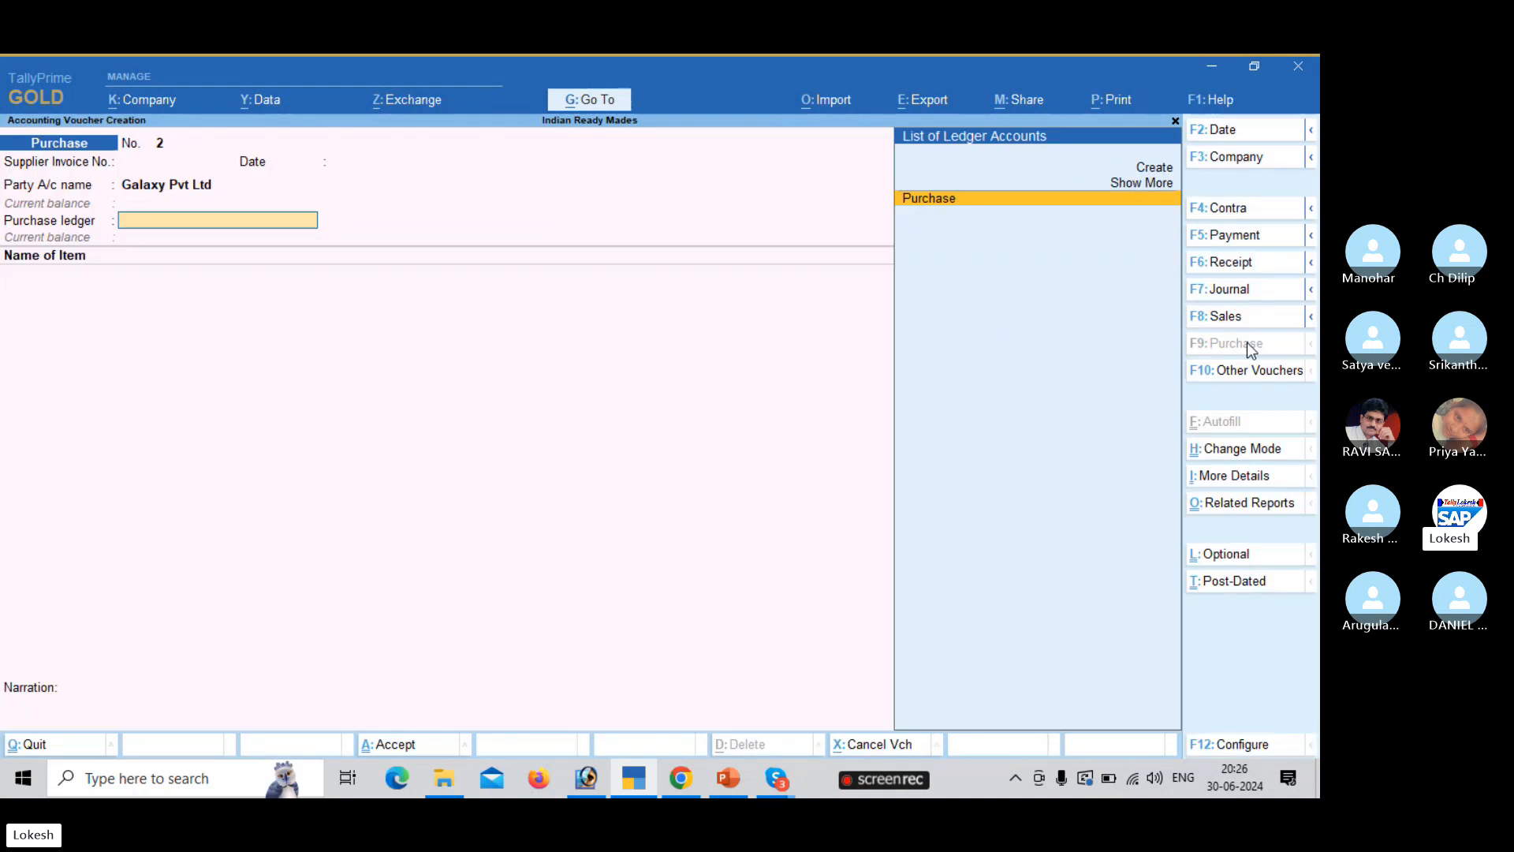
{"action": "key", "text": "Return"}
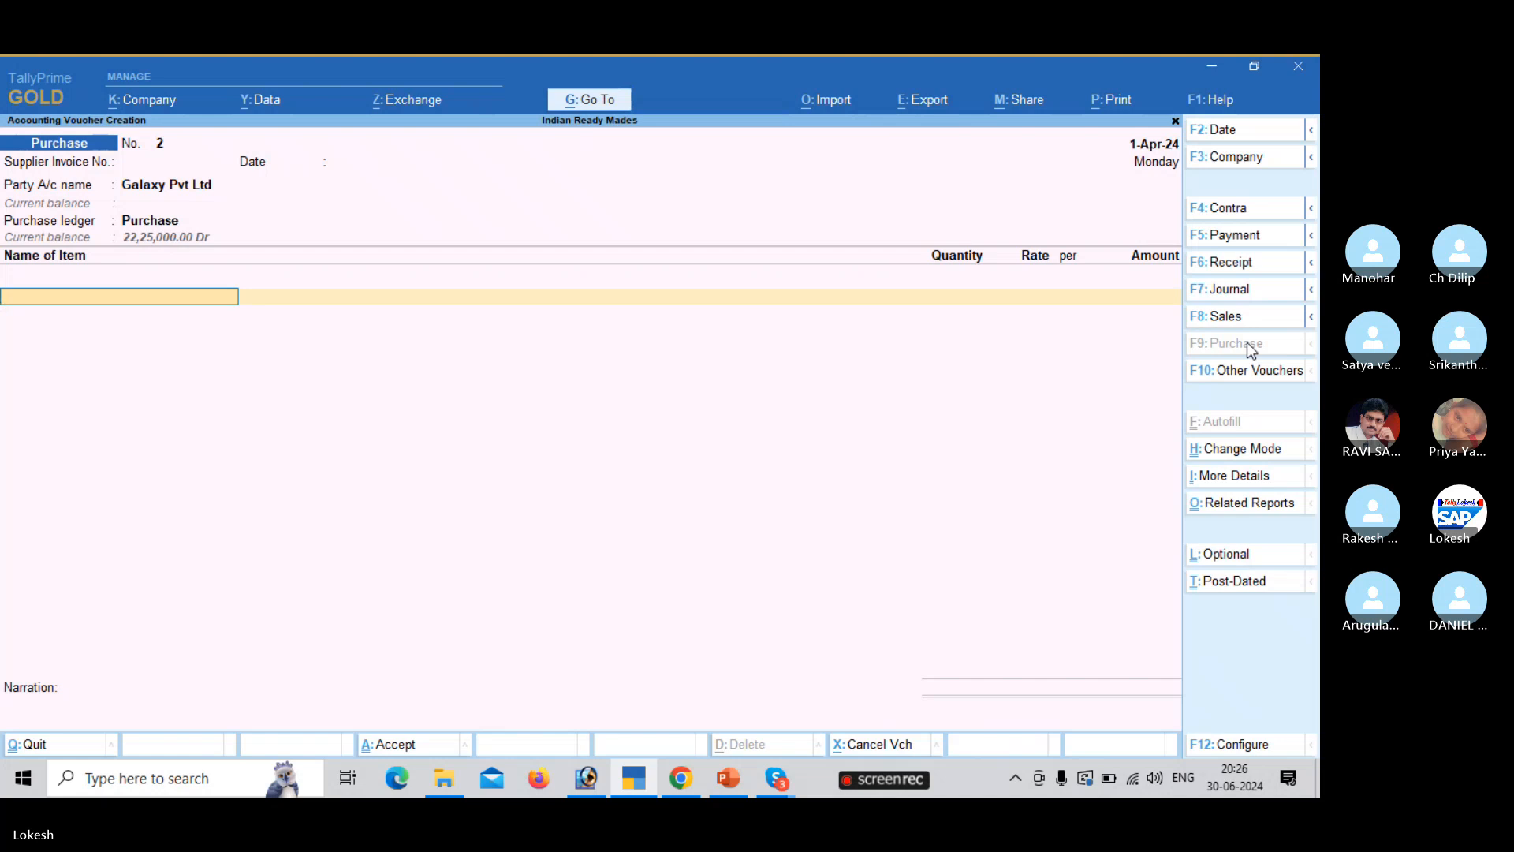
- Enter Pearl Buttons in the purchase voucher with a quantity of 2,000 dz at a rate of 50.00
{"action": "key", "text": "Return"}
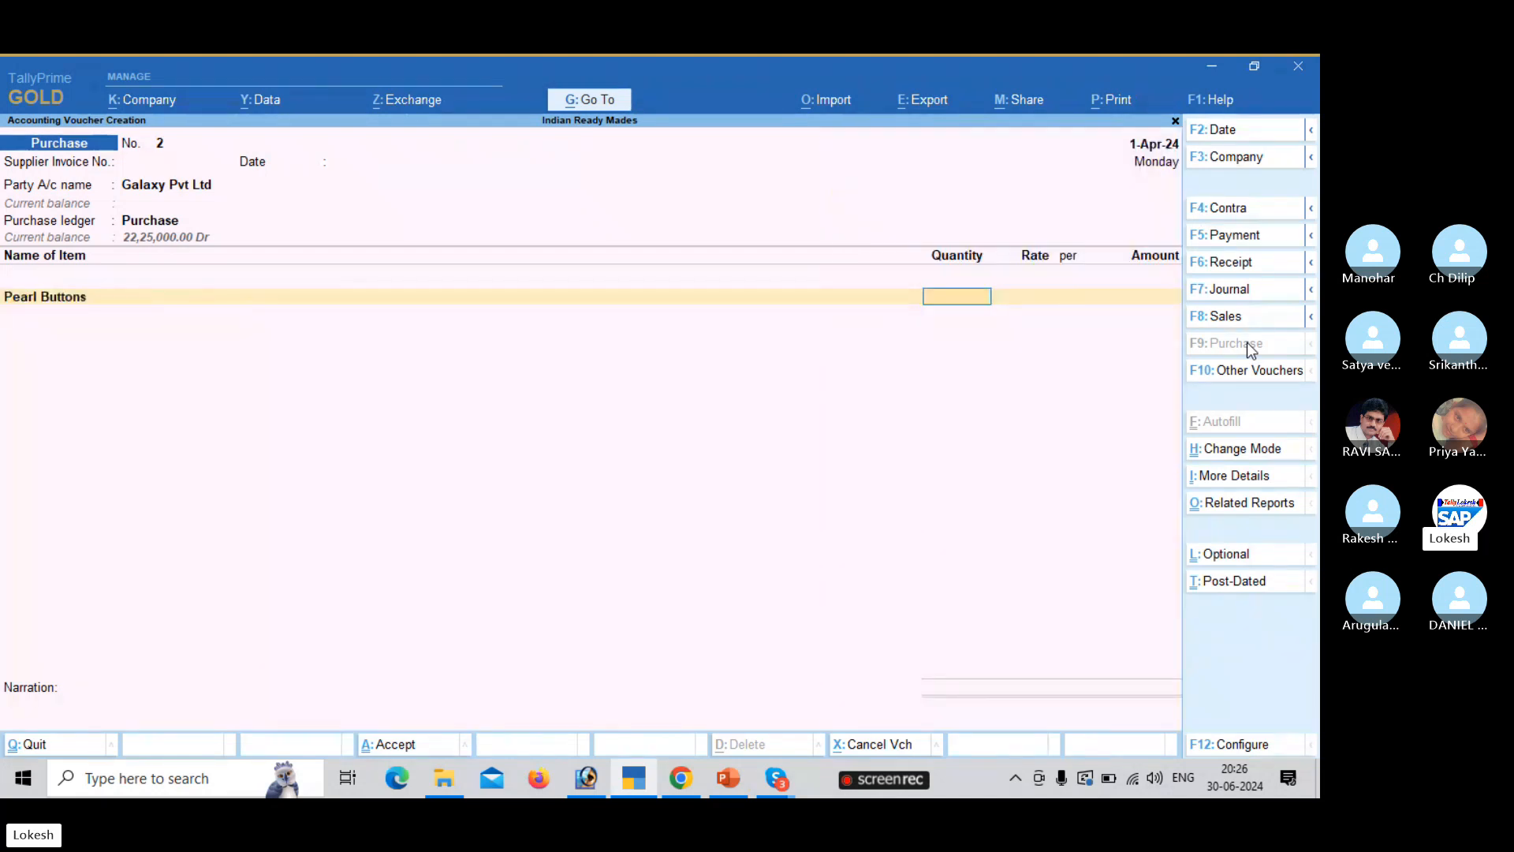
{"action": "type", "text": "2000"}
{"action": "key", "text": "Return"}
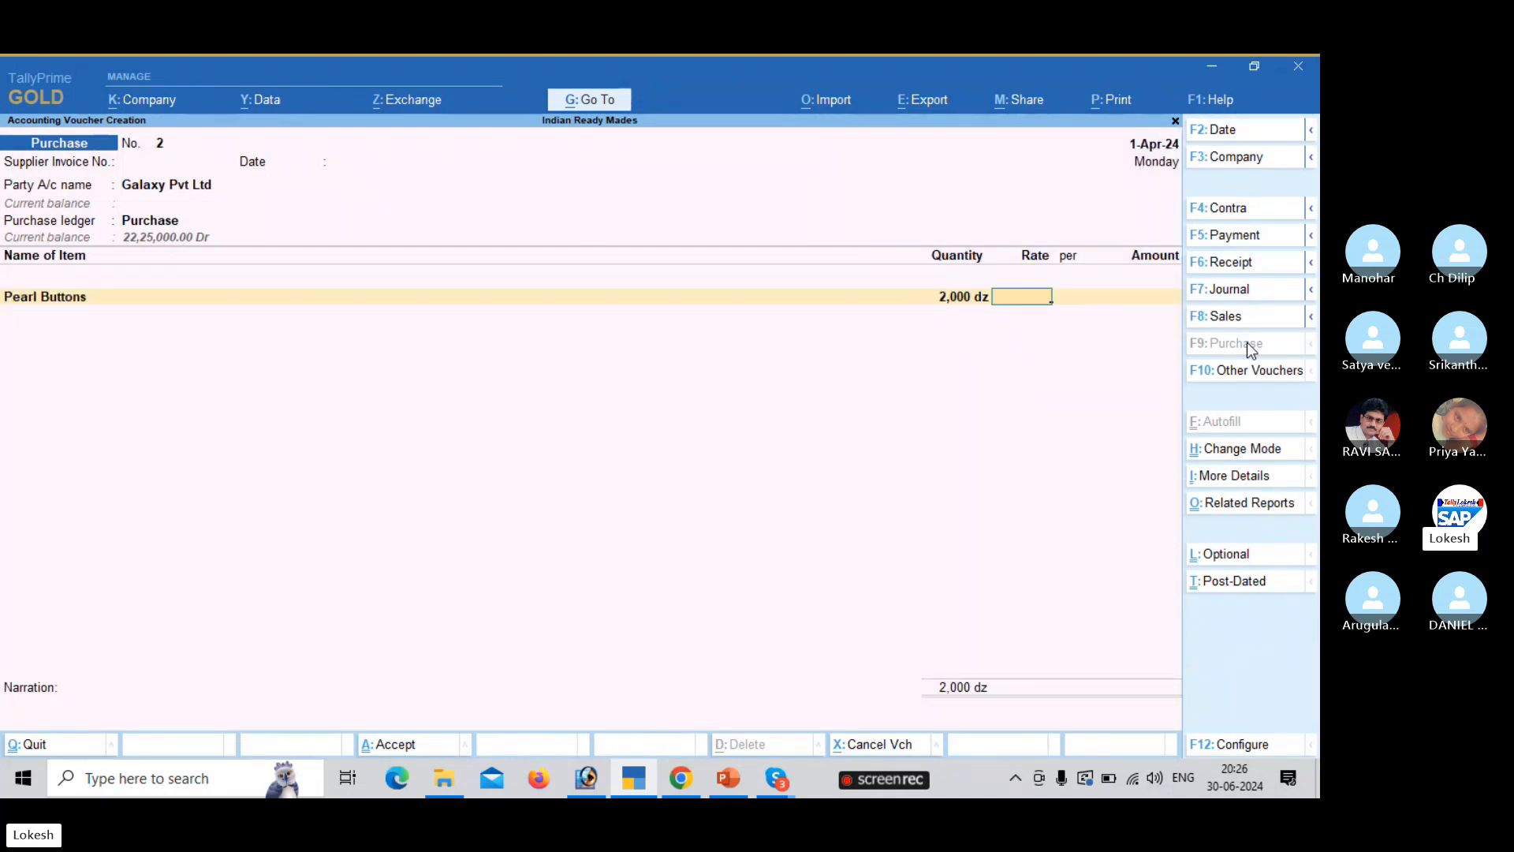
{"action": "type", "text": "50"}
{"action": "key", "text": "Return"}
{"action": "key", "text": "Return"}
{"action": "key", "text": "Return"}
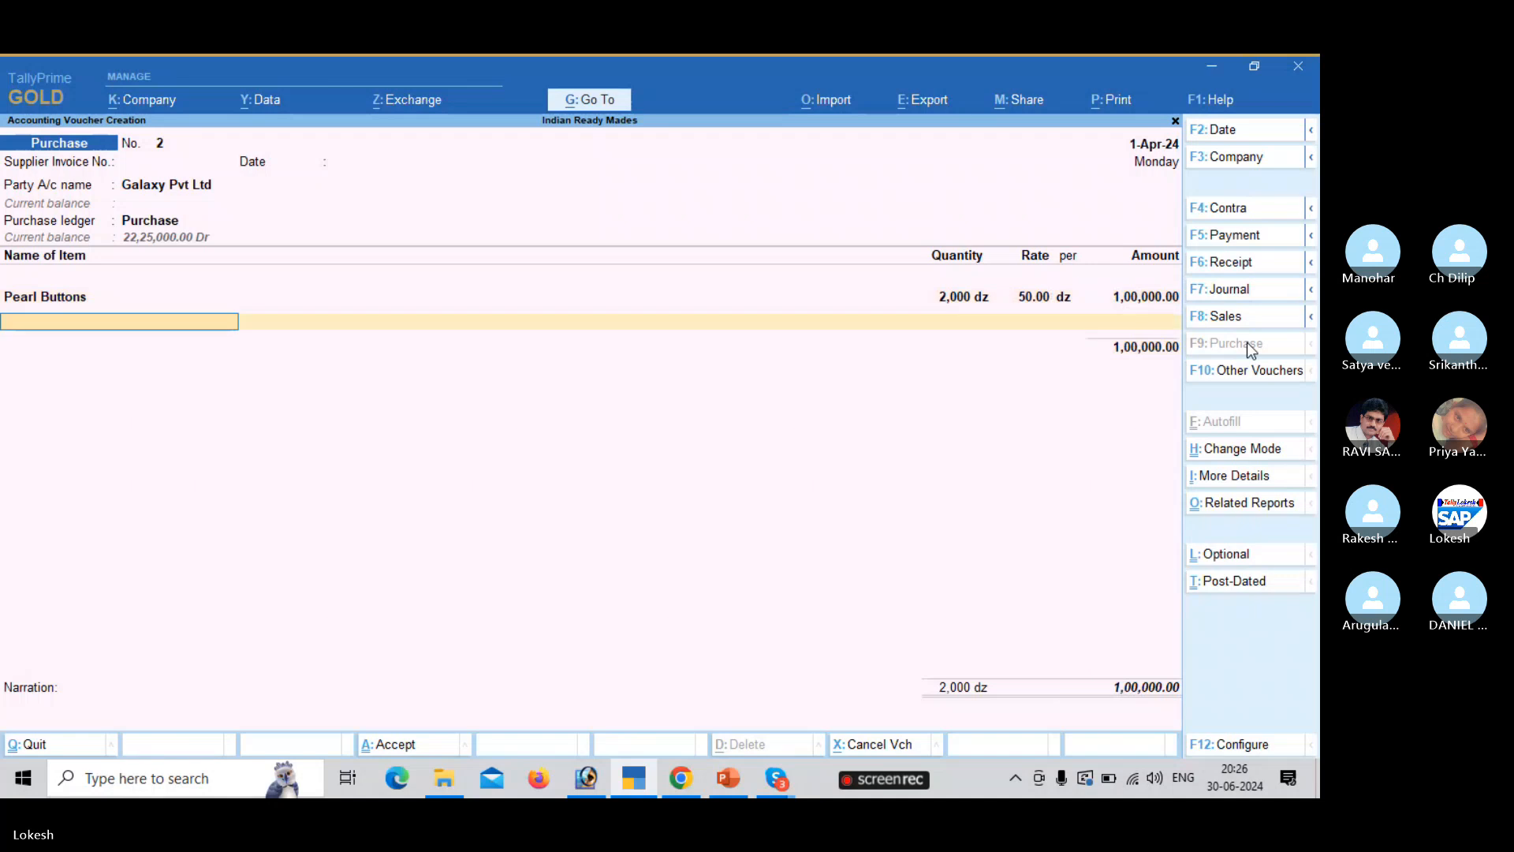
- Add Metal Buttons to the purchase voucher with a quantity of 1,300 dz at 40.00, and finish the item list
{"action": "type", "text": "me"}
{"action": "key", "text": "Return"}
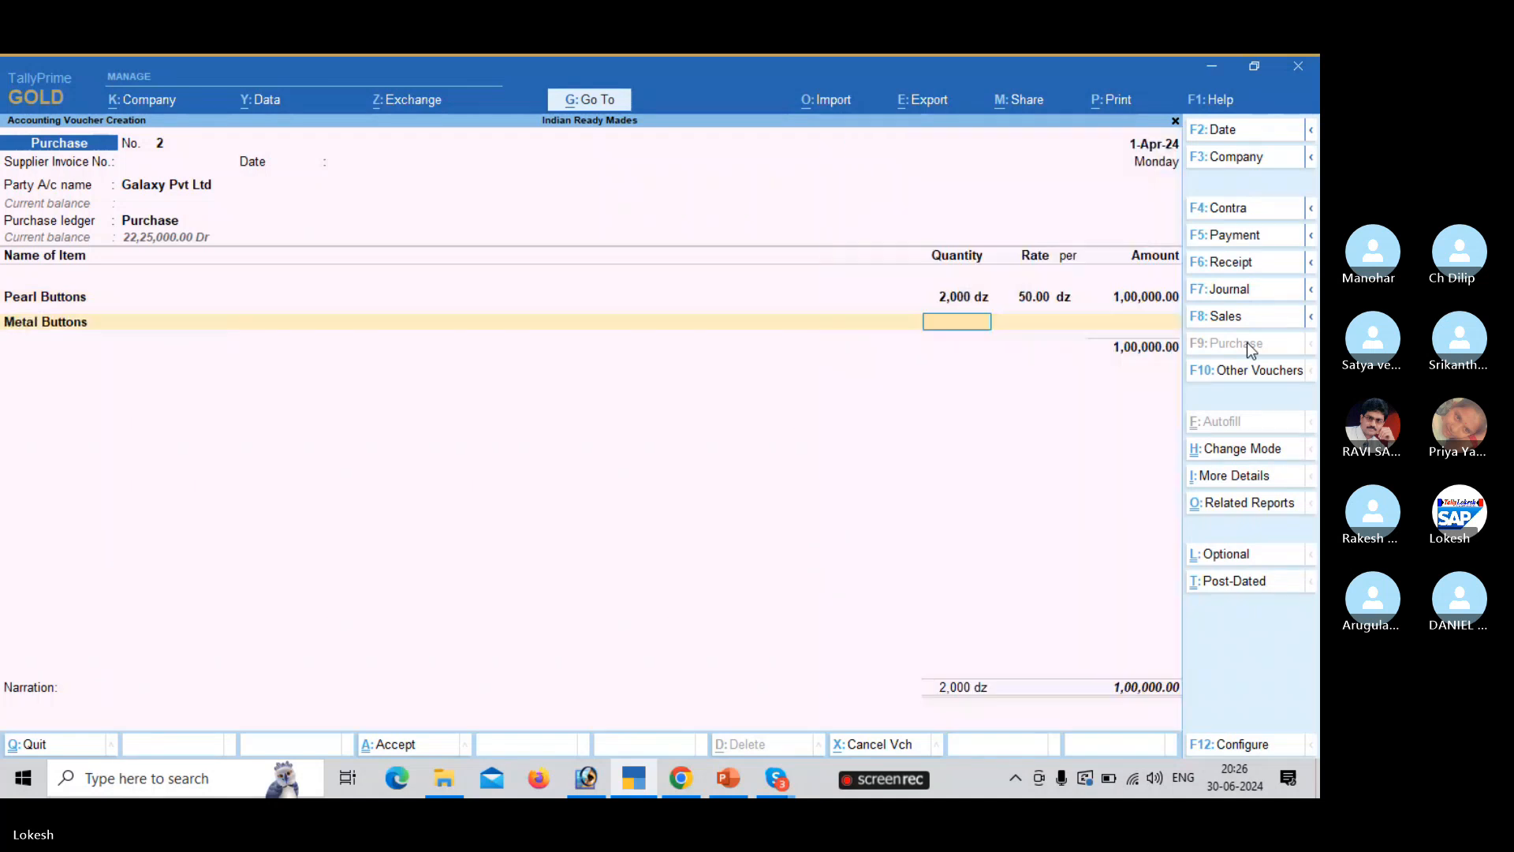
{"action": "type", "text": "1300"}
{"action": "key", "text": "Return"}
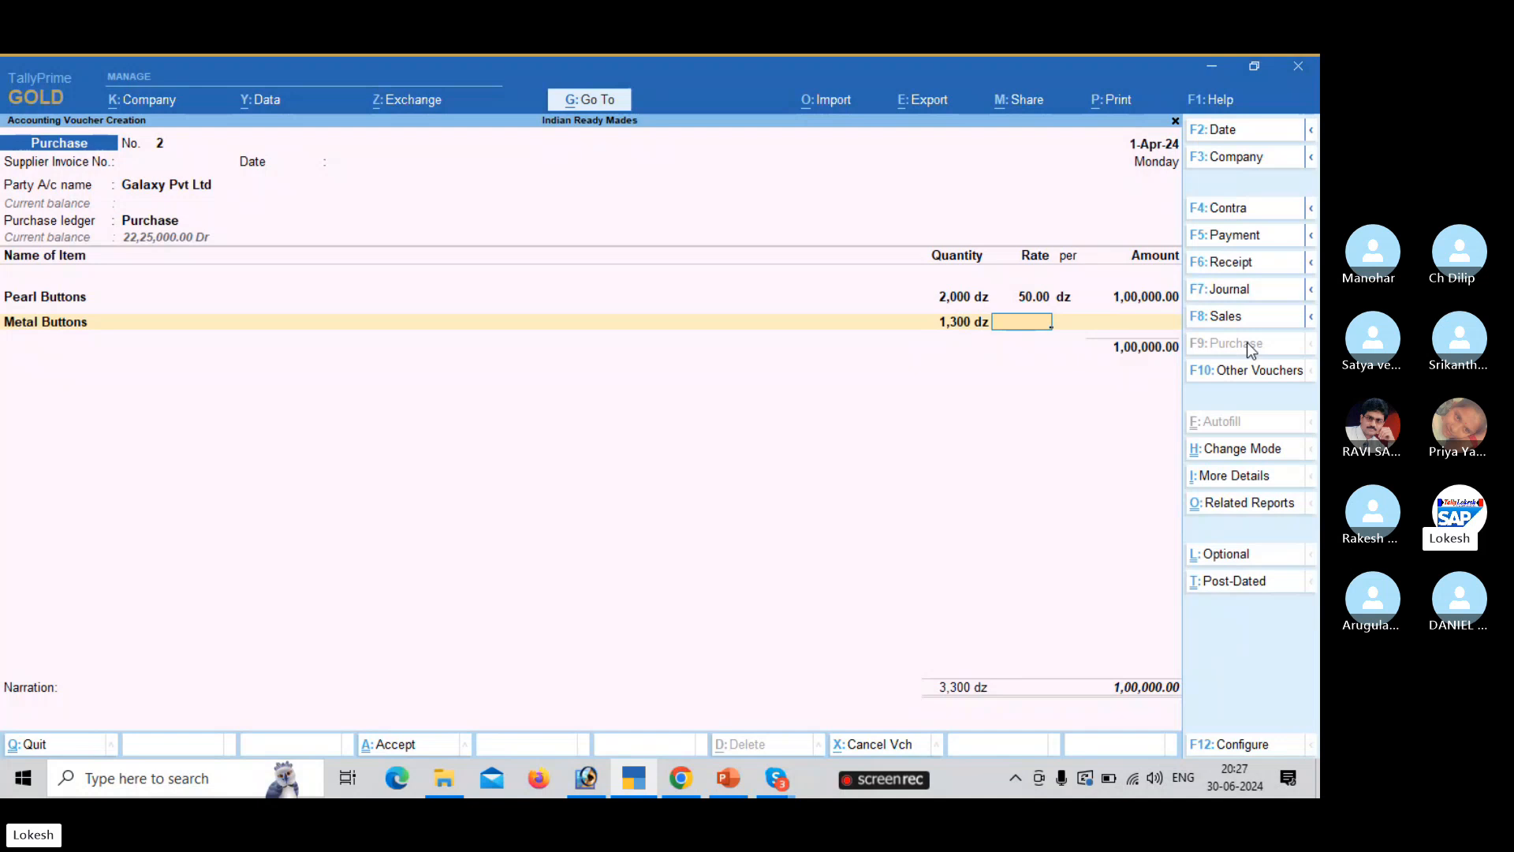
{"action": "type", "text": "40"}
{"action": "key", "text": "Return"}
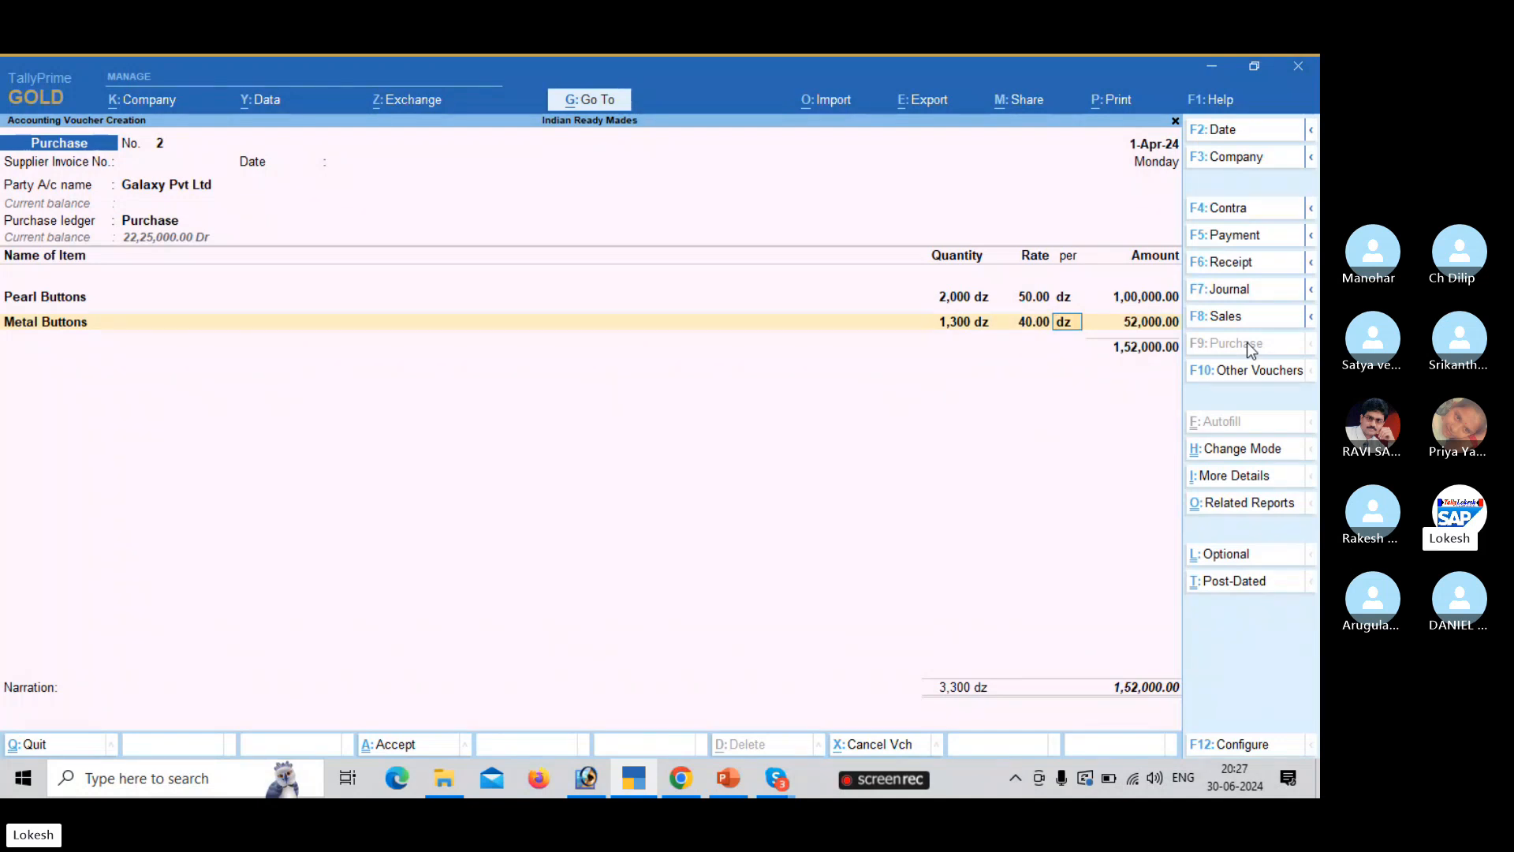
{"action": "key", "text": "Return"}
{"action": "key", "text": "Return"}
{"action": "key", "text": "Return"}
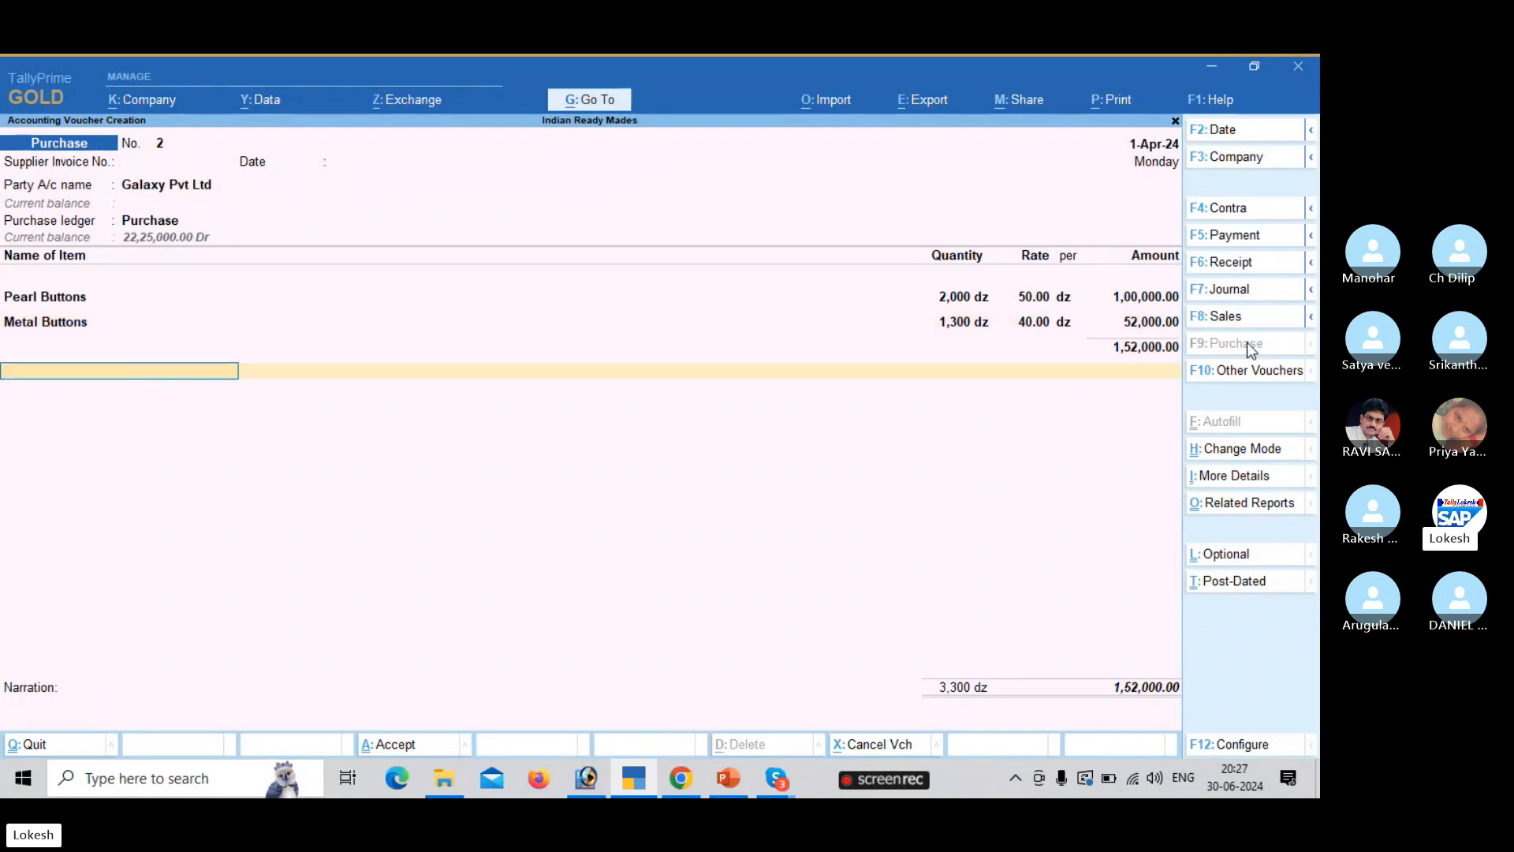
- Save the Galaxy Pvt Ltd purchase voucher without additional ledgers or a narration
{"action": "key", "text": "Return"}
{"action": "key", "text": "Return"}
{"action": "key", "text": "Return"}
{"action": "key", "text": "Return"}
{"action": "key", "text": "Return"}
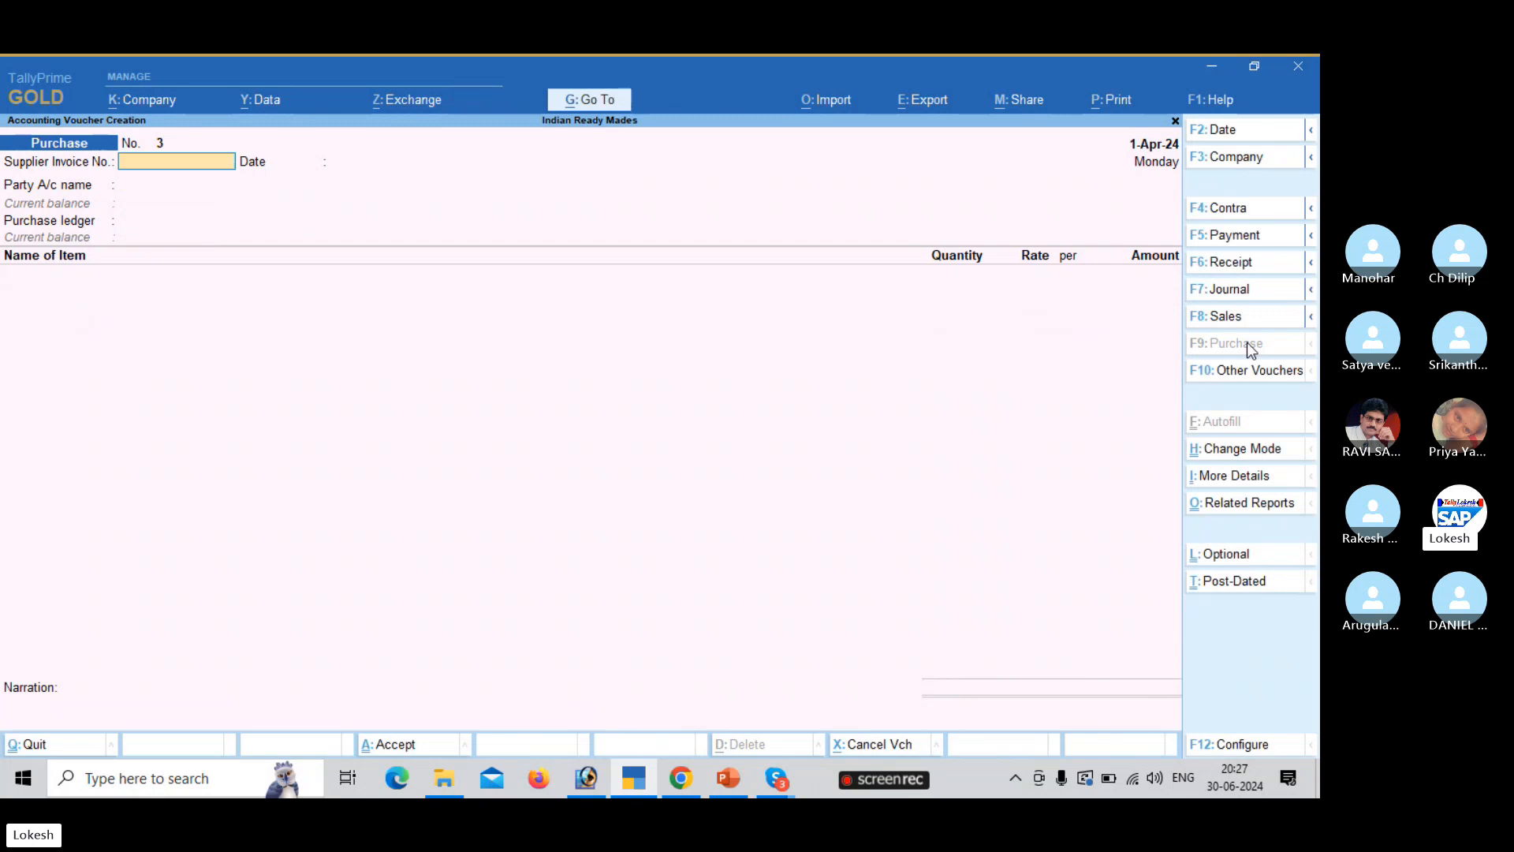
- Start a Purchase voucher with Niraja Traders as the party and Purchase as the ledger, leaving the receipt details blank and keeping the default party details
{"action": "key", "text": "Down"}
{"action": "key", "text": "Down"}
{"action": "key", "text": "Down"}
{"action": "key", "text": "Down"}
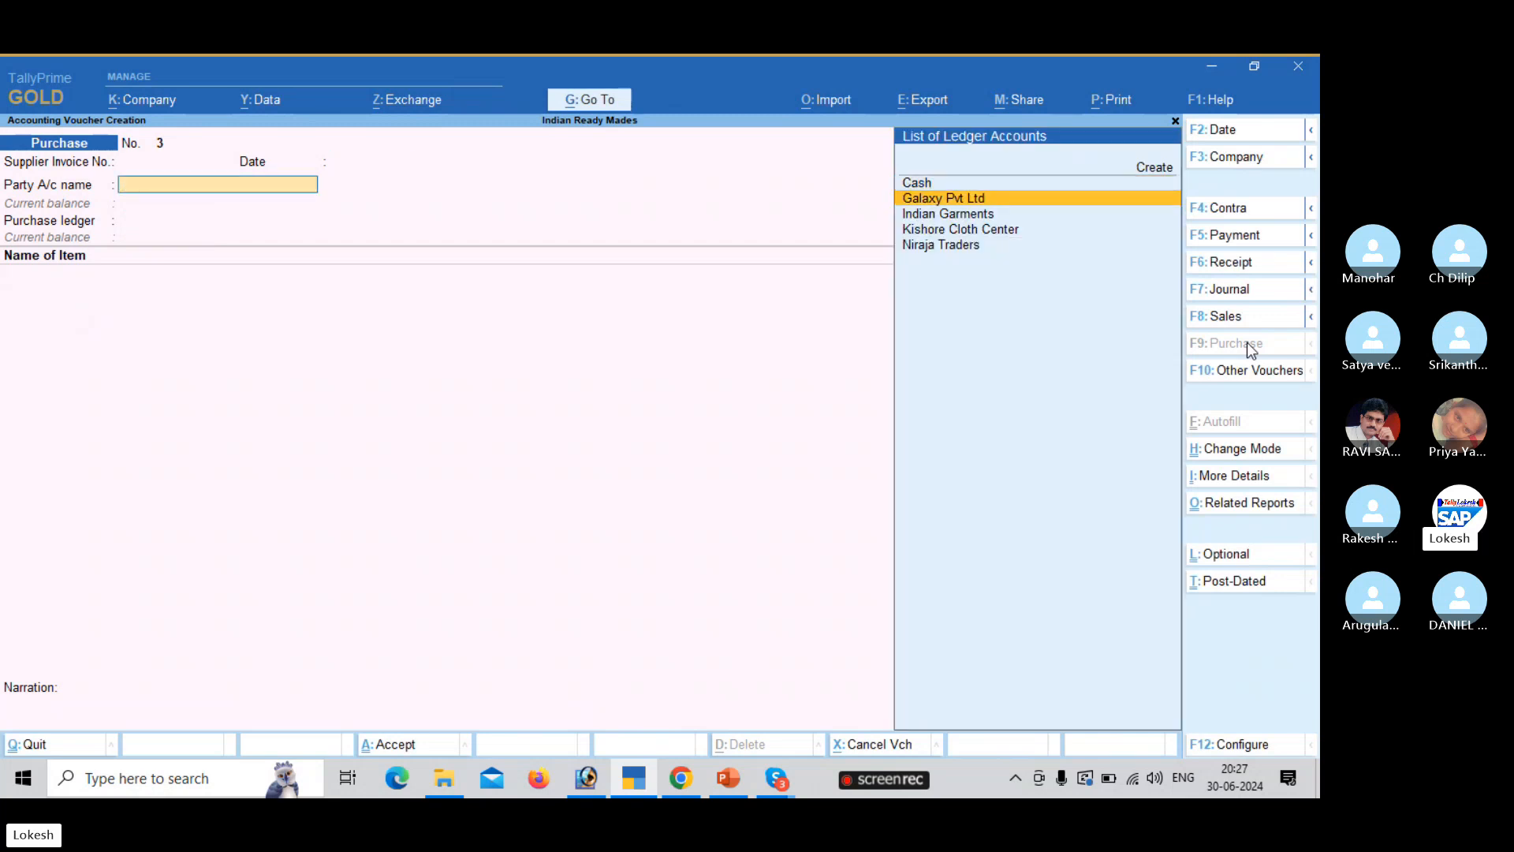
{"action": "key", "text": "Return"}
{"action": "key", "text": "Return"}
{"action": "key", "text": "Return"}
{"action": "key", "text": "Return"}
{"action": "key", "text": "Return"}
{"action": "key", "text": "Return"}
{"action": "key", "text": "Return"}
{"action": "key", "text": "Return"}
{"action": "key", "text": "Return"}
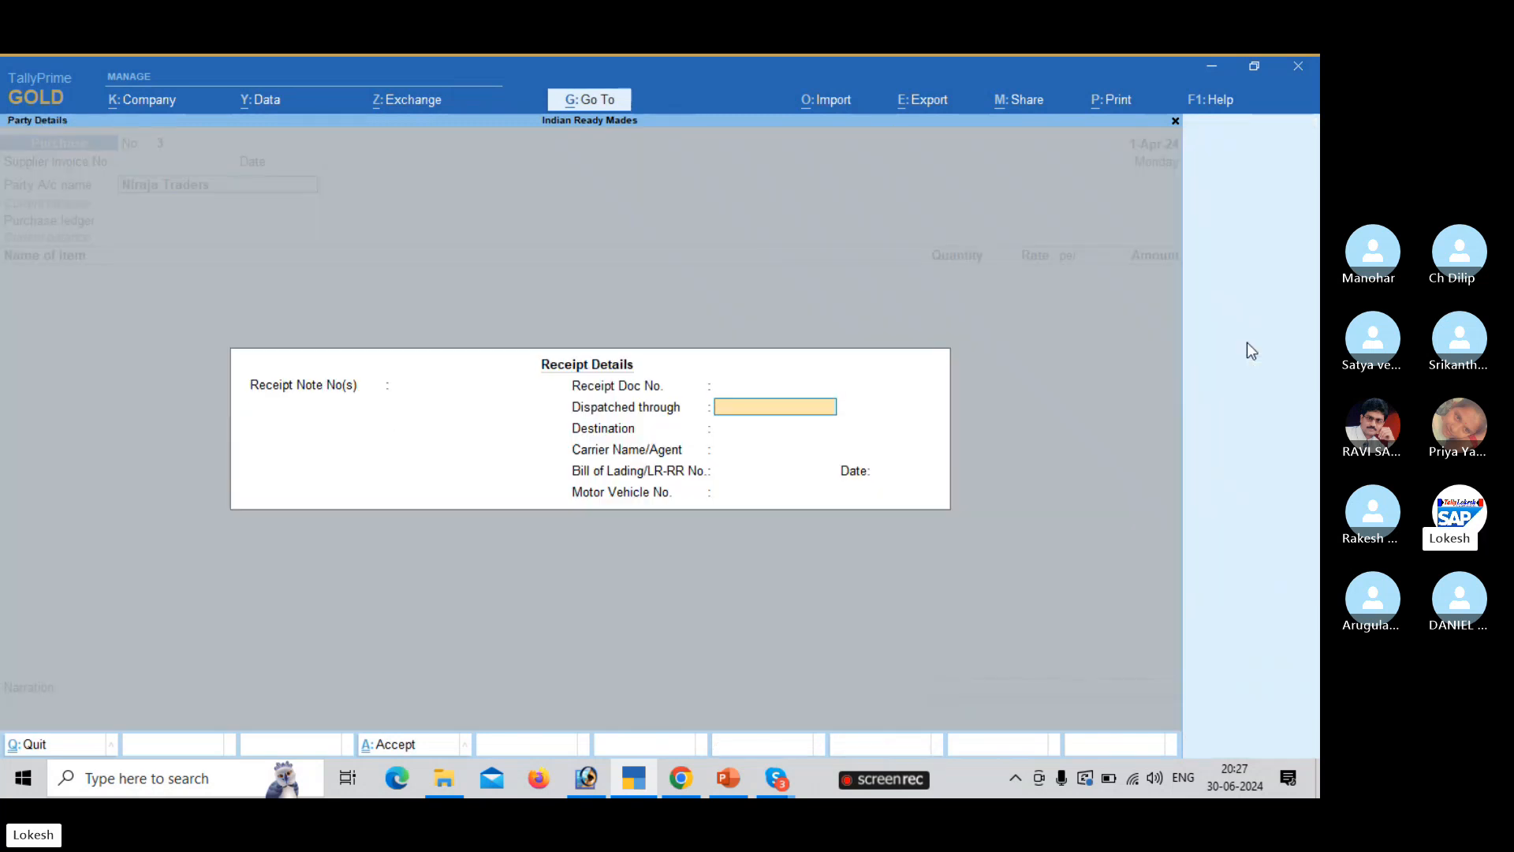
{"action": "key", "text": "Return"}
{"action": "key", "text": "Return"}
{"action": "key", "text": "Return"}
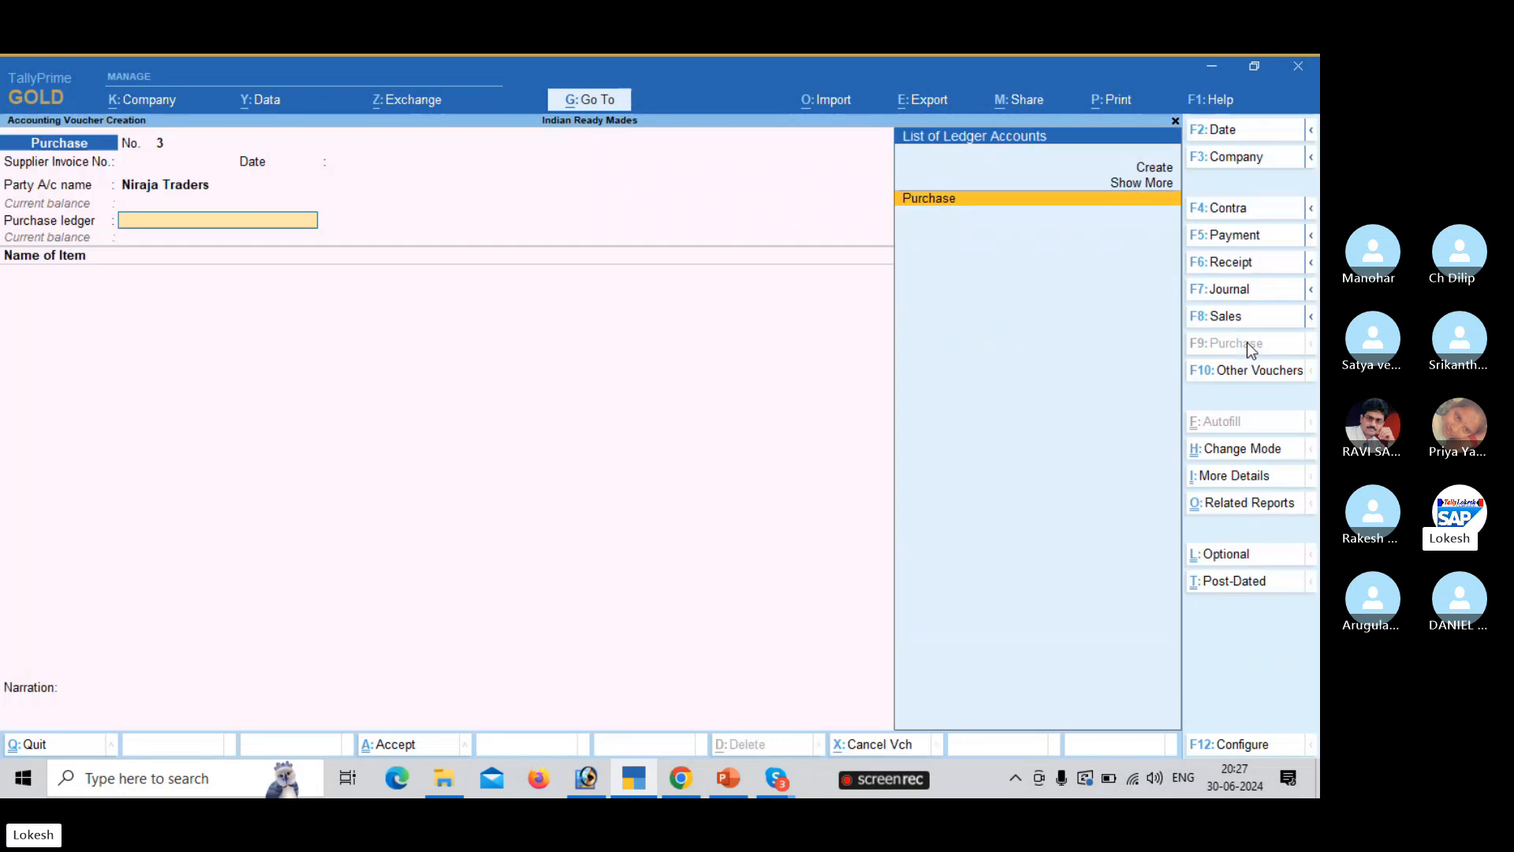
{"action": "key", "text": "Return"}
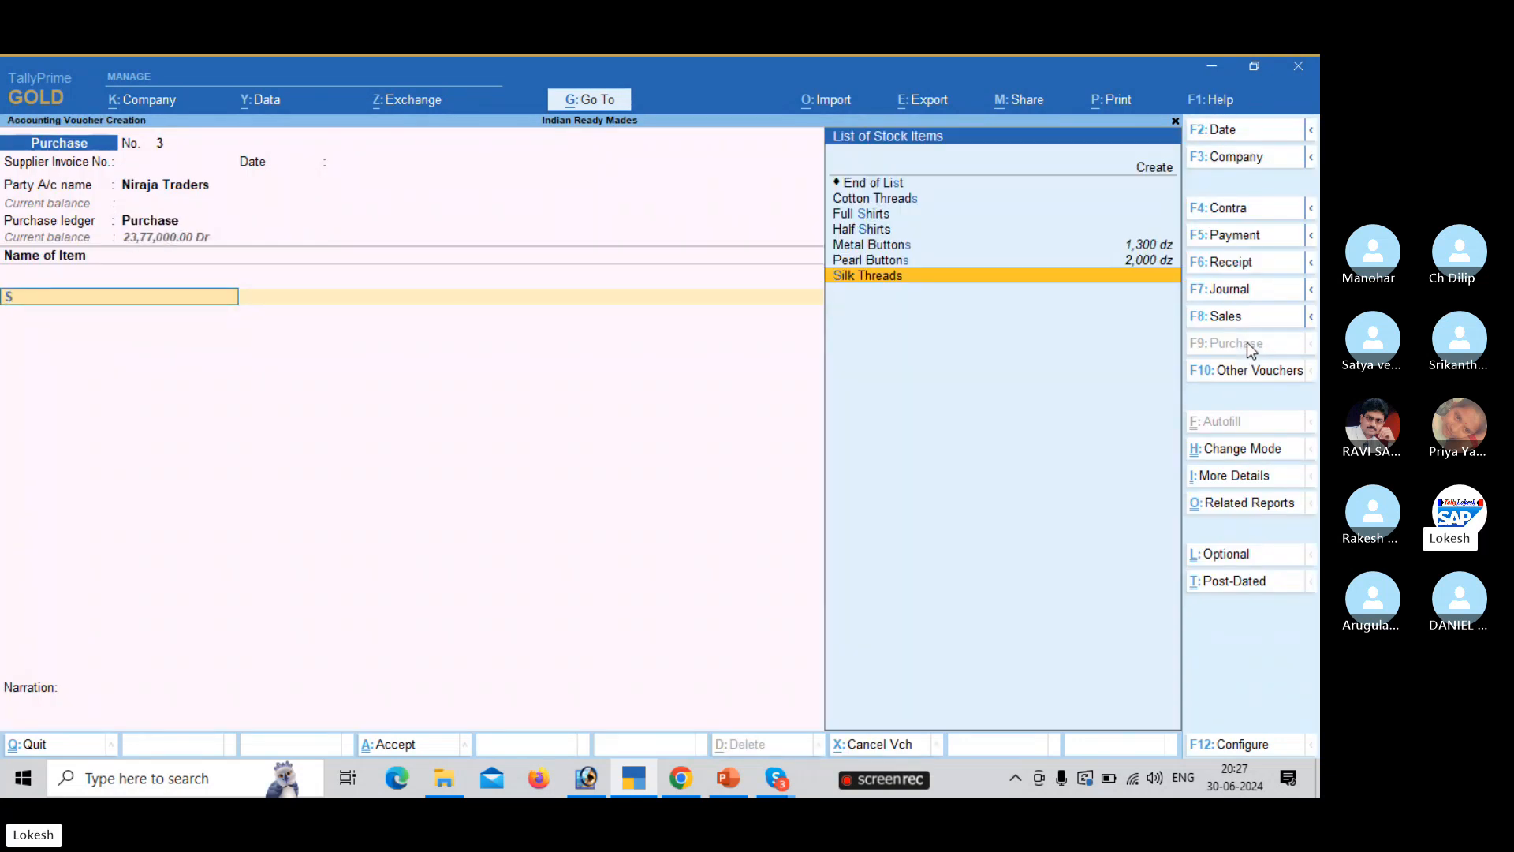
- Enter Silk Threads in the purchase voucher with a quantity of 2,000 pc at a rate of 15.00
{"action": "key", "text": "Return"}
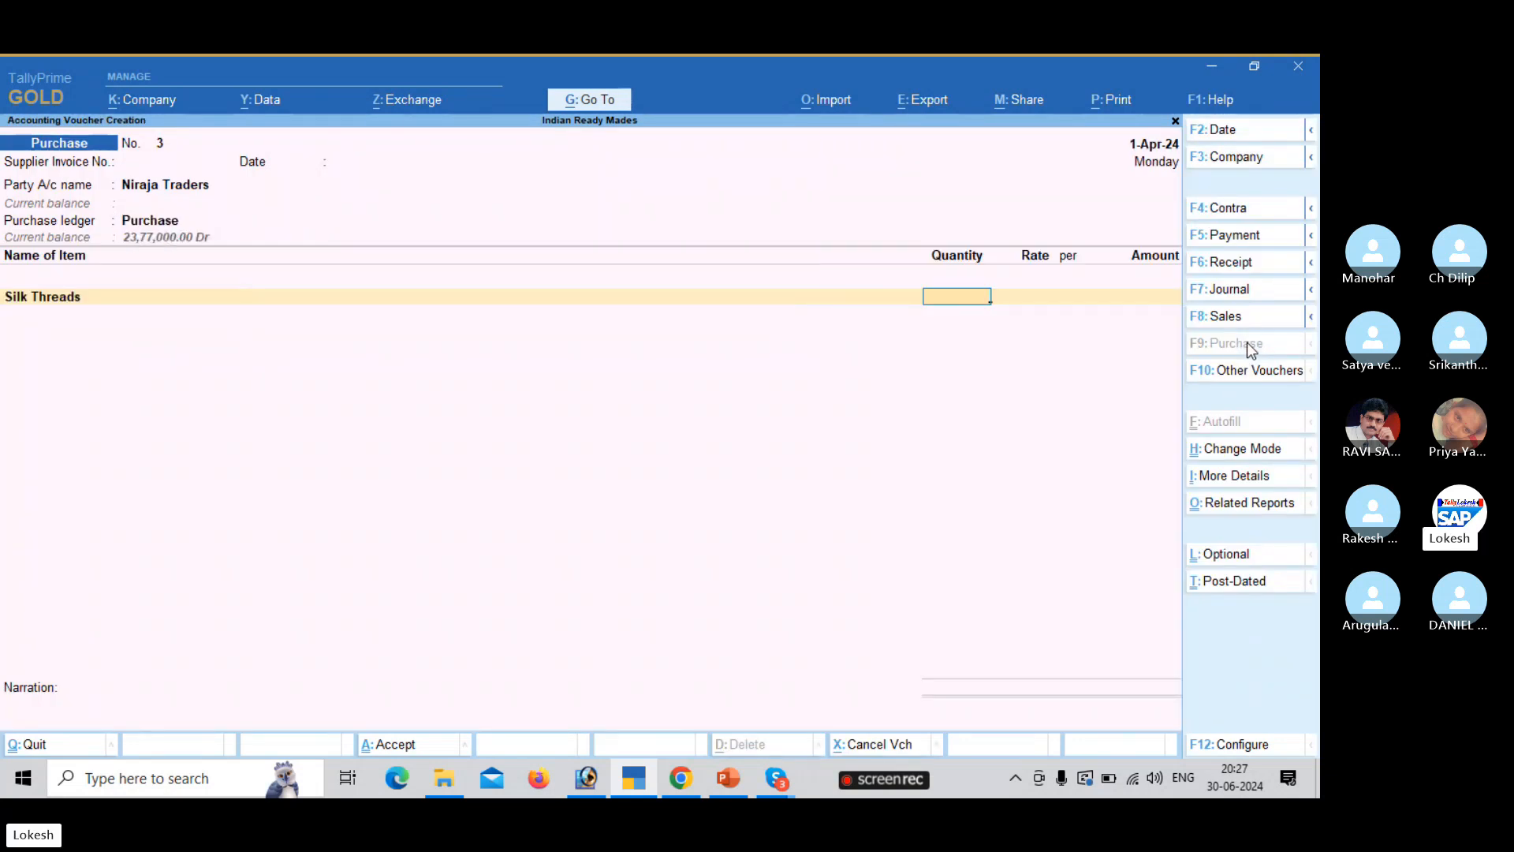
{"action": "type", "text": "2000"}
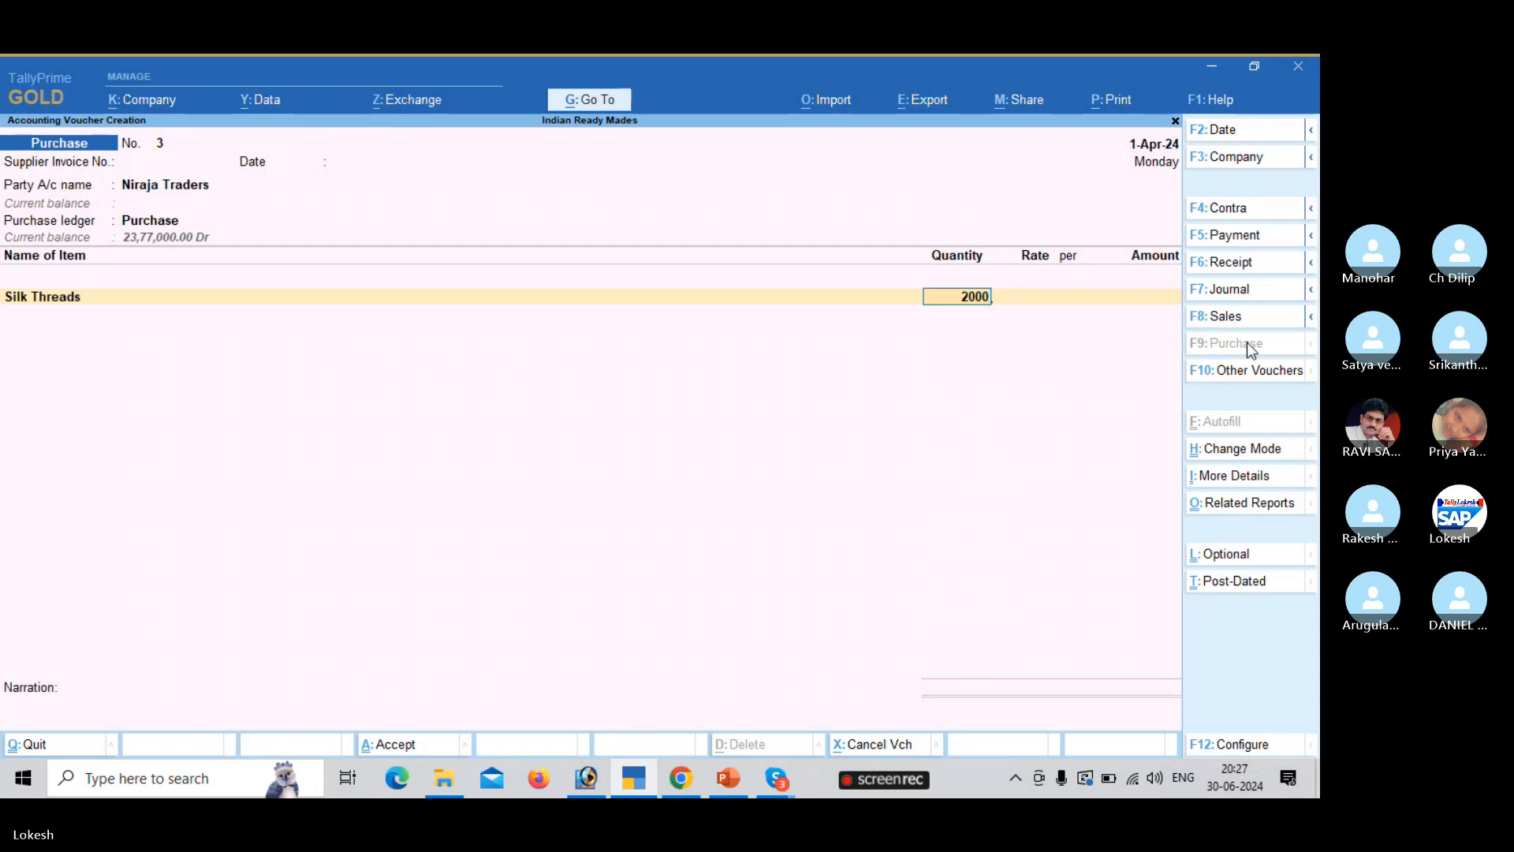
{"action": "key", "text": "Return"}
{"action": "type", "text": "15"}
{"action": "key", "text": "Return"}
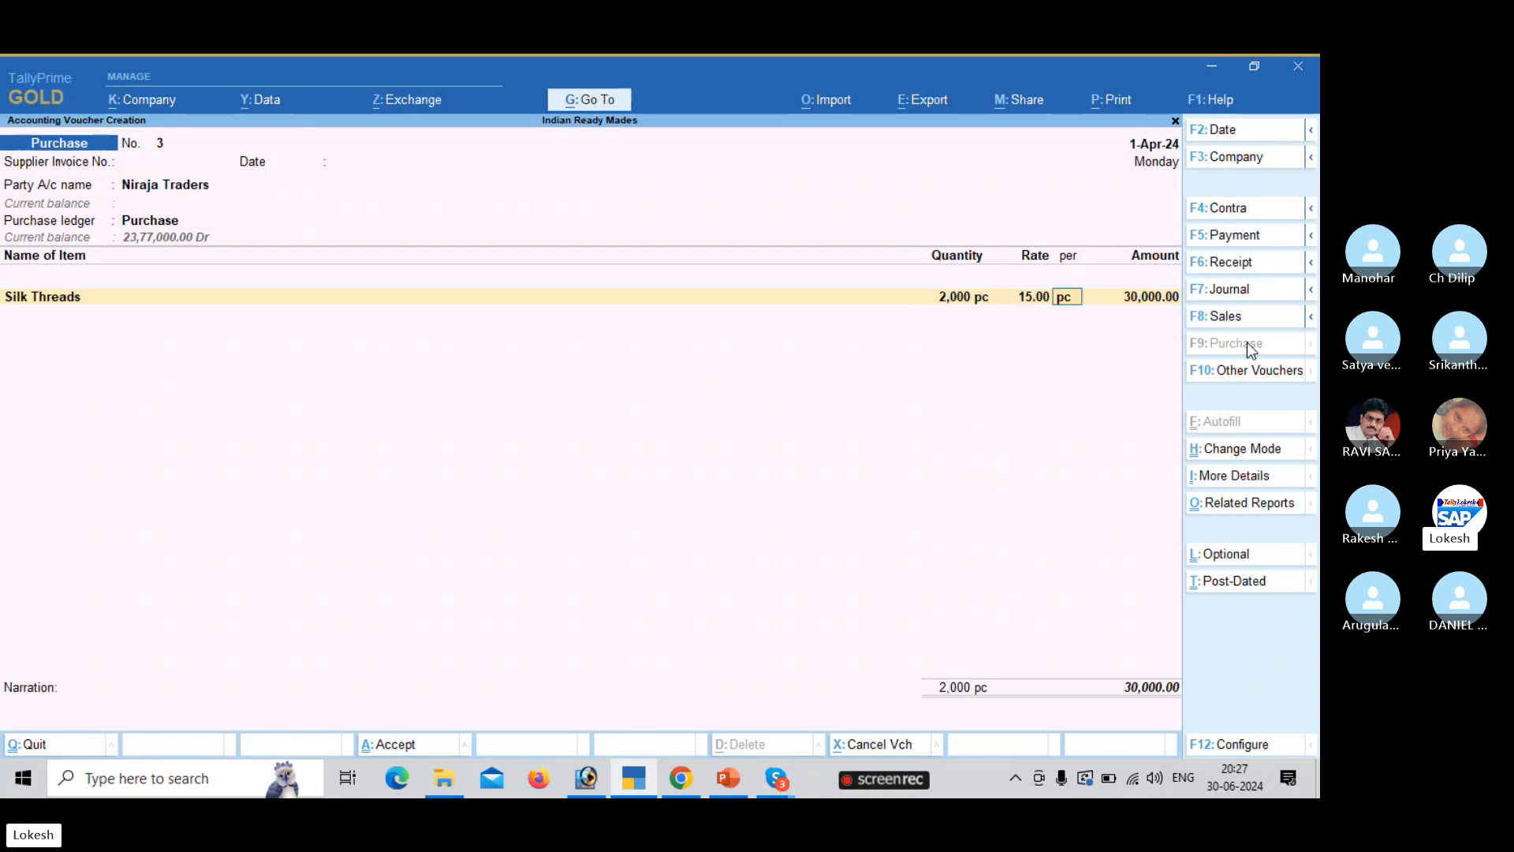
{"action": "key", "text": "Return"}
{"action": "key", "text": "Return"}
- Add Cotton Threads to the purchase voucher with a quantity of 1,500 pc at 20.00, and finish the item list
{"action": "type", "text": "C"}
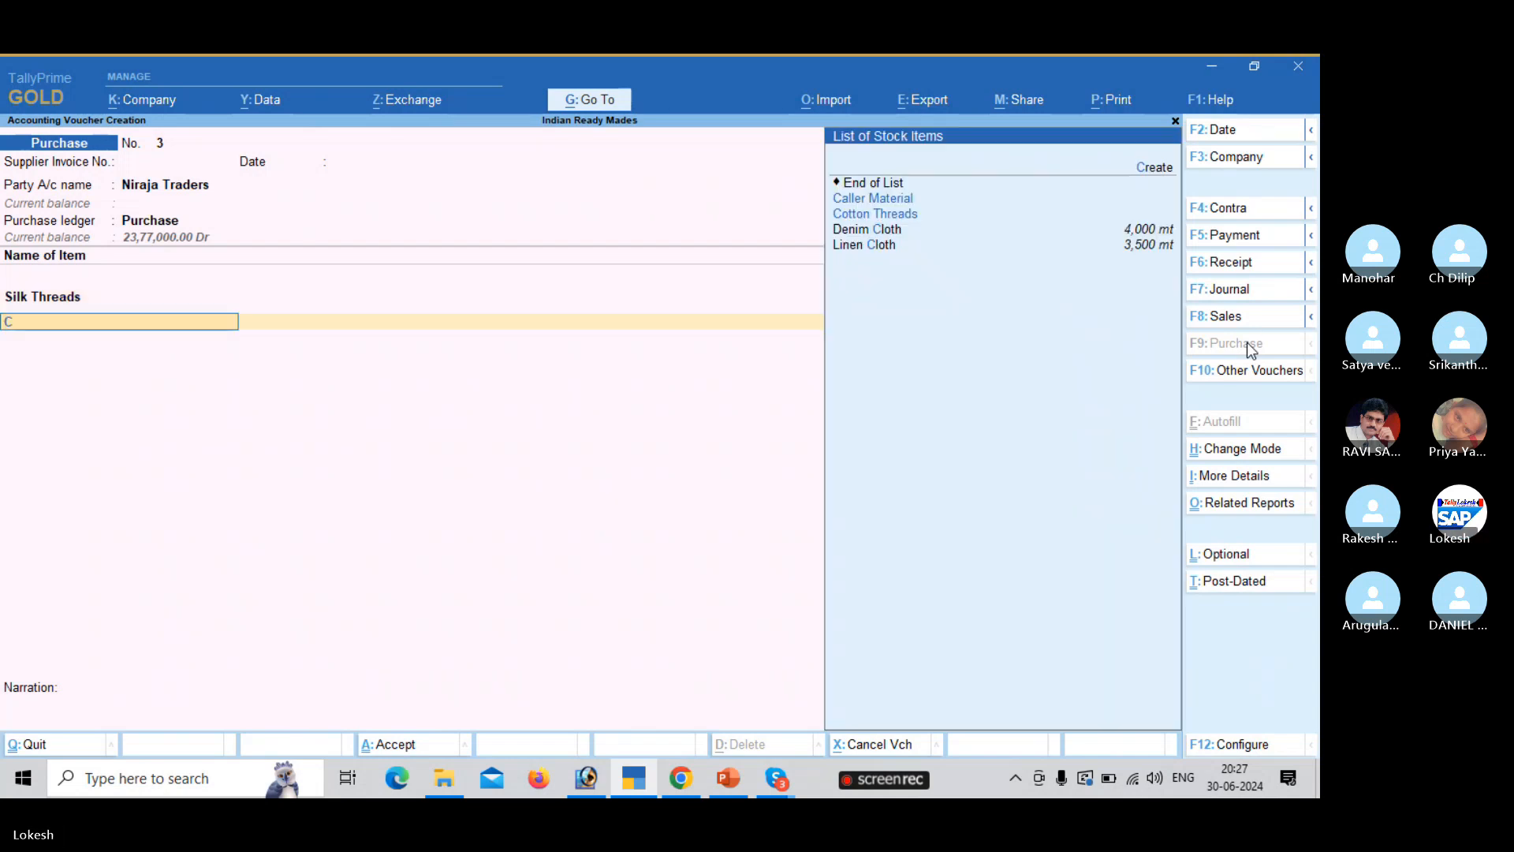
{"action": "key", "text": "Down"}
{"action": "key", "text": "Return"}
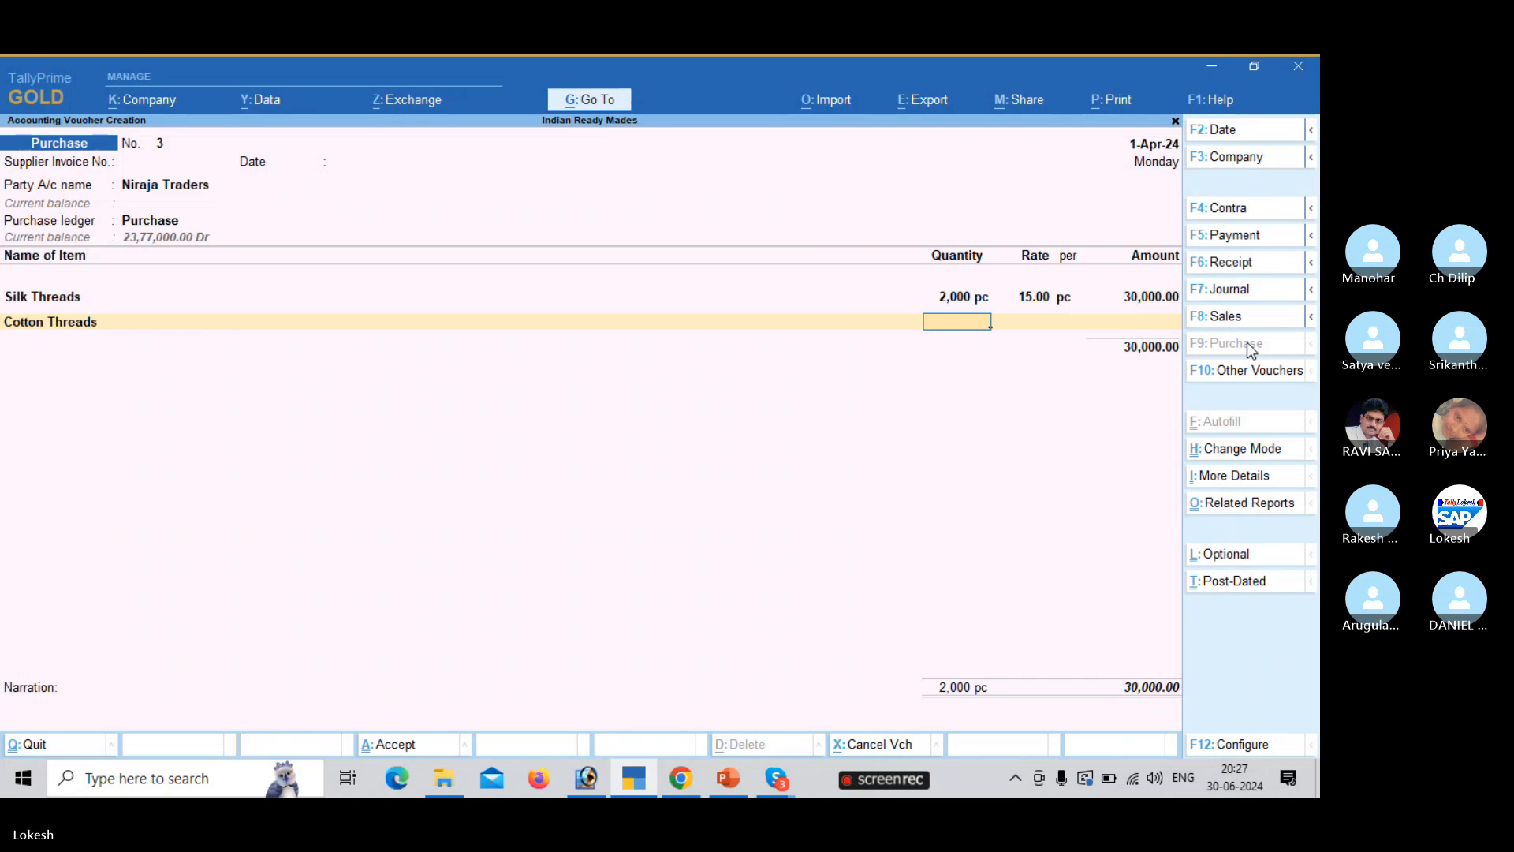
{"action": "type", "text": "1500"}
{"action": "key", "text": "Return"}
{"action": "type", "text": "20"}
{"action": "key", "text": "Return"}
{"action": "key", "text": "Return"}
{"action": "key", "text": "Return"}
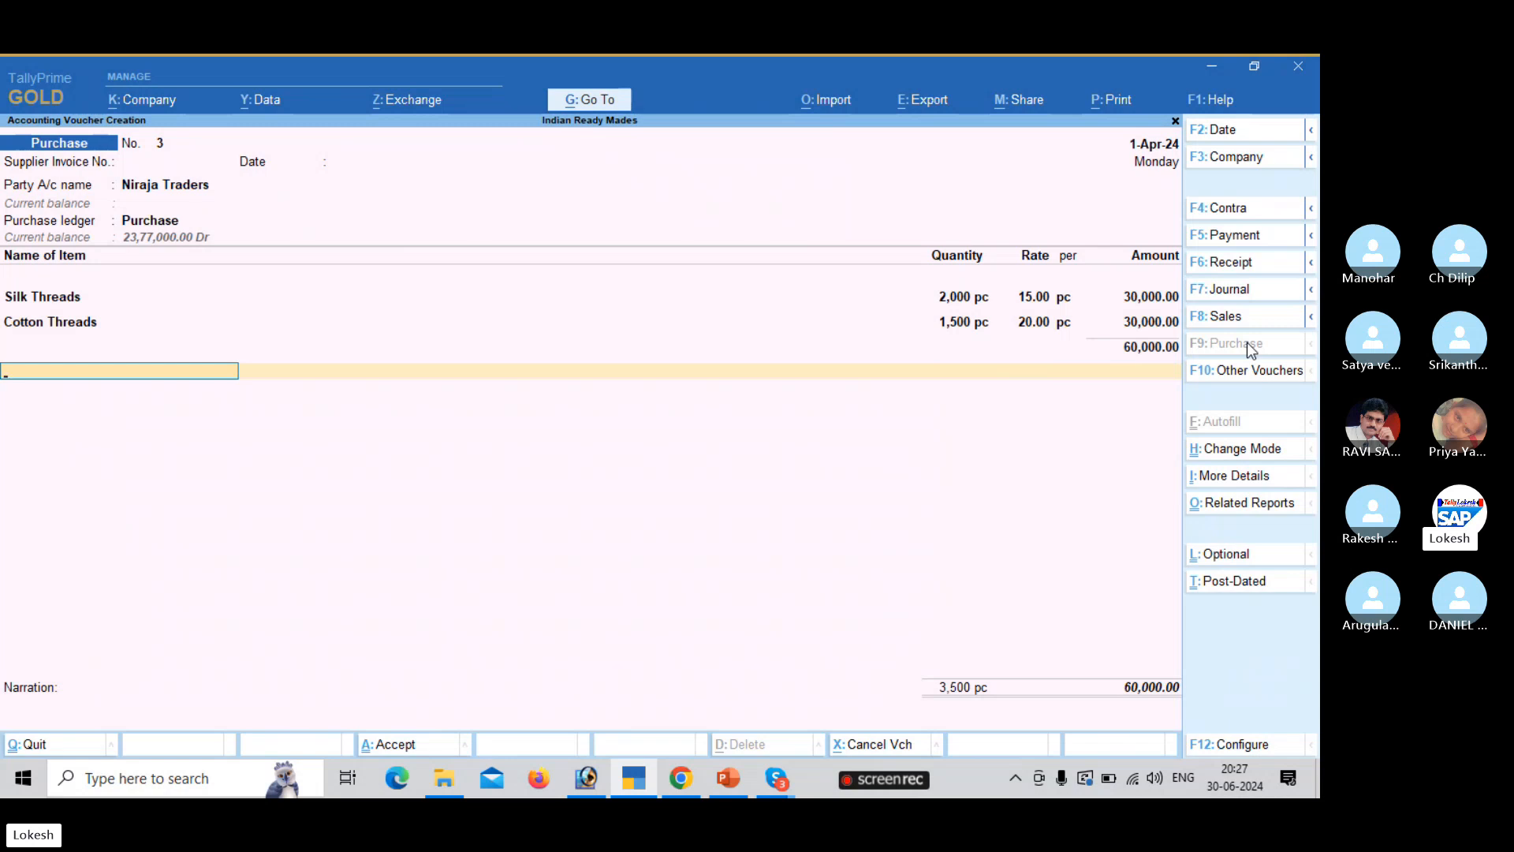
- Save the Niraja Traders purchase voucher without additional ledgers or a narration
{"action": "key", "text": "Return"}
{"action": "key", "text": "Return"}
{"action": "key", "text": "Return"}
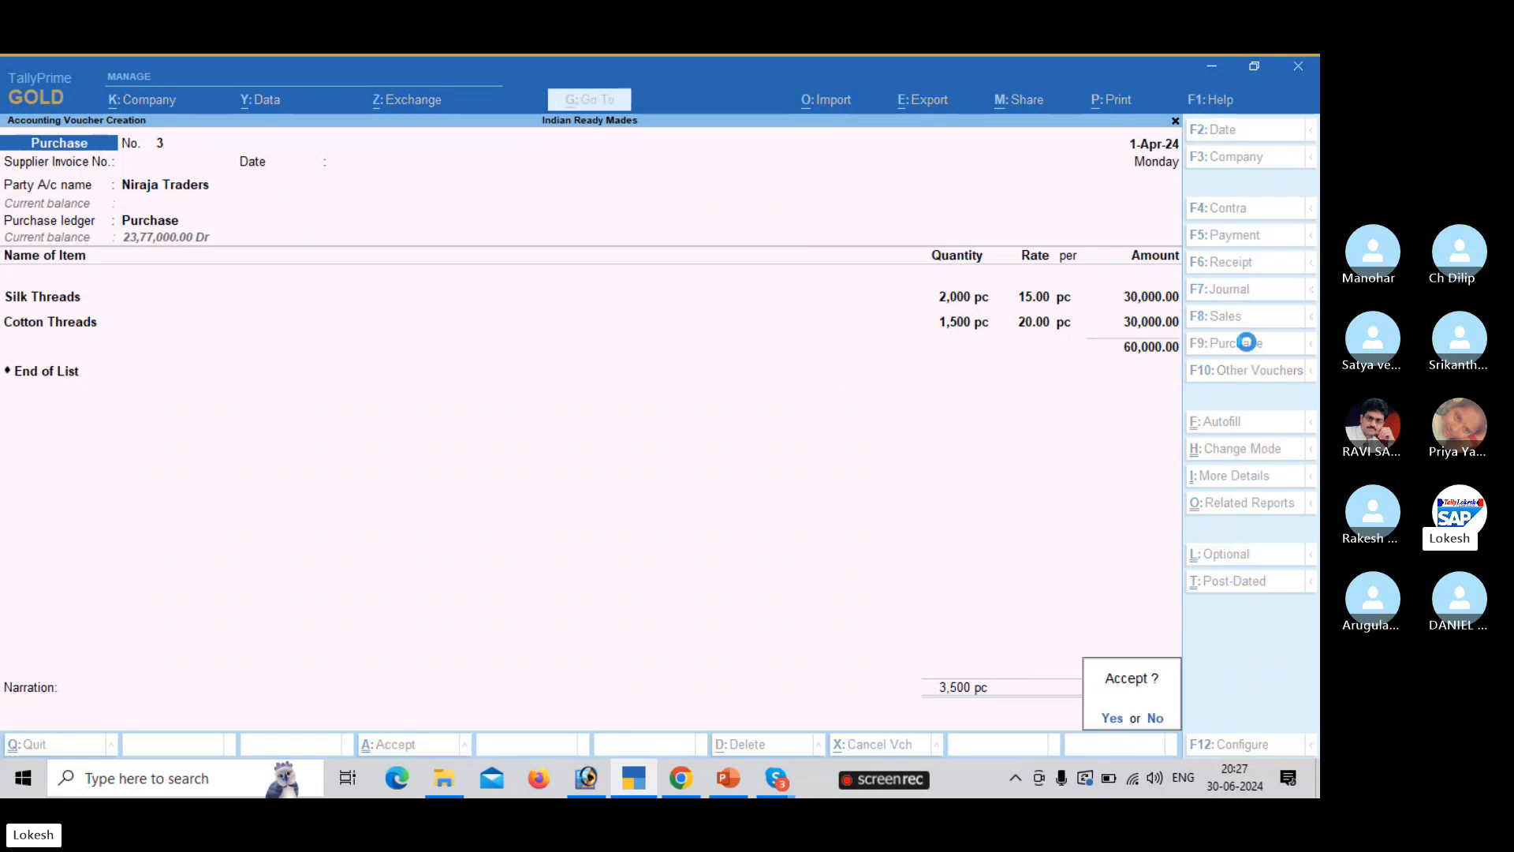
{"action": "key", "text": "Return"}
- Start a Purchase voucher with Cash as the party and Purchase as the ledger, leaving the receipt details blank and keeping the default party details
{"action": "key", "text": "Return"}
{"action": "key", "text": "Return"}
{"action": "key", "text": "Return"}
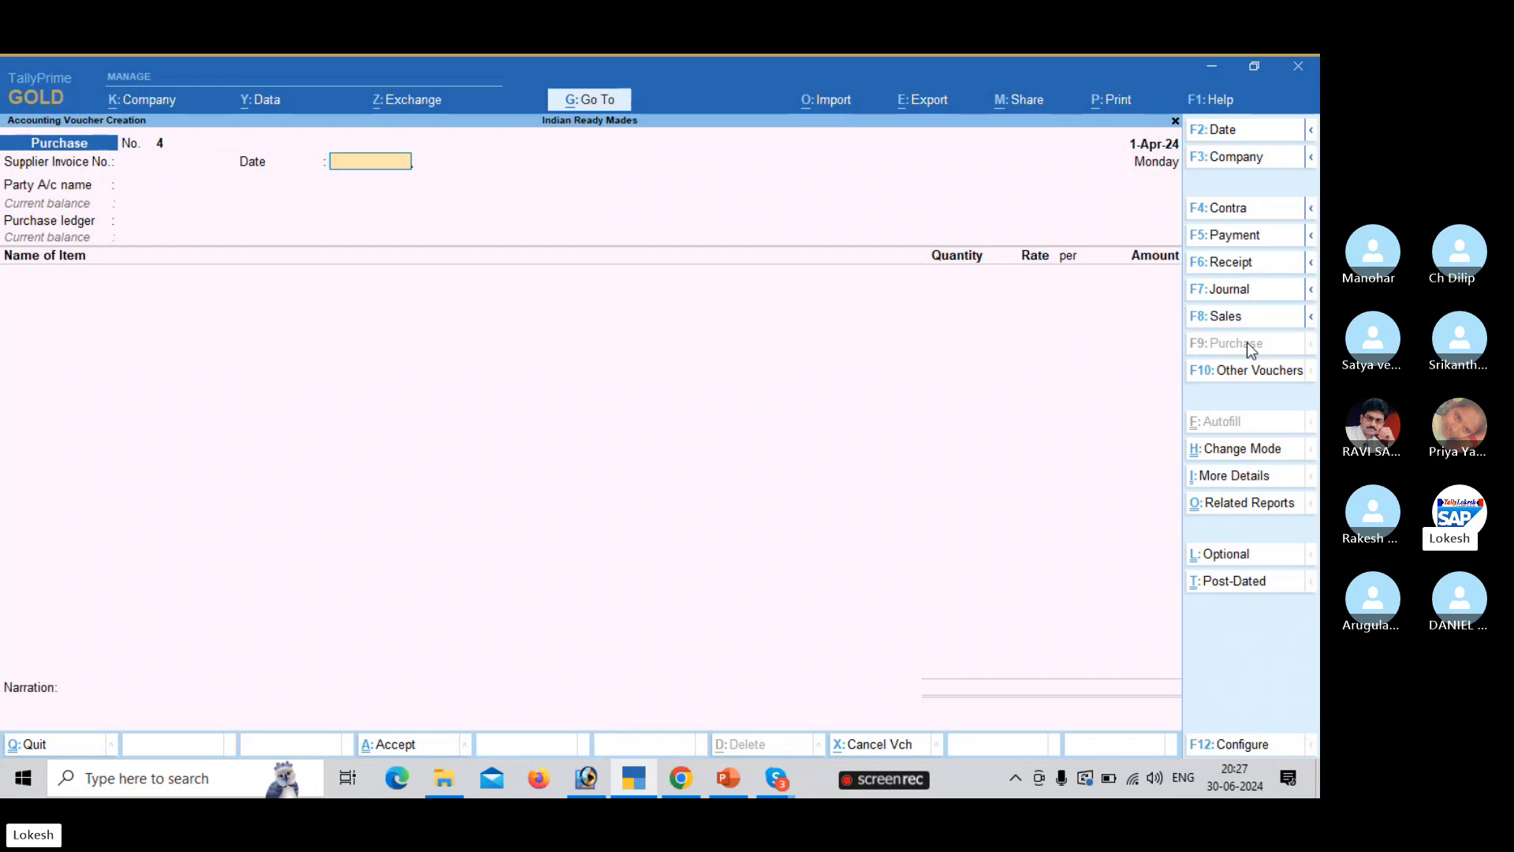
{"action": "key", "text": "Return"}
{"action": "key", "text": "Return"}
{"action": "key", "text": "Return"}
{"action": "key", "text": "Return"}
{"action": "key", "text": "Return"}
{"action": "key", "text": "Return"}
{"action": "key", "text": "Return"}
{"action": "key", "text": "Return"}
{"action": "key", "text": "Return"}
{"action": "key", "text": "Return"}
{"action": "key", "text": "Return"}
{"action": "key", "text": "Return"}
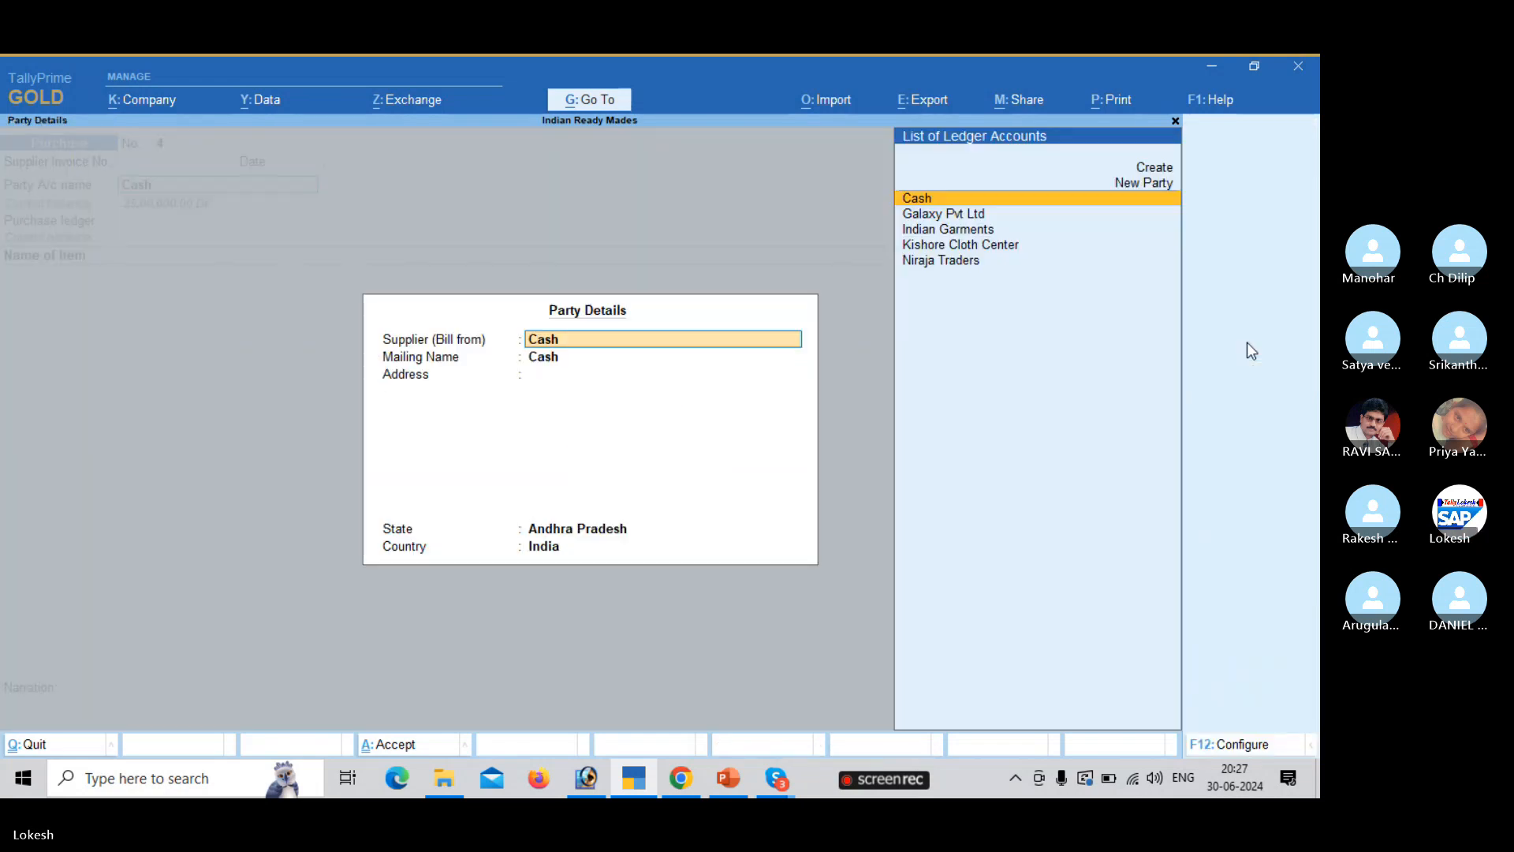
{"action": "key", "text": "Return"}
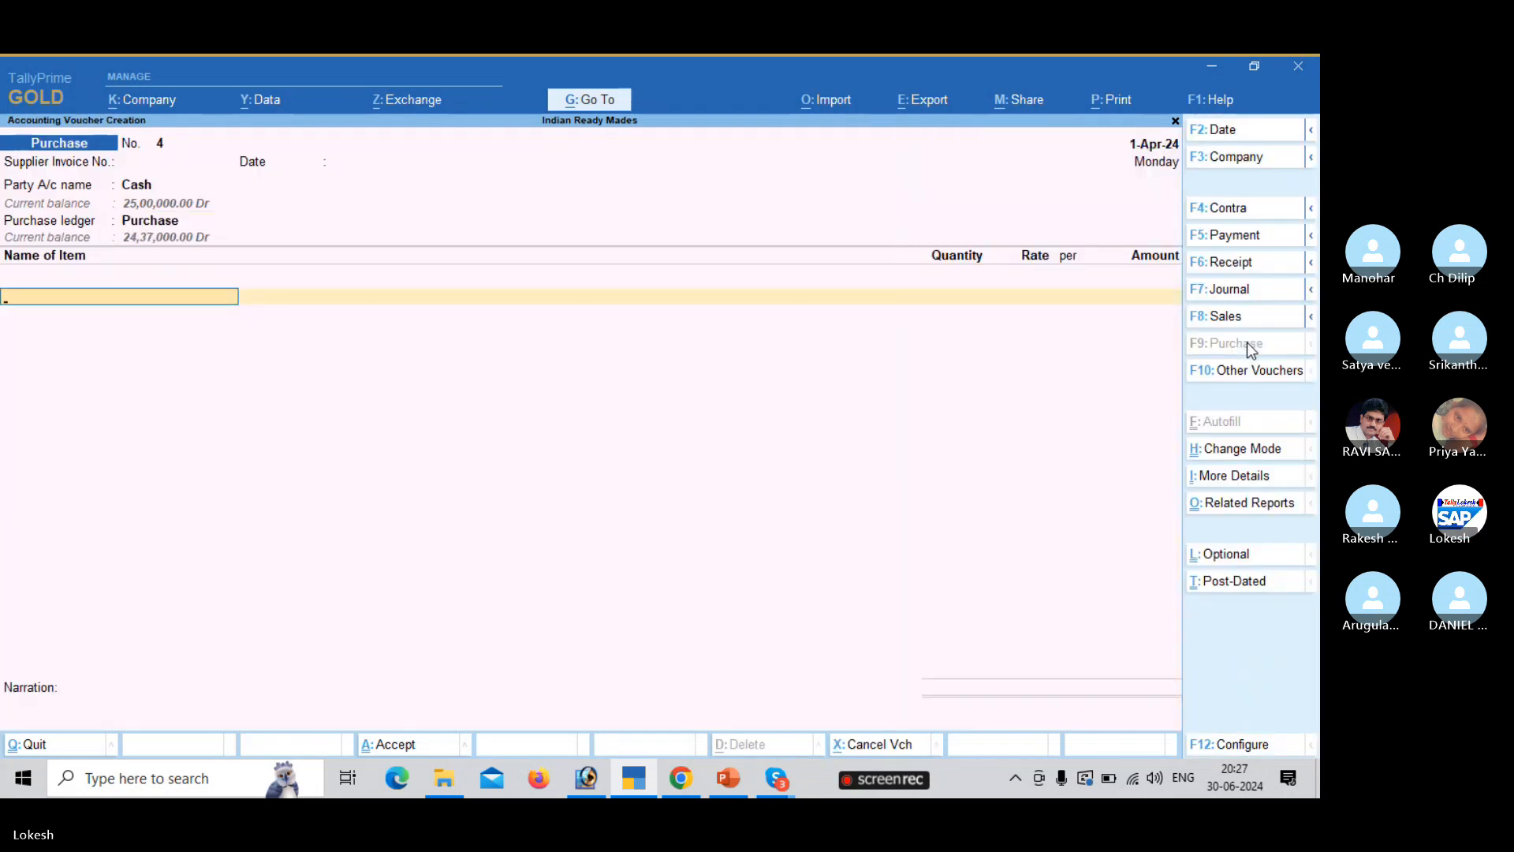
- Enter Caller Material with a quantity of 2,000 pc at 30.00, and save the cash purchase voucher without additional ledgers or a narration
{"action": "type", "text": "Ca"}
{"action": "key", "text": "Return"}
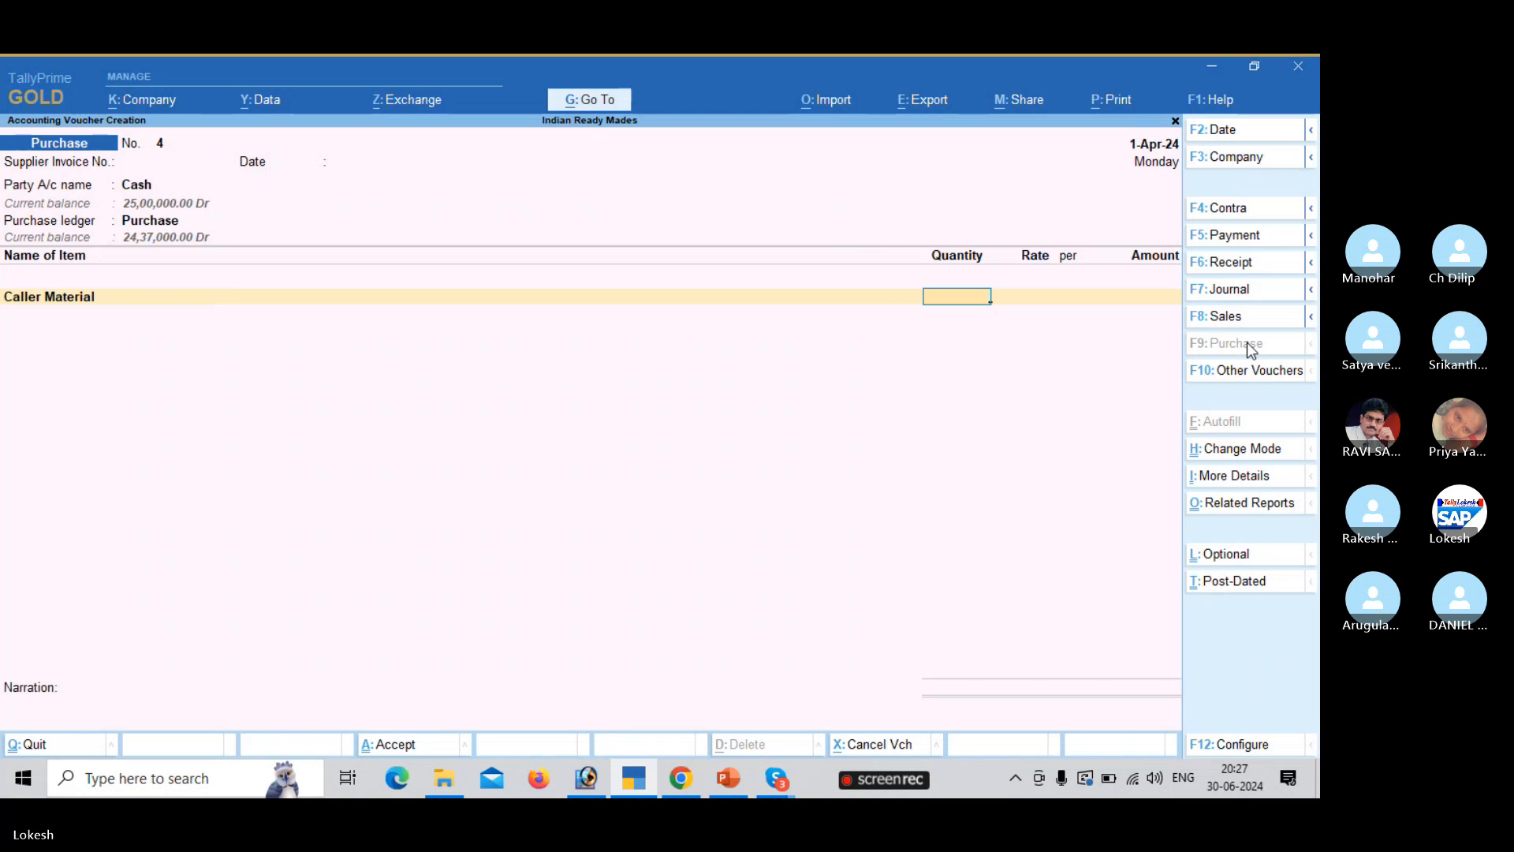
{"action": "type", "text": "2000"}
{"action": "key", "text": "Return"}
{"action": "type", "text": "30"}
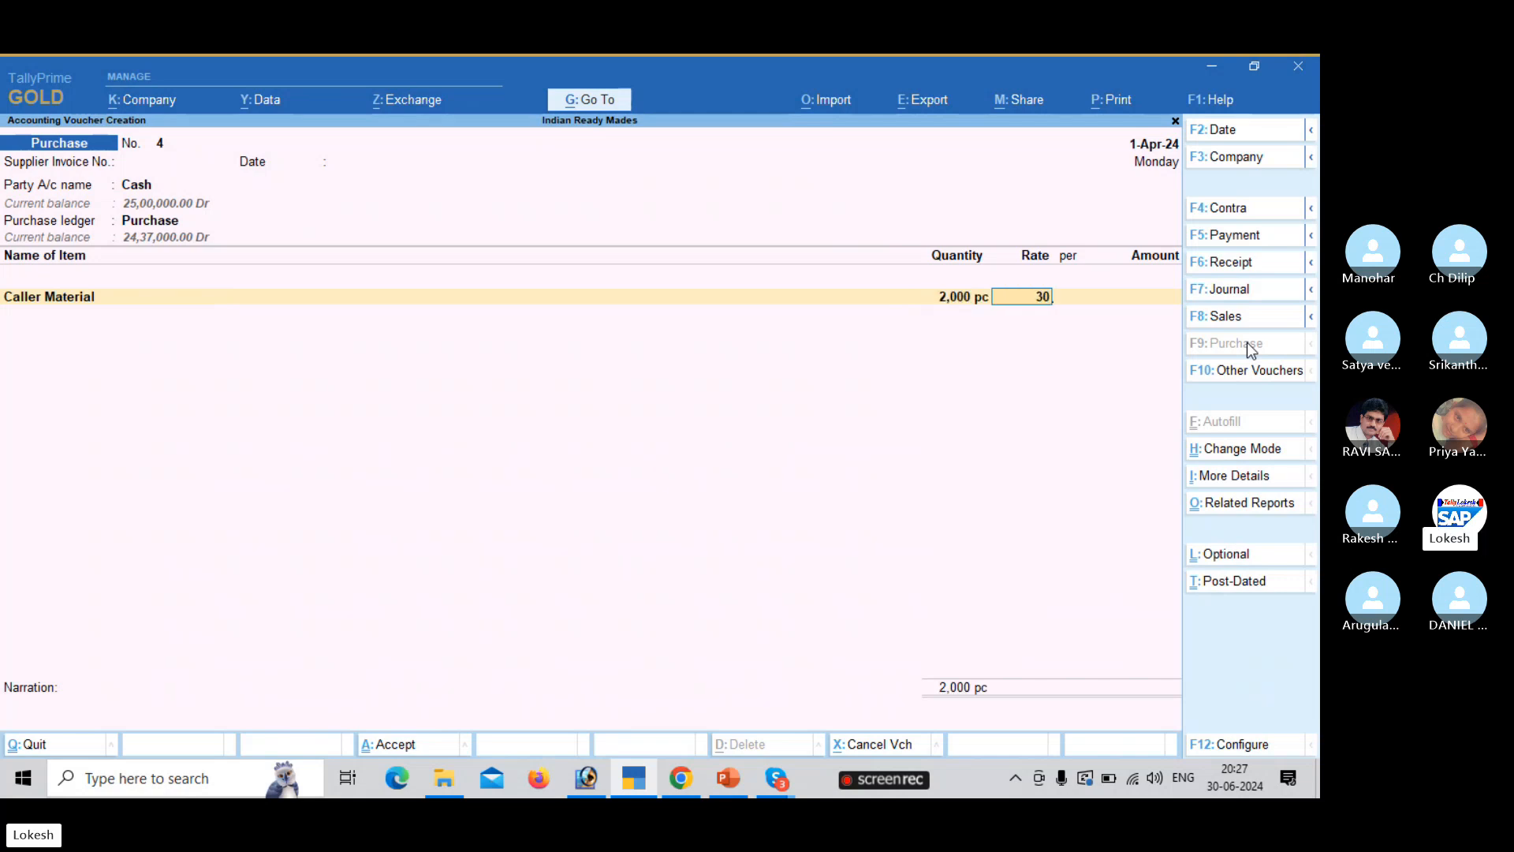
{"action": "key", "text": "Return"}
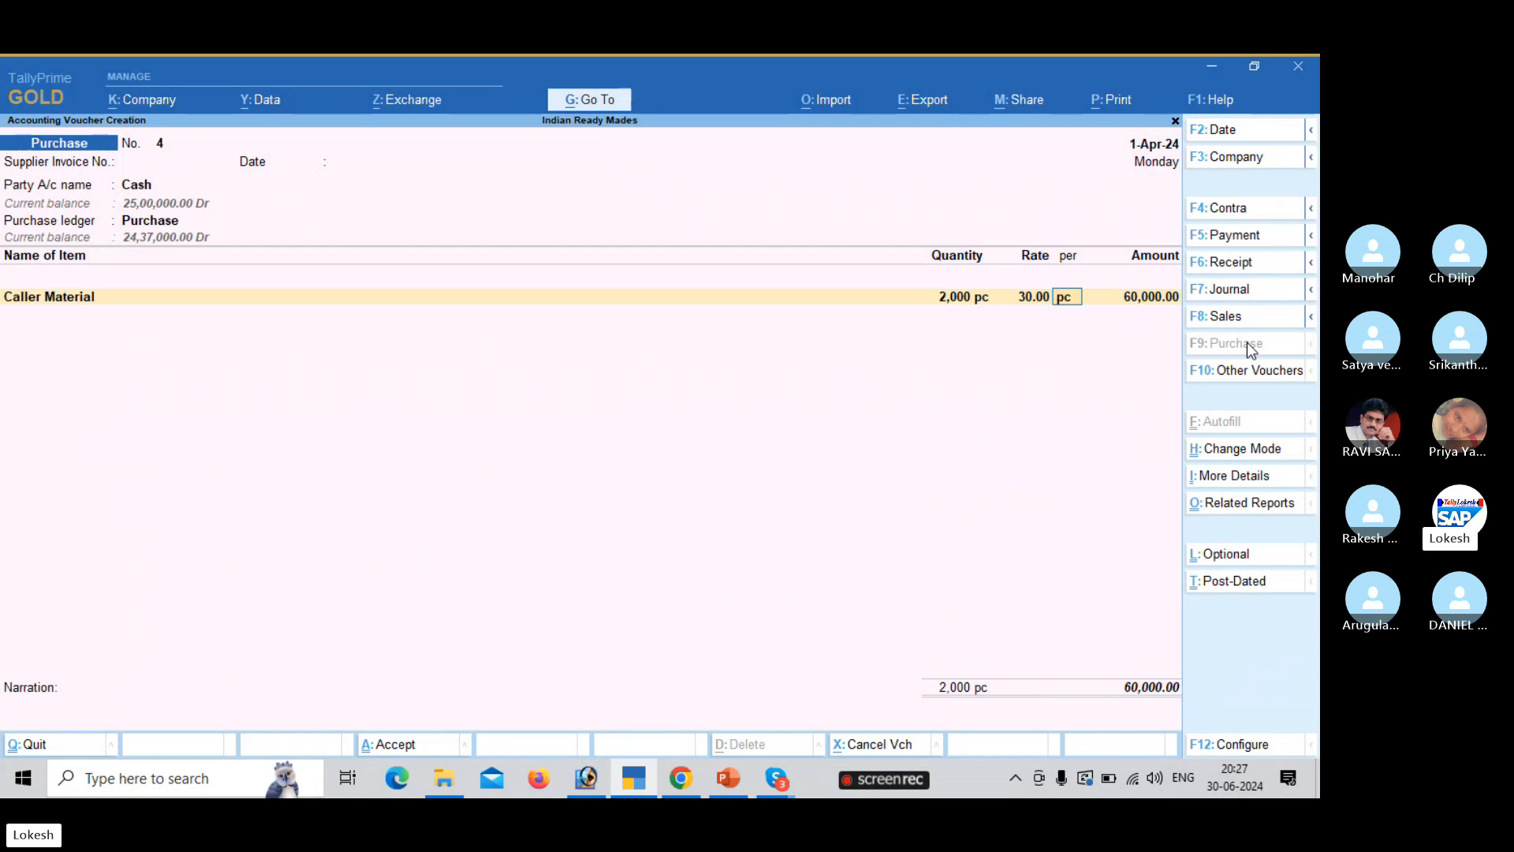
{"action": "key", "text": "Return"}
{"action": "key", "text": "Return"}
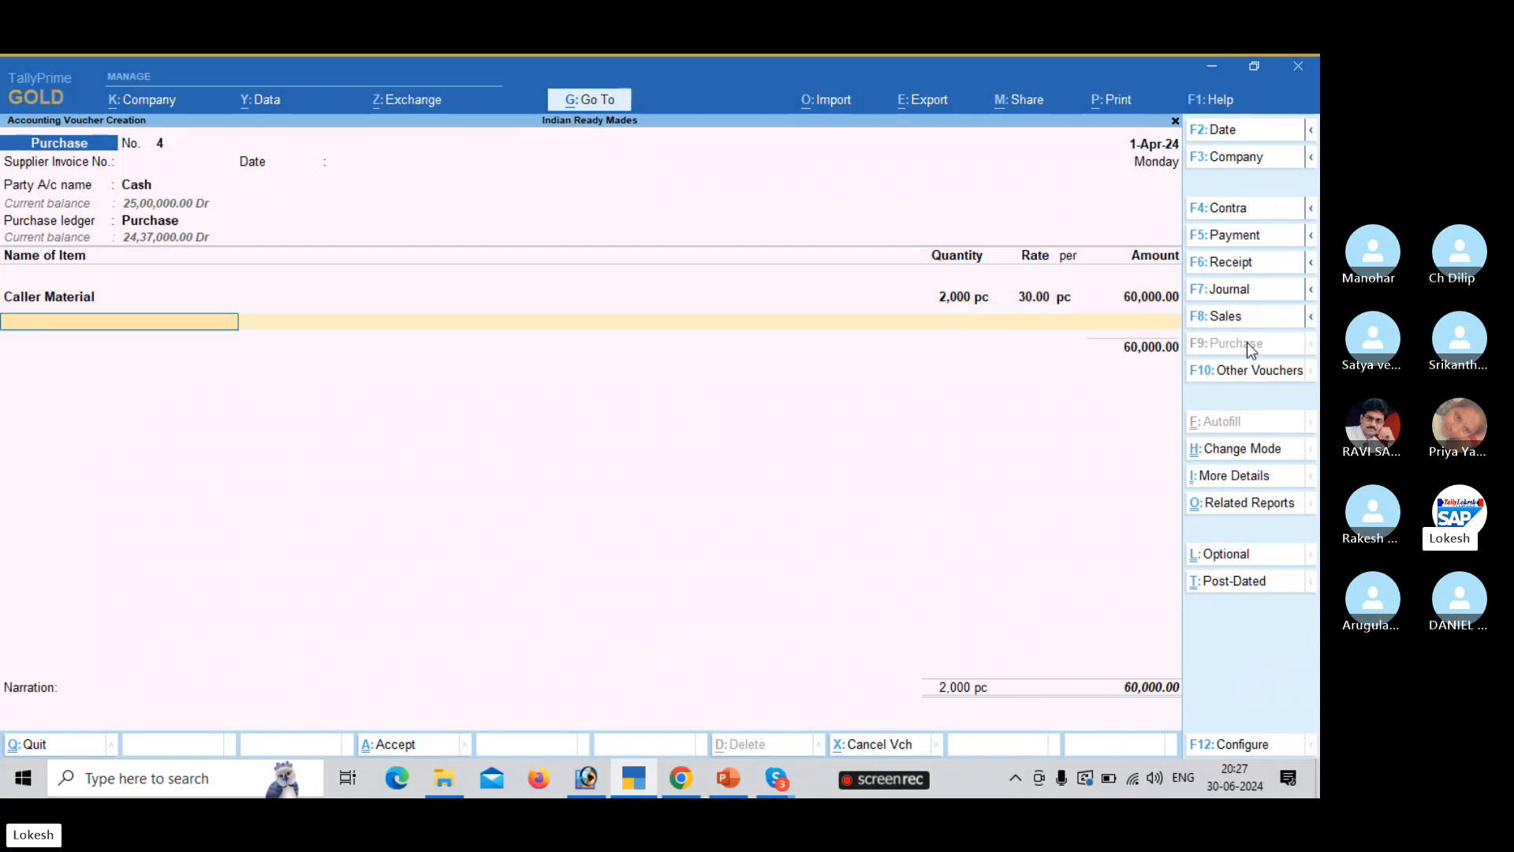
{"action": "key", "text": "Return"}
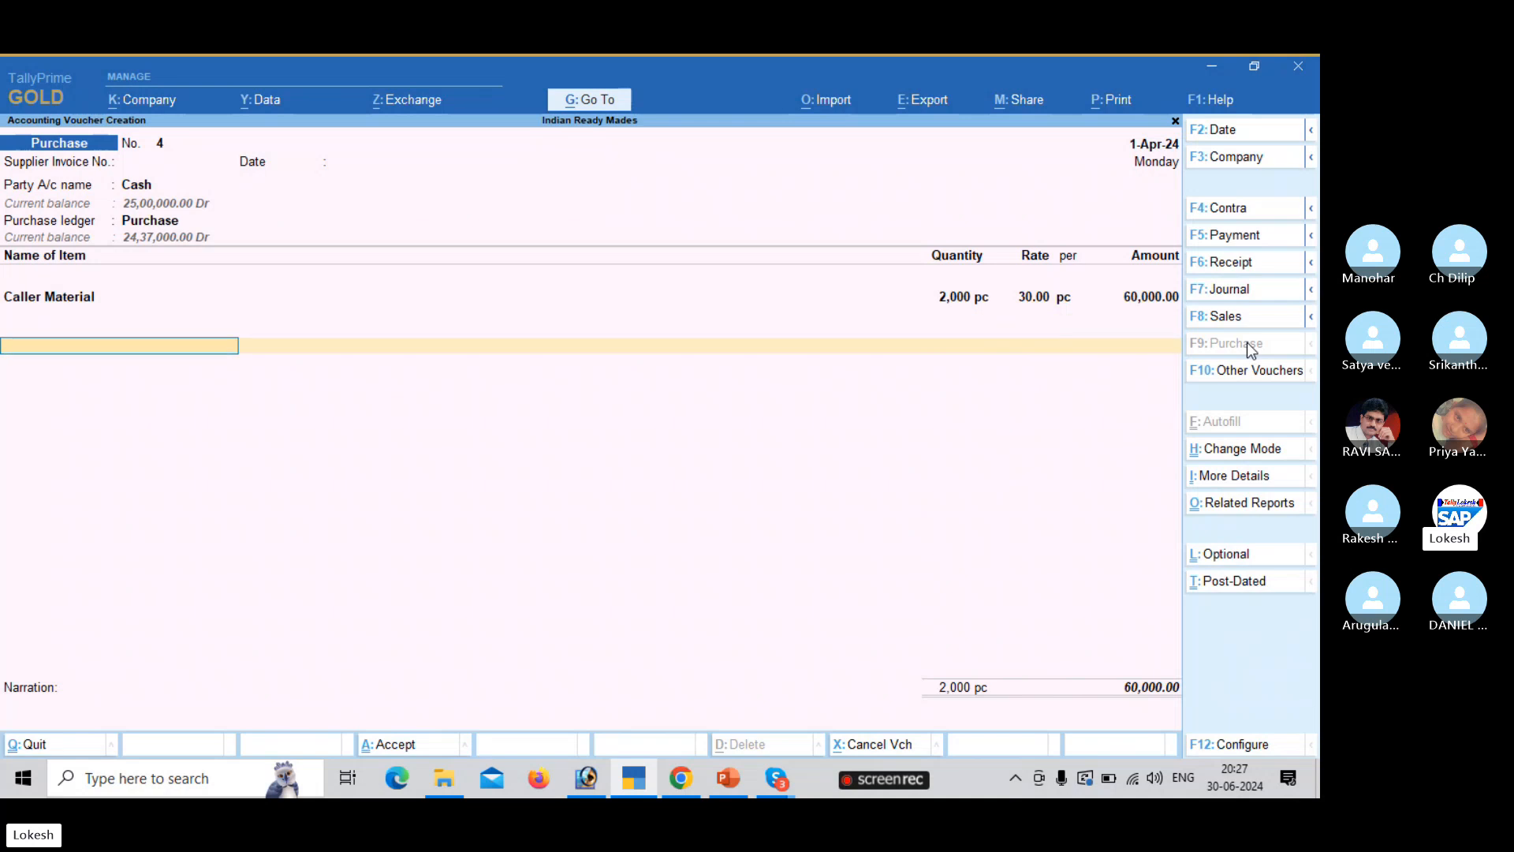
{"action": "key", "text": "Return"}
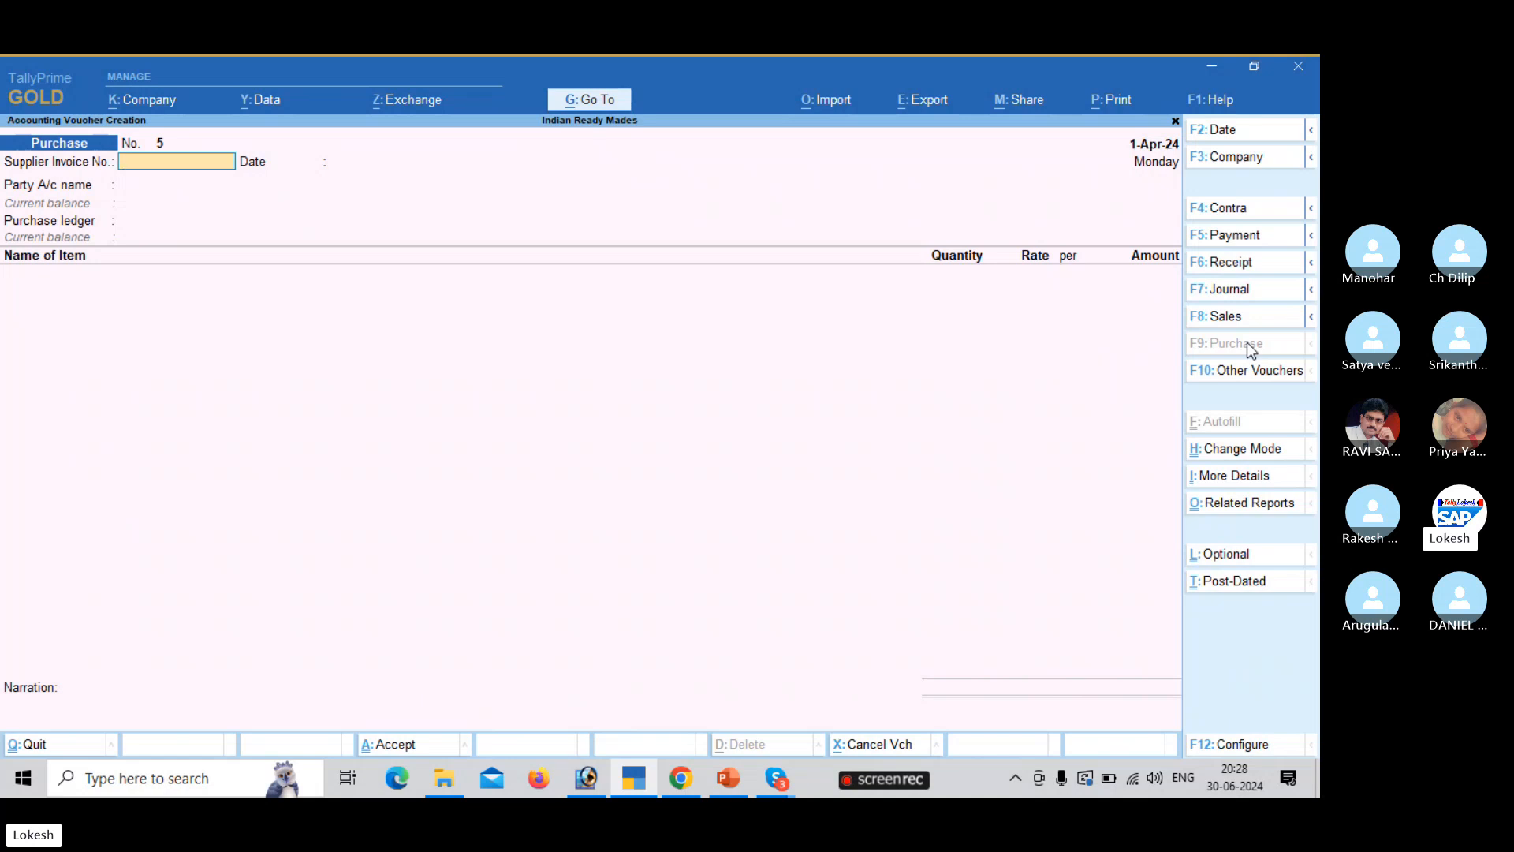
- Leave the blank purchase voucher and start a new voucher type named Manufacturing
{"action": "key", "text": "Escape"}
{"action": "key", "text": "Return"}
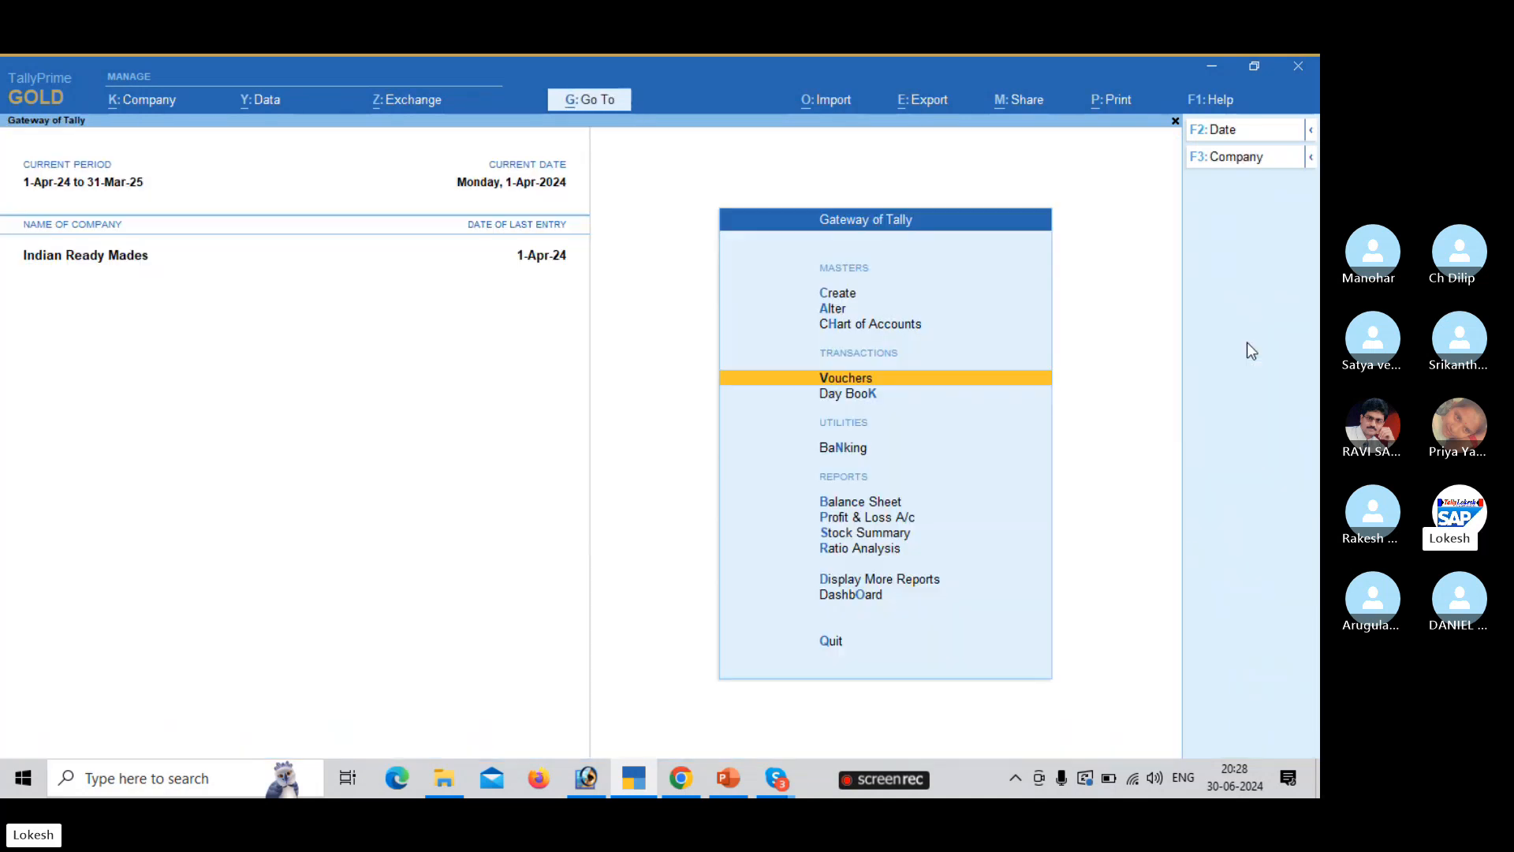
{"action": "key", "text": "Up"}
{"action": "key", "text": "Up"}
{"action": "key", "text": "Up"}
{"action": "key", "text": "Return"}
{"action": "key", "text": "Down"}
{"action": "key", "text": "Down"}
{"action": "key", "text": "Down"}
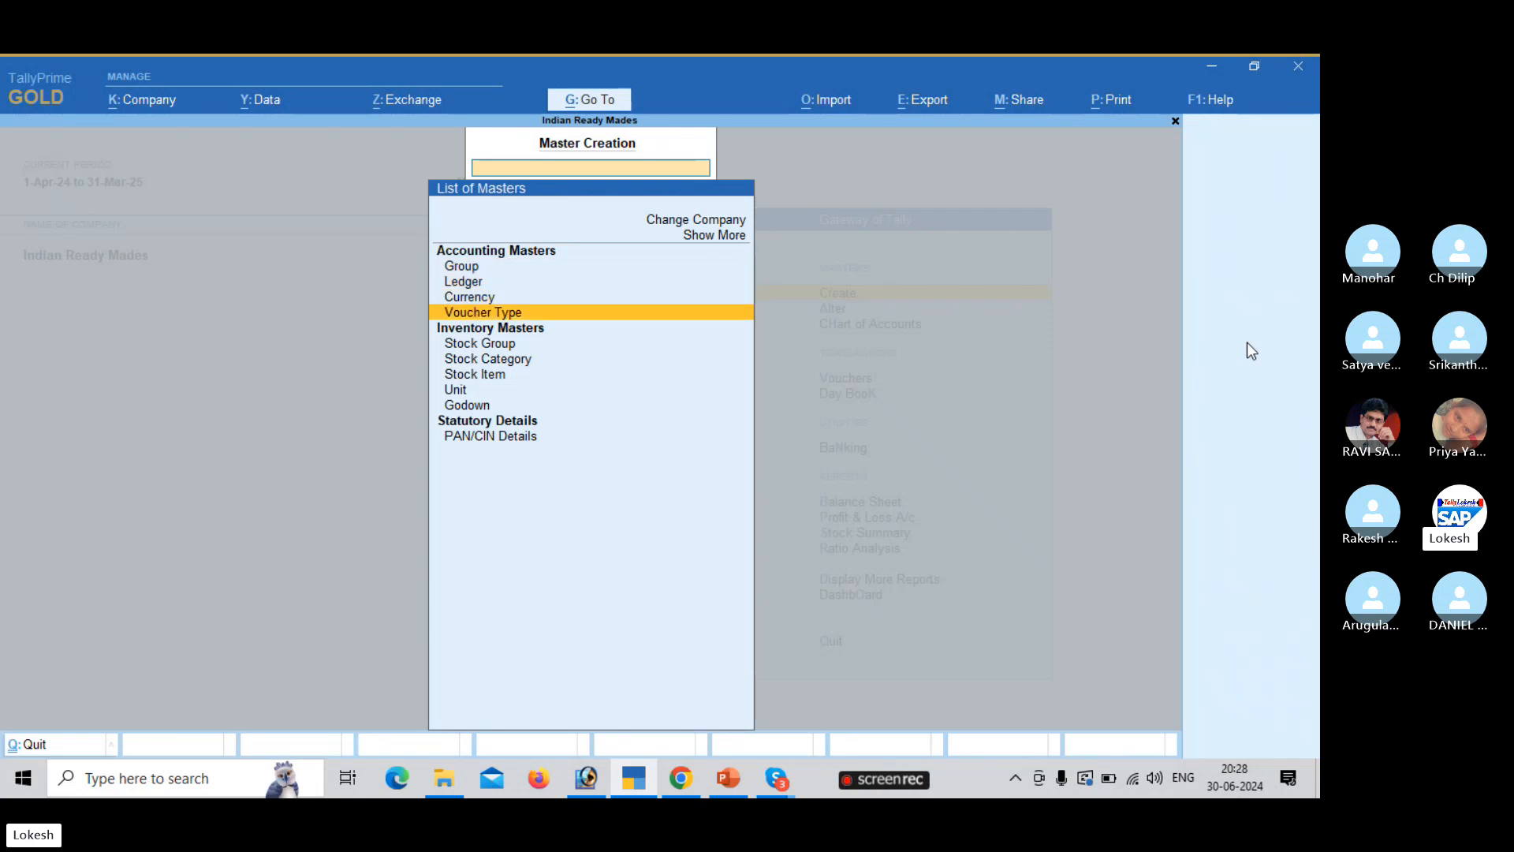
{"action": "key", "text": "Return"}
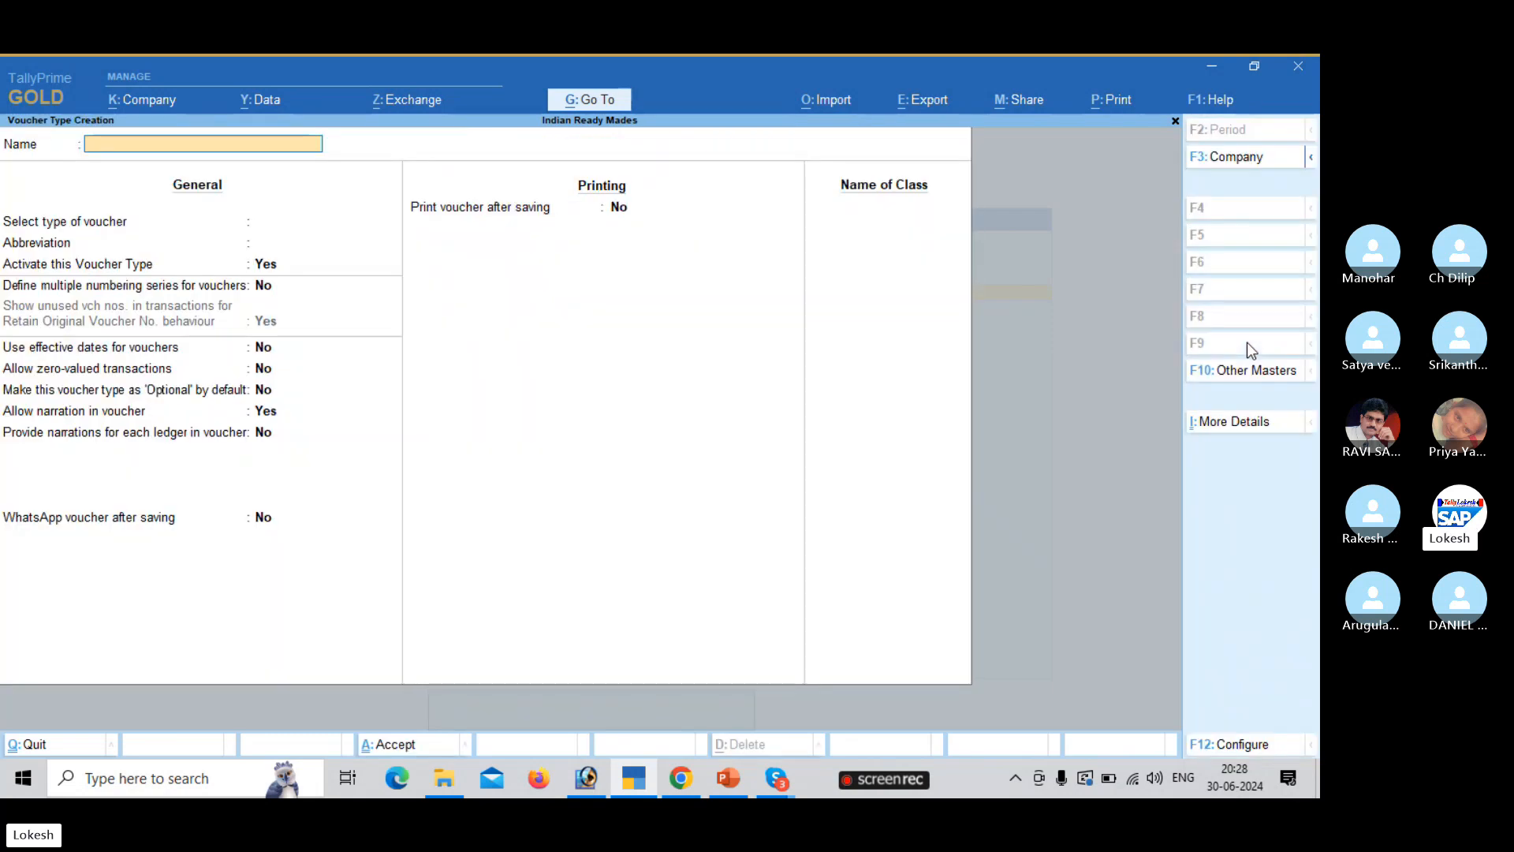
{"action": "type", "text": "Manufacturing"}
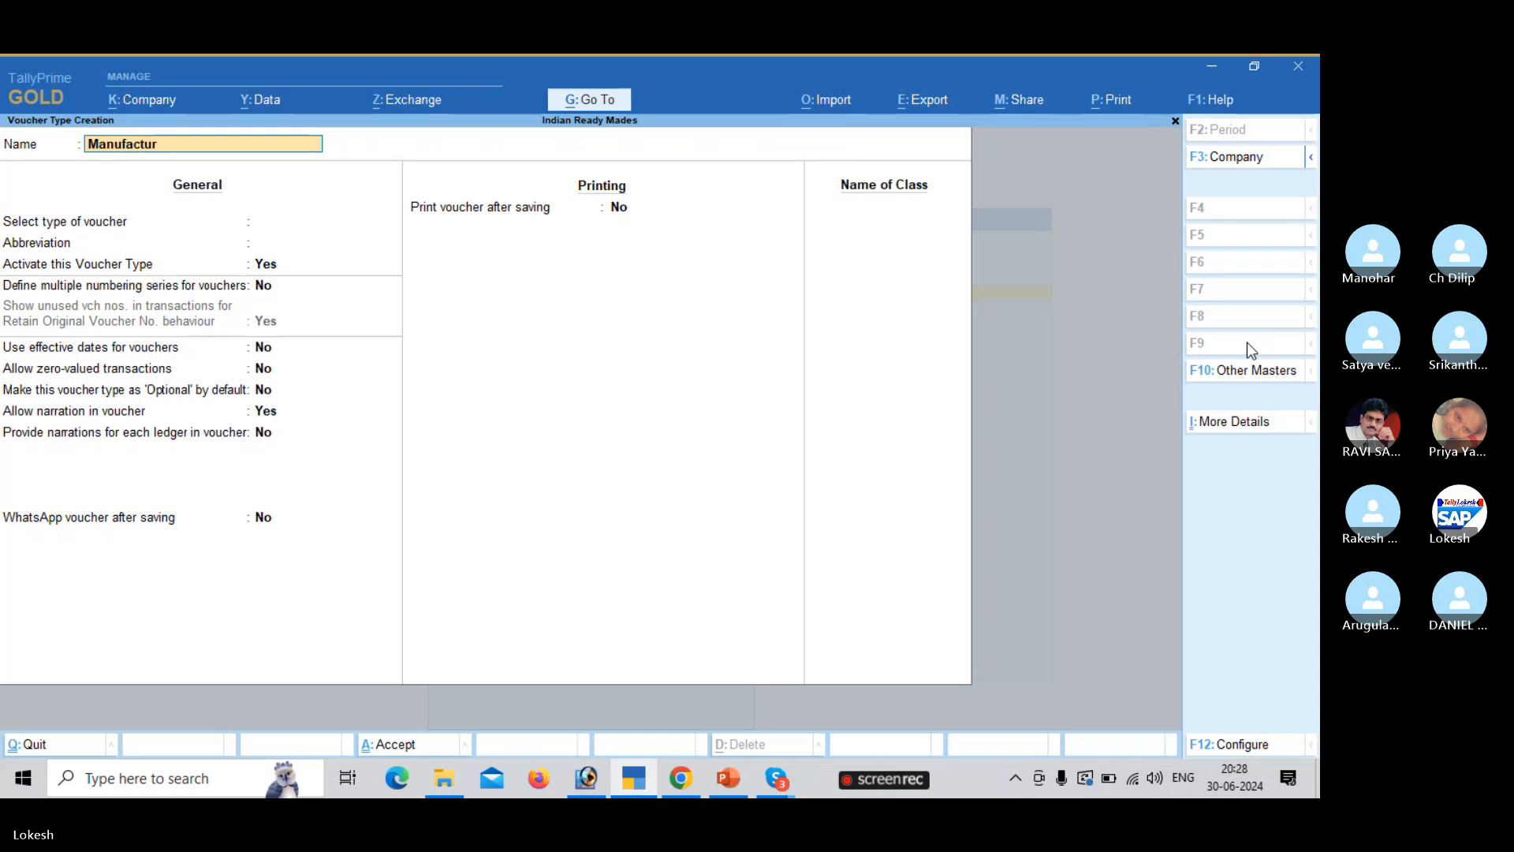
{"action": "key", "text": "Return"}
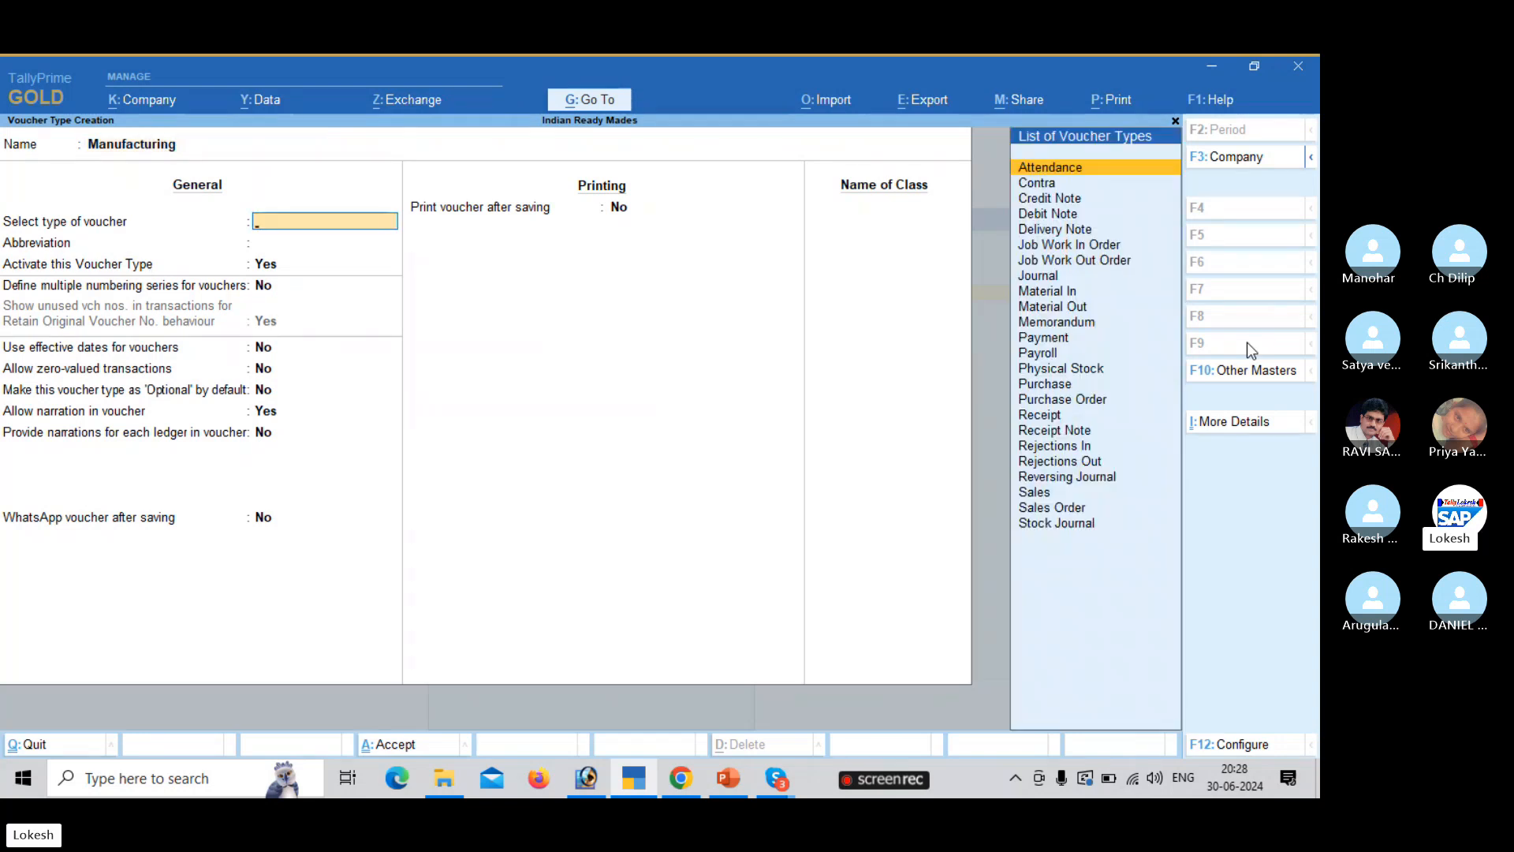
- Base the Manufacturing voucher type on Stock Journal, keeping the default abbreviation, activation, numbering, date and narration settings
{"action": "type", "text": "St"}
{"action": "key", "text": "Return"}
{"action": "key", "text": "Return"}
{"action": "key", "text": "Return"}
{"action": "key", "text": "Return"}
{"action": "key", "text": "Return"}
{"action": "key", "text": "Return"}
{"action": "key", "text": "Return"}
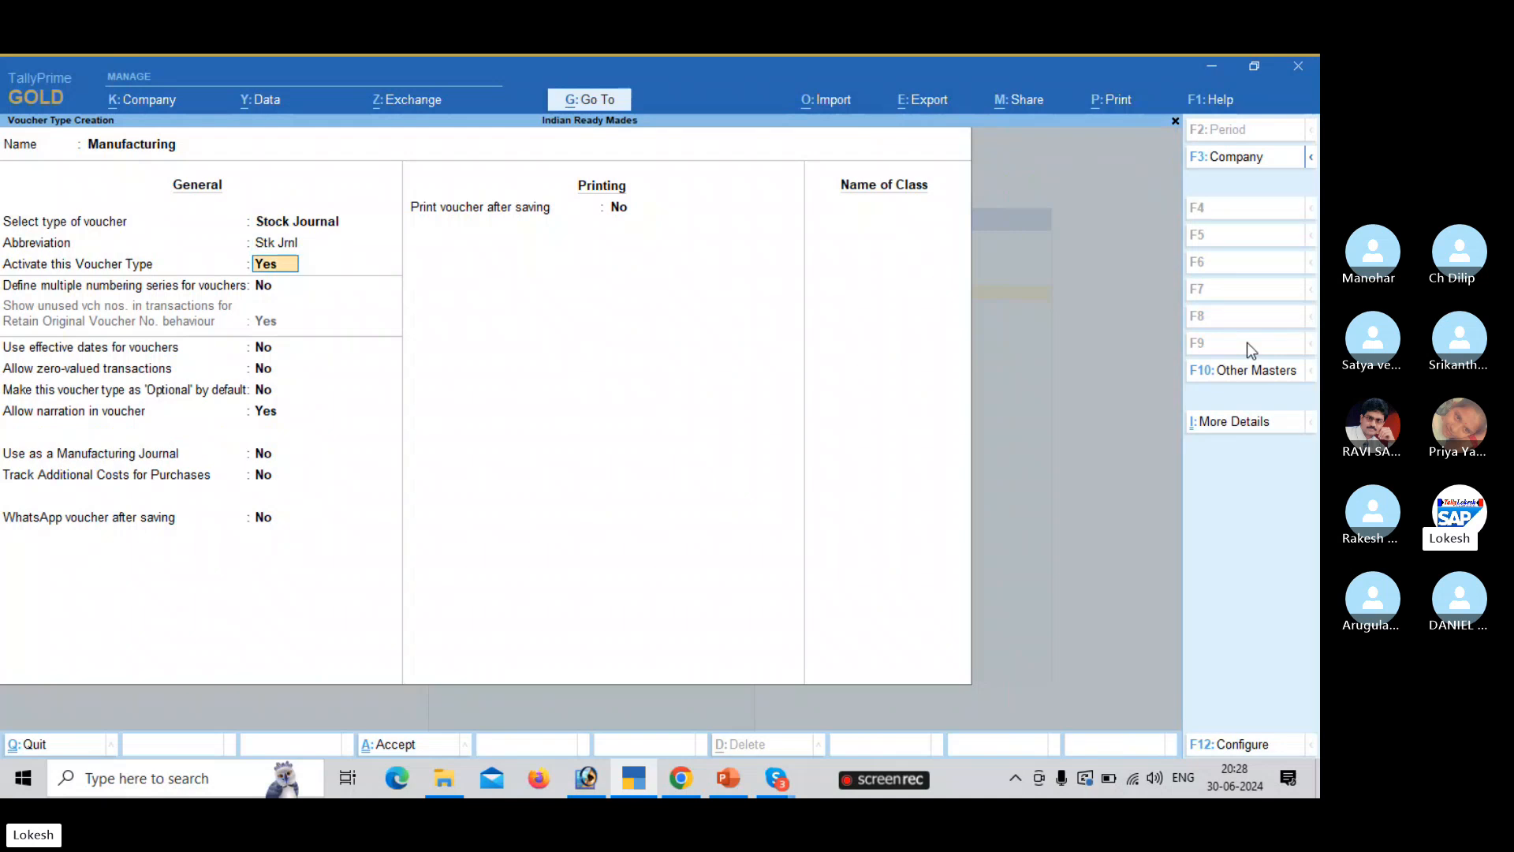
{"action": "key", "text": "Return"}
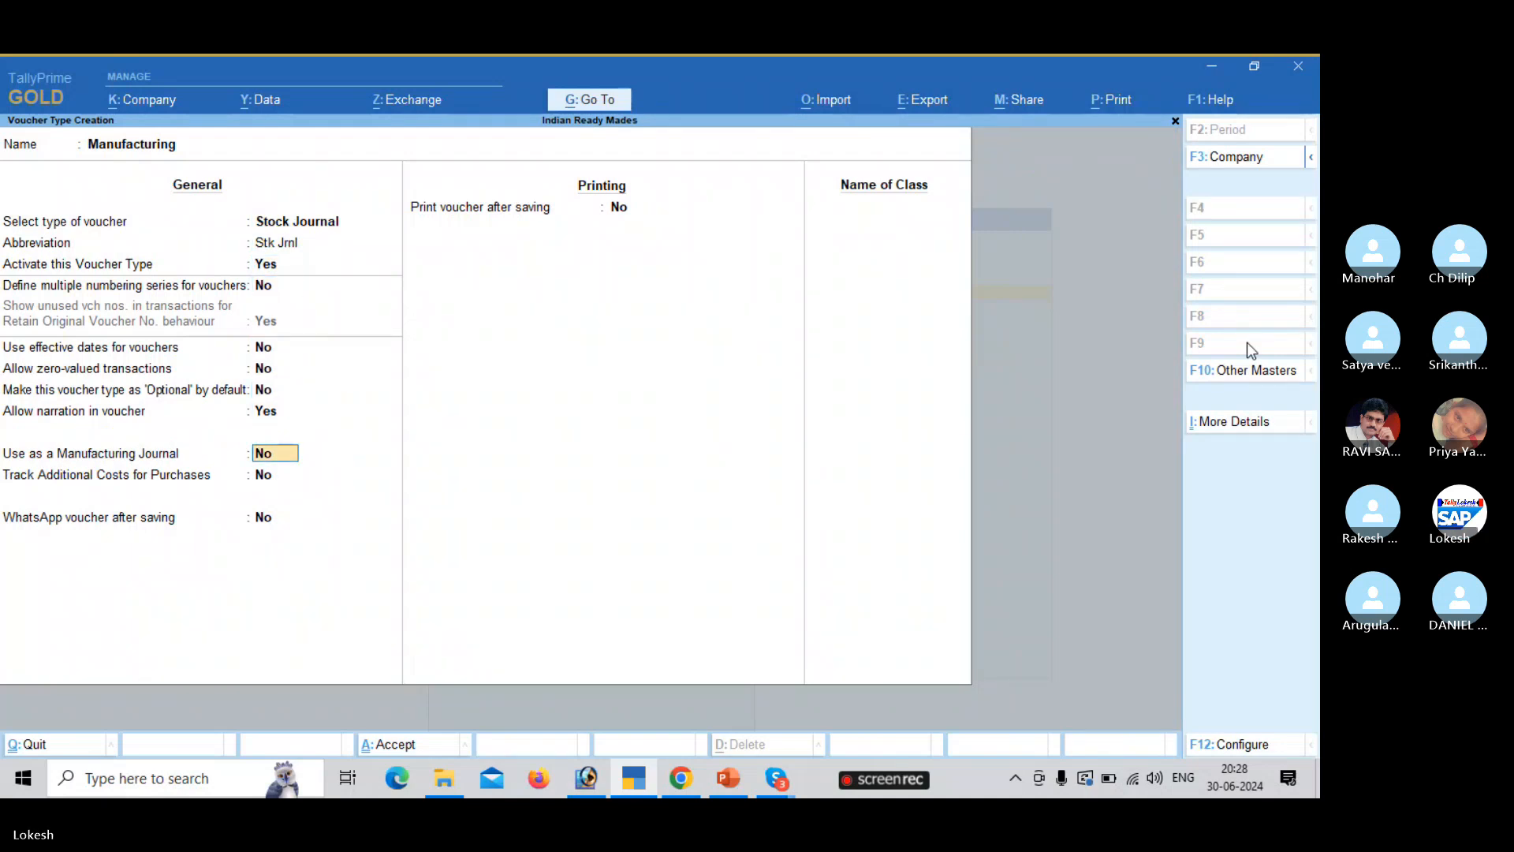
- Enable the voucher type's use as a manufacturing journal and save it with the remaining options at their defaults
{"action": "type", "text": "y"}
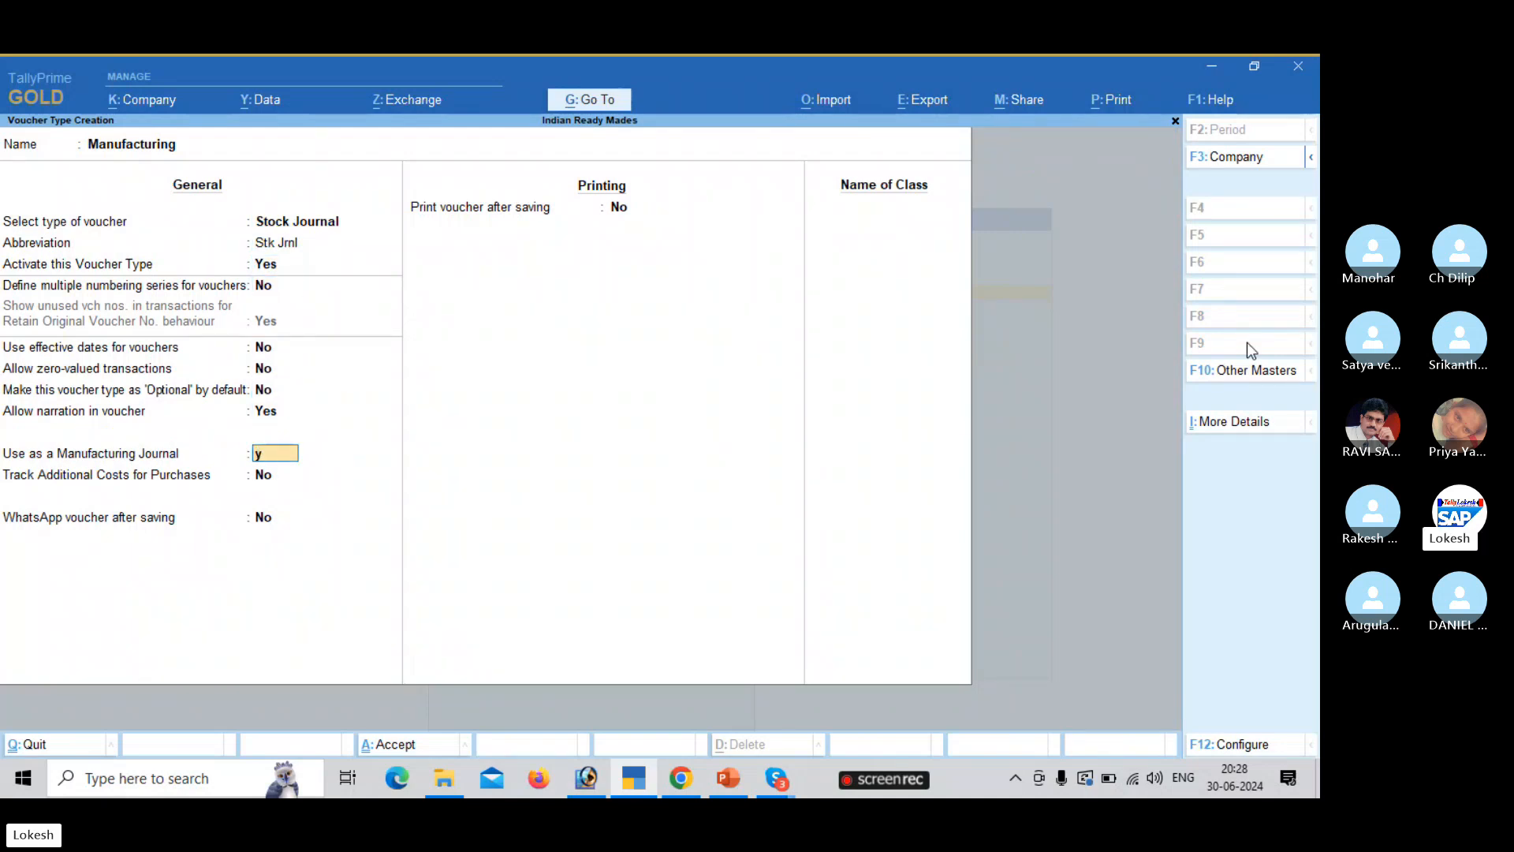
{"action": "key", "text": "Return"}
{"action": "key", "text": "Return"}
{"action": "key", "text": "Return"}
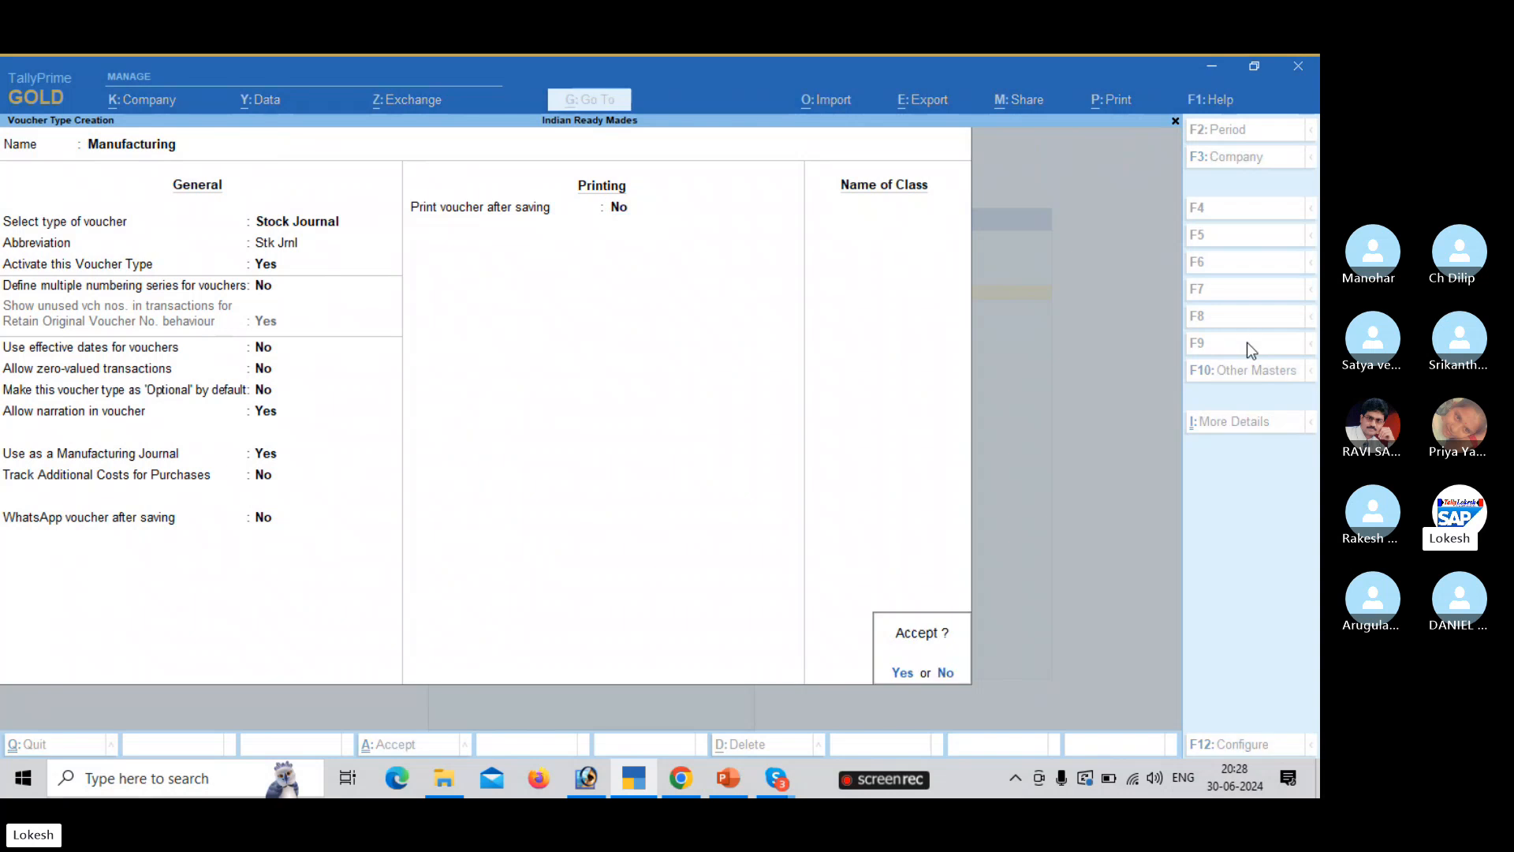
{"action": "key", "text": "Return"}
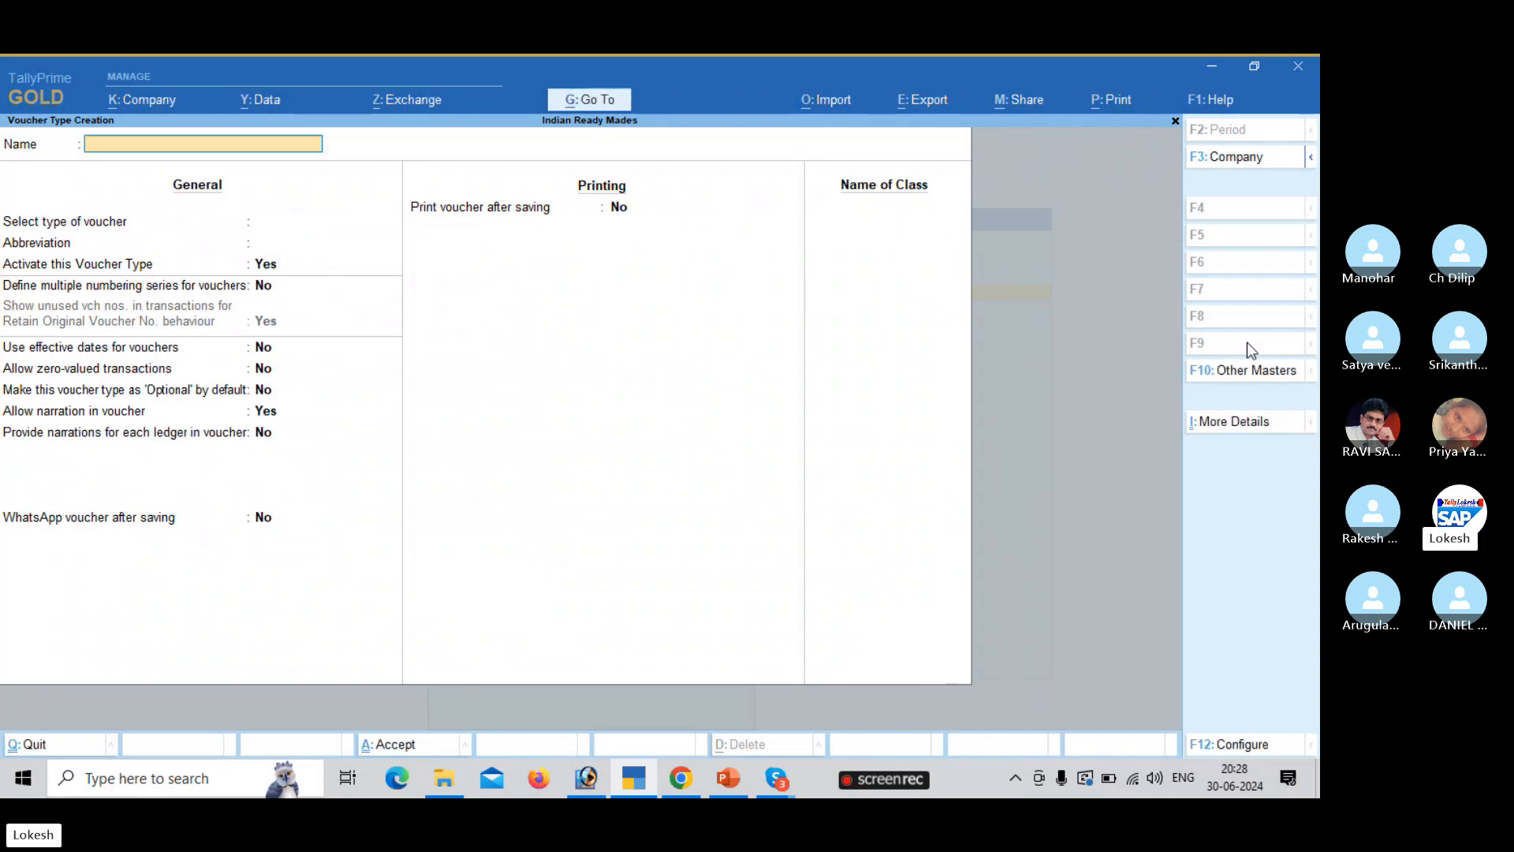
- Leave voucher type creation and start a new Manufacturing voucher
{"action": "key", "text": "Escape"}
{"action": "key", "text": "Return"}
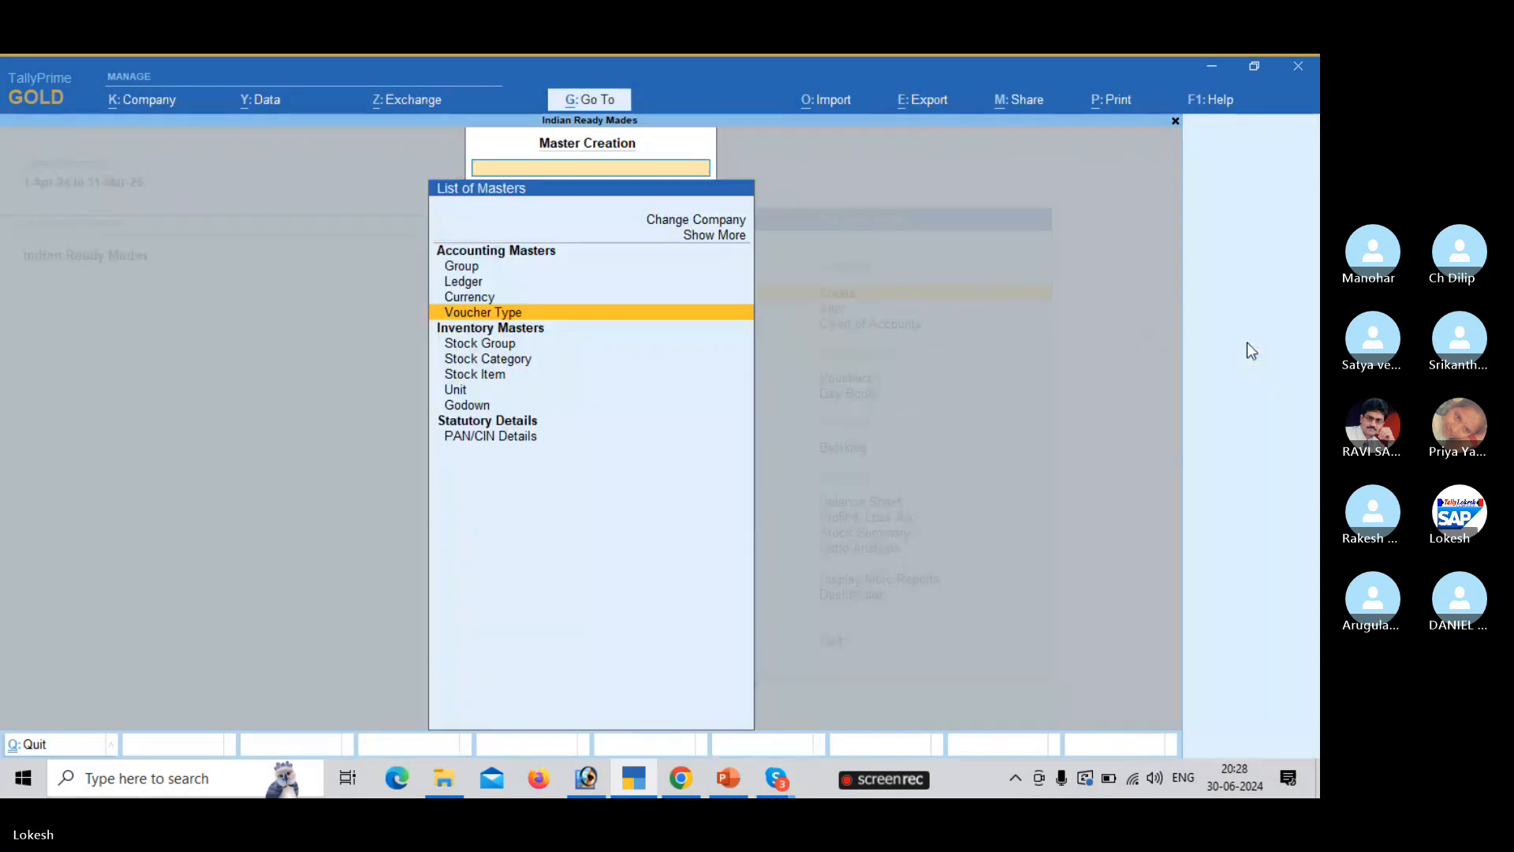
{"action": "key", "text": "Escape"}
{"action": "key", "text": "Down"}
{"action": "key", "text": "Down"}
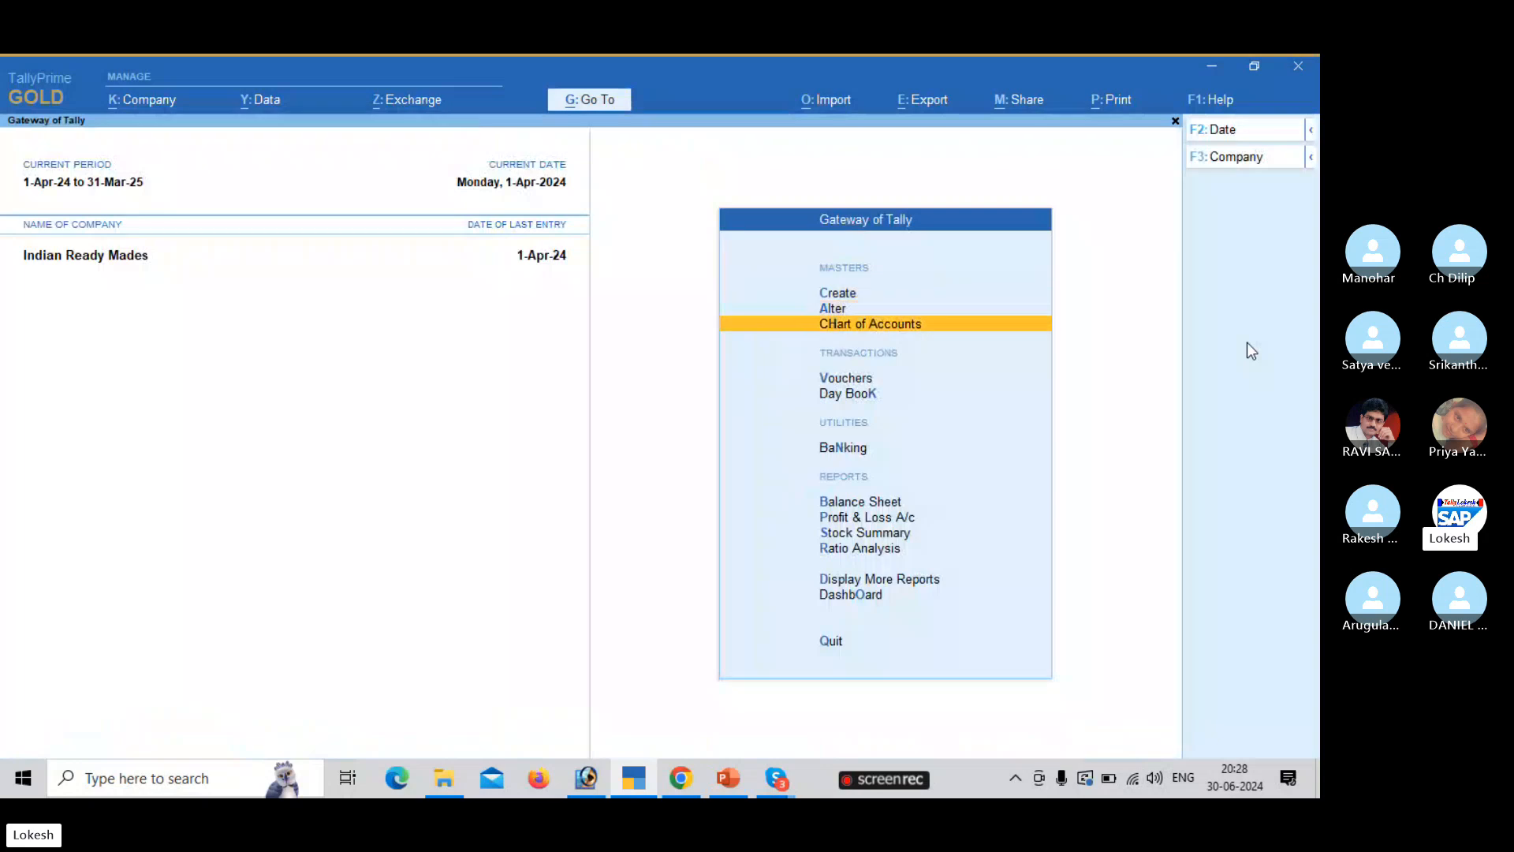
{"action": "key", "text": "Down"}
{"action": "key", "text": "Return"}
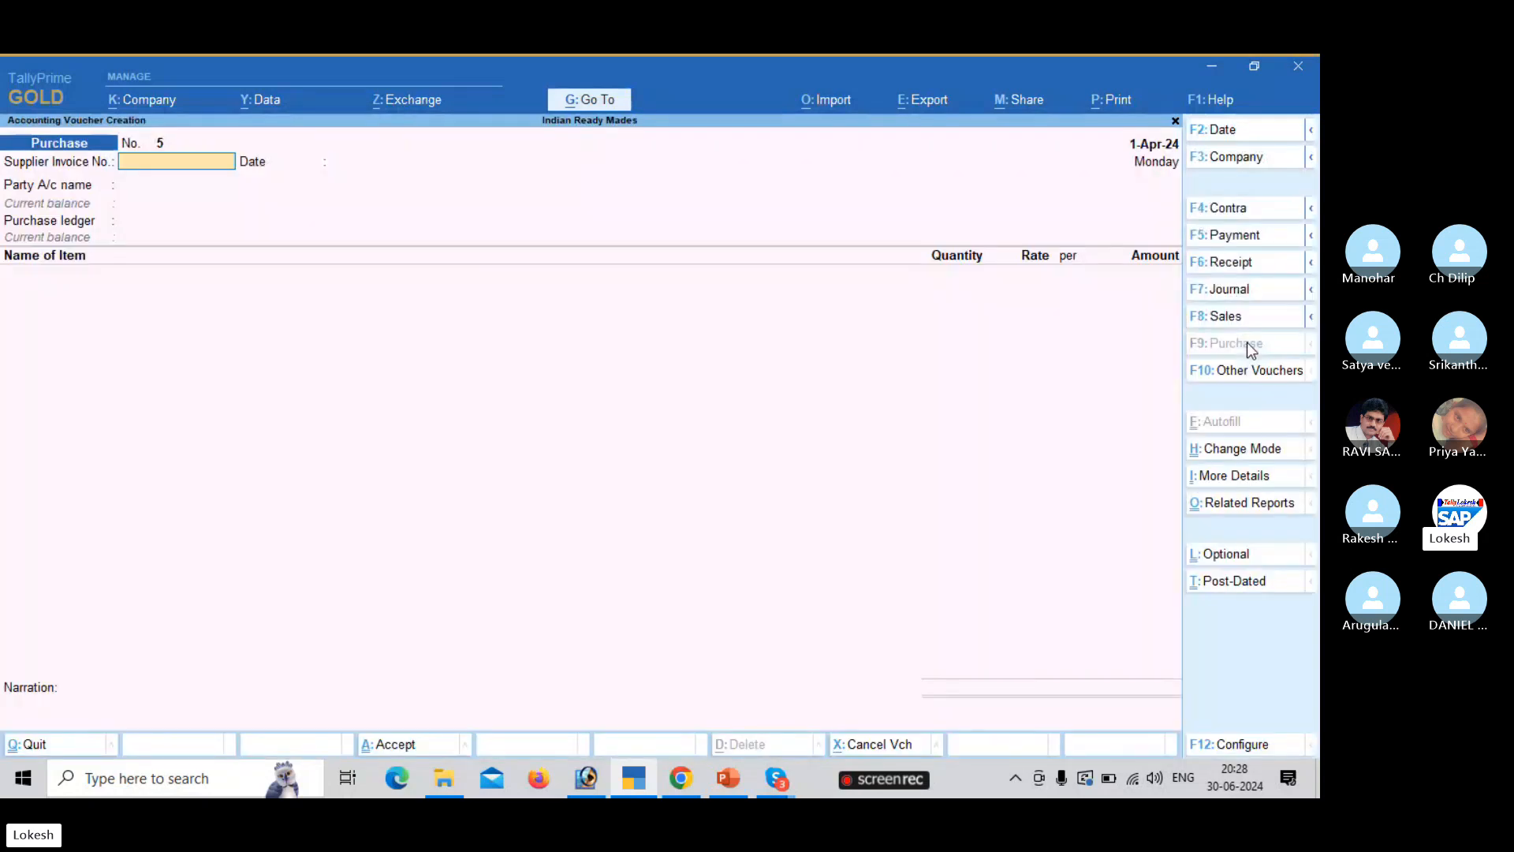
{"action": "left_click", "coordinate": [1283, 372]}
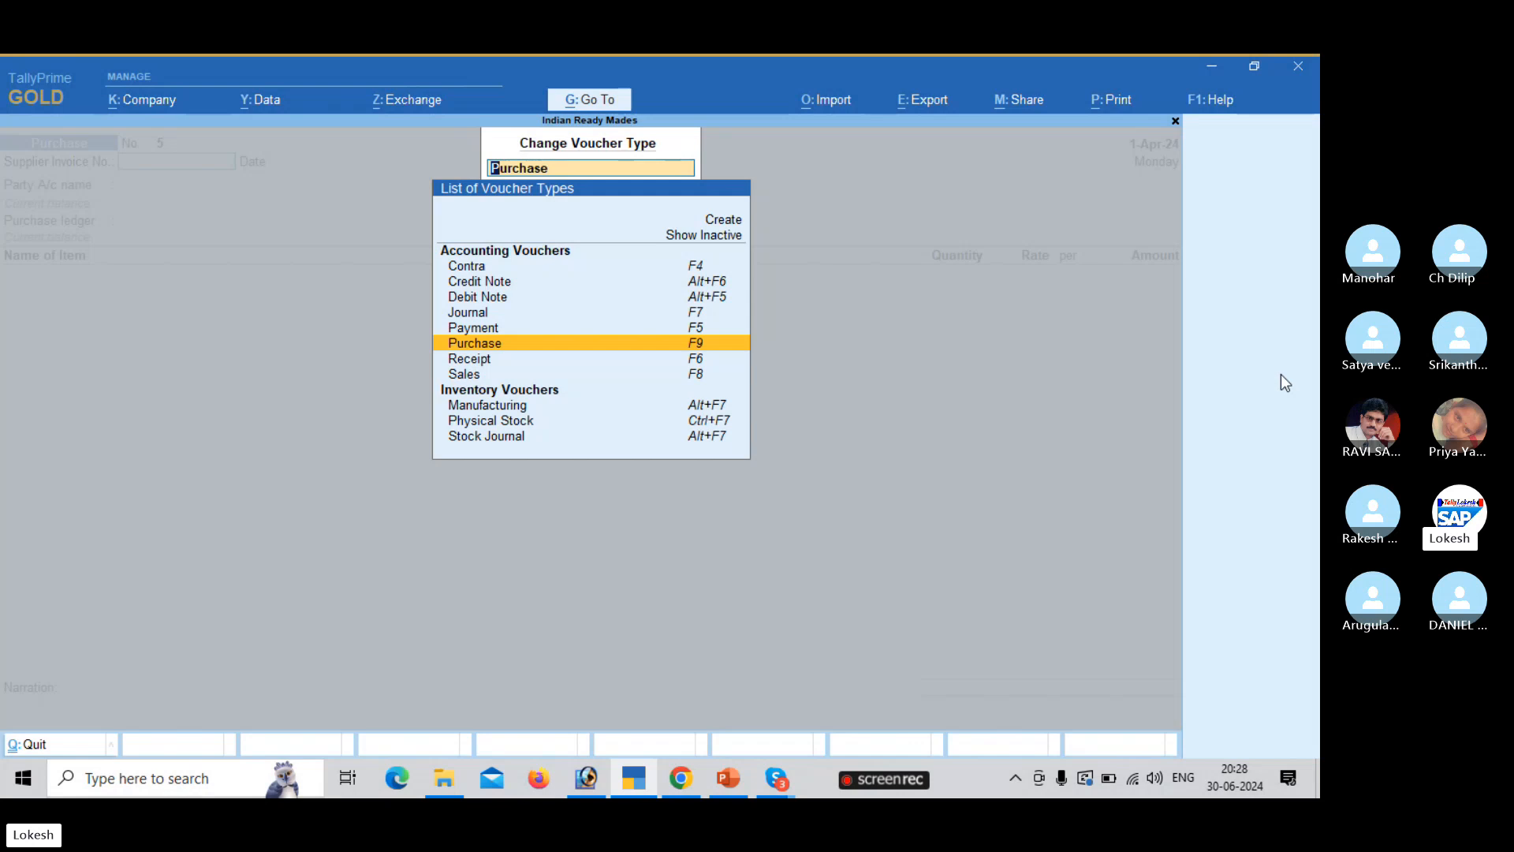
{"action": "key", "text": "Down"}
{"action": "key", "text": "Down"}
{"action": "key", "text": "Down"}
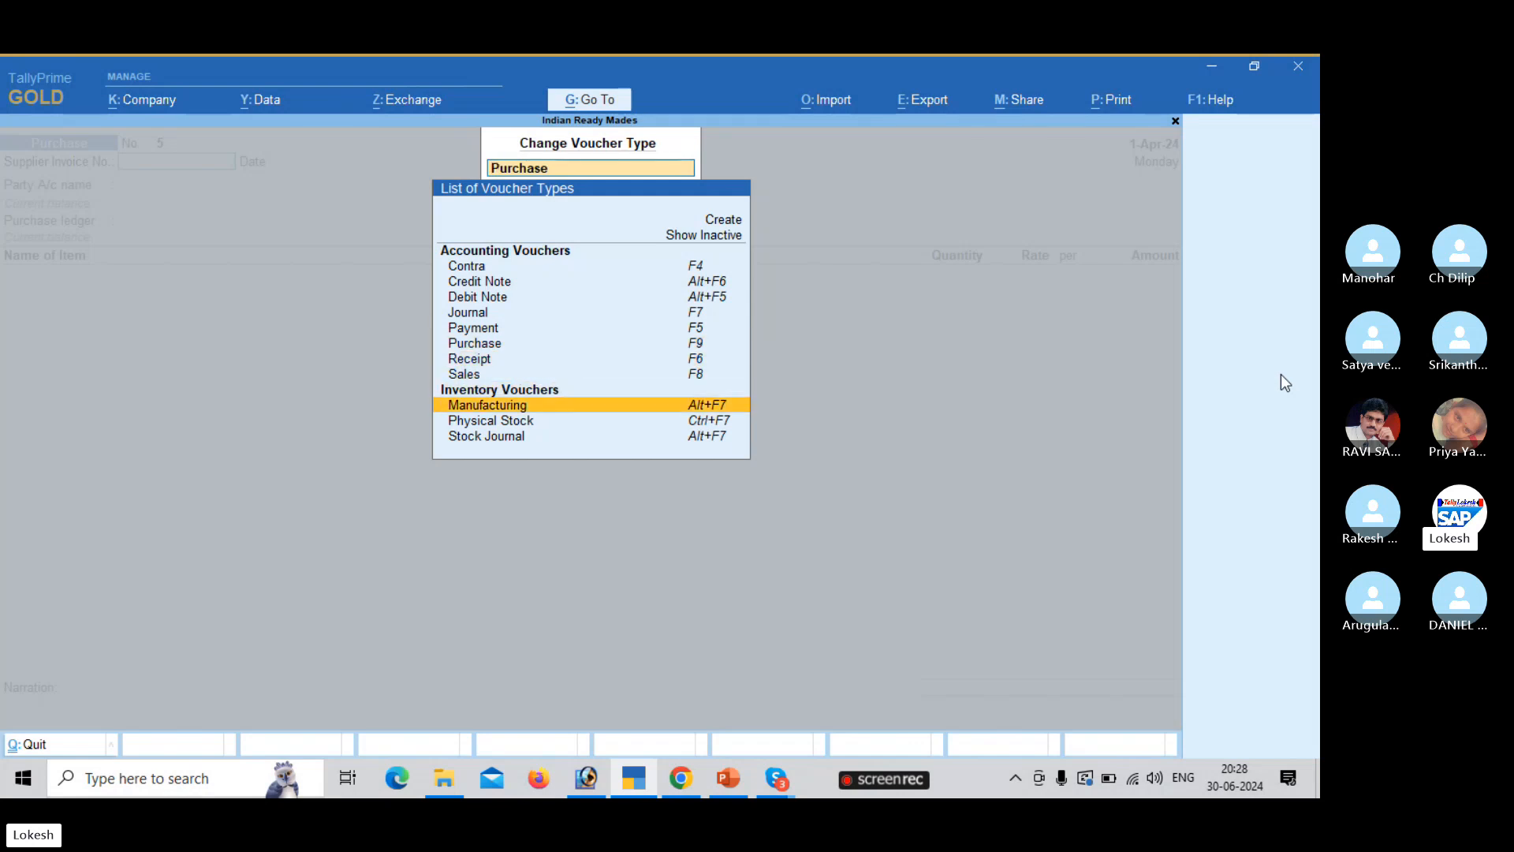
{"action": "key", "text": "Return"}
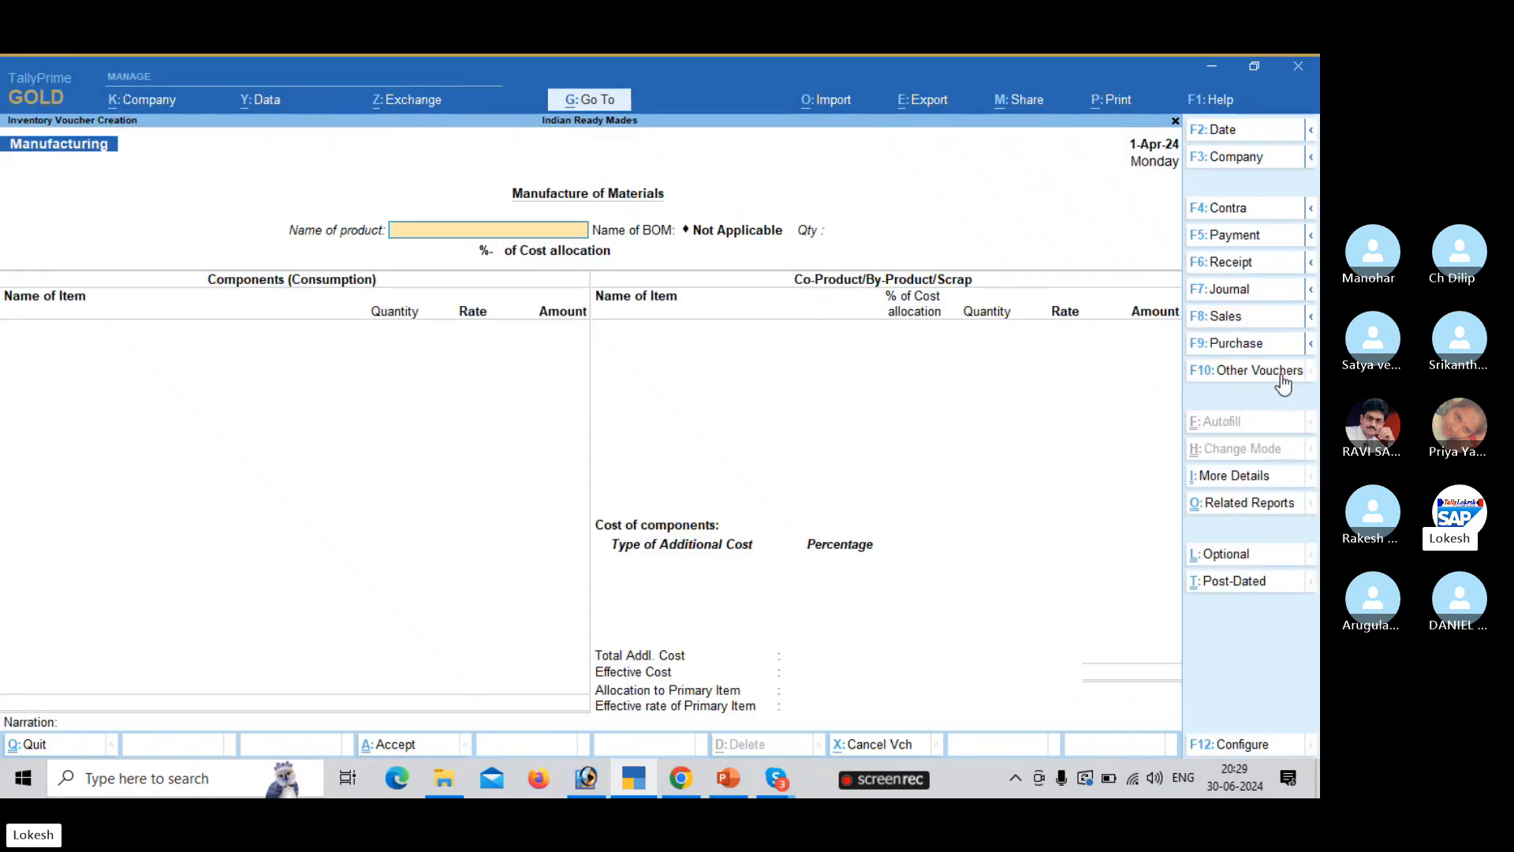
- Set Half Shirts as the product to manufacture, with a quantity of 1,300 nos and no BOM
{"action": "type", "text": "H"}
{"action": "key", "text": "Return"}
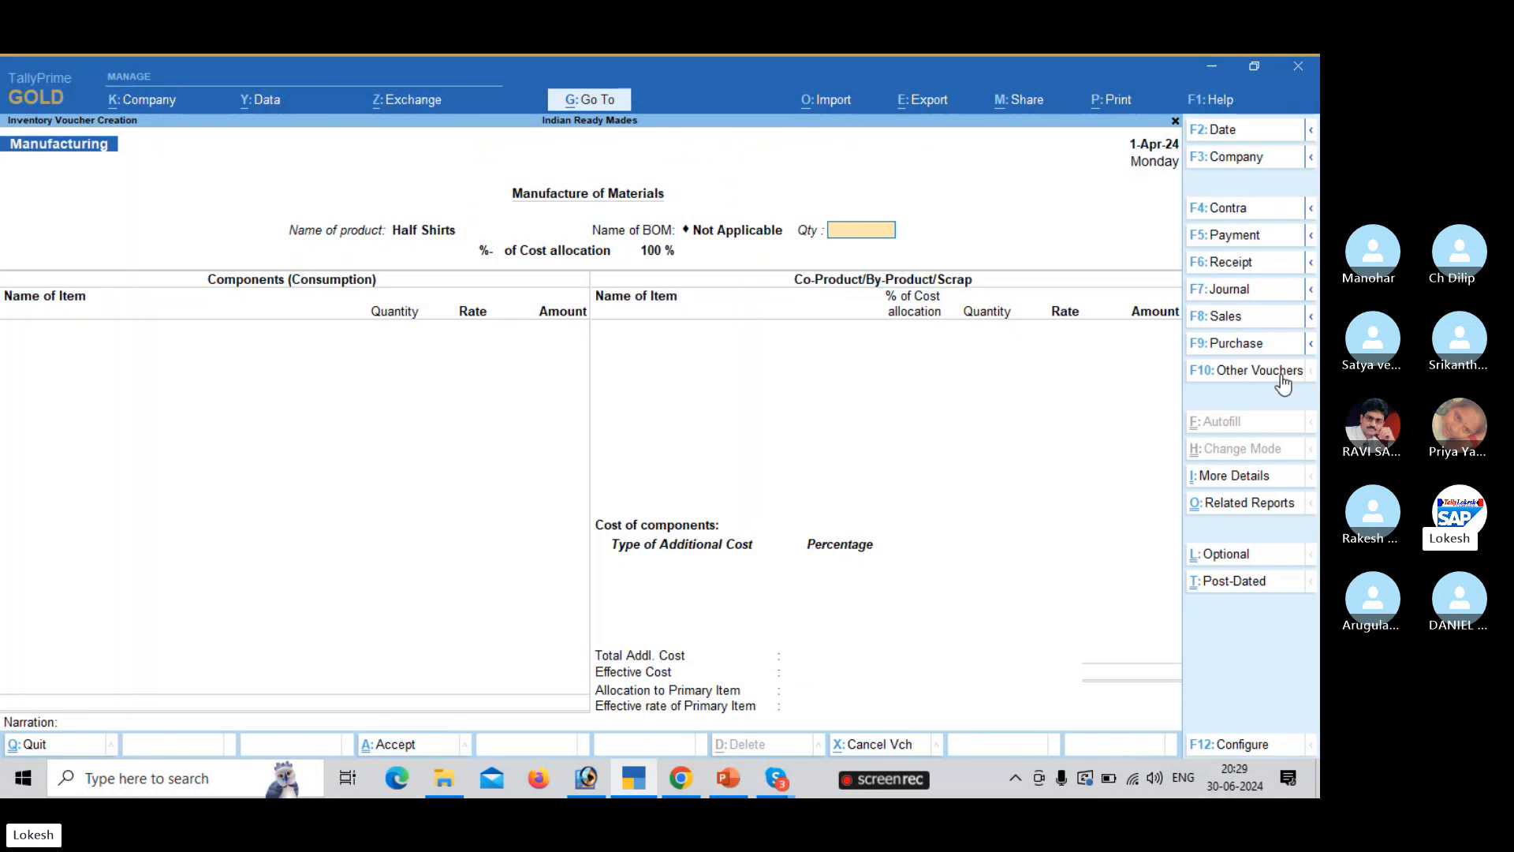
{"action": "type", "text": "1,300"}
{"action": "key", "text": "Return"}
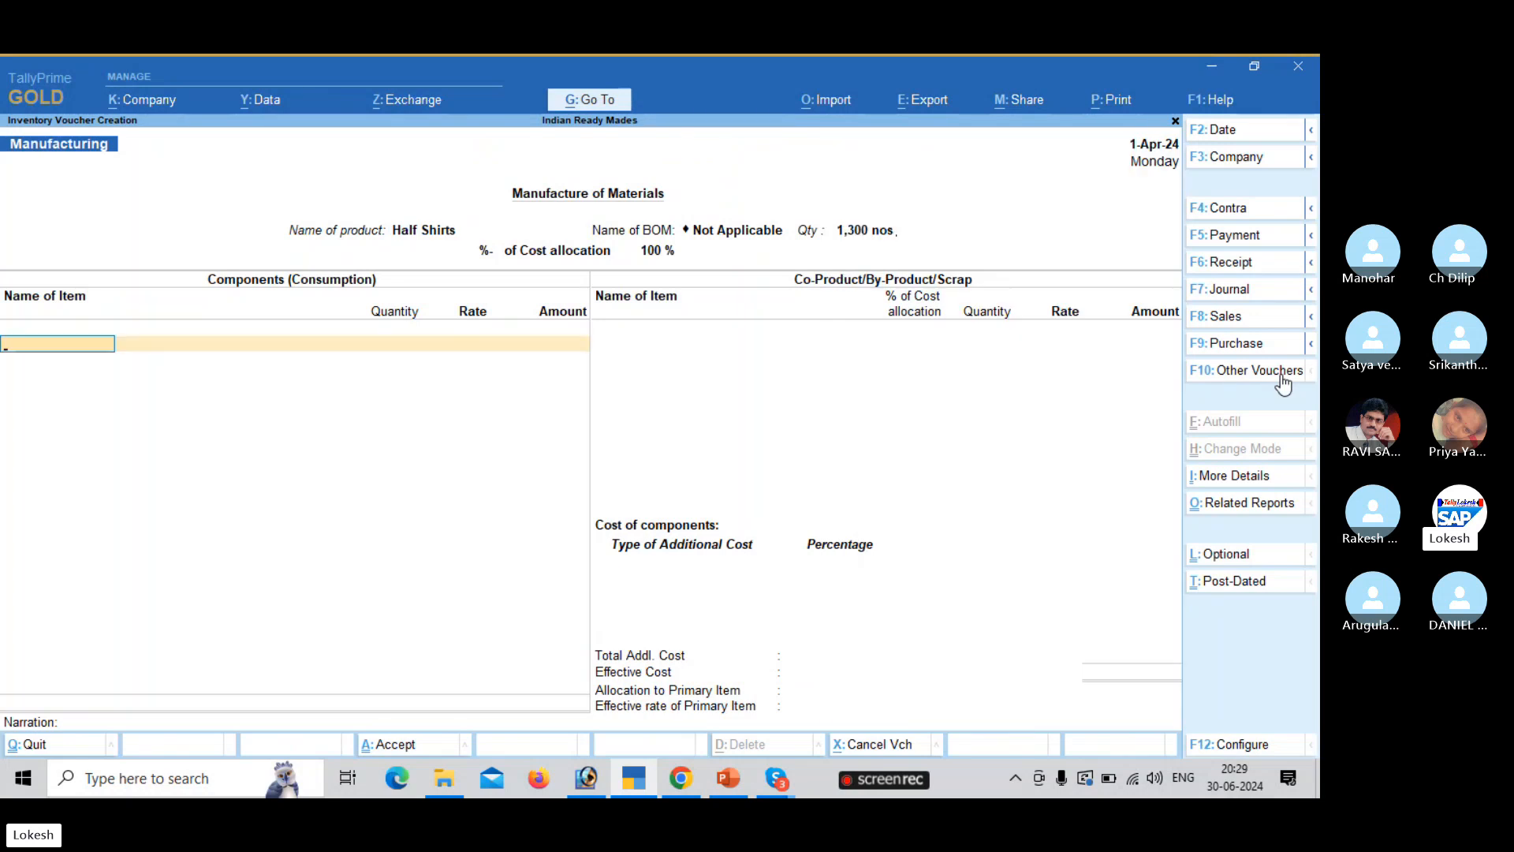
- Add Denim Cloth as a consumed component with a quantity of 2,600 mt, keeping the default rate
{"action": "type", "text": "D"}
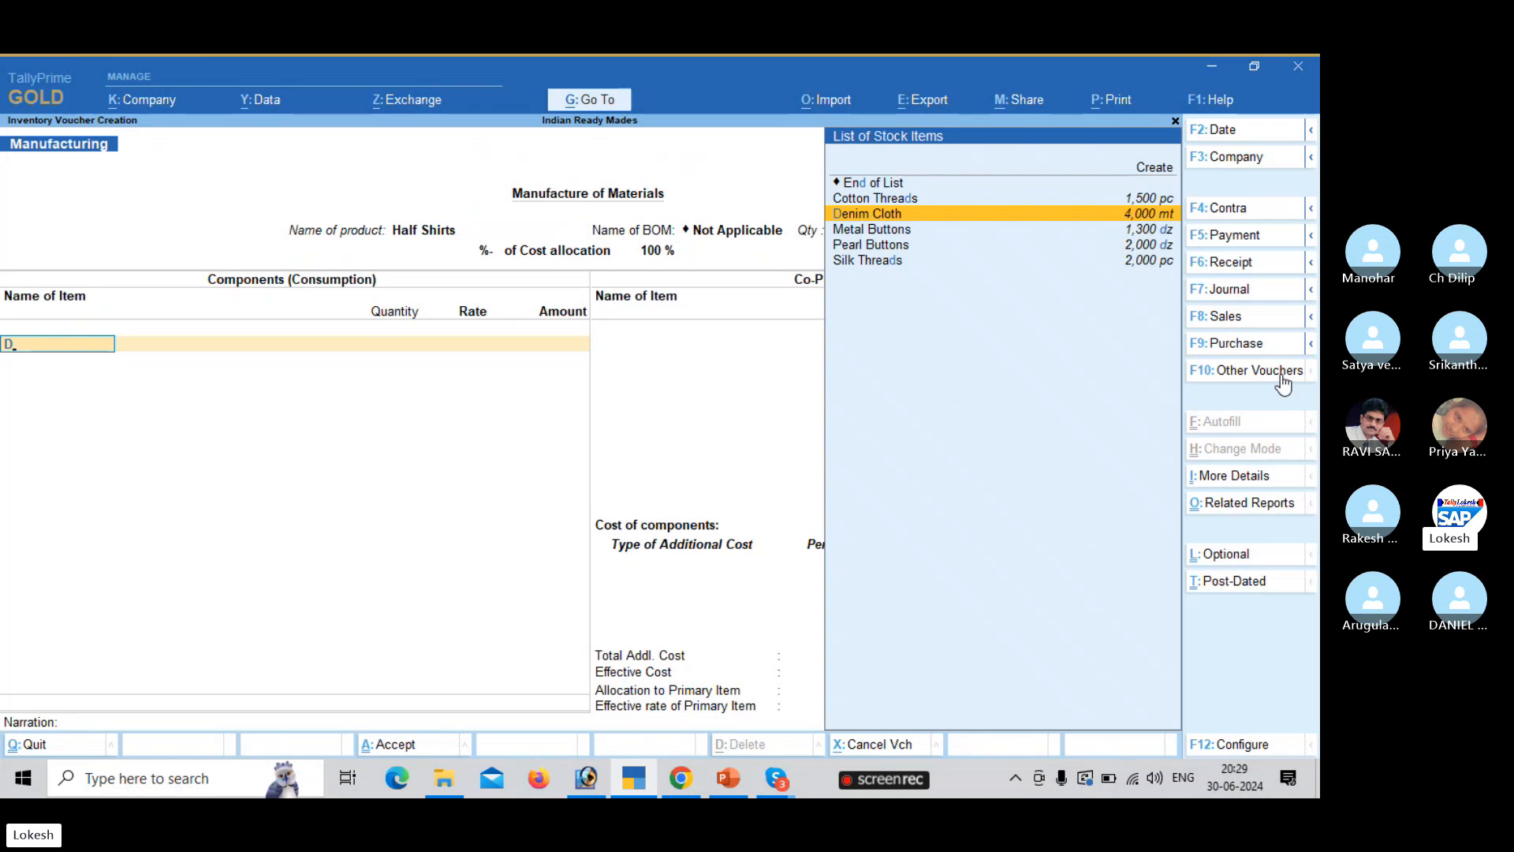
{"action": "key", "text": "Return"}
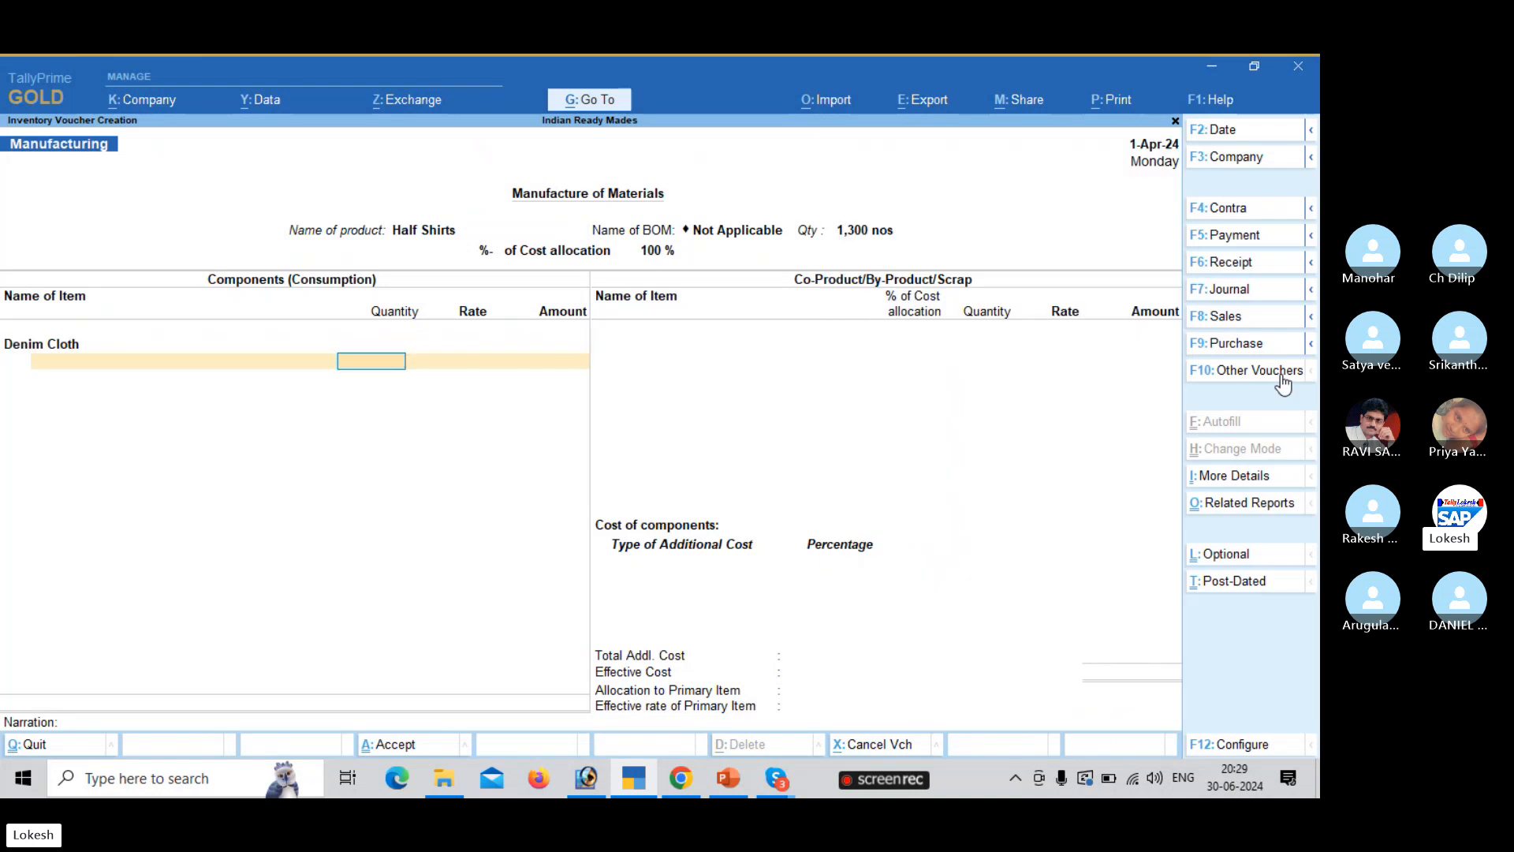
{"action": "type", "text": "2600"}
{"action": "key", "text": "Return"}
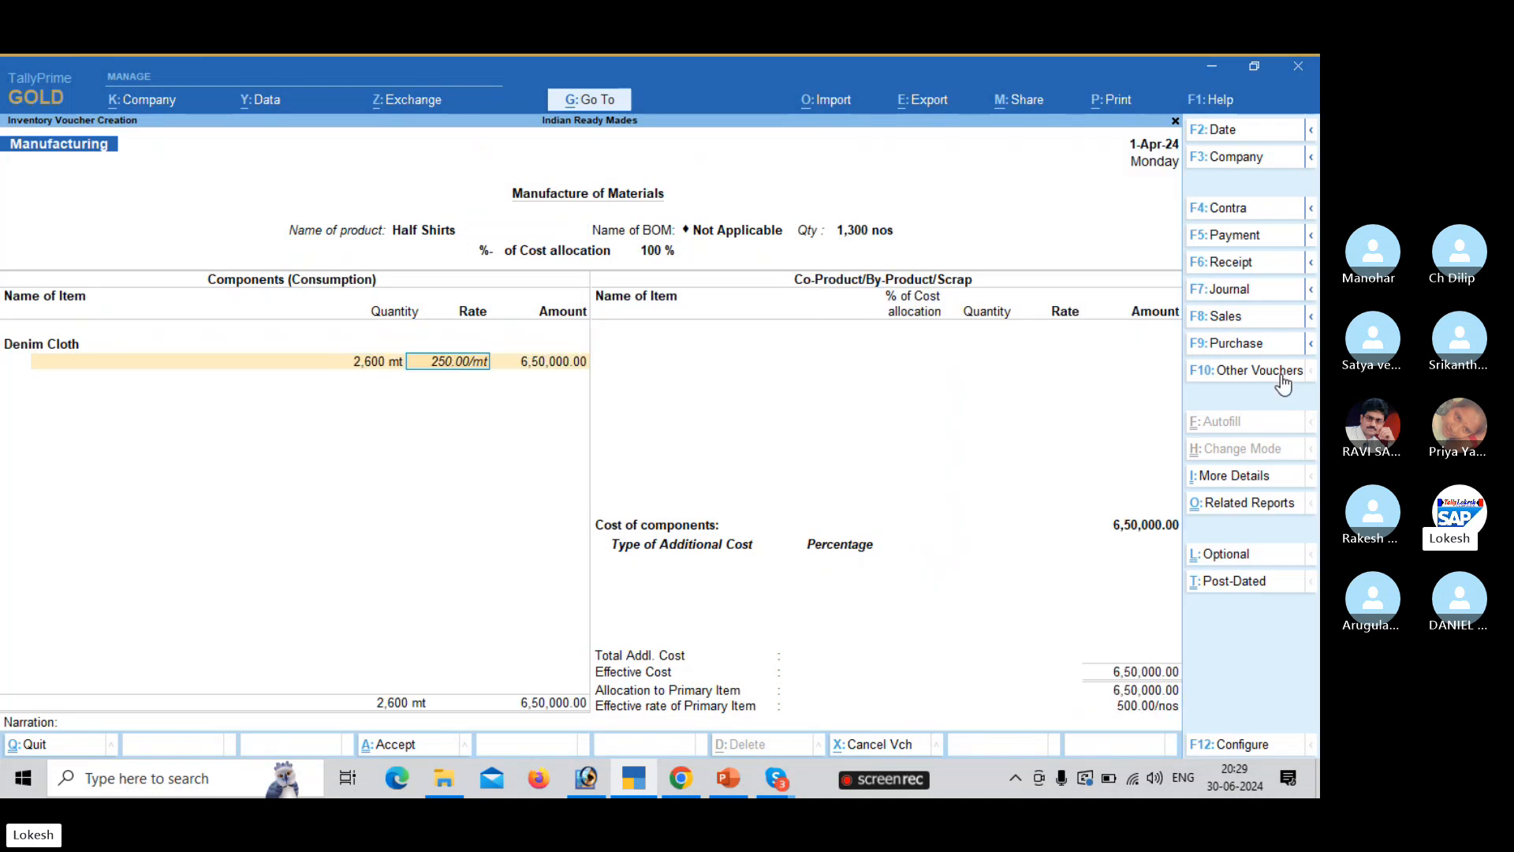
{"action": "key", "text": "Return"}
{"action": "key", "text": "Return"}
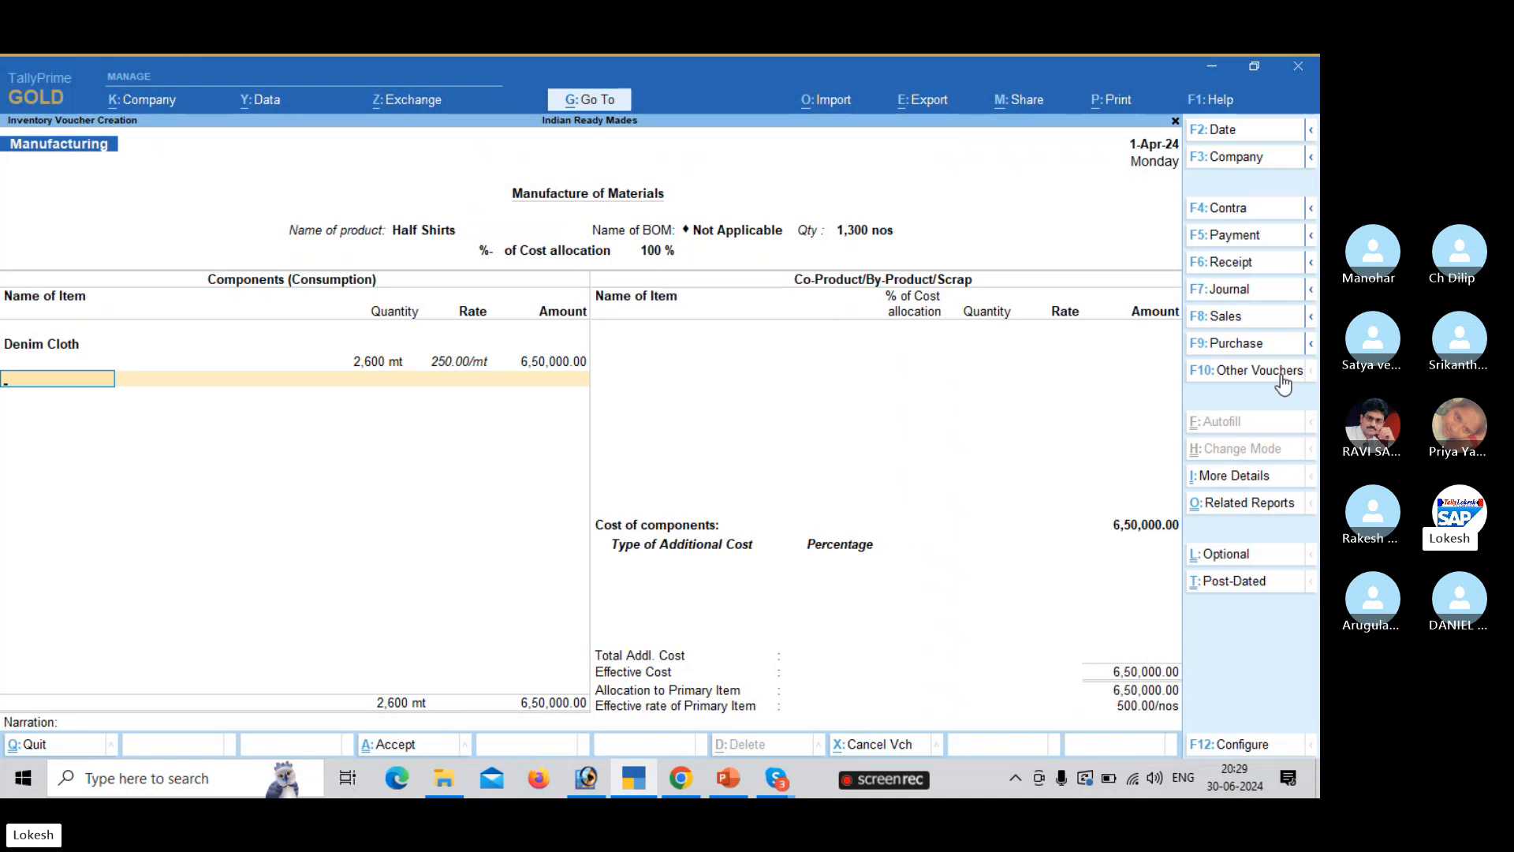
- Add Pearl Buttons as a consumed component with a quantity of 867 dz, keeping the default rate
{"action": "type", "text": "p"}
{"action": "key", "text": "Return"}
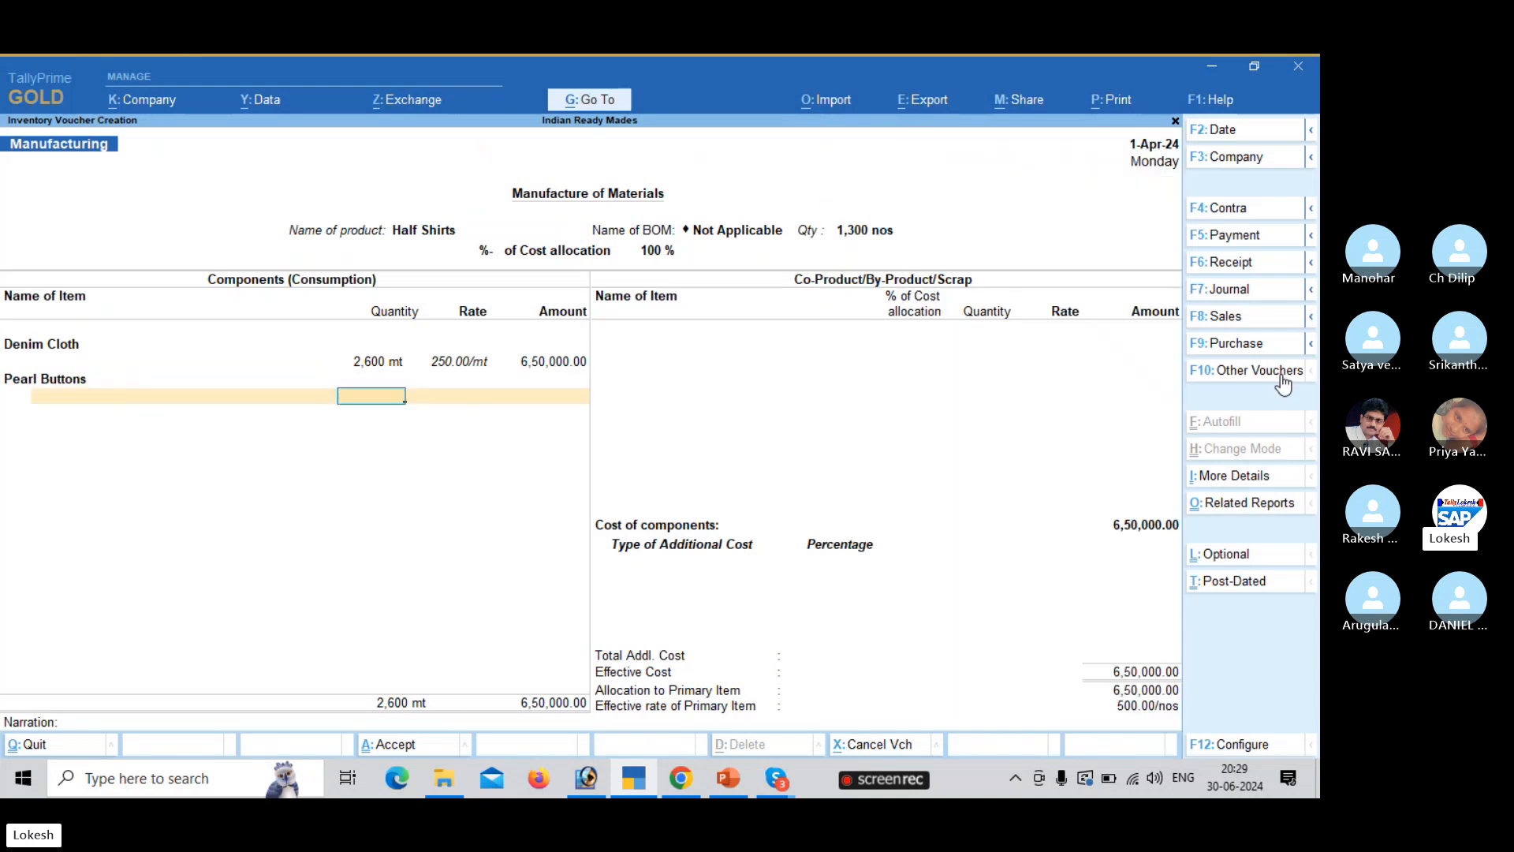
{"action": "type", "text": "867"}
{"action": "key", "text": "Return"}
{"action": "key", "text": "Return"}
{"action": "key", "text": "Return"}
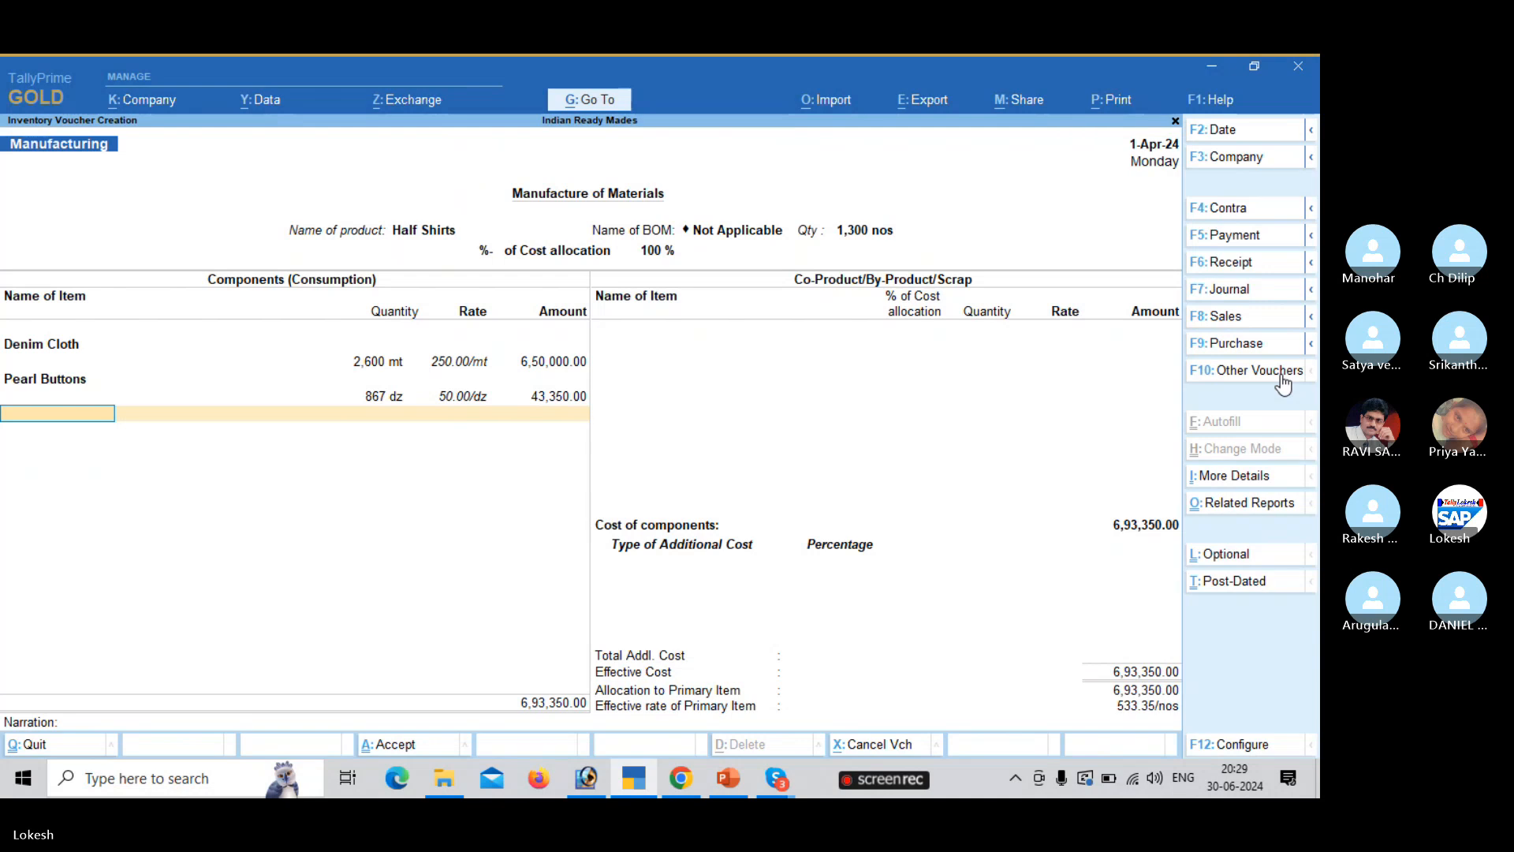
- Add Cotton Threads as a consumed component with a quantity of 1,300 pc, keeping the default rate
{"action": "type", "text": "c"}
{"action": "key", "text": "Return"}
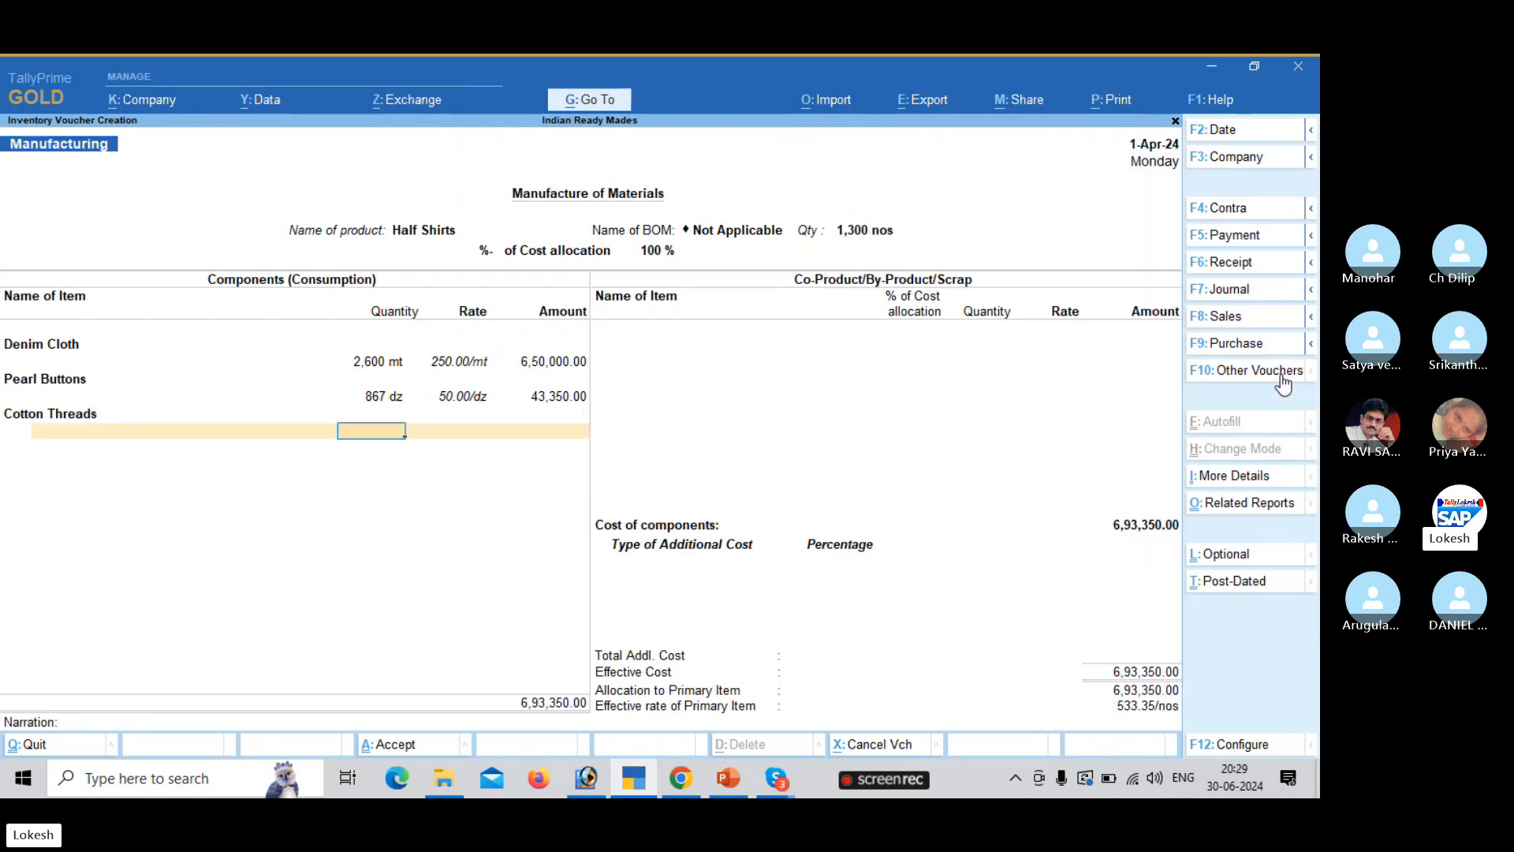
{"action": "type", "text": "1300"}
{"action": "key", "text": "Return"}
{"action": "key", "text": "Return"}
{"action": "key", "text": "Return"}
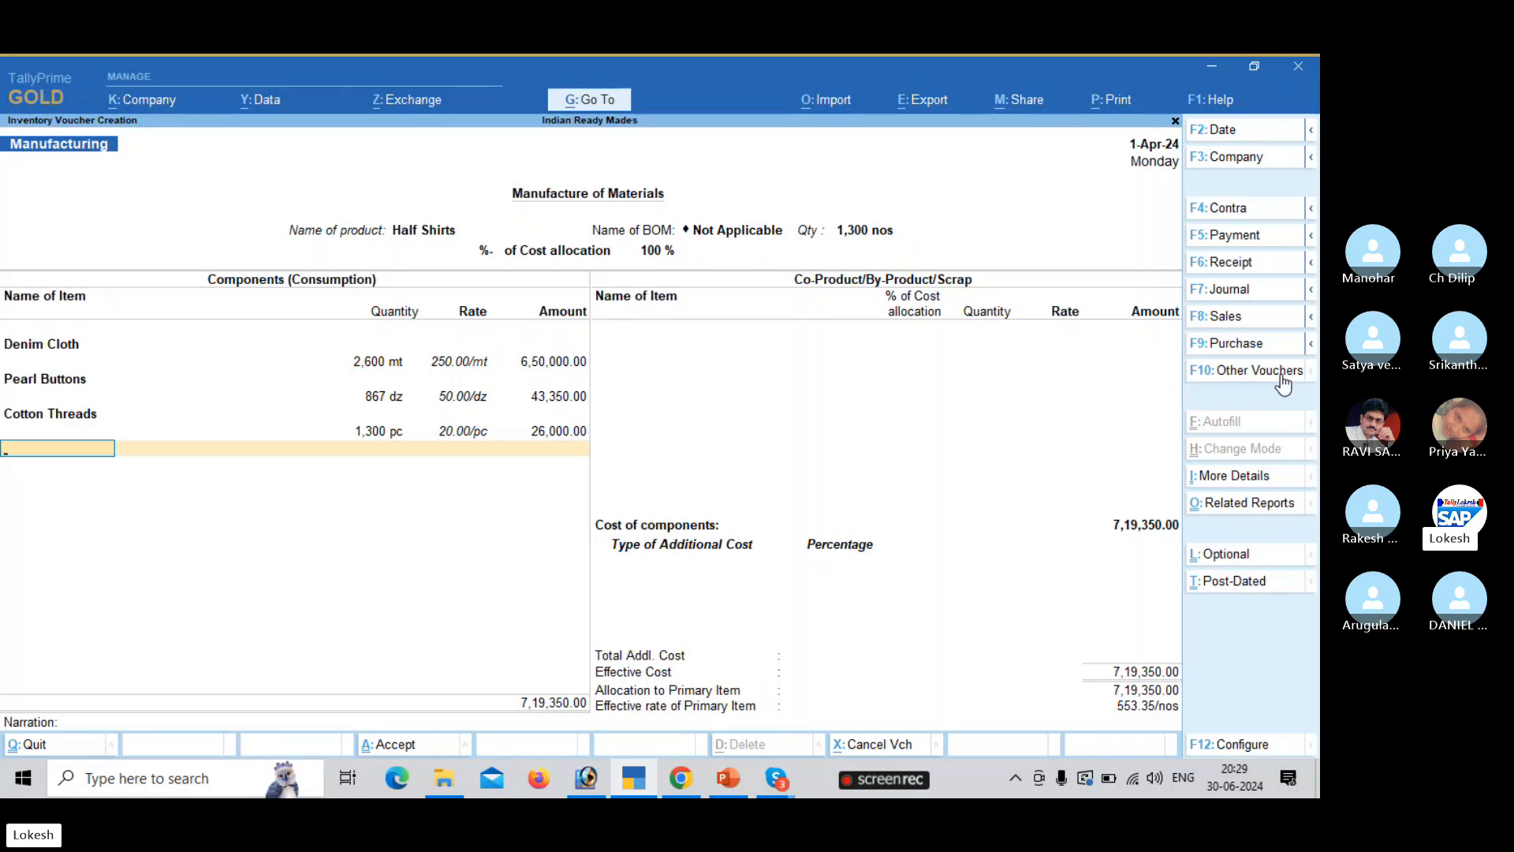
- Add Caller Material as a component with a quantity of 1,300 pc at the default rate, and finish the component list
{"action": "type", "text": "ca"}
{"action": "key", "text": "Return"}
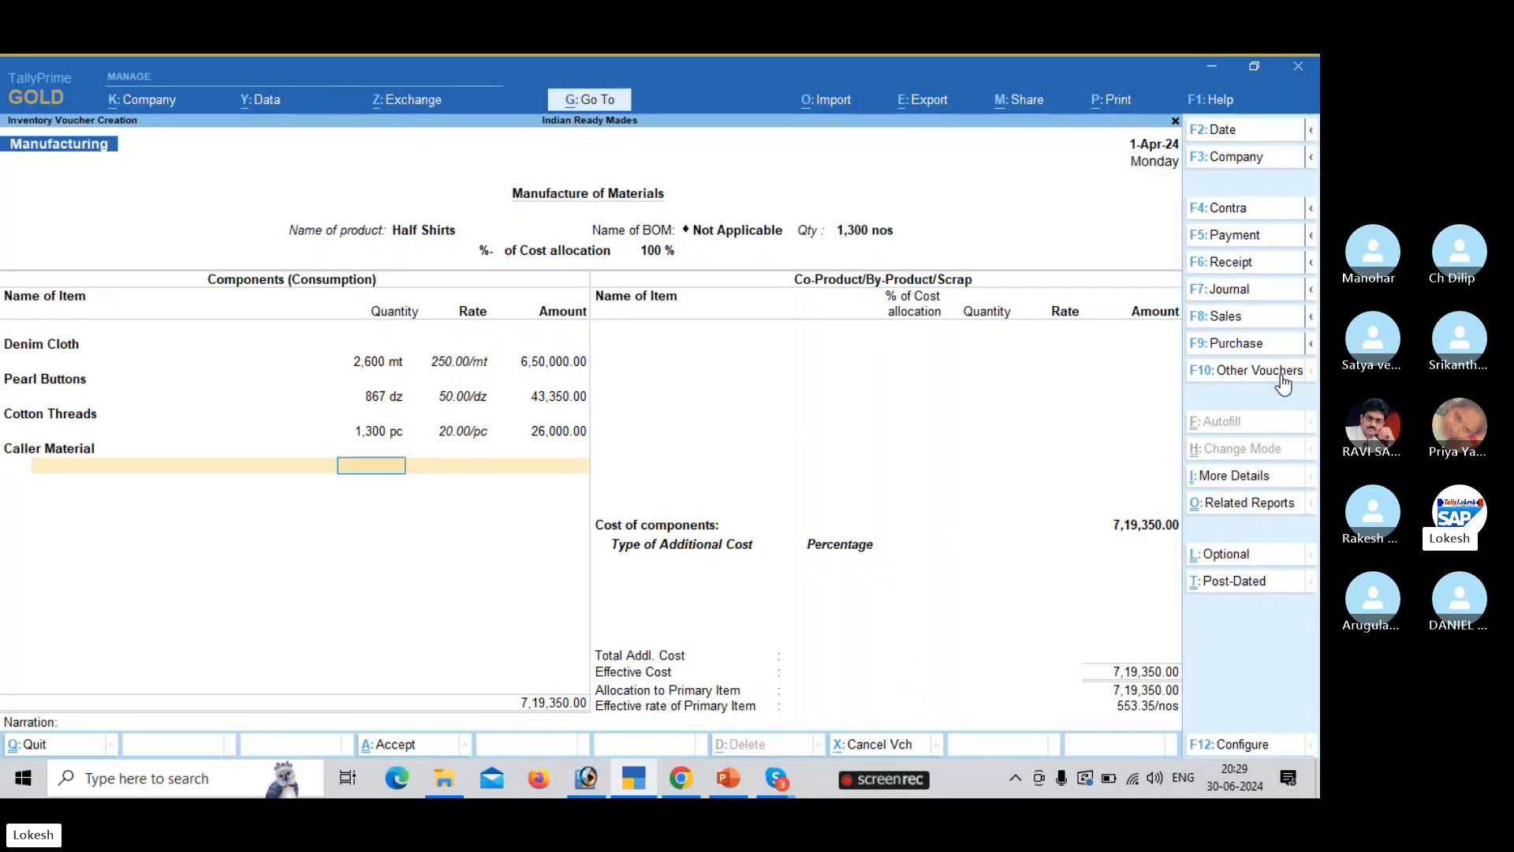
{"action": "type", "text": "1300"}
{"action": "key", "text": "Return"}
{"action": "key", "text": "Return"}
{"action": "key", "text": "Return"}
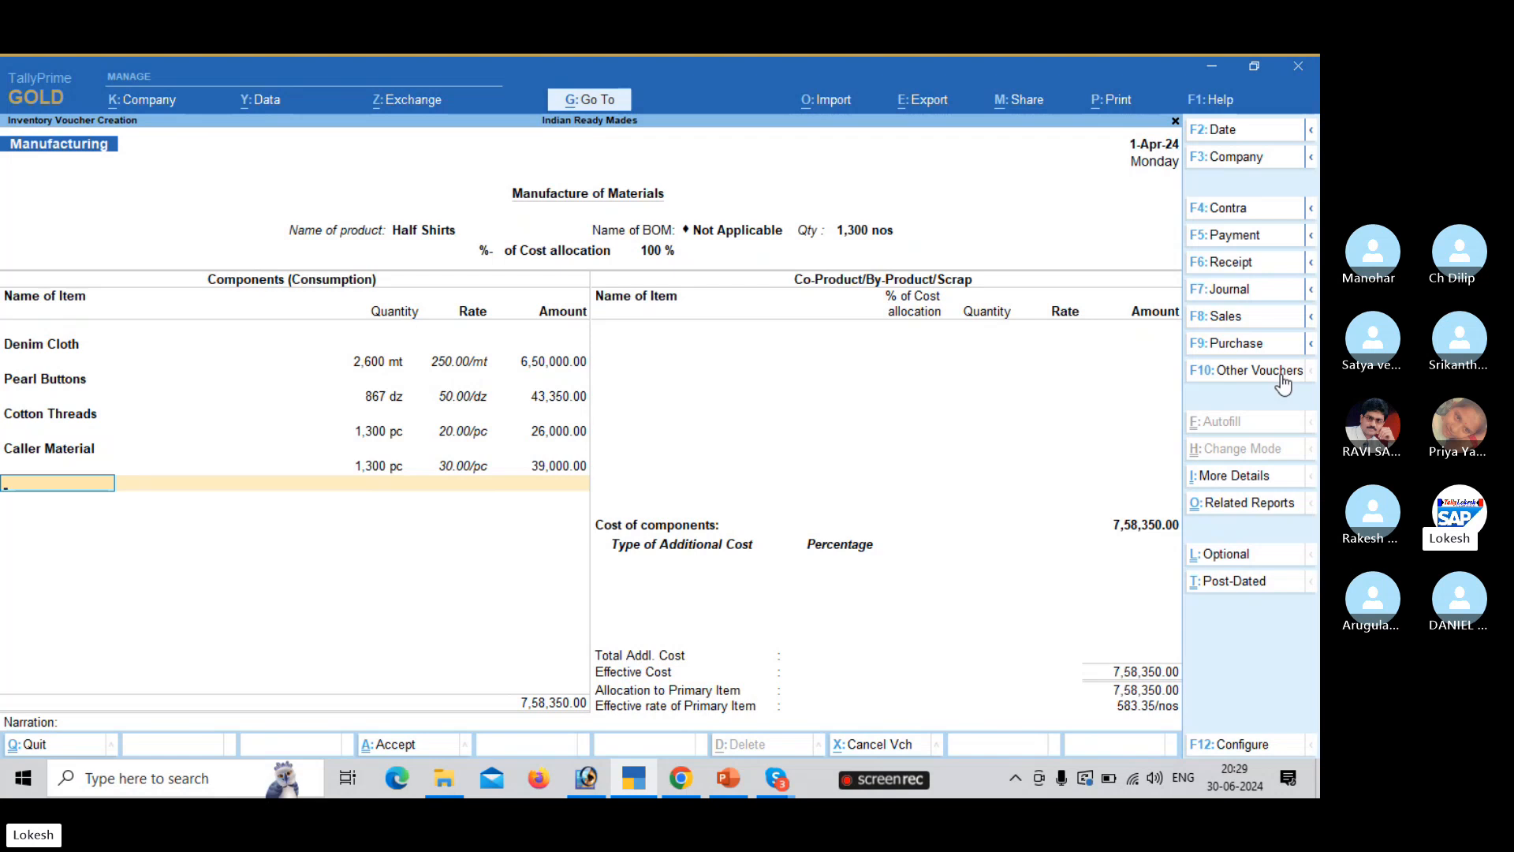
{"action": "key", "text": "Return"}
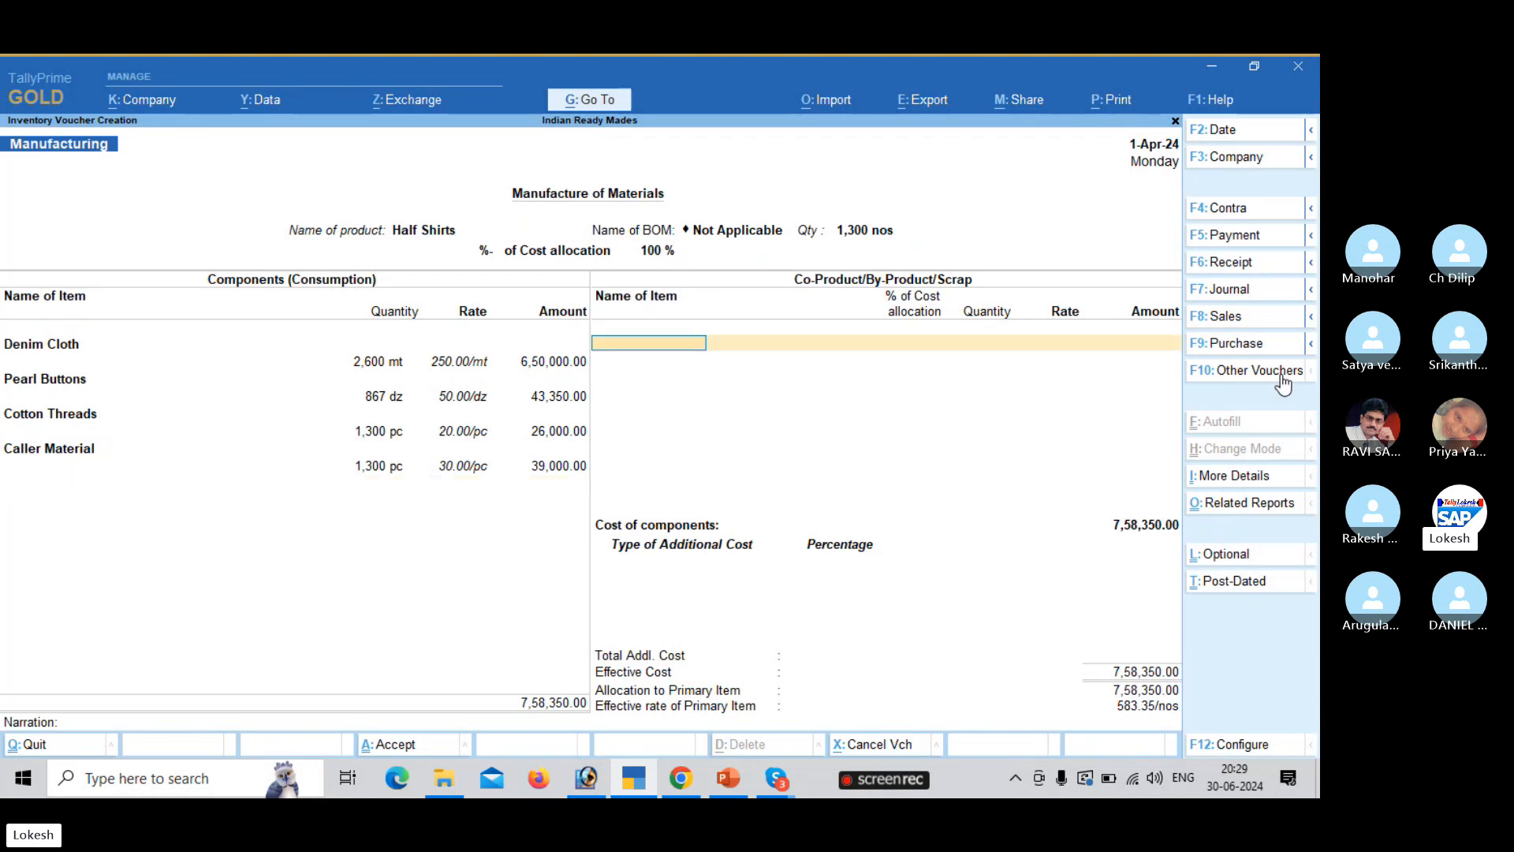
- Leave the co-product list empty and add Wages of 39,000 as an additional cost without a percentage
{"action": "key", "text": "Return"}
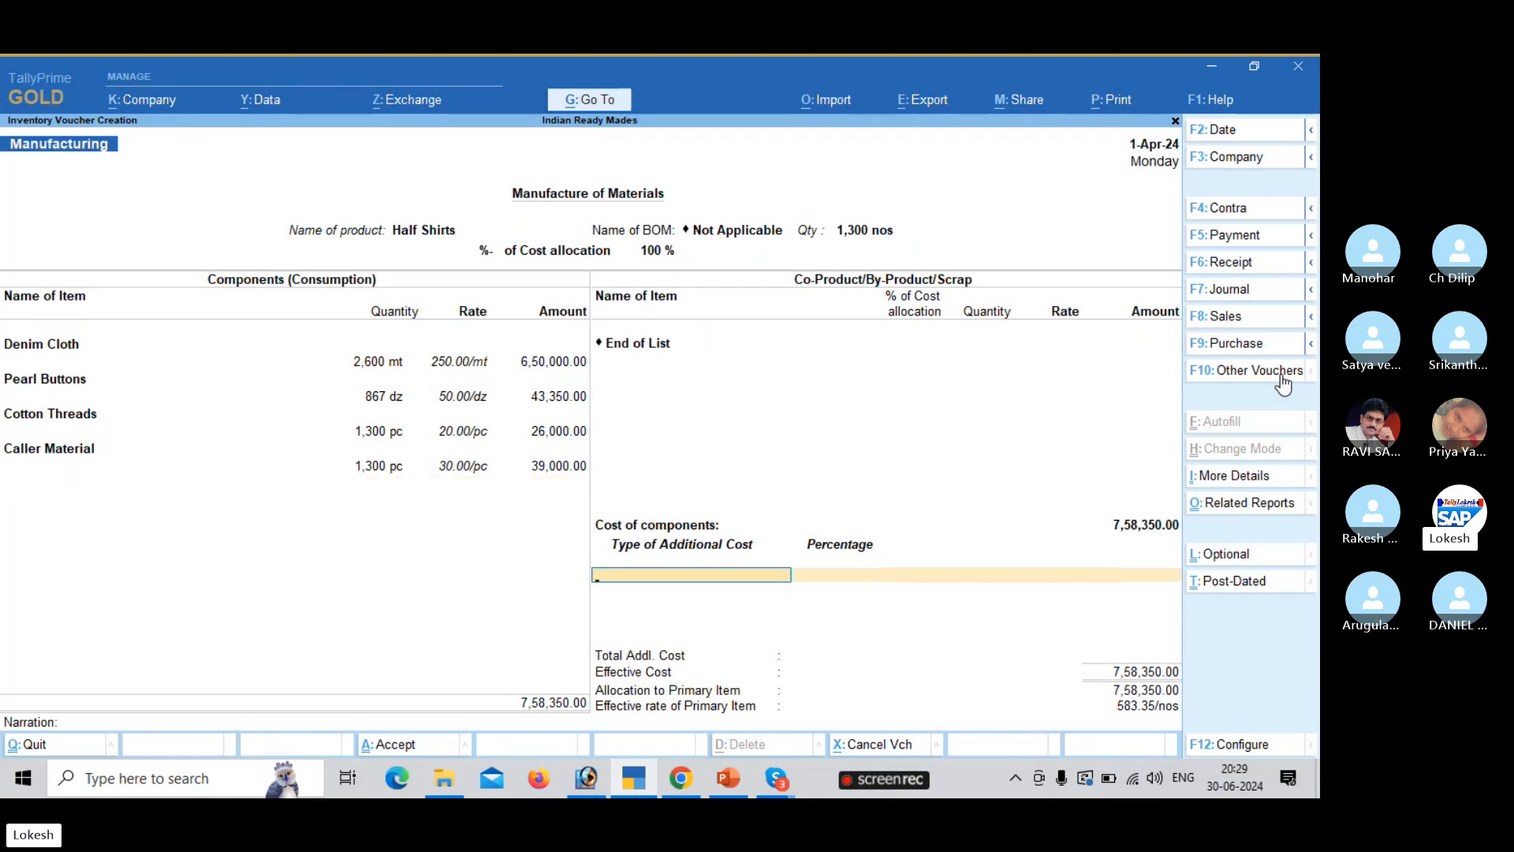
{"action": "key", "text": "Return"}
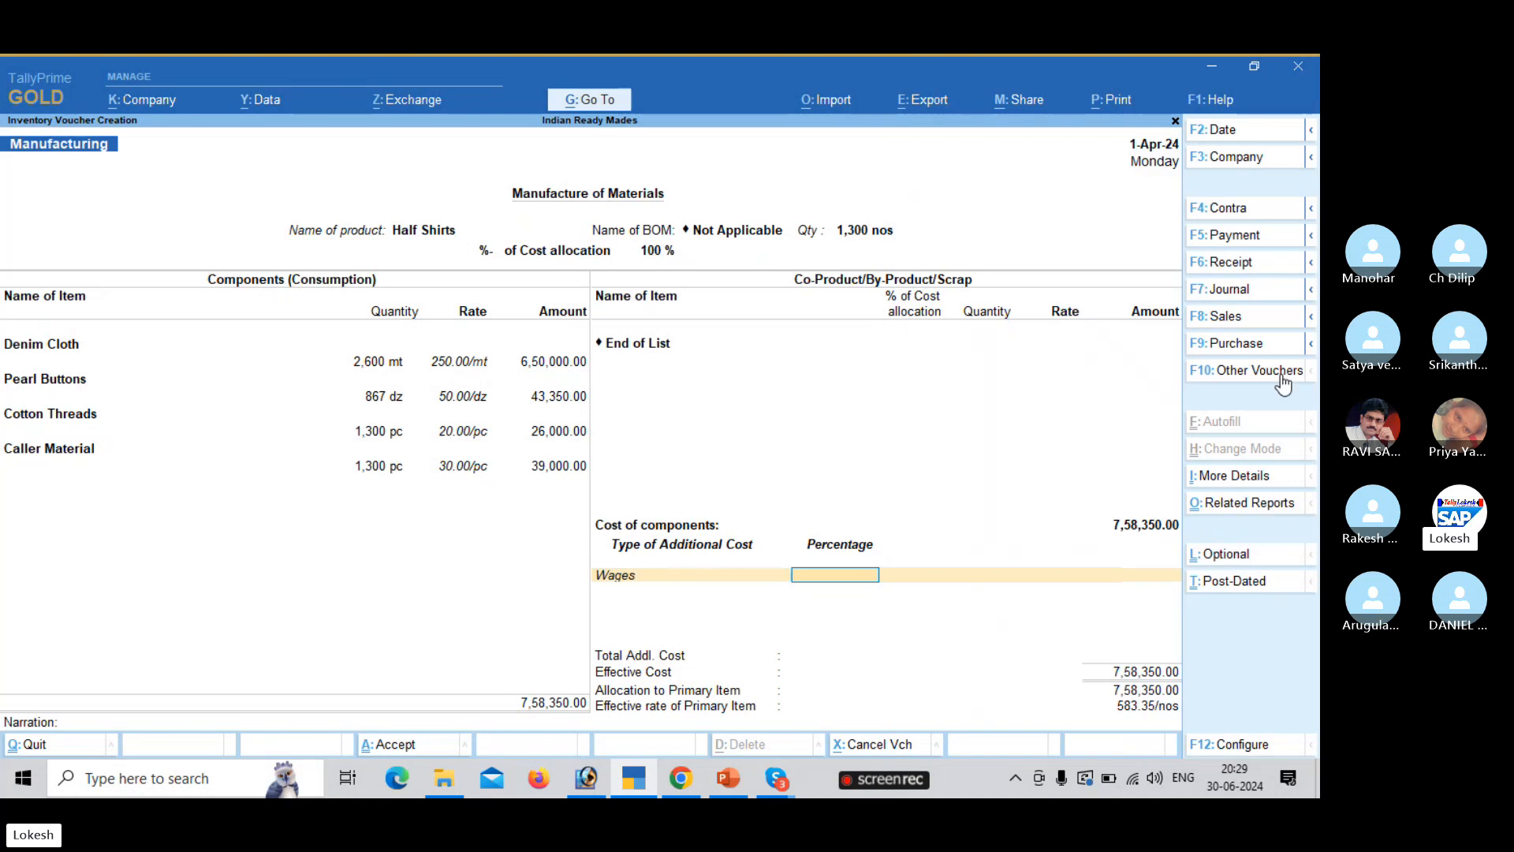
{"action": "key", "text": "Return"}
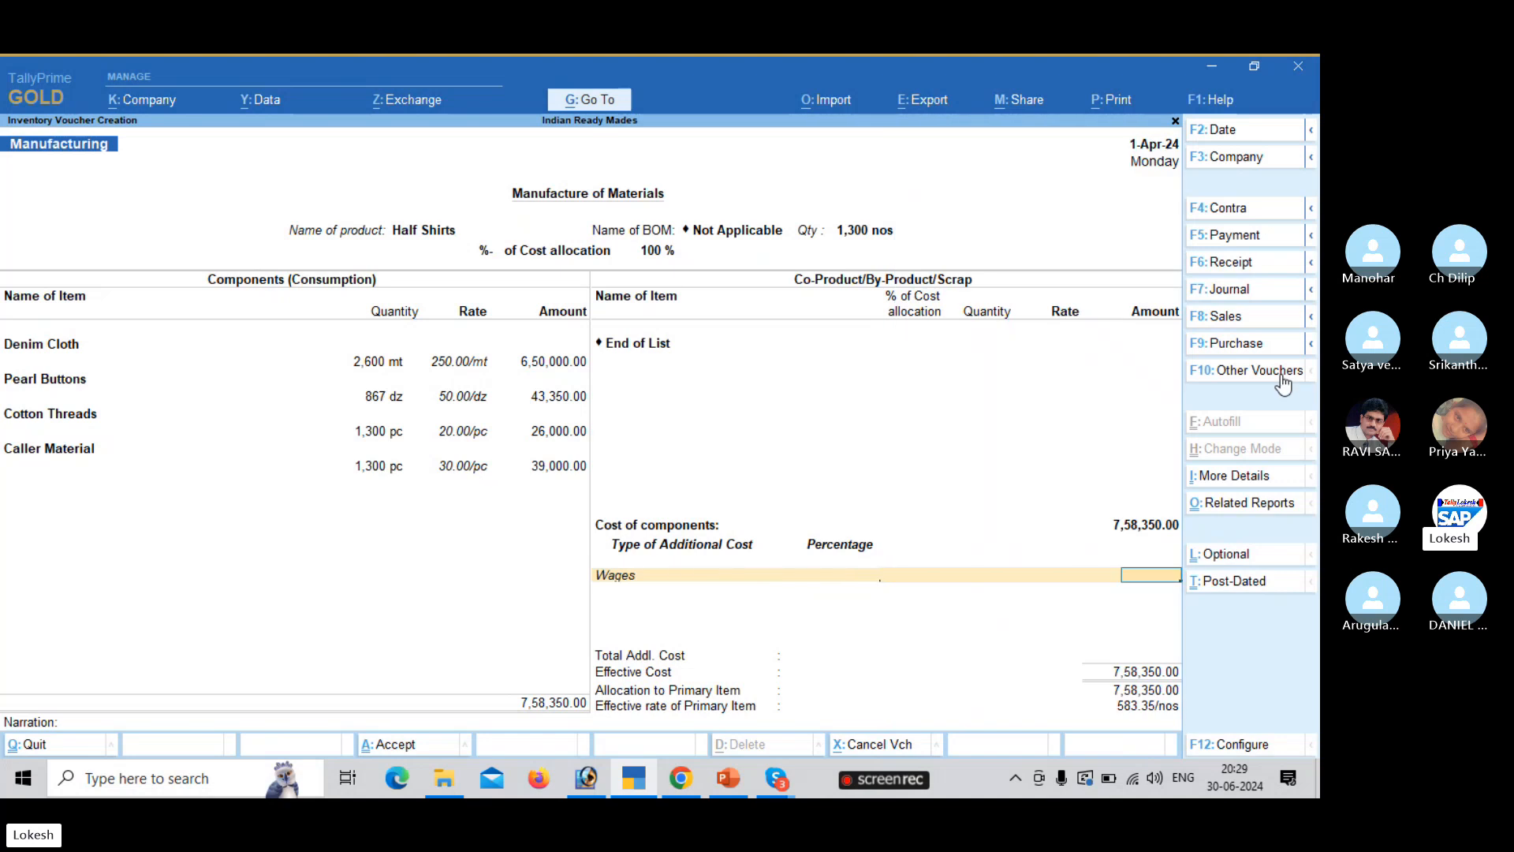
{"action": "type", "text": "39000"}
{"action": "key", "text": "Return"}
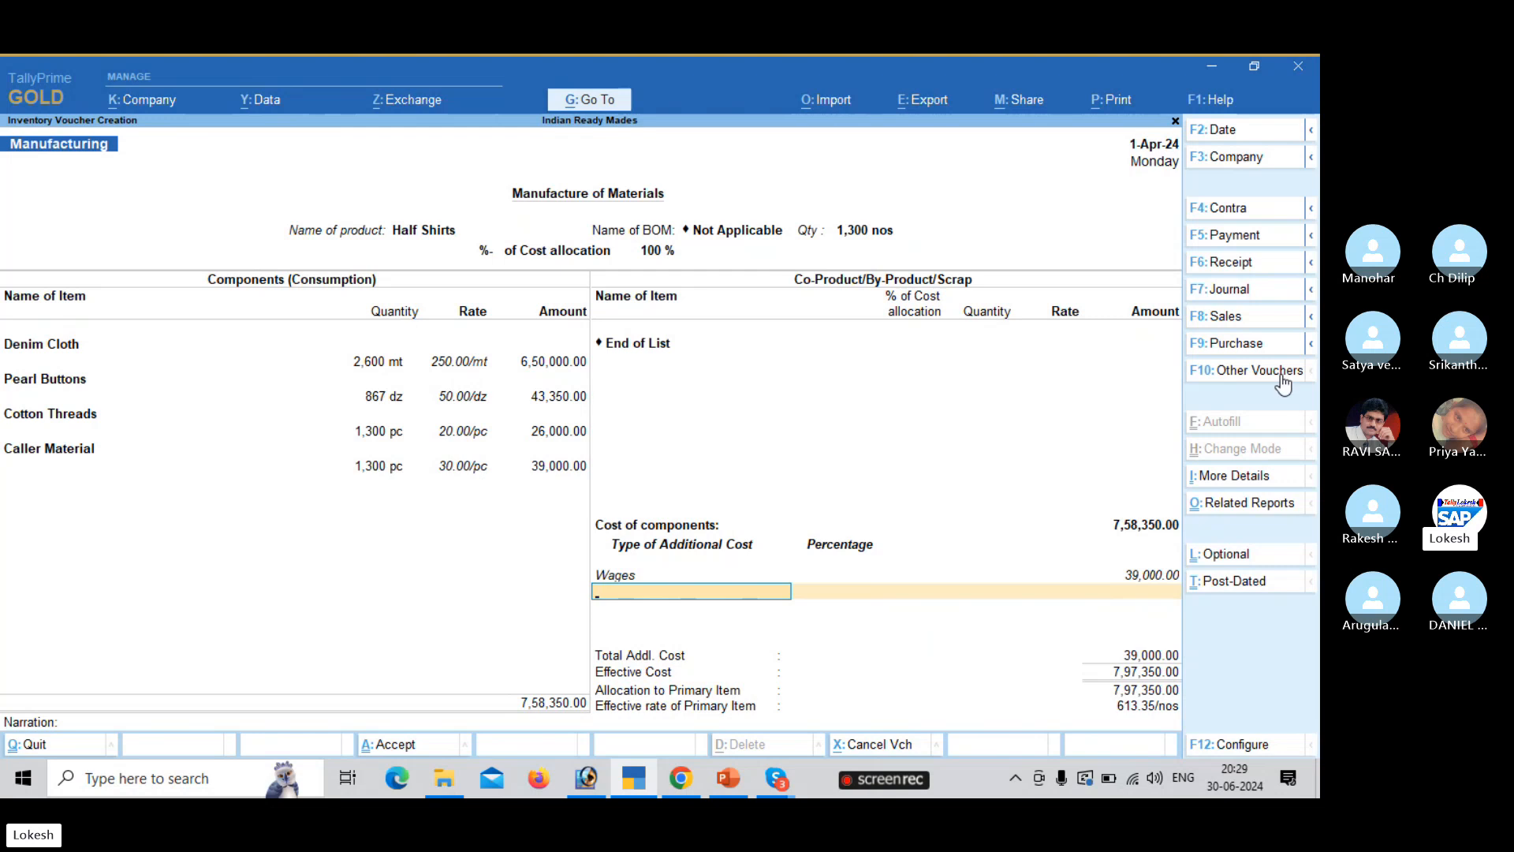
- Add Other Misc Exp of 91,000 as an additional cost without a percentage
{"action": "key", "text": "Return"}
{"action": "key", "text": "Return"}
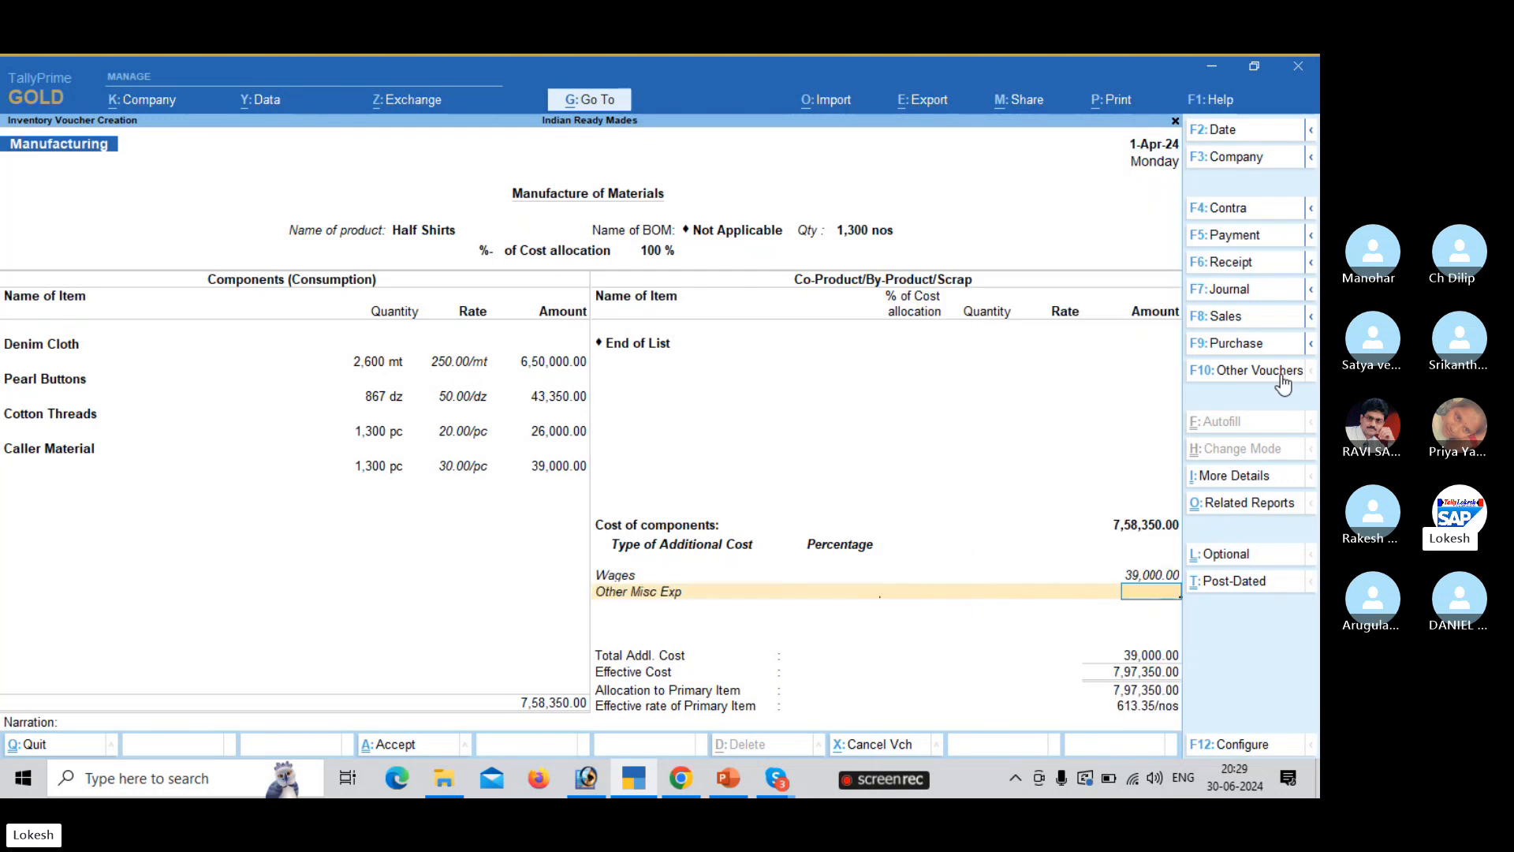
{"action": "type", "text": "91000"}
{"action": "key", "text": "Return"}
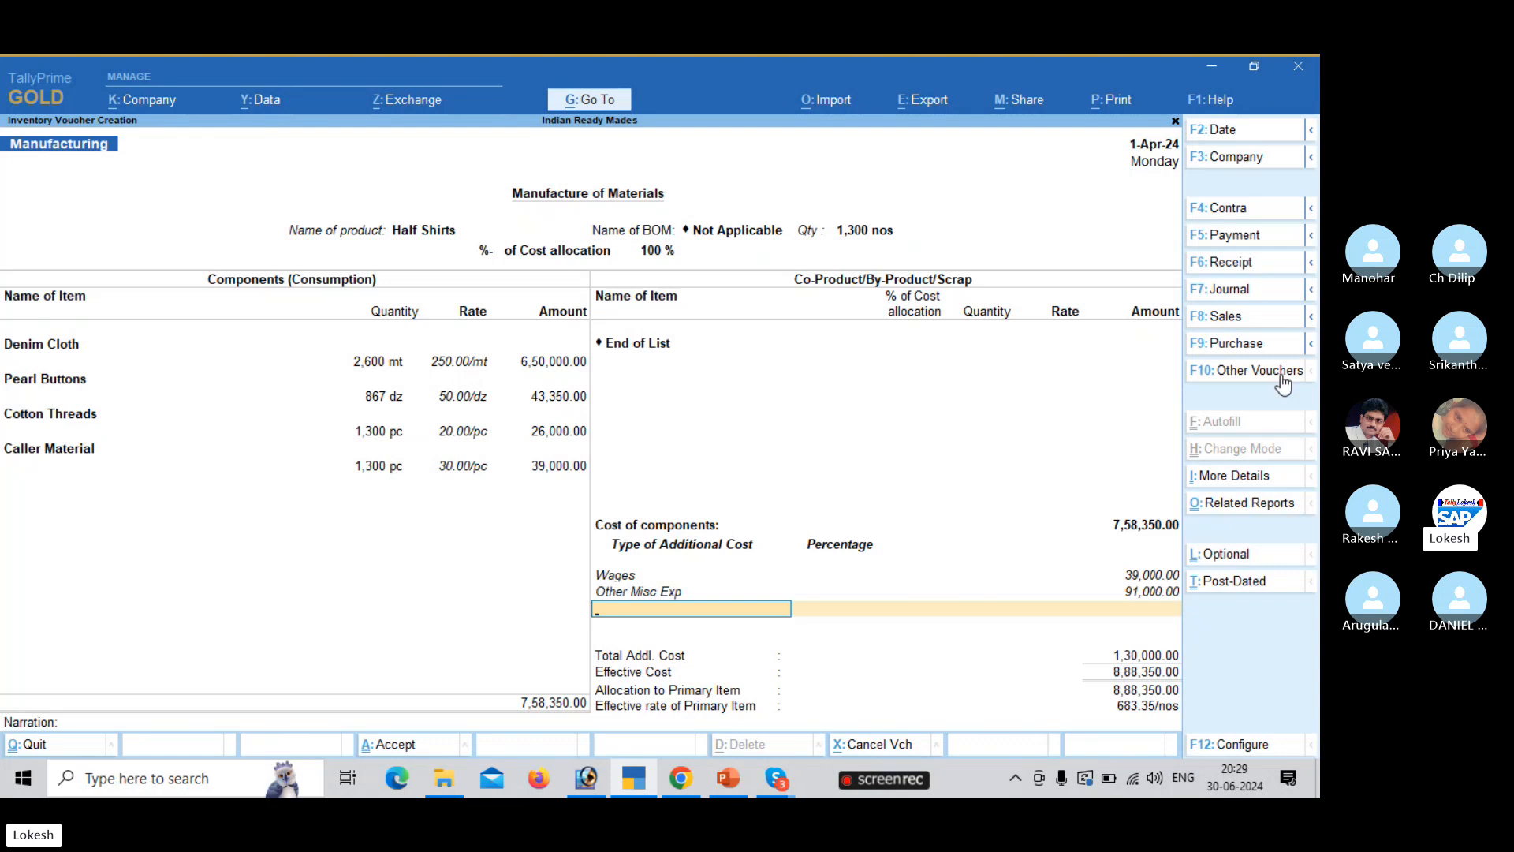
- Finish the additional cost list and save the Half Shirts manufacturing voucher without a narration
{"action": "key", "text": "Return"}
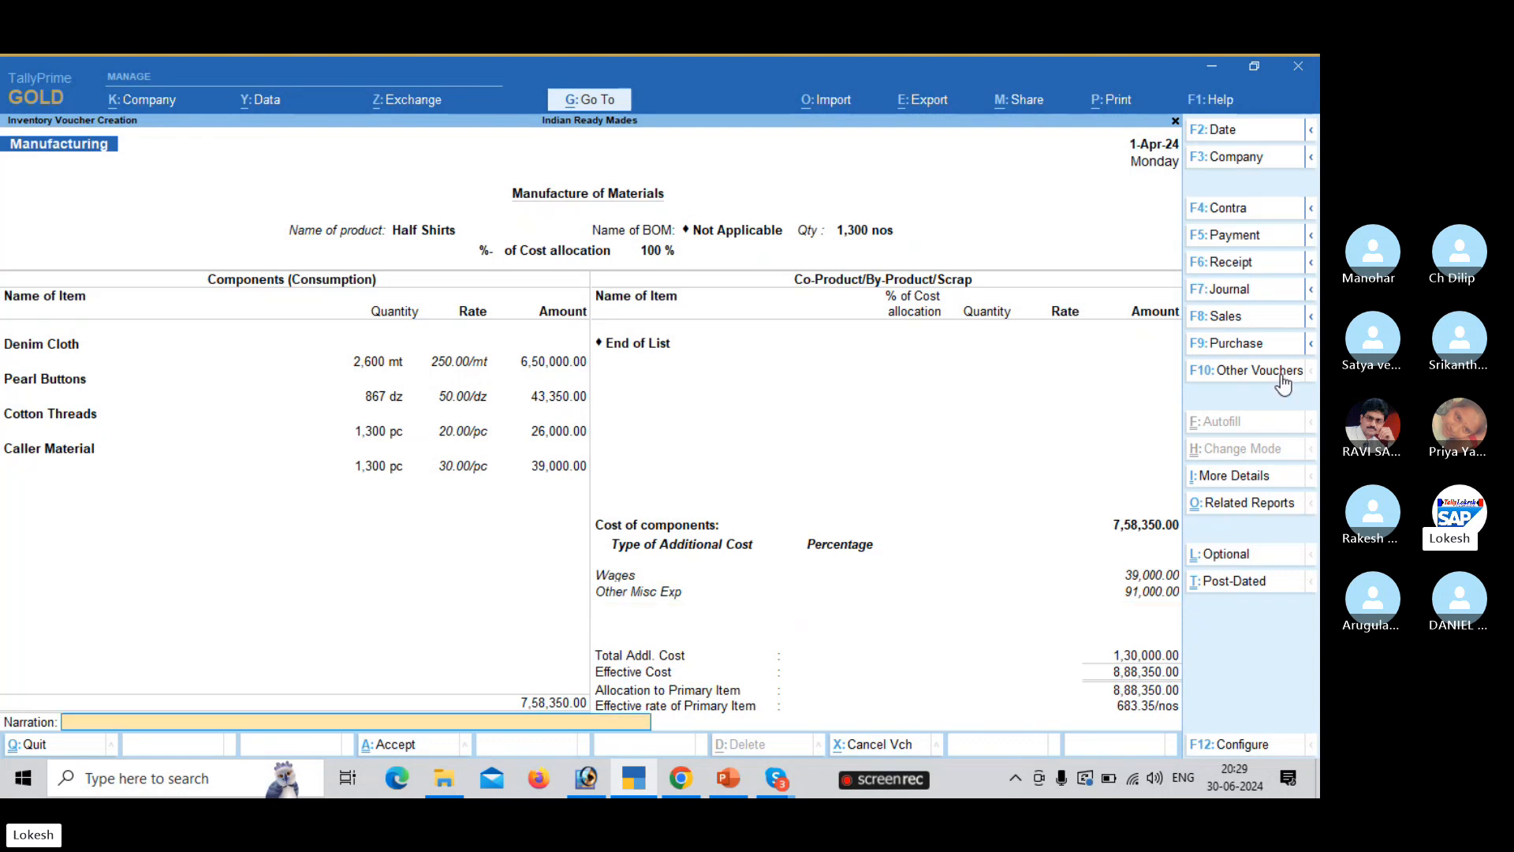
{"action": "key", "text": "Return"}
{"action": "key", "text": "Return"}
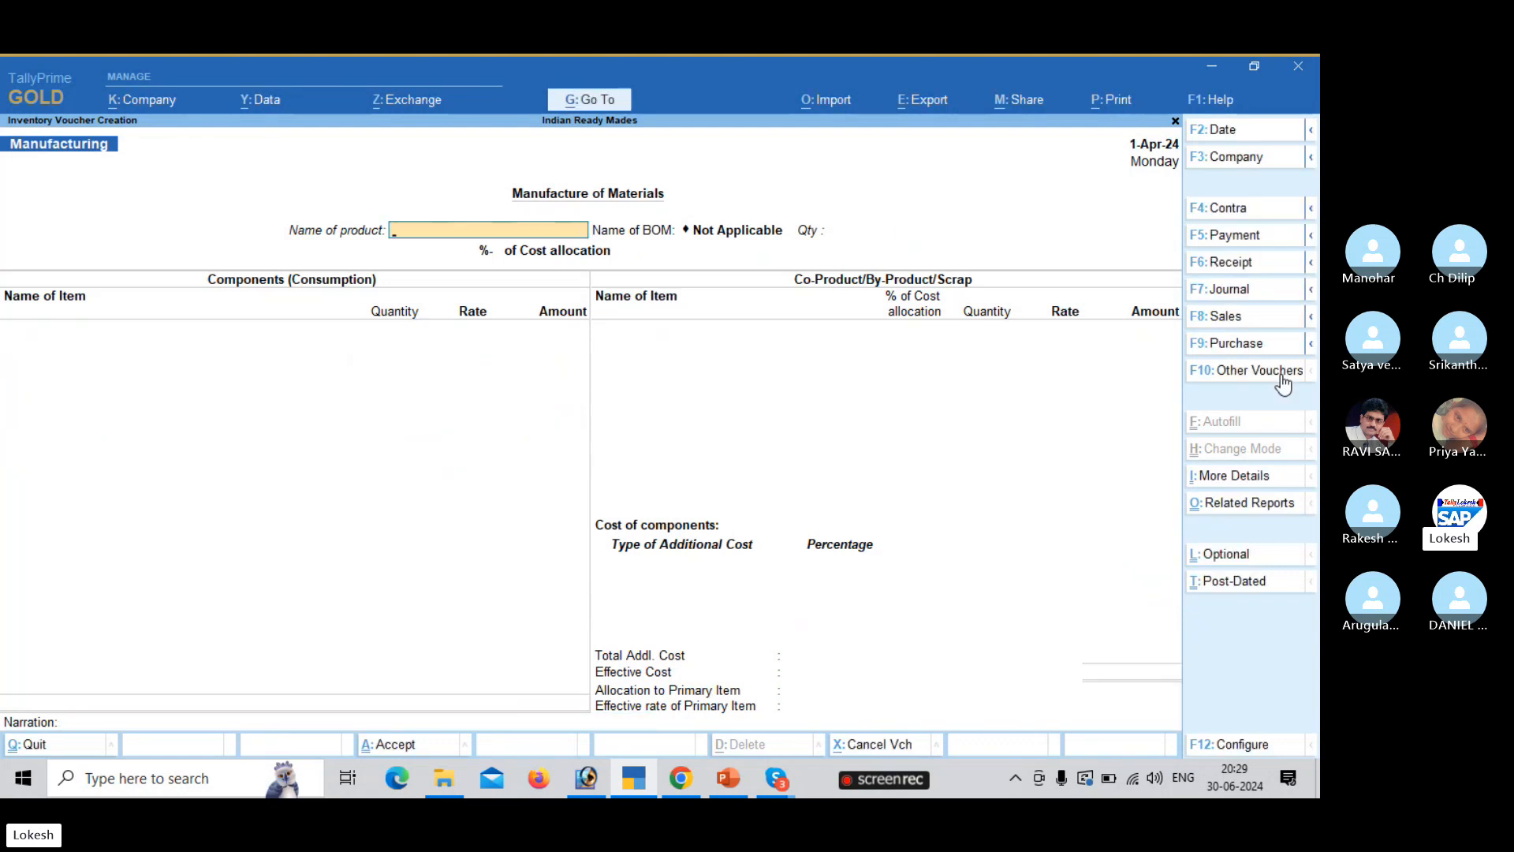
- Start a manufacturing voucher for Full Shirts with no BOM applicable and a quantity of 1,300 nos
{"action": "key", "text": "Return"}
{"action": "type", "text": "1,300"}
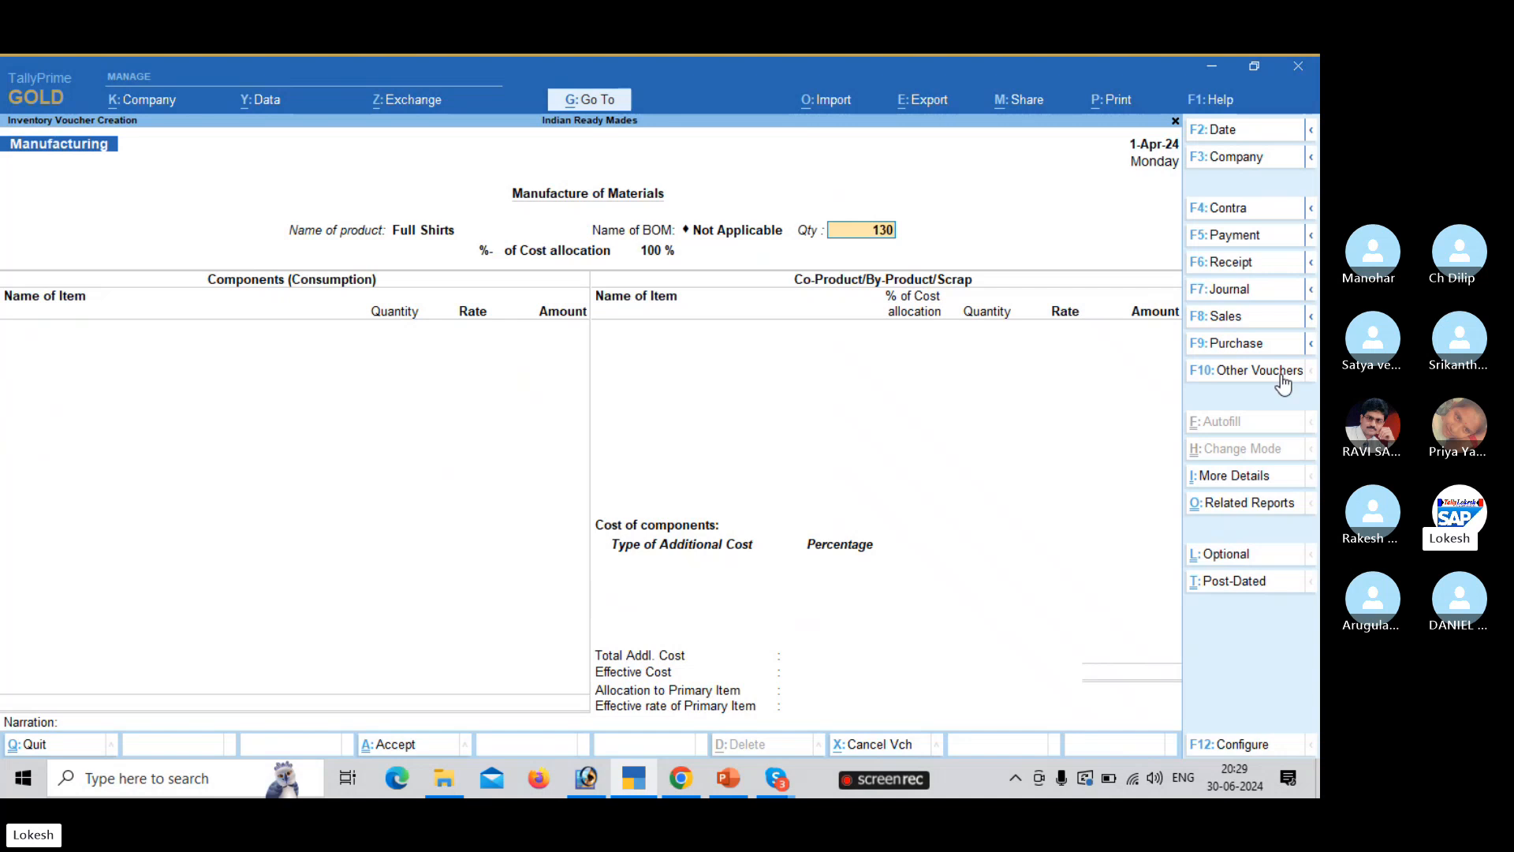
{"action": "key", "text": "Return"}
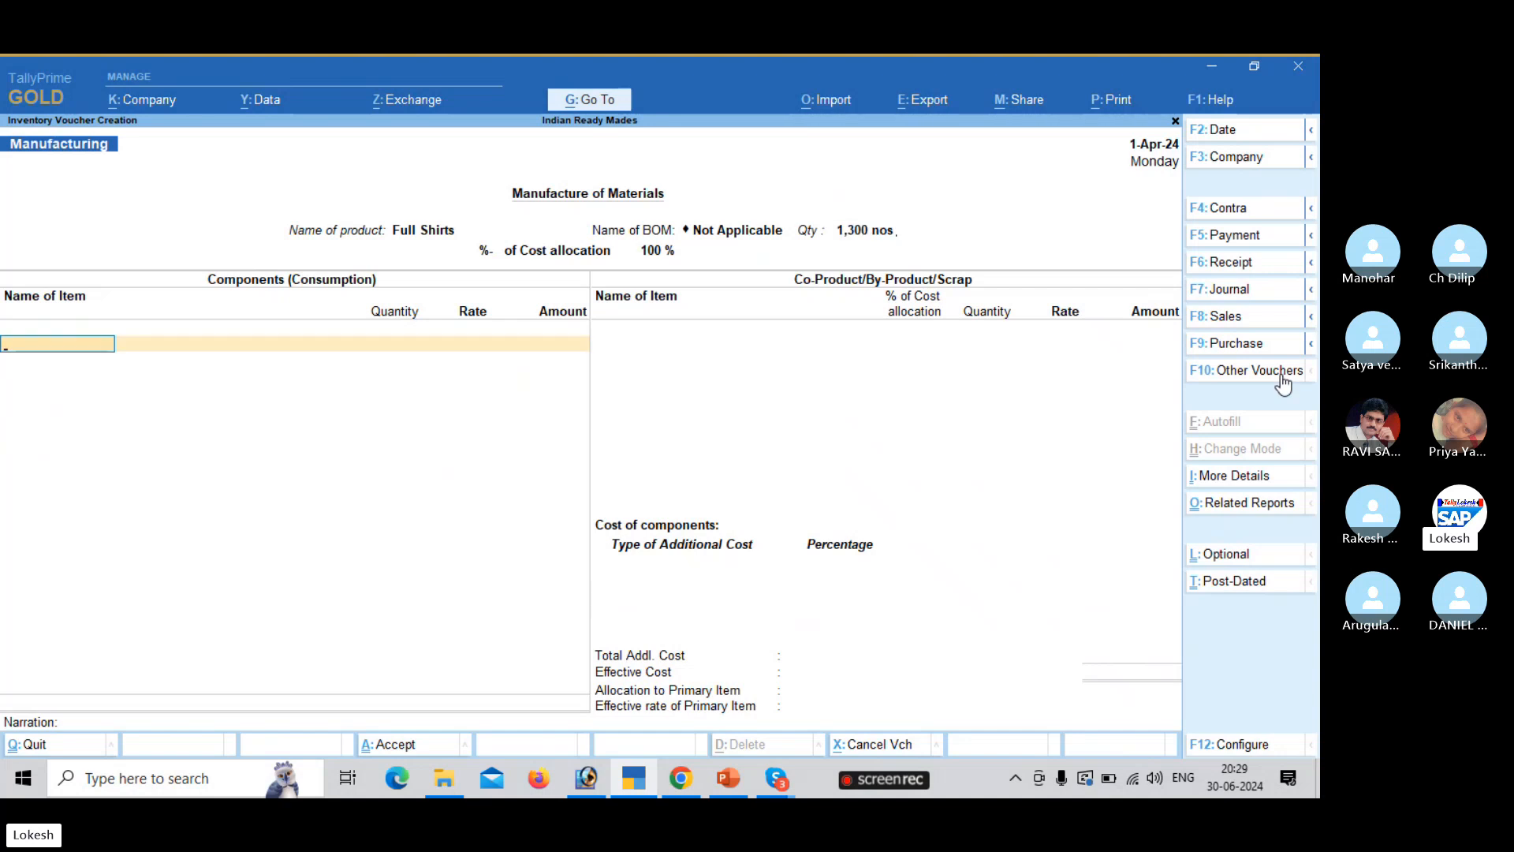
- Add Linen Cloth as a consumed component with a quantity of 3,250 mt, keeping the default rate
{"action": "key", "text": "Return"}
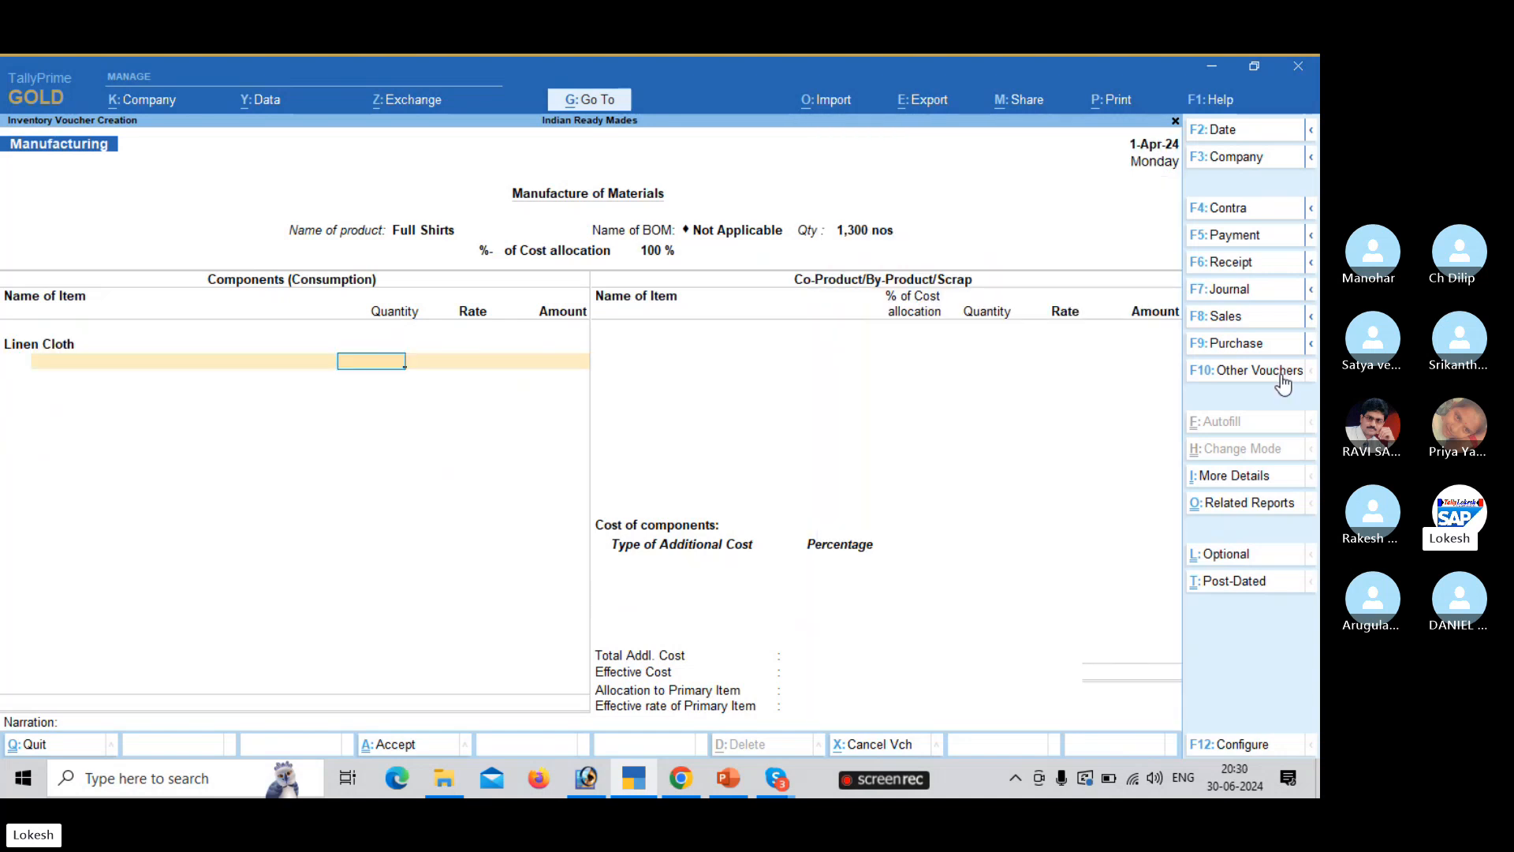
{"action": "type", "text": "3250"}
{"action": "key", "text": "Return"}
{"action": "key", "text": "Return"}
{"action": "key", "text": "Return"}
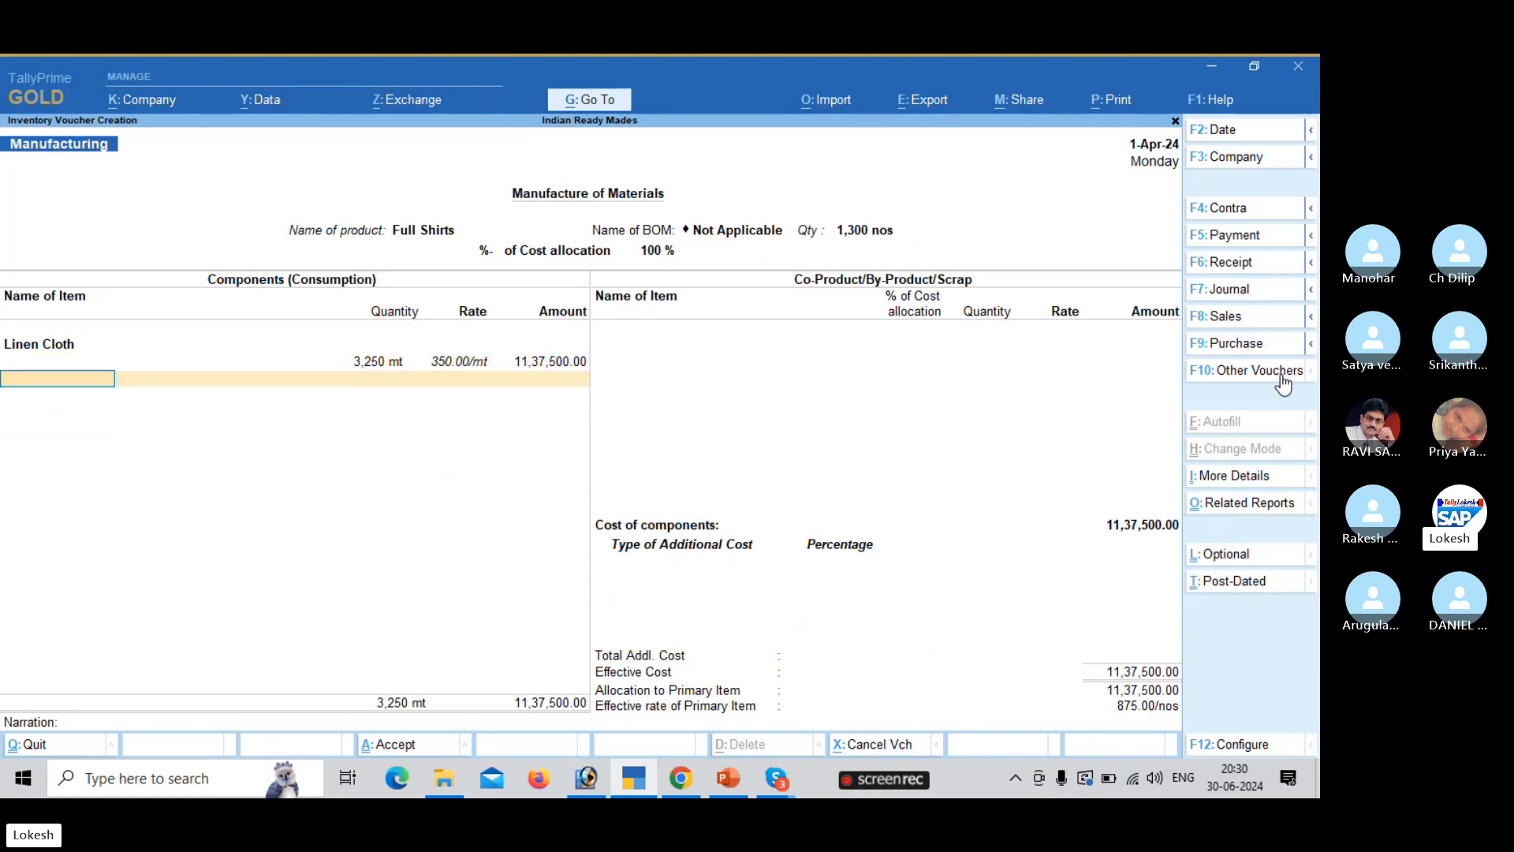
- Add Metal Buttons as a consumed component with a quantity of 1,300 dz, keeping the default rate
{"action": "type", "text": "Me"}
{"action": "key", "text": "Return"}
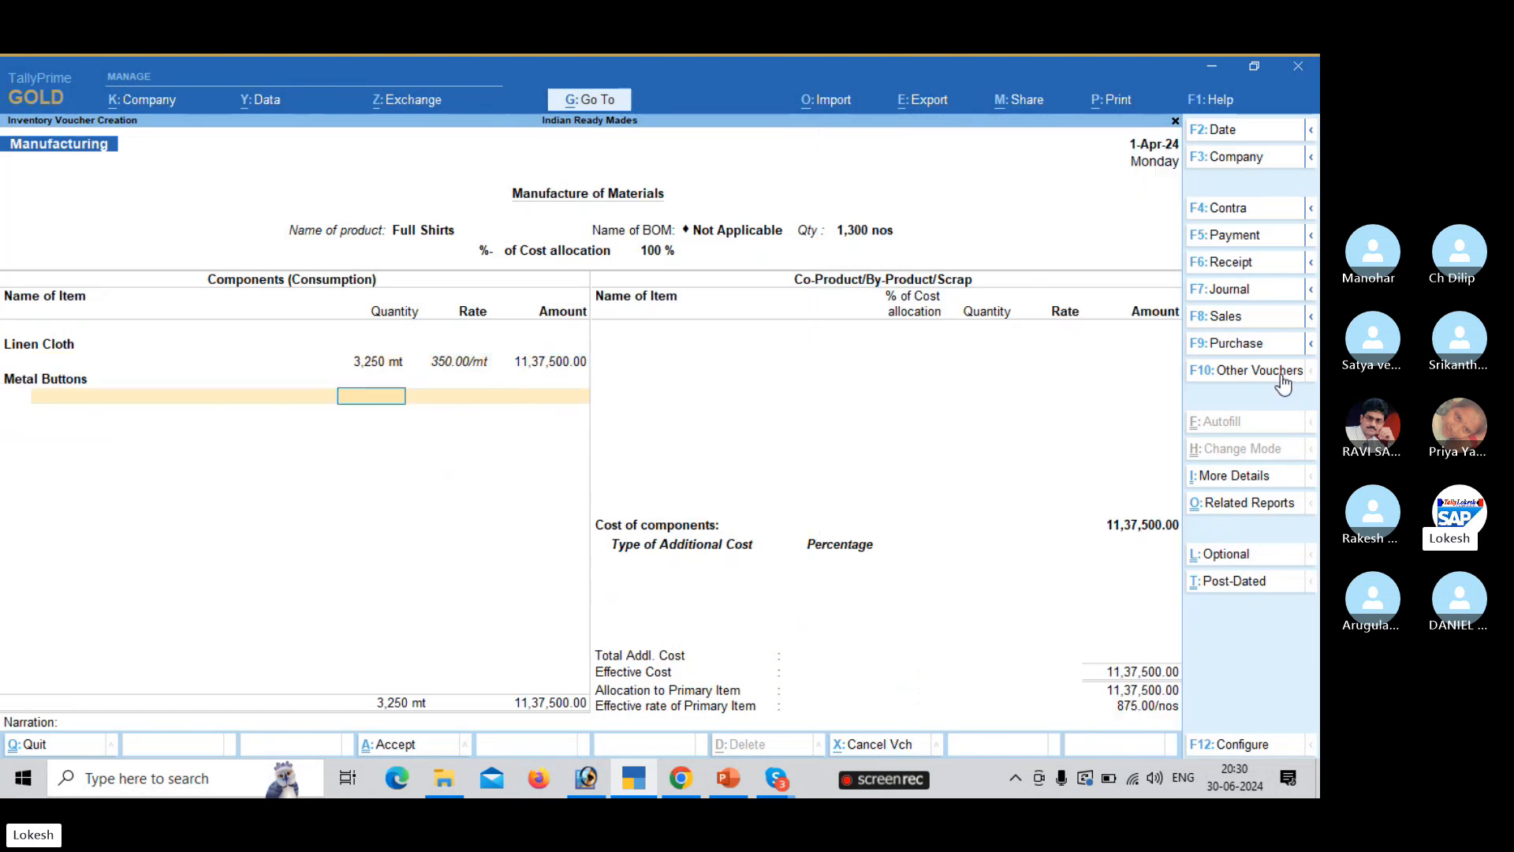
{"action": "type", "text": "1,300"}
{"action": "key", "text": "Return"}
{"action": "key", "text": "Return"}
{"action": "key", "text": "Return"}
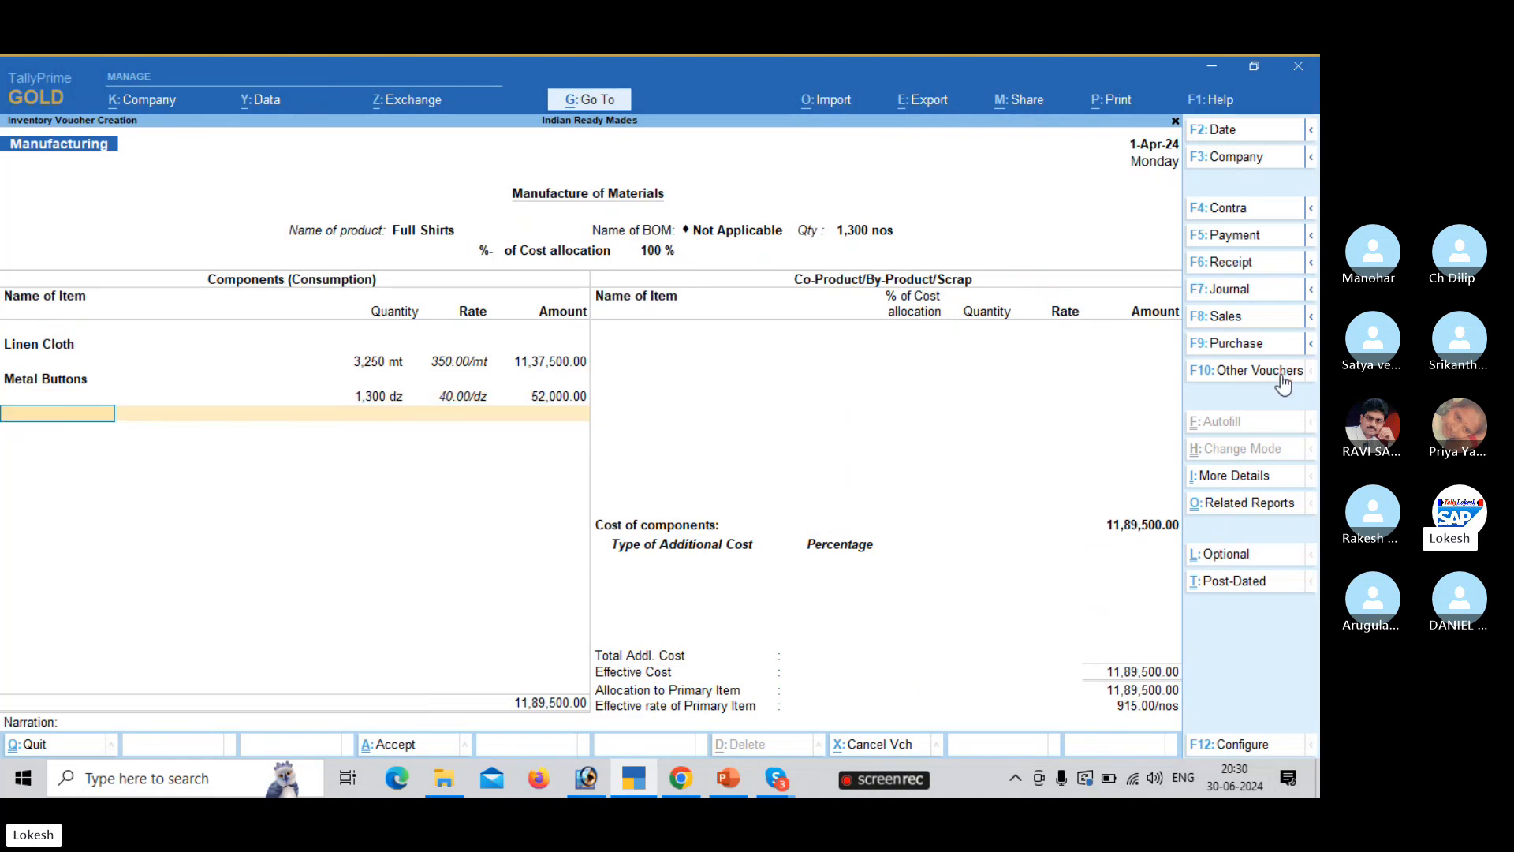
- Add Silk Threads as a consumed component with a quantity of 1,300 pc, keeping the default rate
{"action": "type", "text": "s"}
{"action": "key", "text": "Return"}
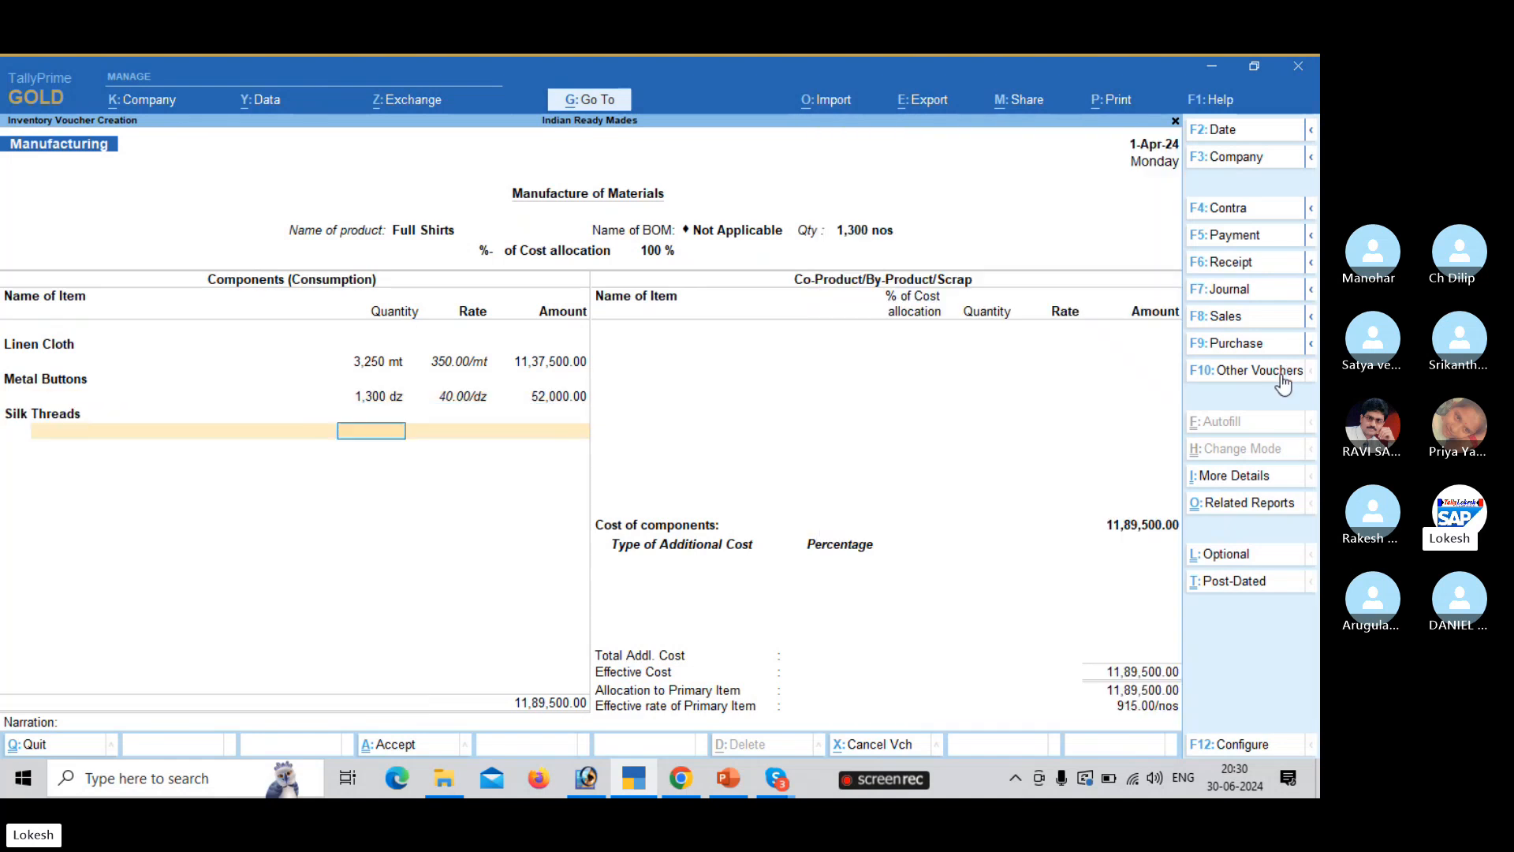
{"action": "type", "text": "1300"}
{"action": "key", "text": "Return"}
{"action": "key", "text": "Return"}
{"action": "key", "text": "Return"}
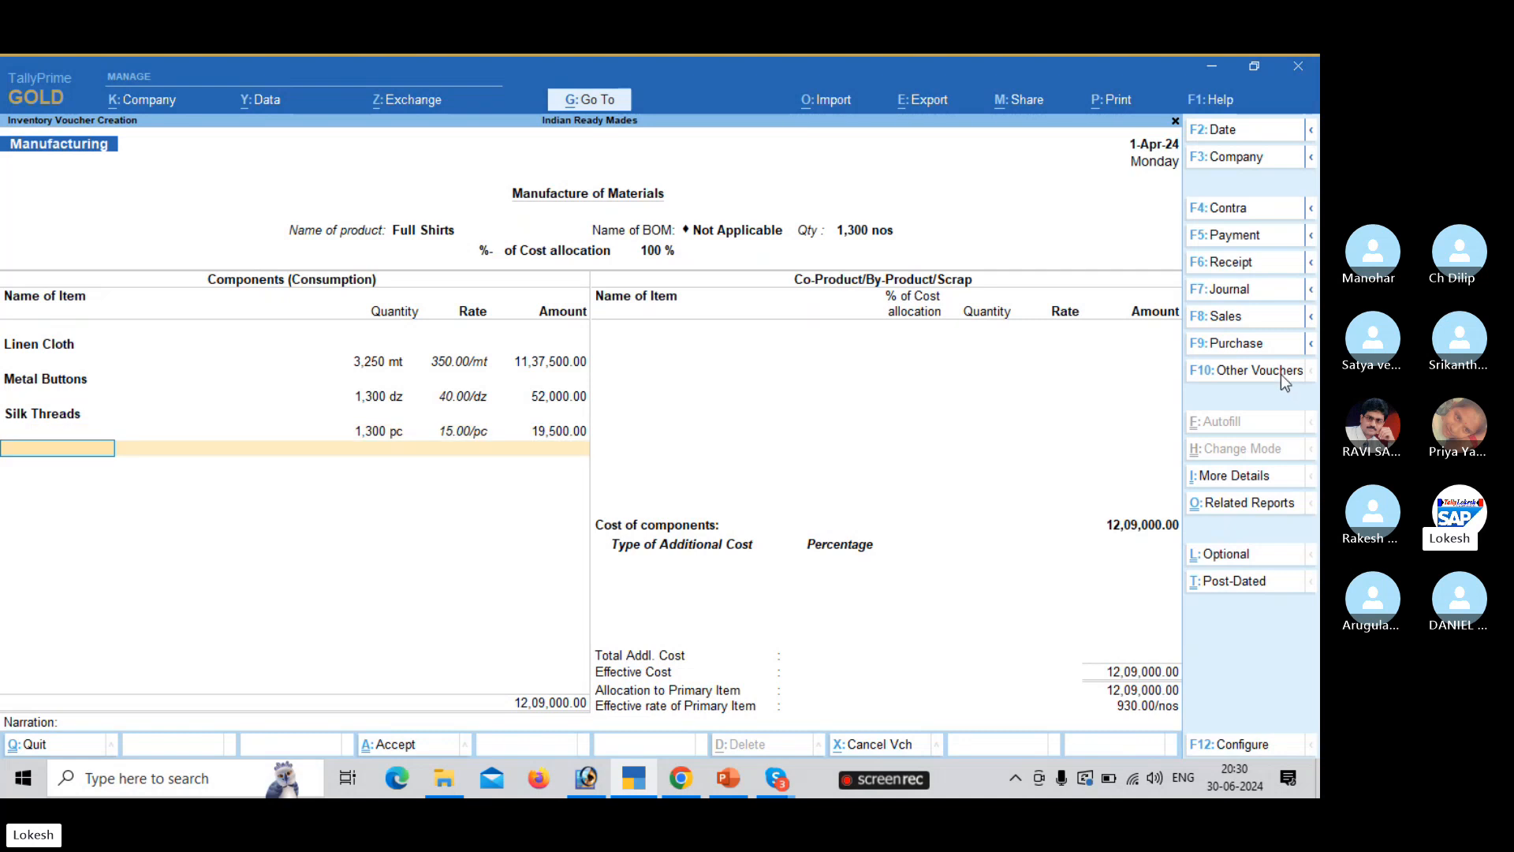
- Add Caller Material as a component with a quantity of 1,300 pc at the default rate, and finish the component list
{"action": "type", "text": "c"}
{"action": "key", "text": "Return"}
{"action": "type", "text": "1"}
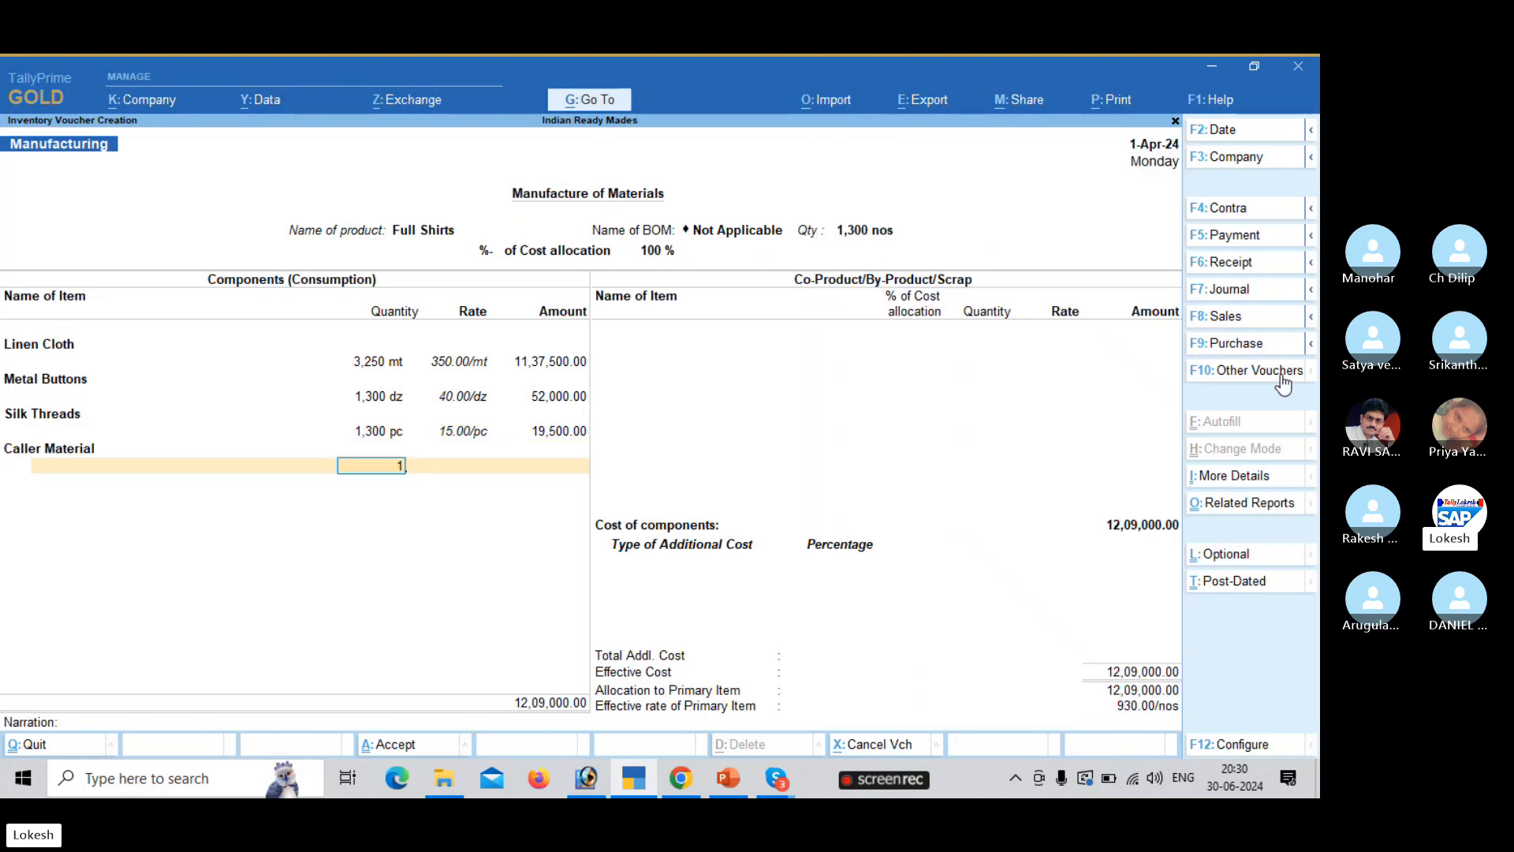
{"action": "type", "text": ",300"}
{"action": "key", "text": "Return"}
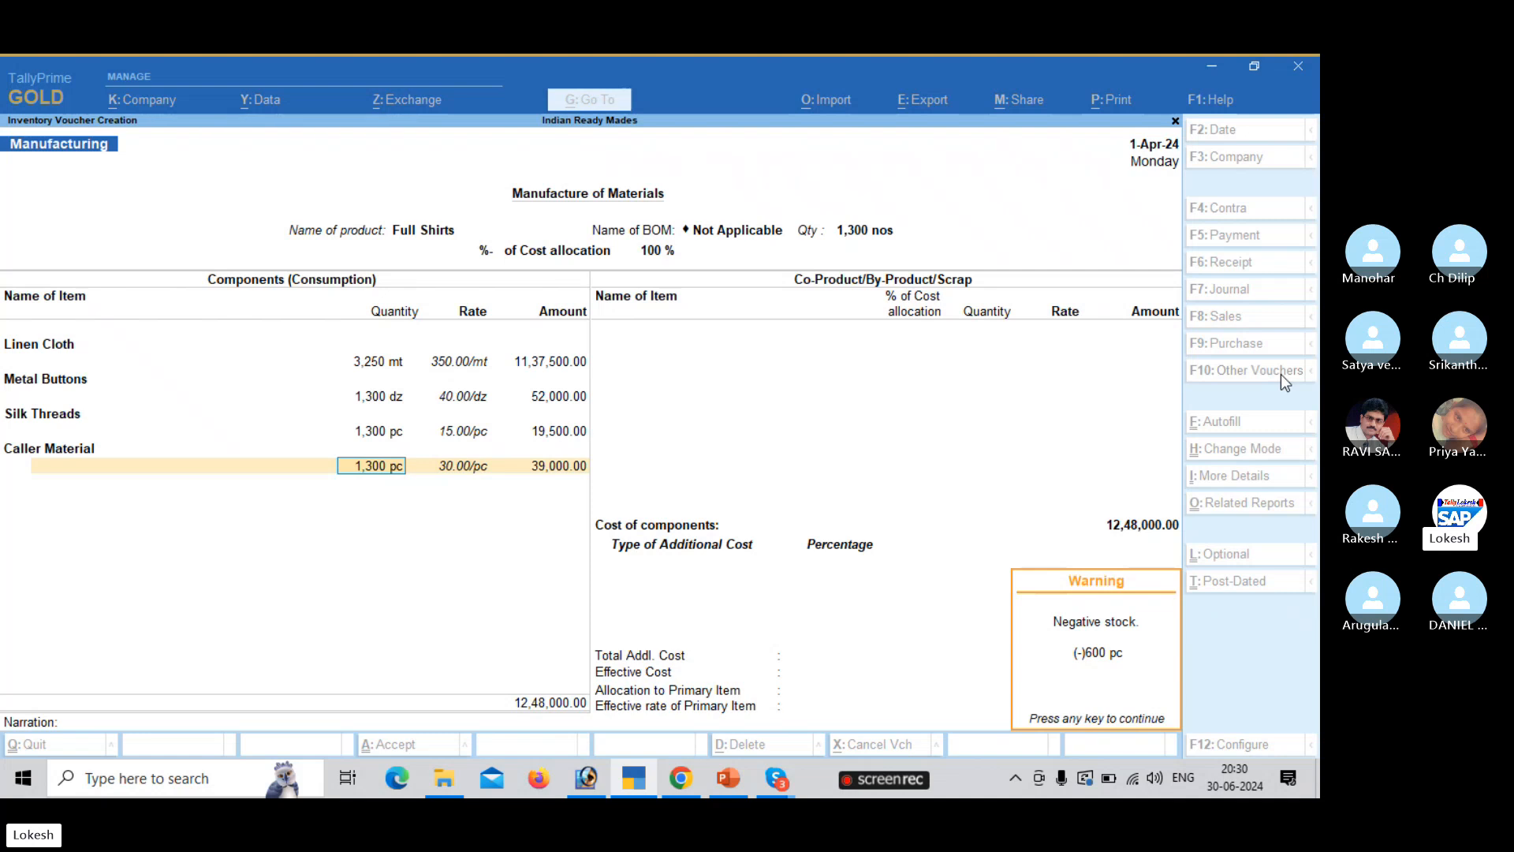
{"action": "key", "text": "Return"}
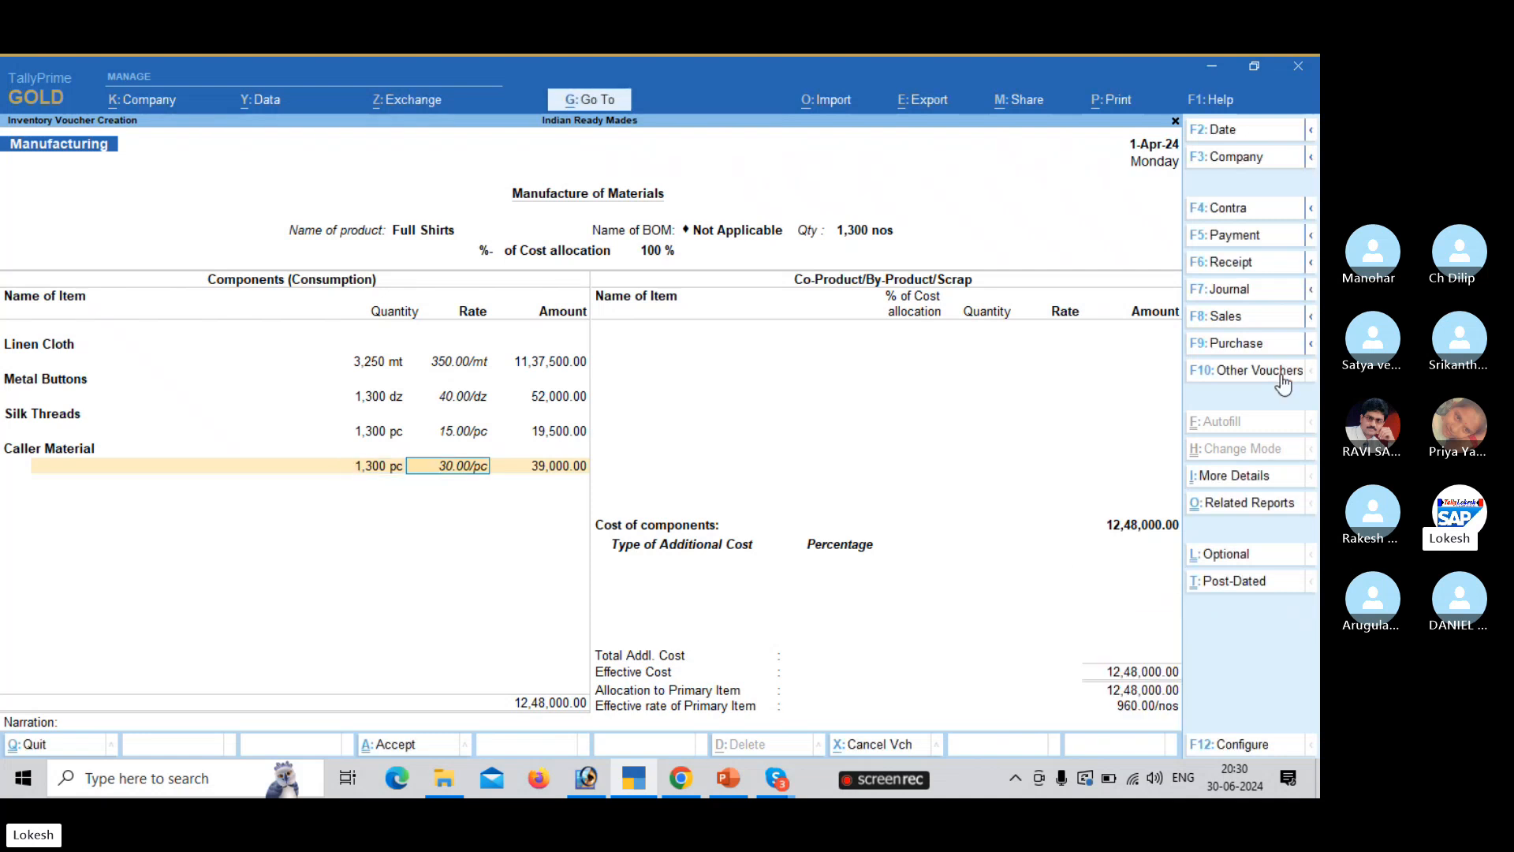
{"action": "key", "text": "Return"}
{"action": "key", "text": "Return"}
{"action": "key", "text": "Return"}
- Leave the co-product list empty and add Wages of 52,000 as an additional cost without a percentage
{"action": "key", "text": "Return"}
{"action": "type", "text": "w"}
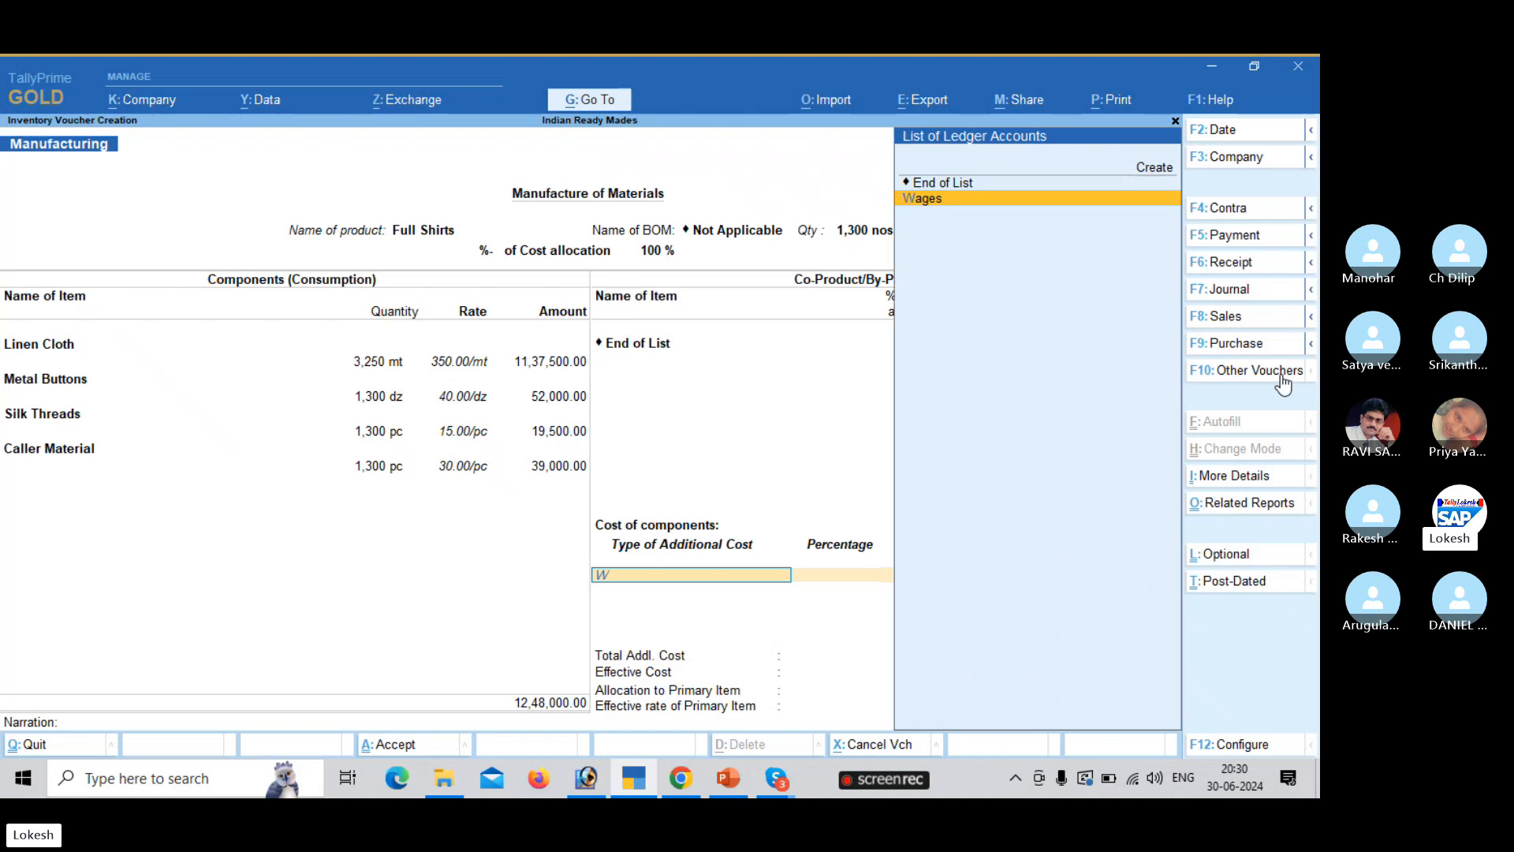
{"action": "key", "text": "Return"}
{"action": "key", "text": "Return"}
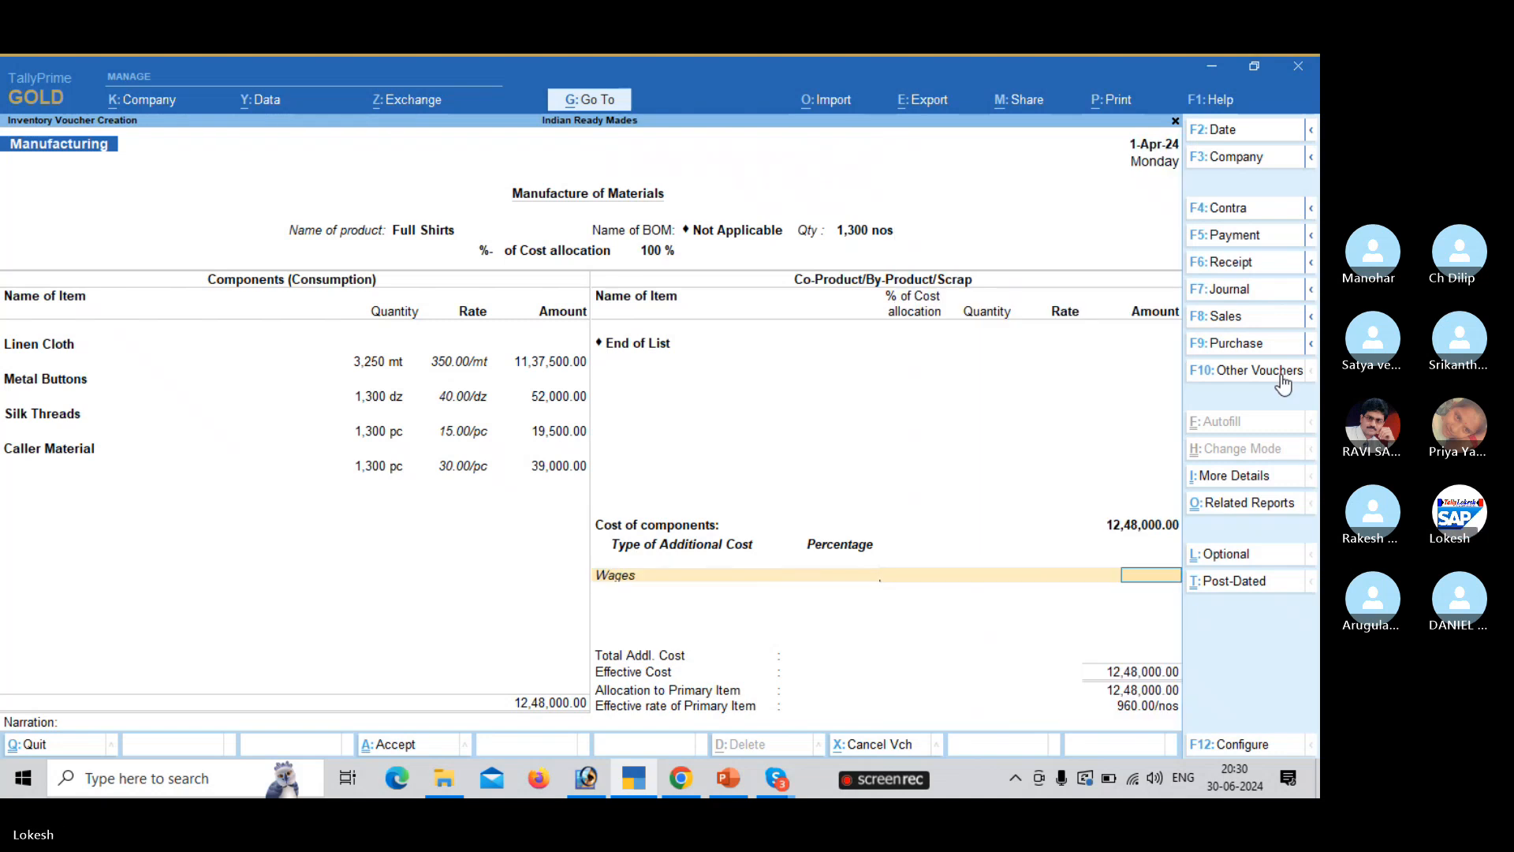
{"action": "type", "text": "52000"}
{"action": "key", "text": "Return"}
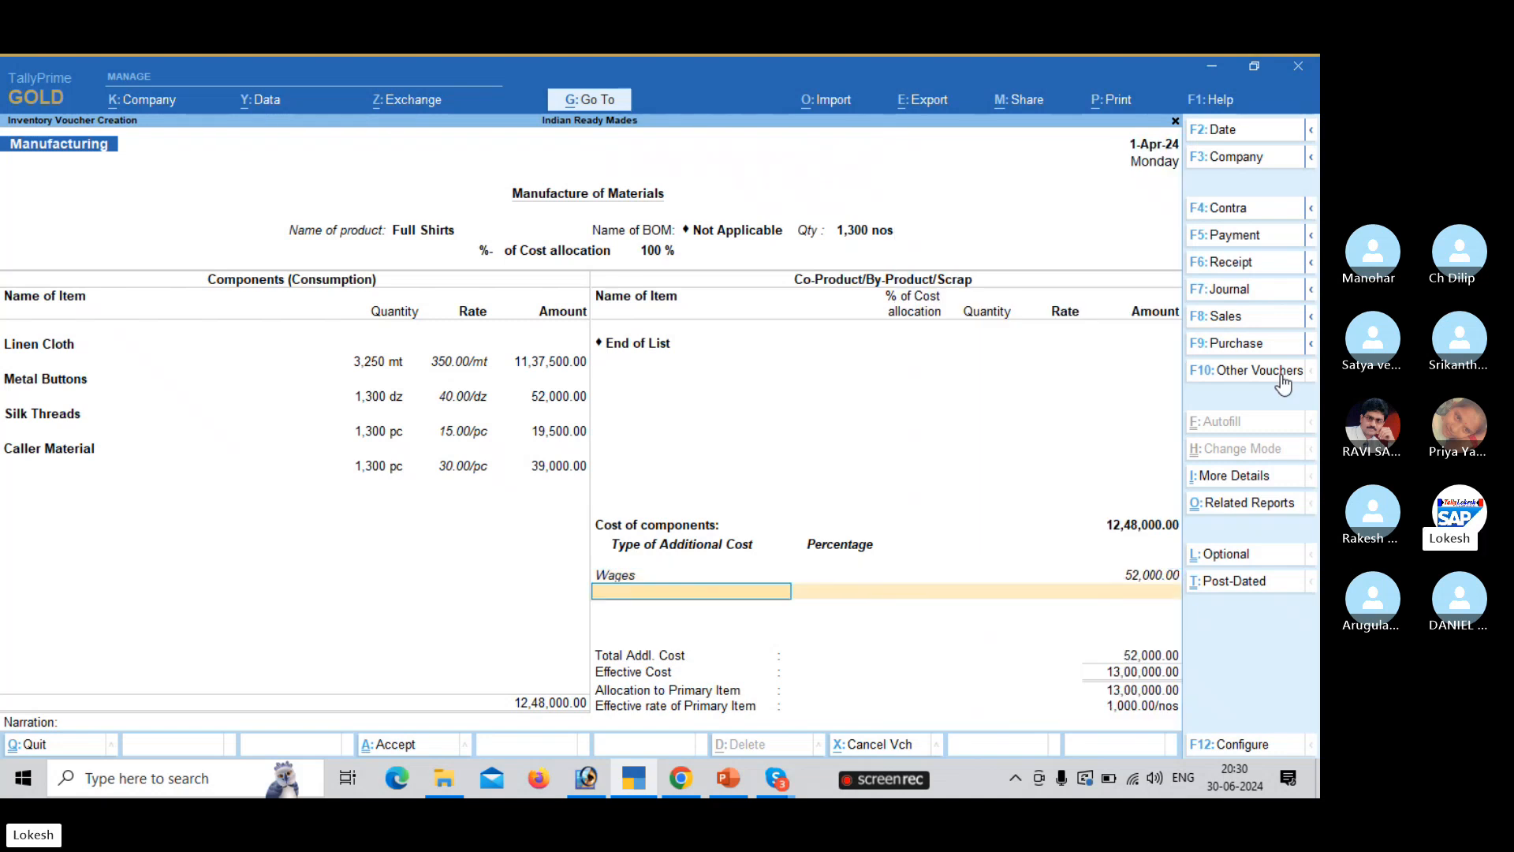
- Add Other Misc Exp of 1,30,000 as an additional cost without a percentage
{"action": "type", "text": "o"}
{"action": "key", "text": "Return"}
{"action": "key", "text": "Return"}
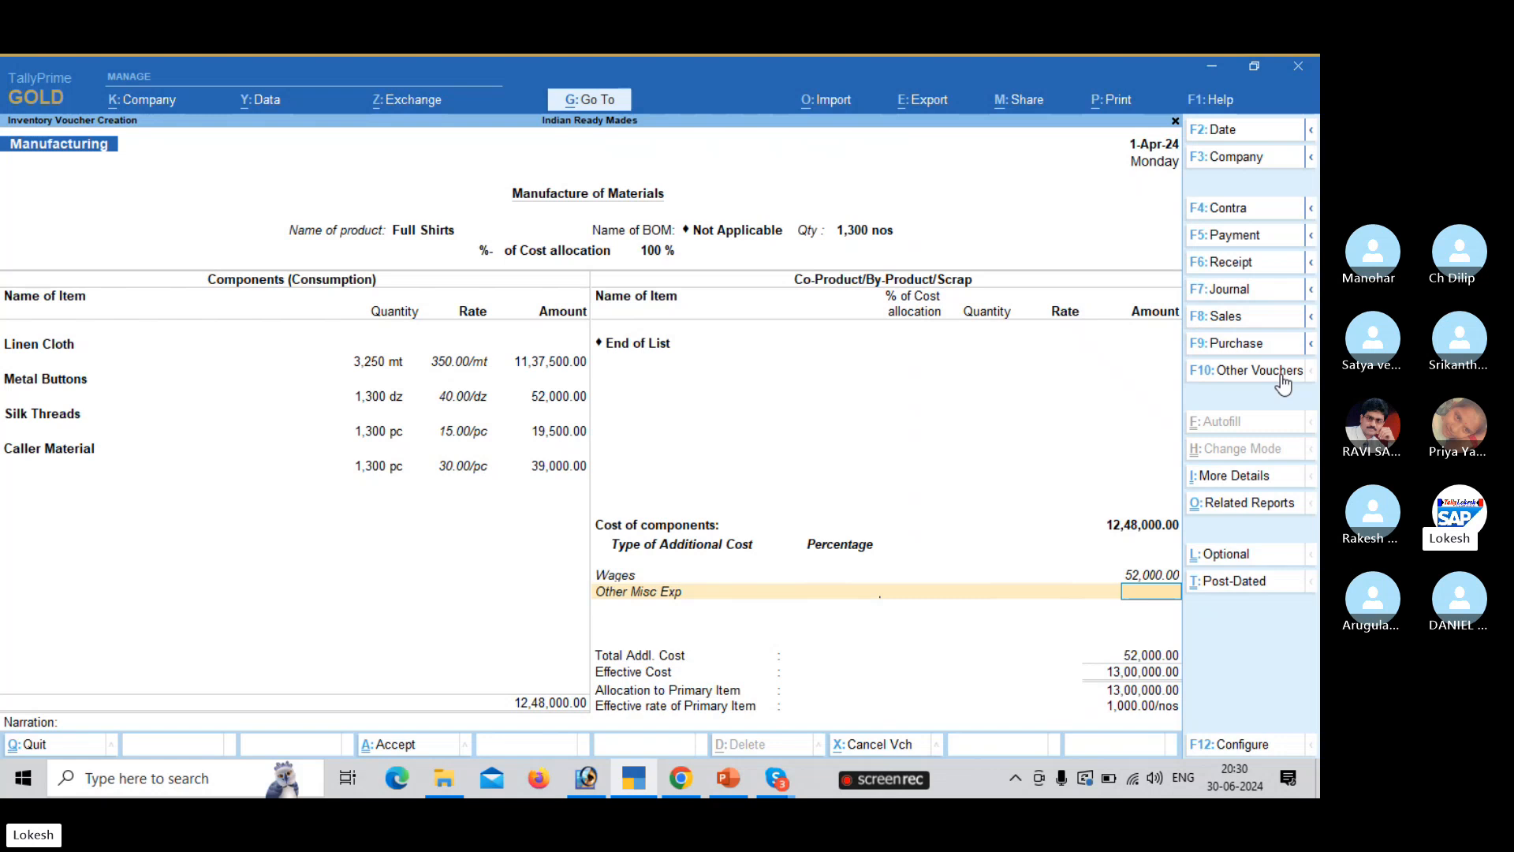
{"action": "type", "text": "130000"}
{"action": "key", "text": "Return"}
- Finish the additional cost list and save the Full Shirts manufacturing voucher without a narration
{"action": "key", "text": "Return"}
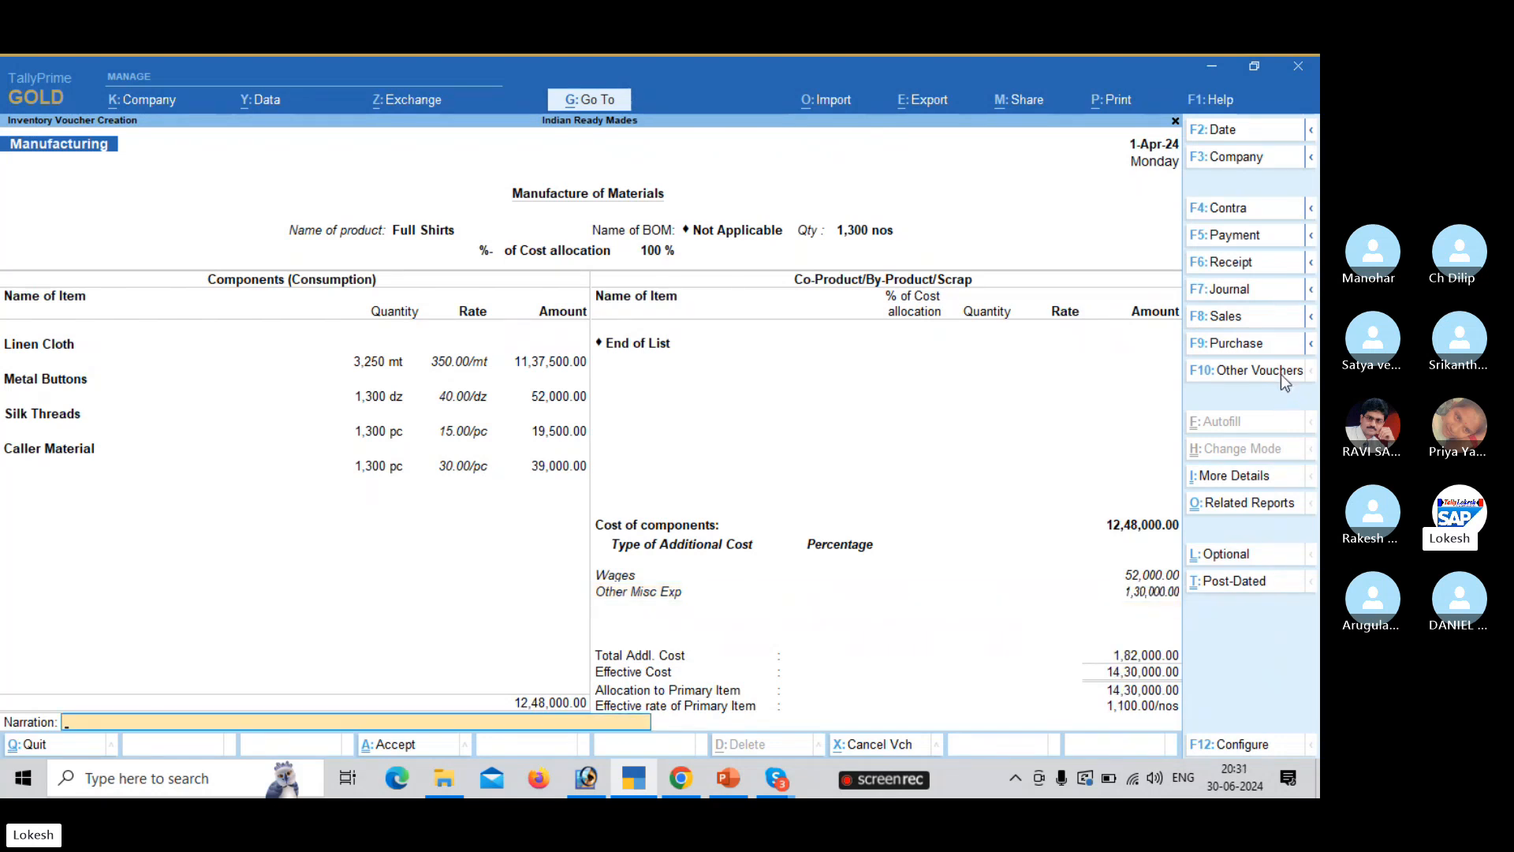
{"action": "key", "text": "Return"}
{"action": "key", "text": "Return"}
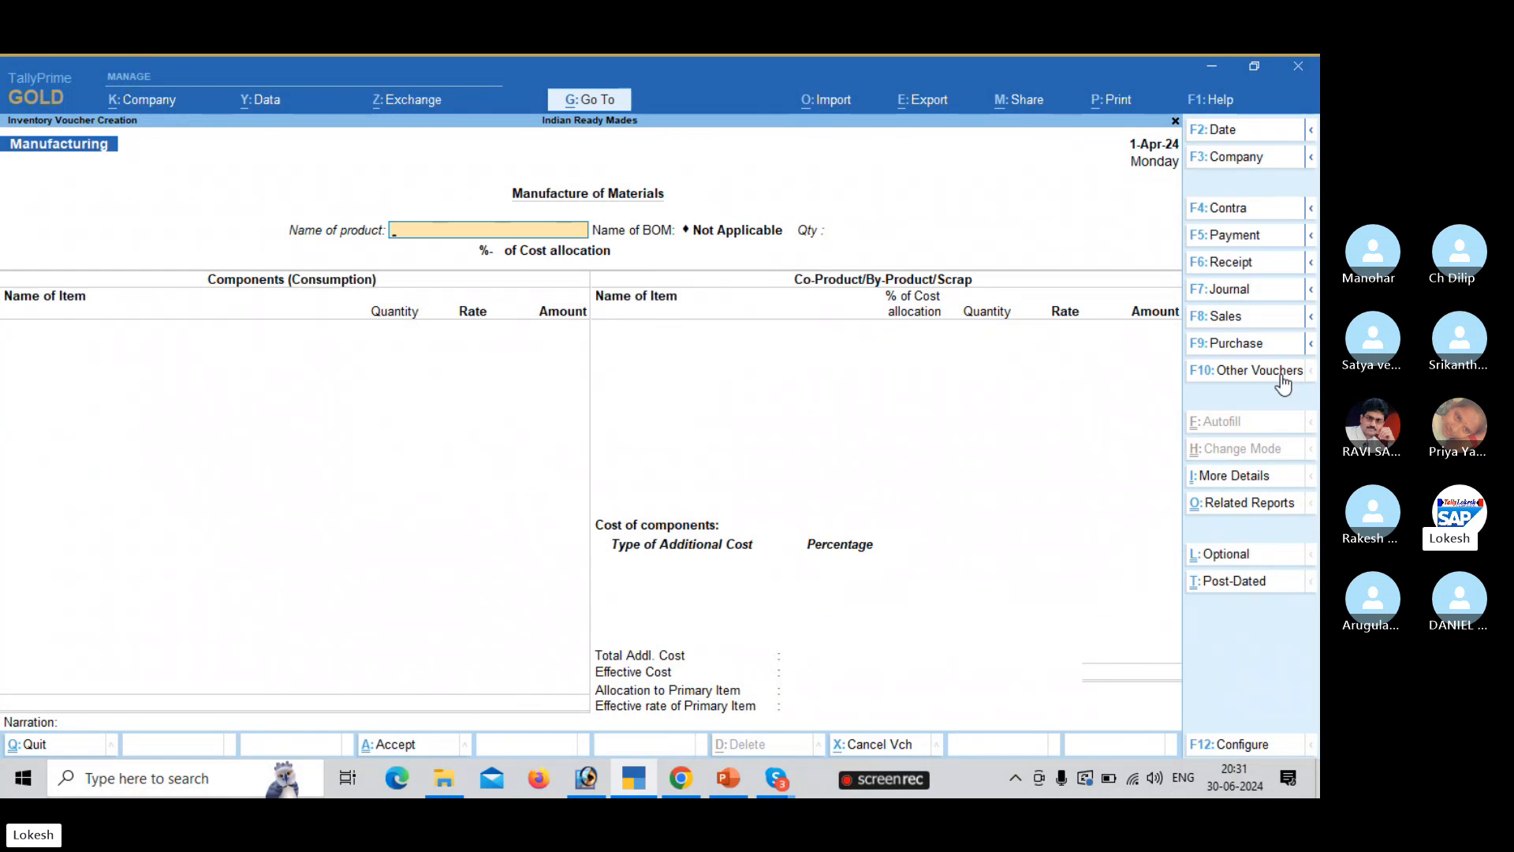
- Start a sales voucher for Kishore Cloth Center, accepting the default dispatch and party details, and use the Sales ledger
{"action": "left_click", "coordinate": [1253, 318]}
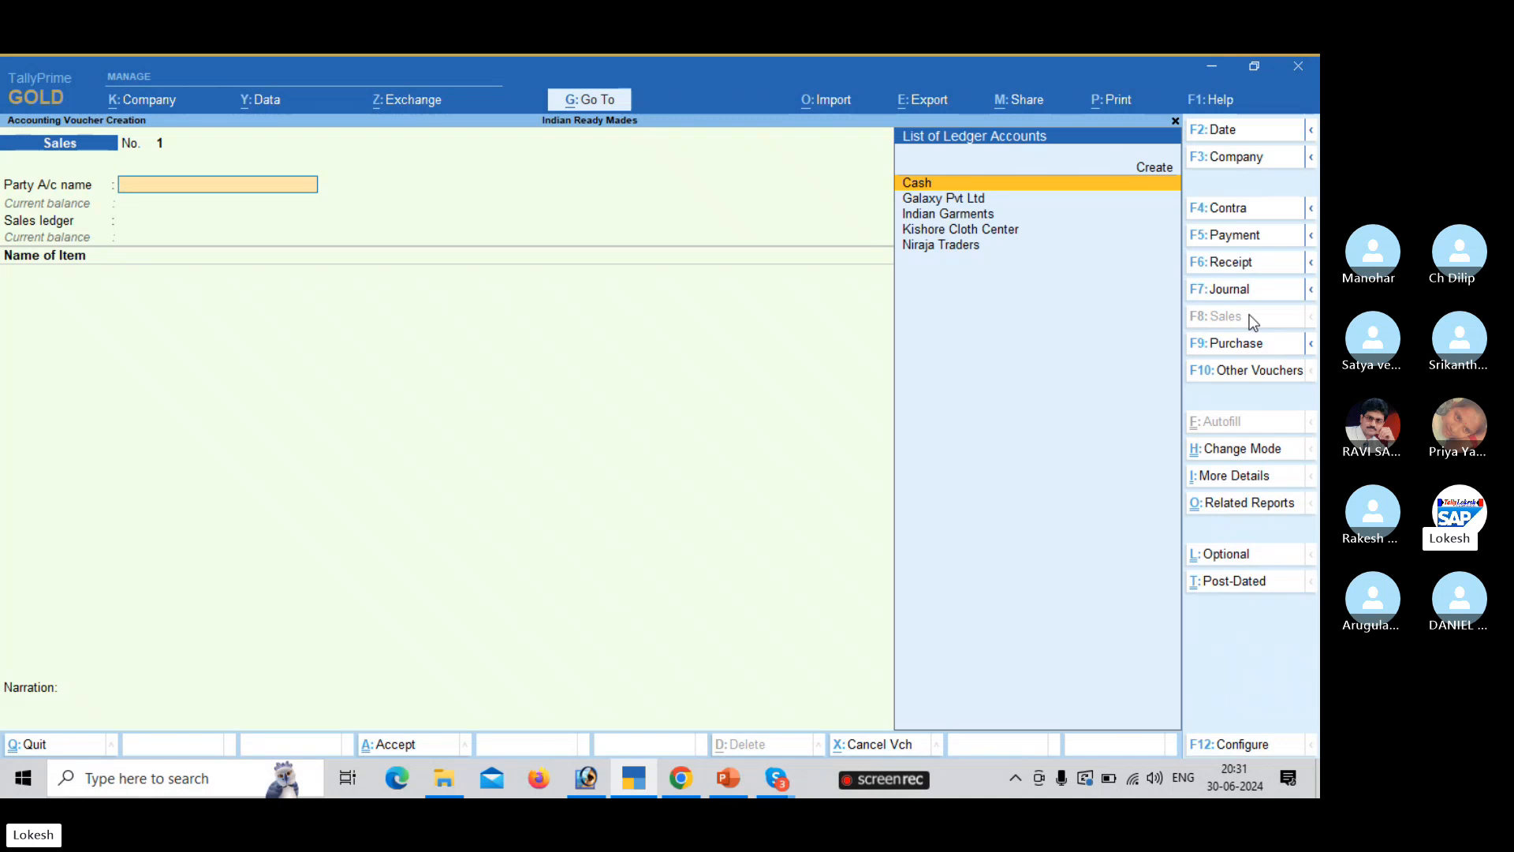
{"action": "type", "text": "k"}
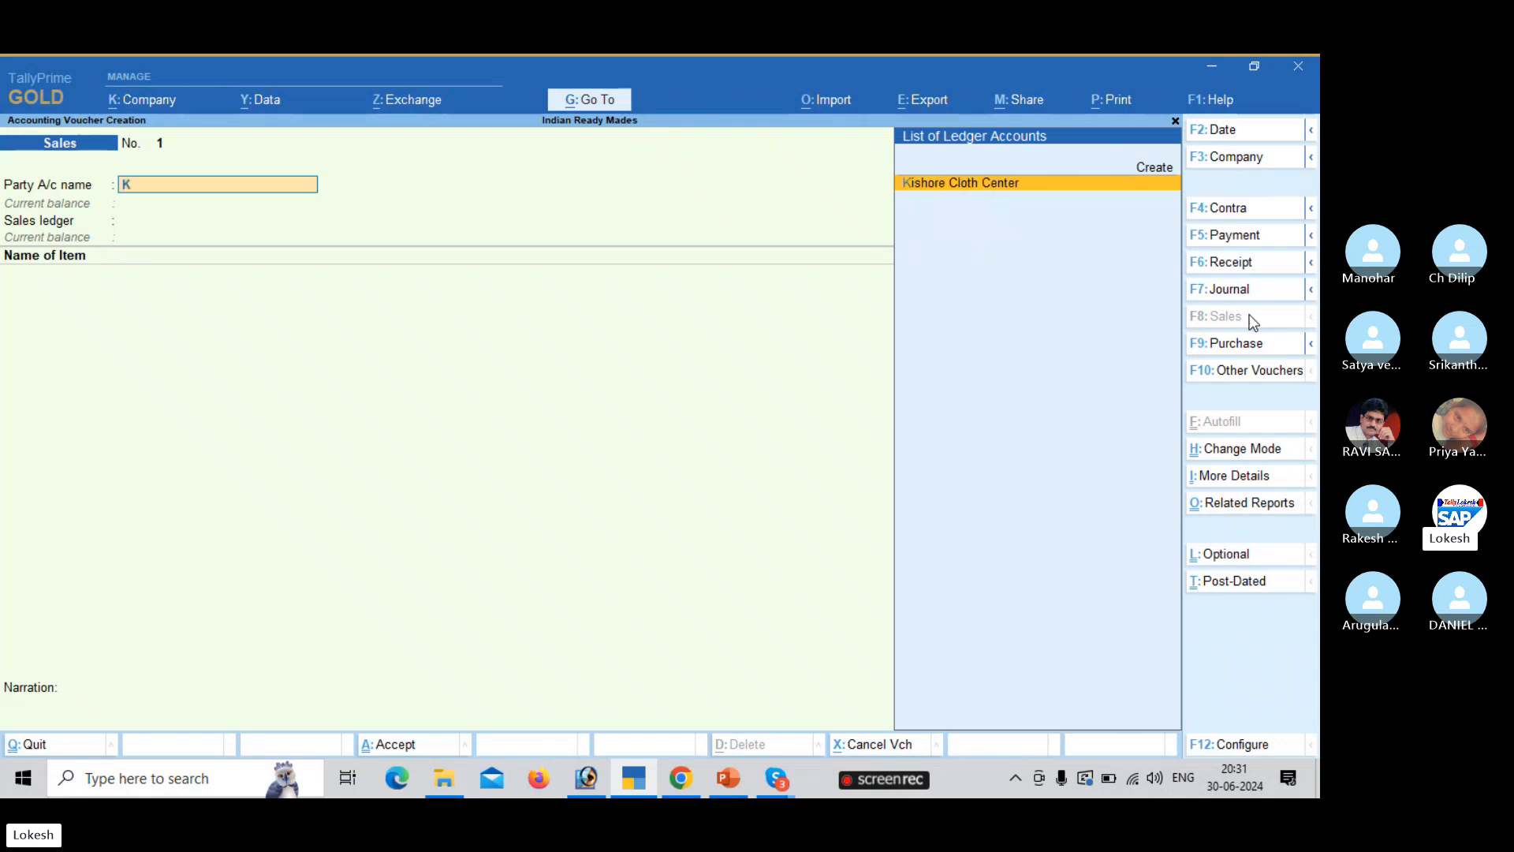
{"action": "key", "text": "Return"}
{"action": "key", "text": "Return"}
{"action": "key", "text": "Return"}
{"action": "key", "text": "Return"}
{"action": "key", "text": "Return"}
{"action": "key", "text": "Return"}
{"action": "key", "text": "Return"}
{"action": "key", "text": "Return"}
{"action": "key", "text": "Return"}
{"action": "key", "text": "Return"}
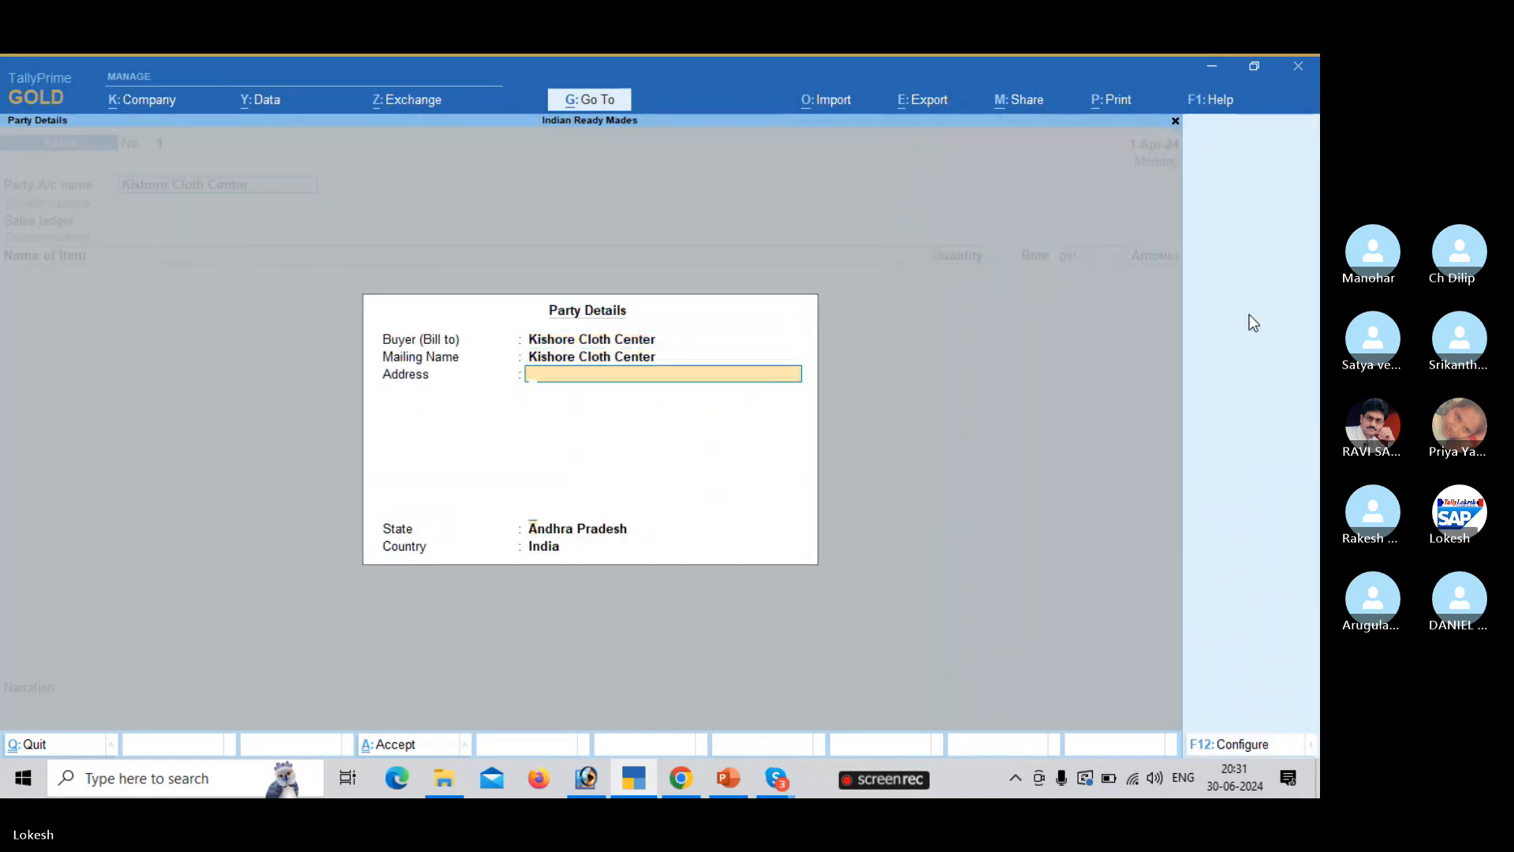
{"action": "key", "text": "Return"}
{"action": "key", "text": "Return"}
{"action": "key", "text": "Return"}
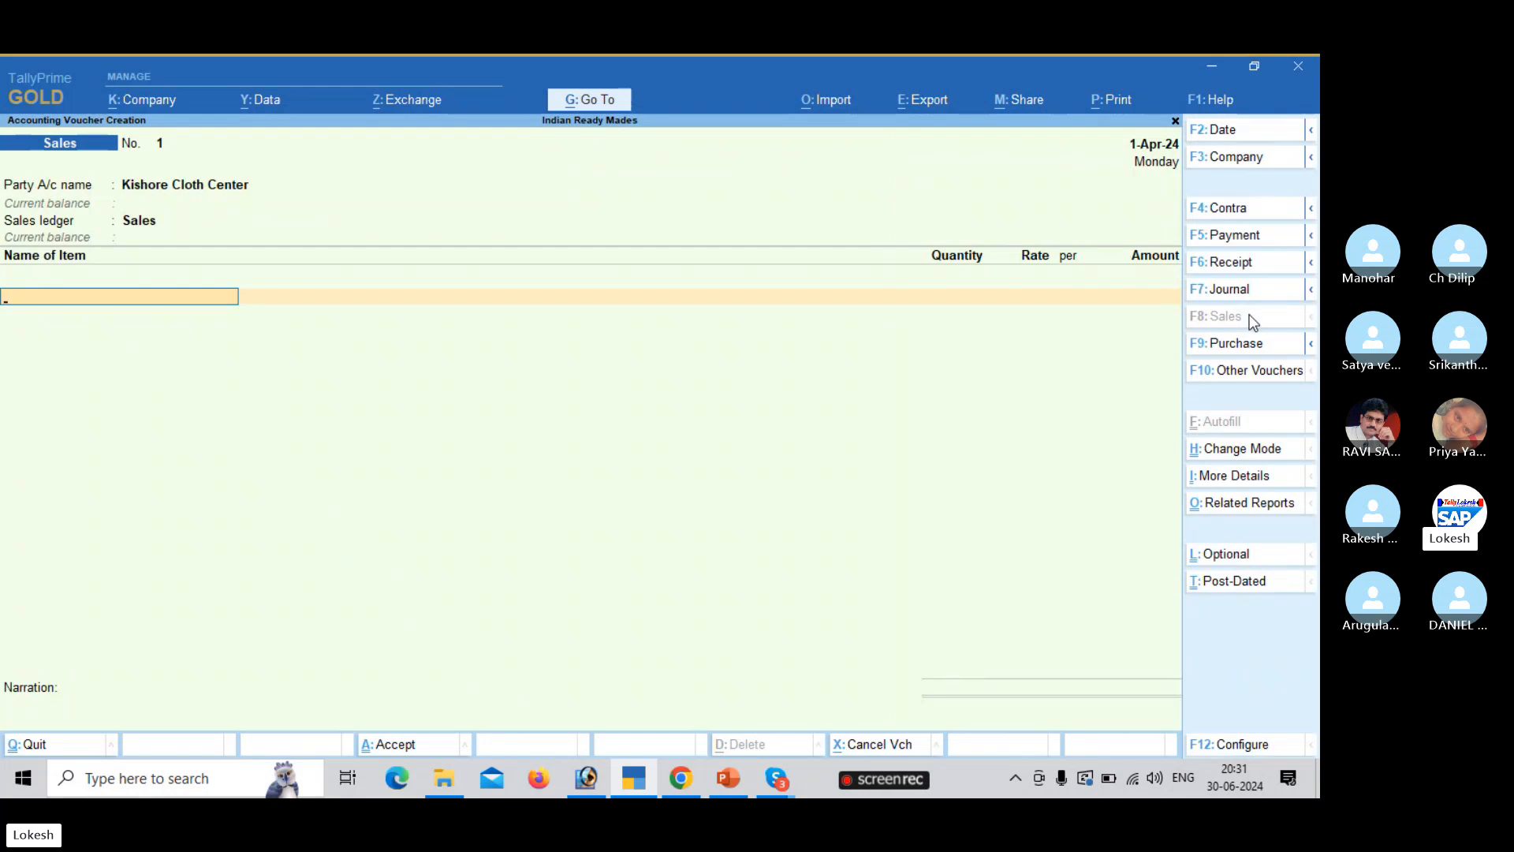
{"action": "key", "text": "Return"}
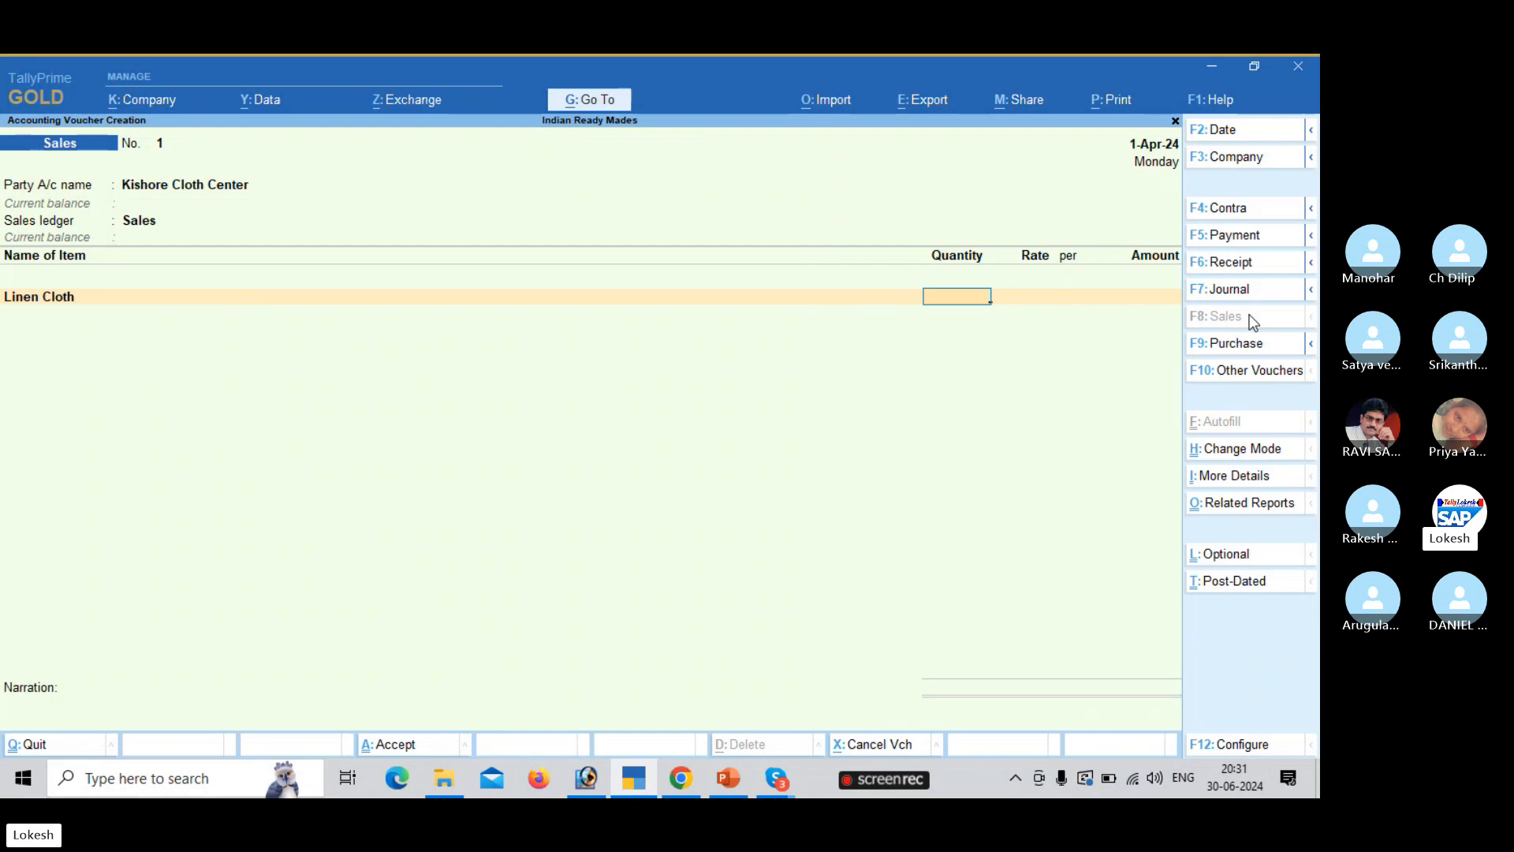
{"action": "type", "text": "3250"}
{"action": "key", "text": "Return"}
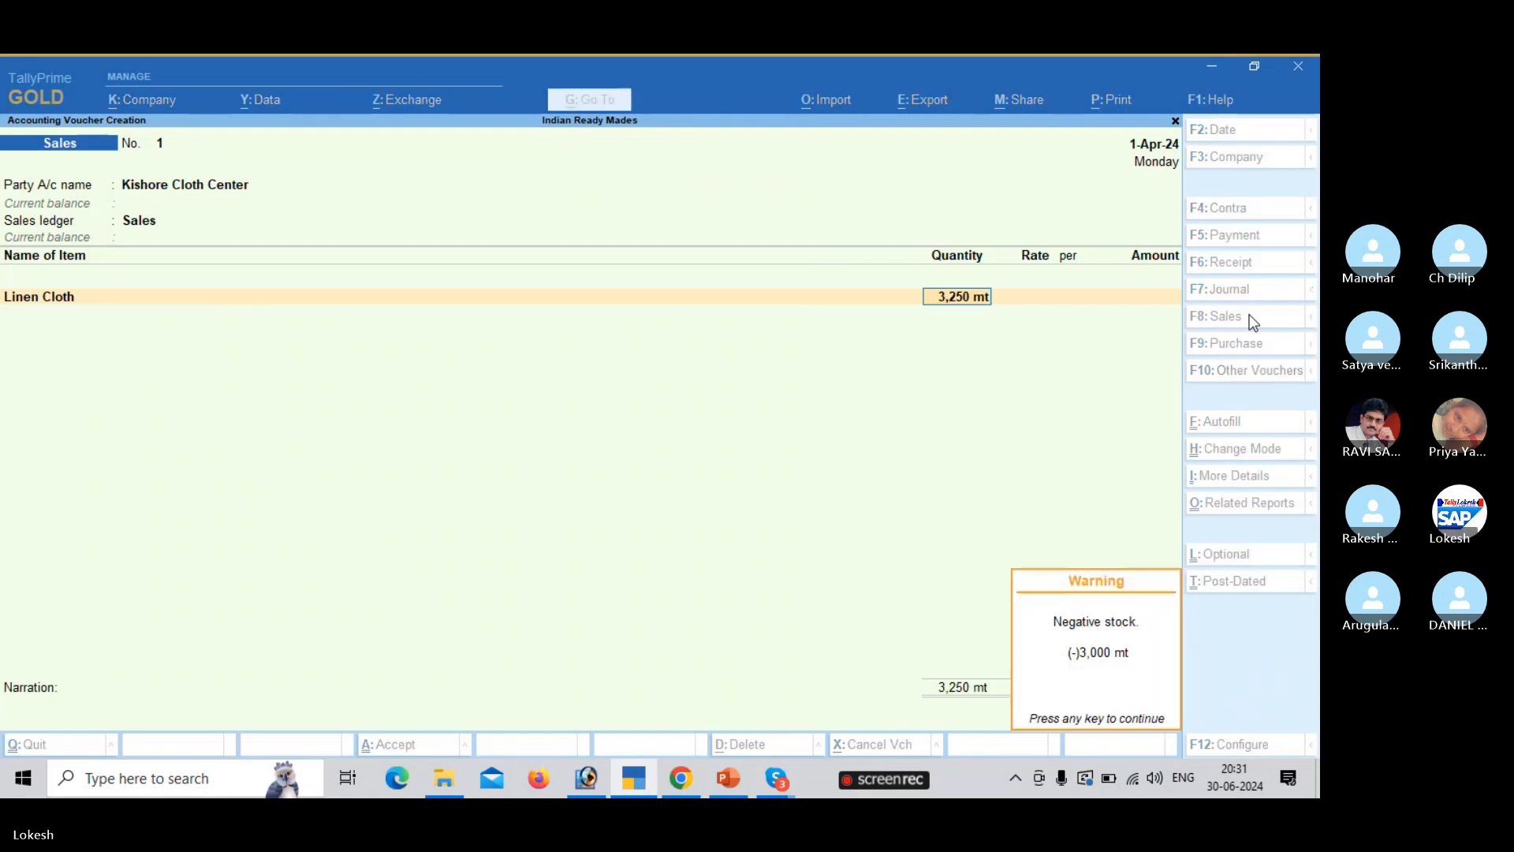
{"action": "key", "text": "Return"}
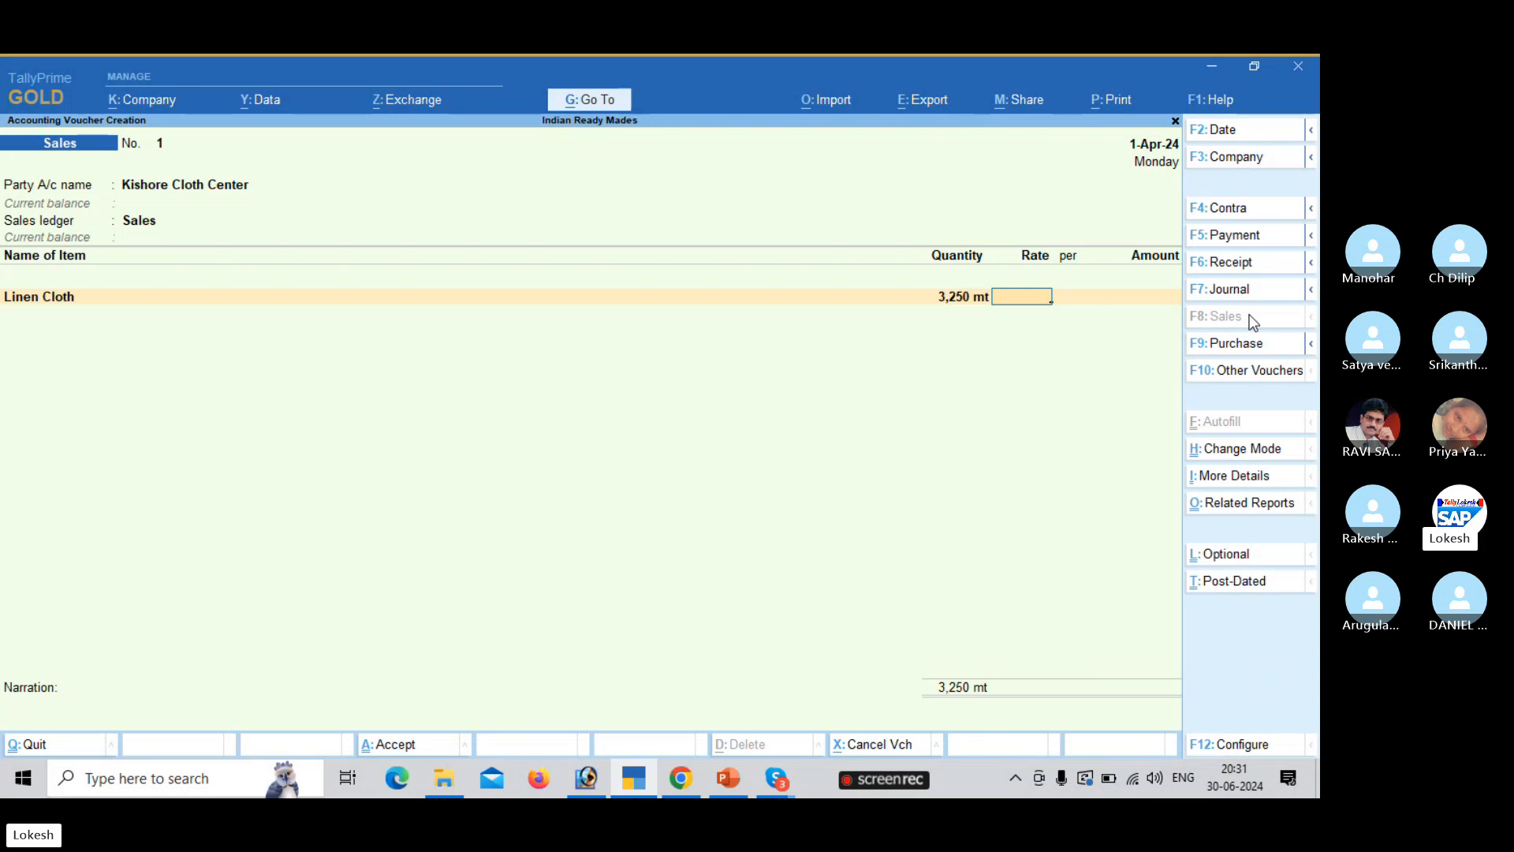
{"action": "key", "text": "BackSpace"}
{"action": "key", "text": "BackSpace"}
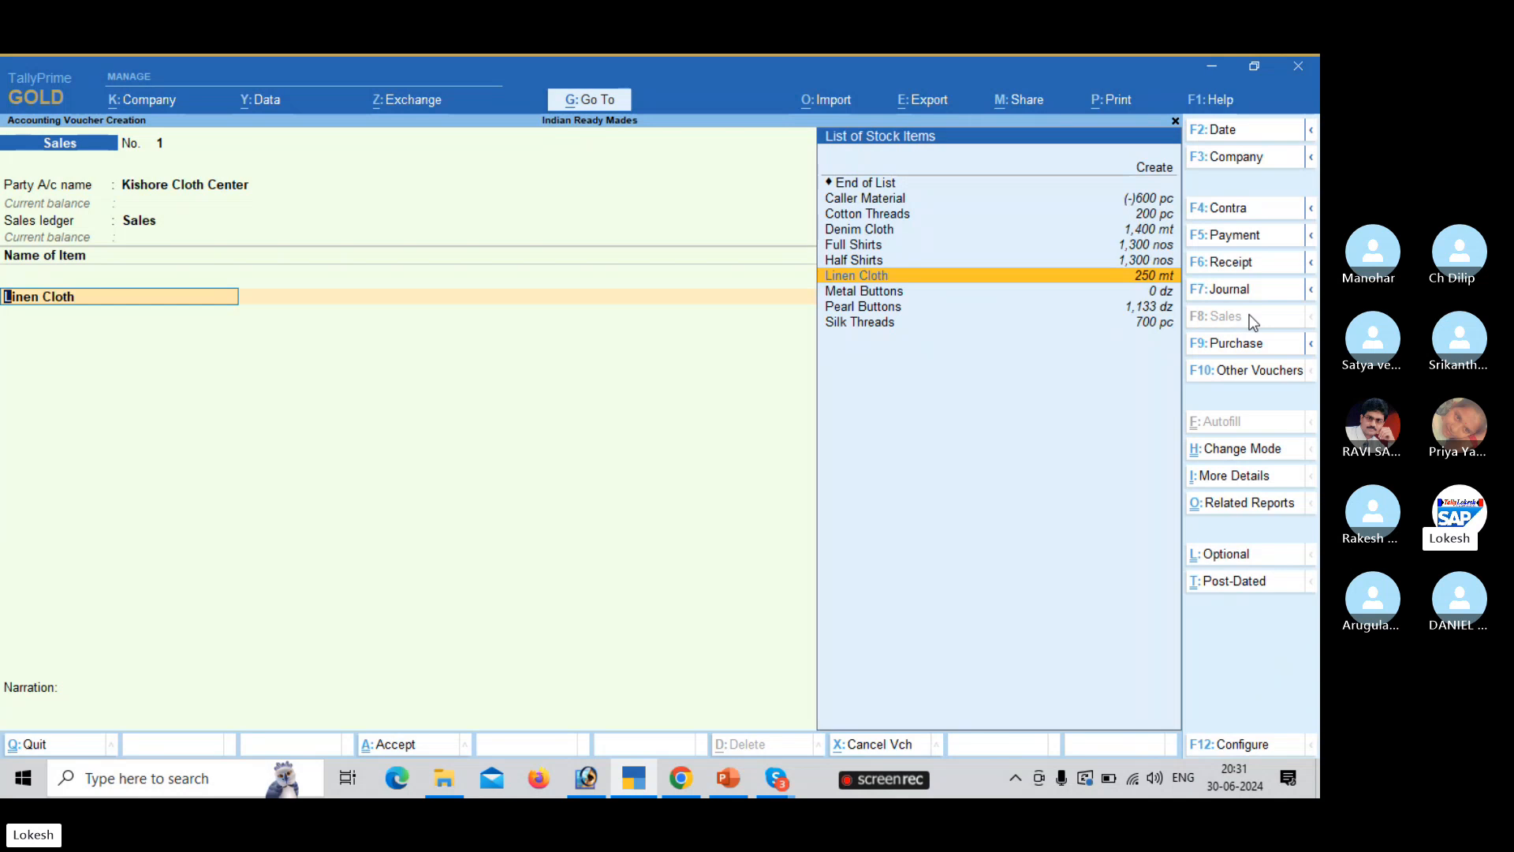
- Set the first item of the sales voucher to Full Shirts, 800 nos at a rate of 1,500
{"action": "type", "text": "F"}
{"action": "key", "text": "Return"}
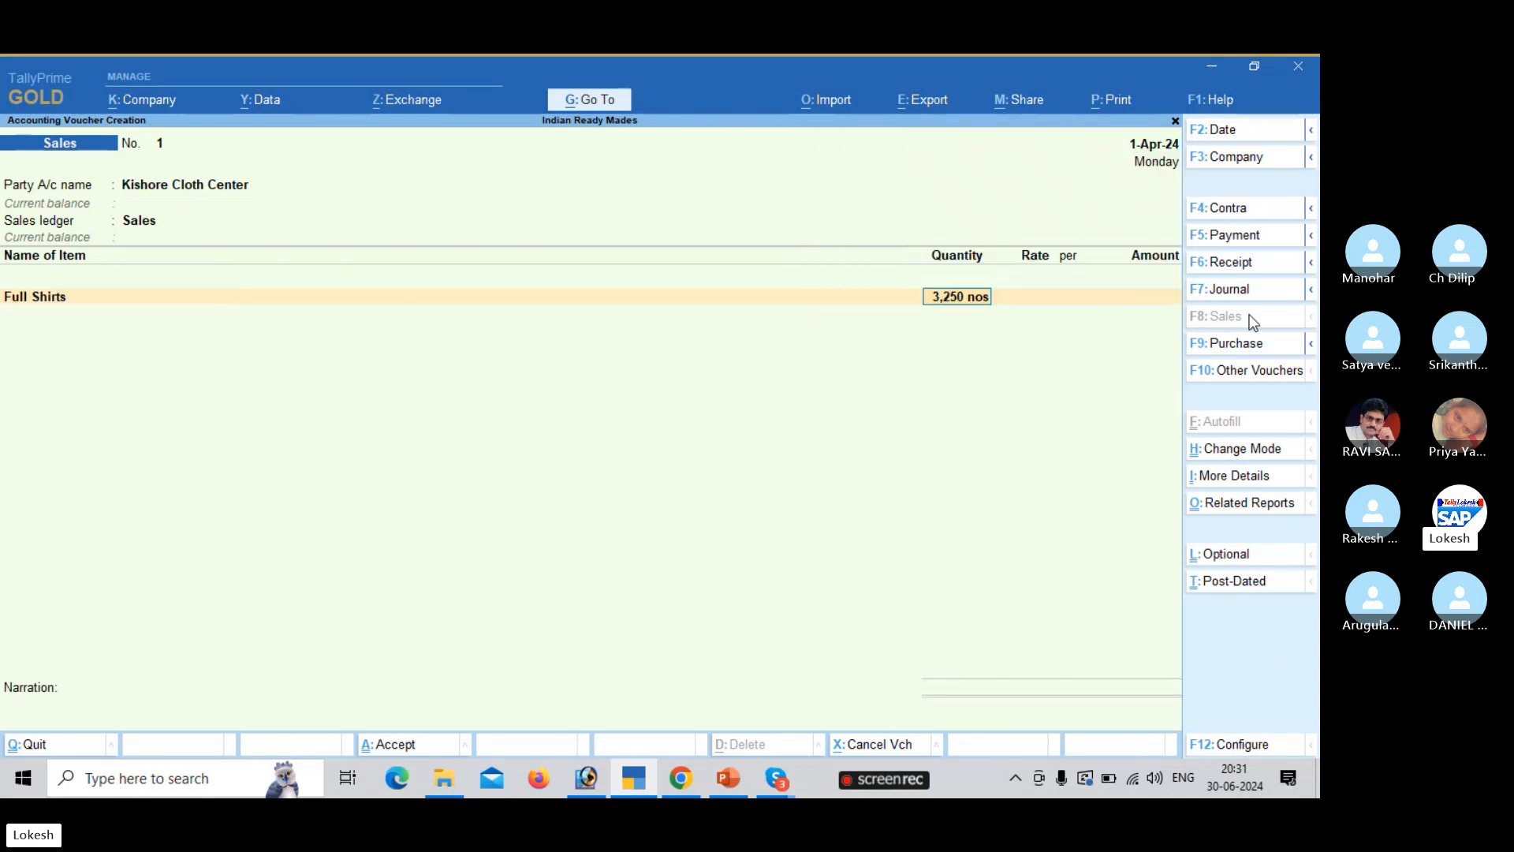
{"action": "type", "text": "800"}
{"action": "key", "text": "Return"}
{"action": "type", "text": "1,5"}
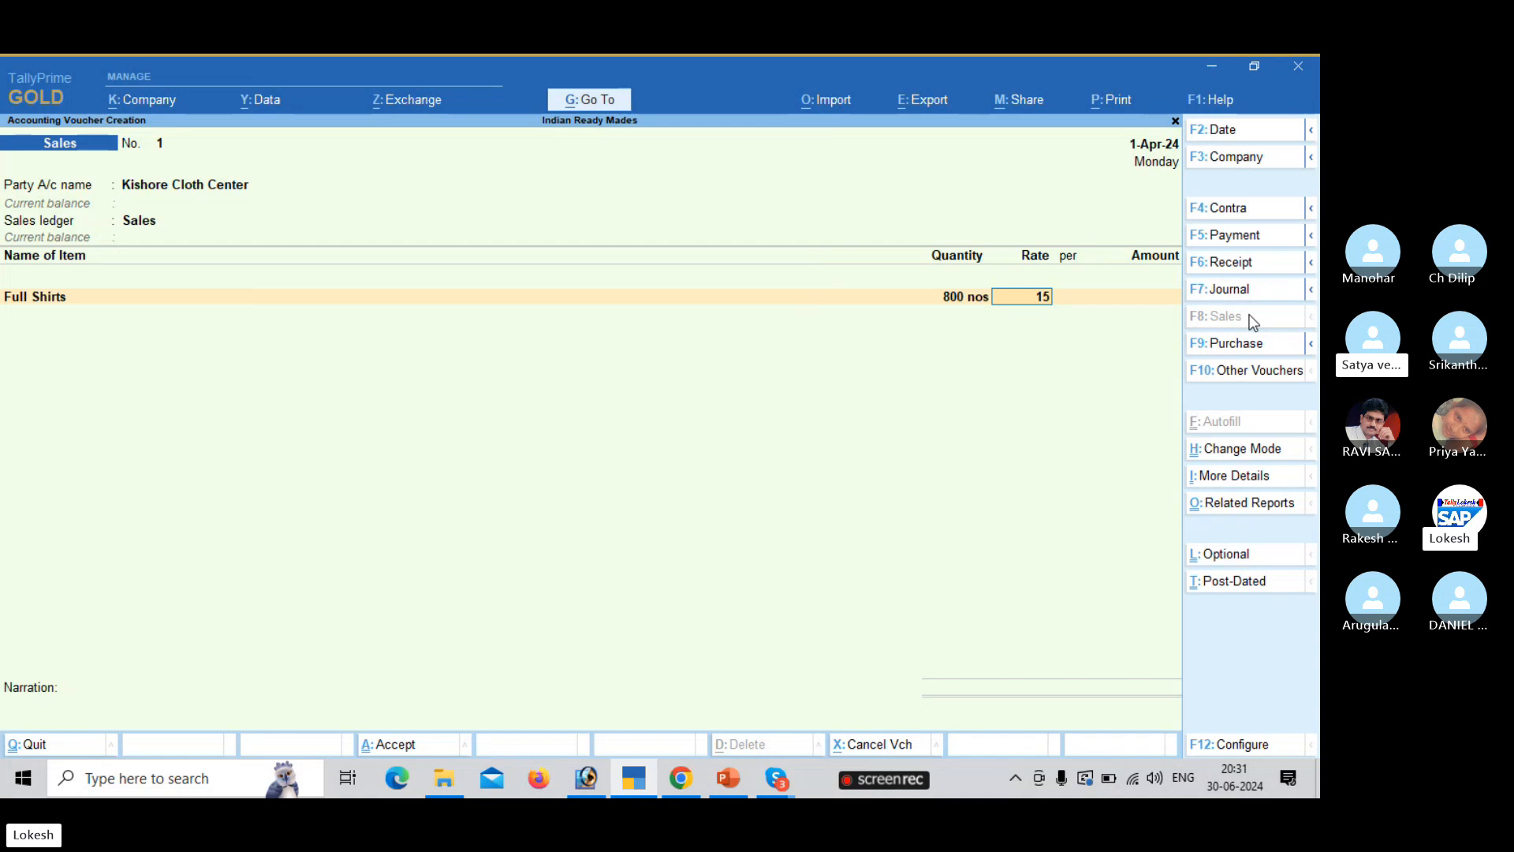
{"action": "type", "text": "00"}
{"action": "key", "text": "Return"}
{"action": "key", "text": "Return"}
{"action": "key", "text": "Return"}
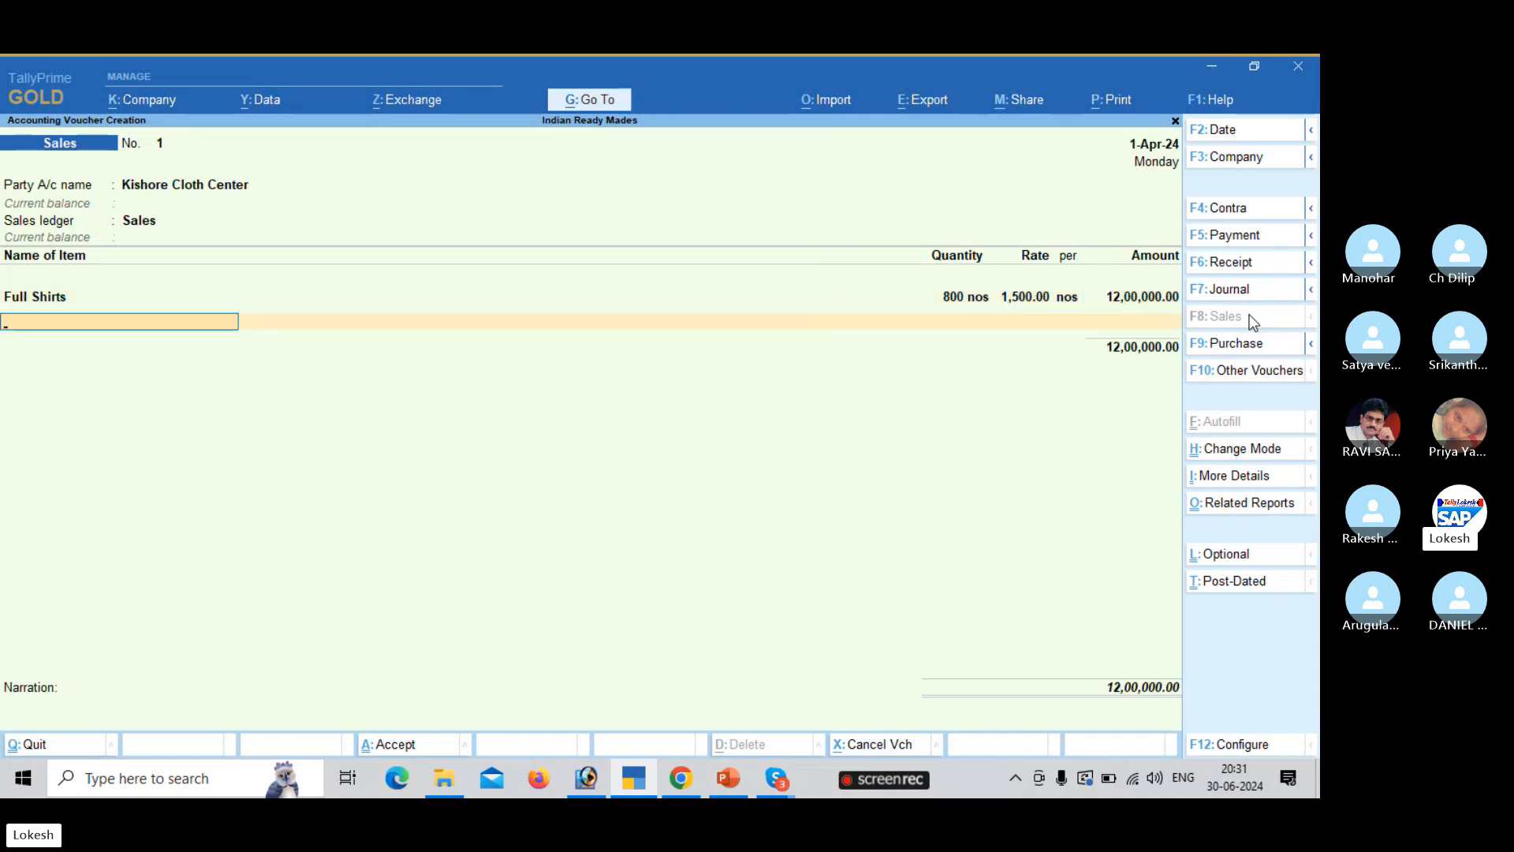
- Add Half Shirts to the sales voucher with a quantity of 600 nos at a rate of 1,000, and finish the item list
{"action": "type", "text": "H"}
{"action": "key", "text": "Return"}
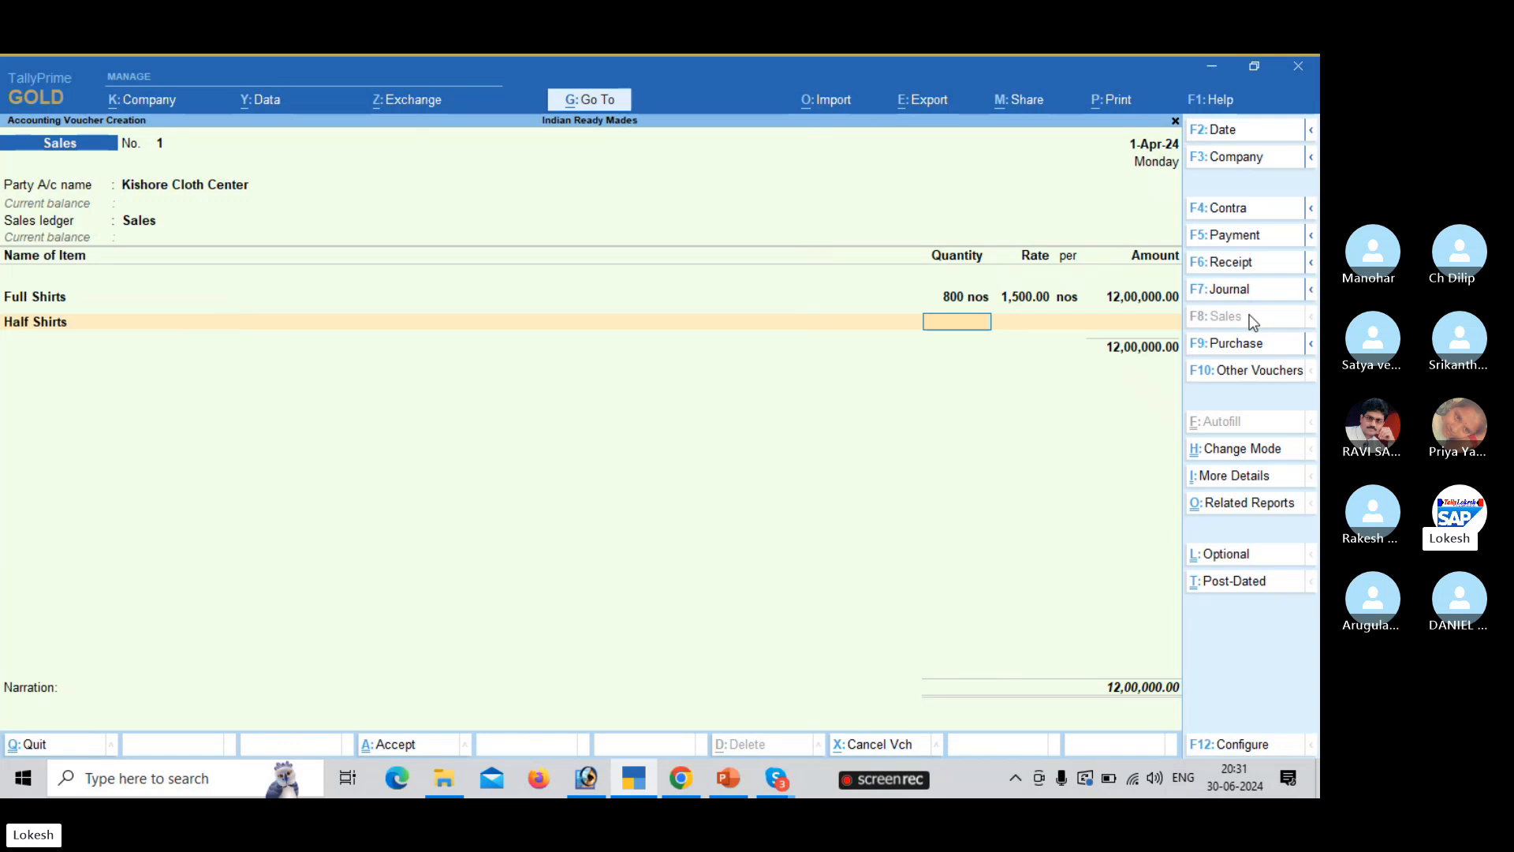
{"action": "type", "text": "600"}
{"action": "key", "text": "Return"}
{"action": "type", "text": "1000"}
{"action": "key", "text": "Return"}
{"action": "key", "text": "Return"}
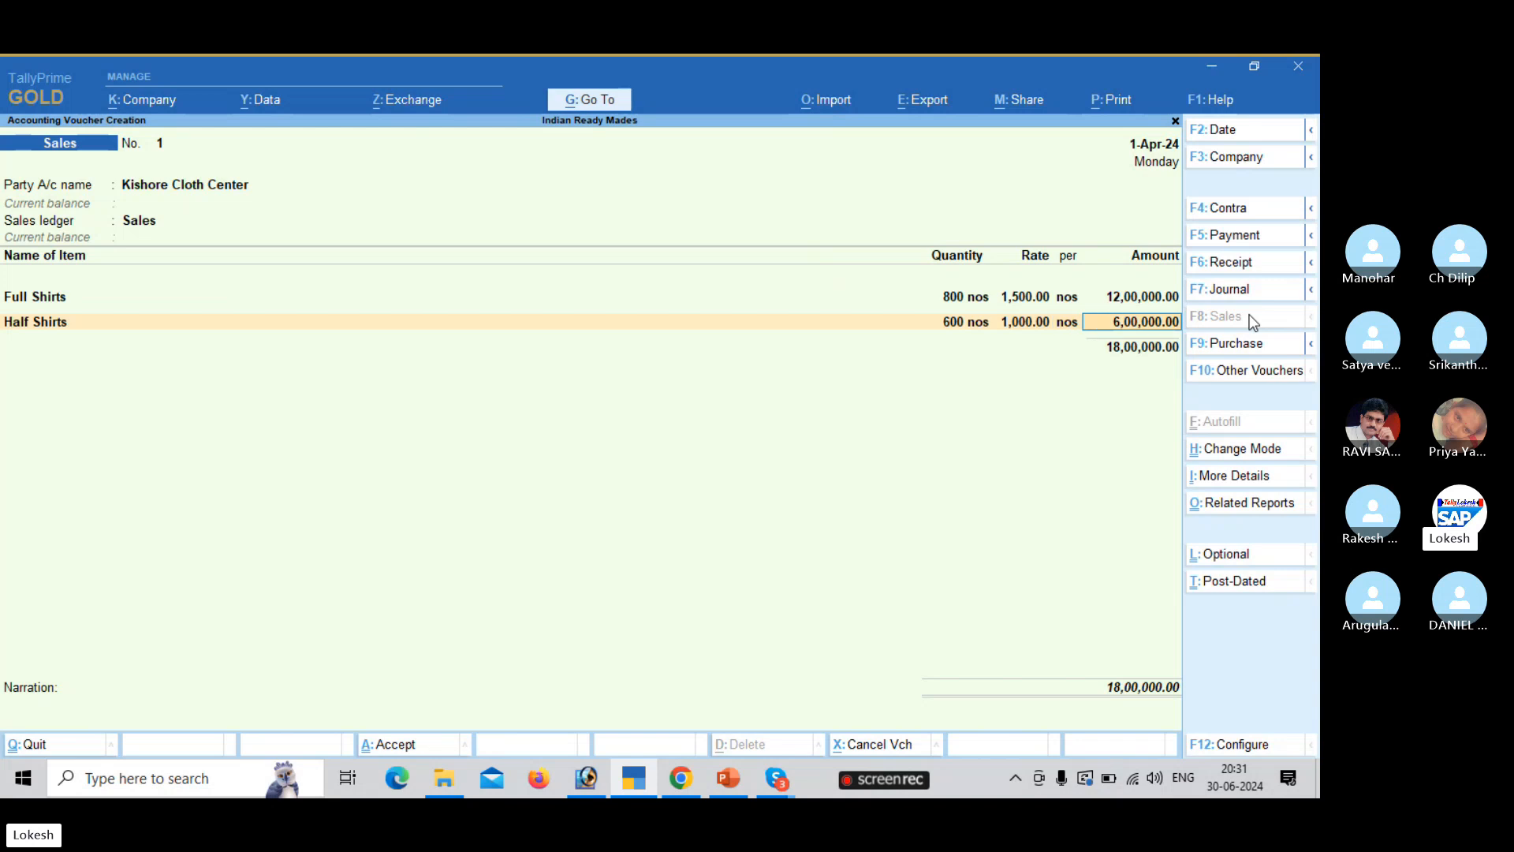
{"action": "key", "text": "Return"}
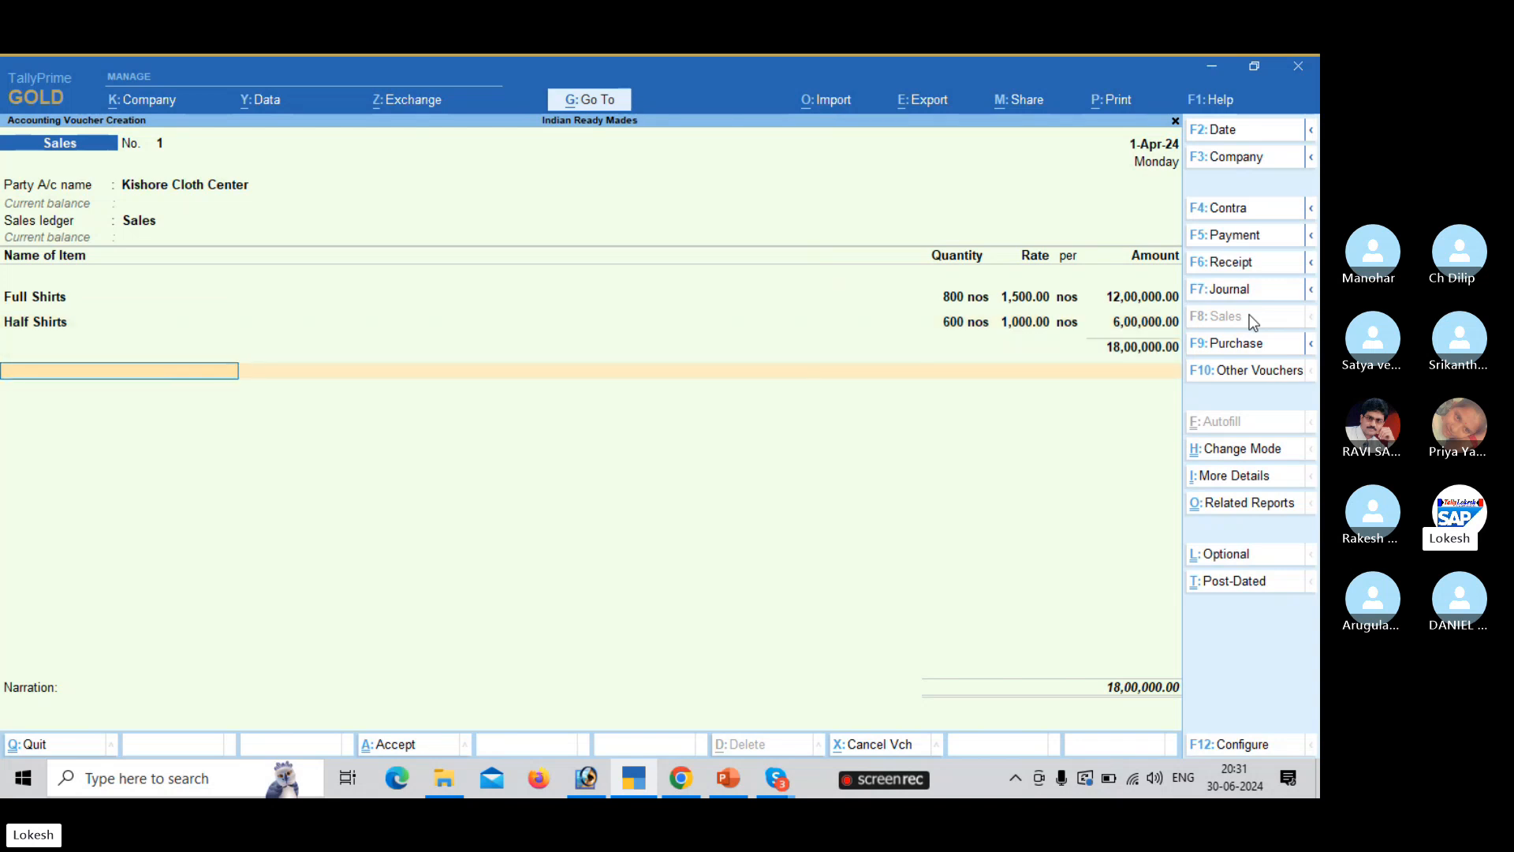
- Leave the additional ledger list empty and save the sales voucher without a narration
{"action": "key", "text": "Return"}
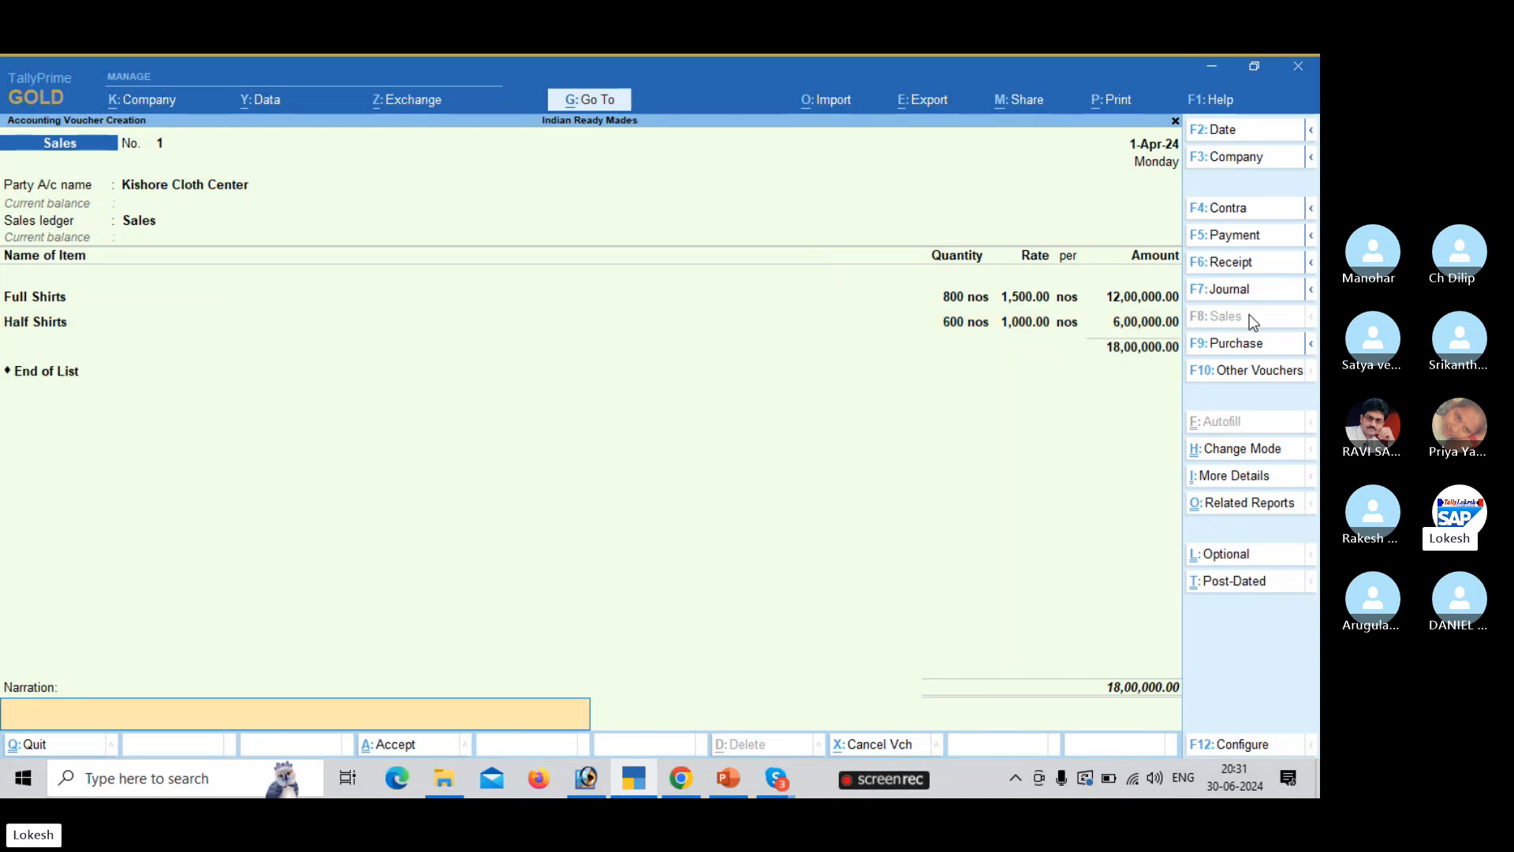
{"action": "key", "text": "Return"}
{"action": "key", "text": "Return"}
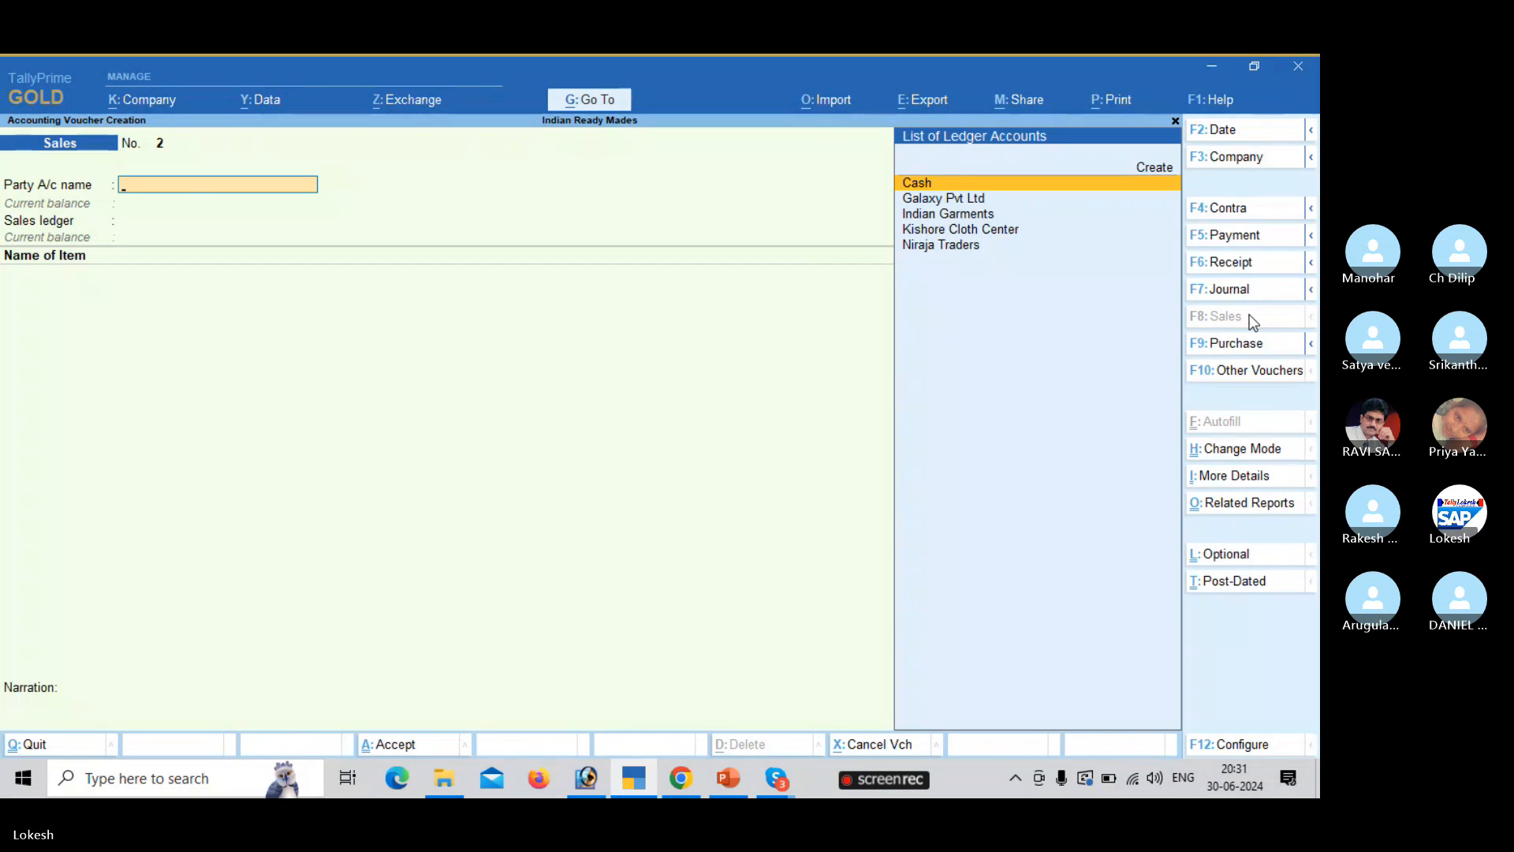
- Start a sales voucher with Cash as the party, accepting the default dispatch and party details, and use the Sales ledger
{"action": "key", "text": "Return"}
{"action": "key", "text": "Return"}
{"action": "key", "text": "Return"}
{"action": "key", "text": "Return"}
{"action": "key", "text": "Return"}
{"action": "key", "text": "Return"}
{"action": "key", "text": "Return"}
{"action": "key", "text": "Return"}
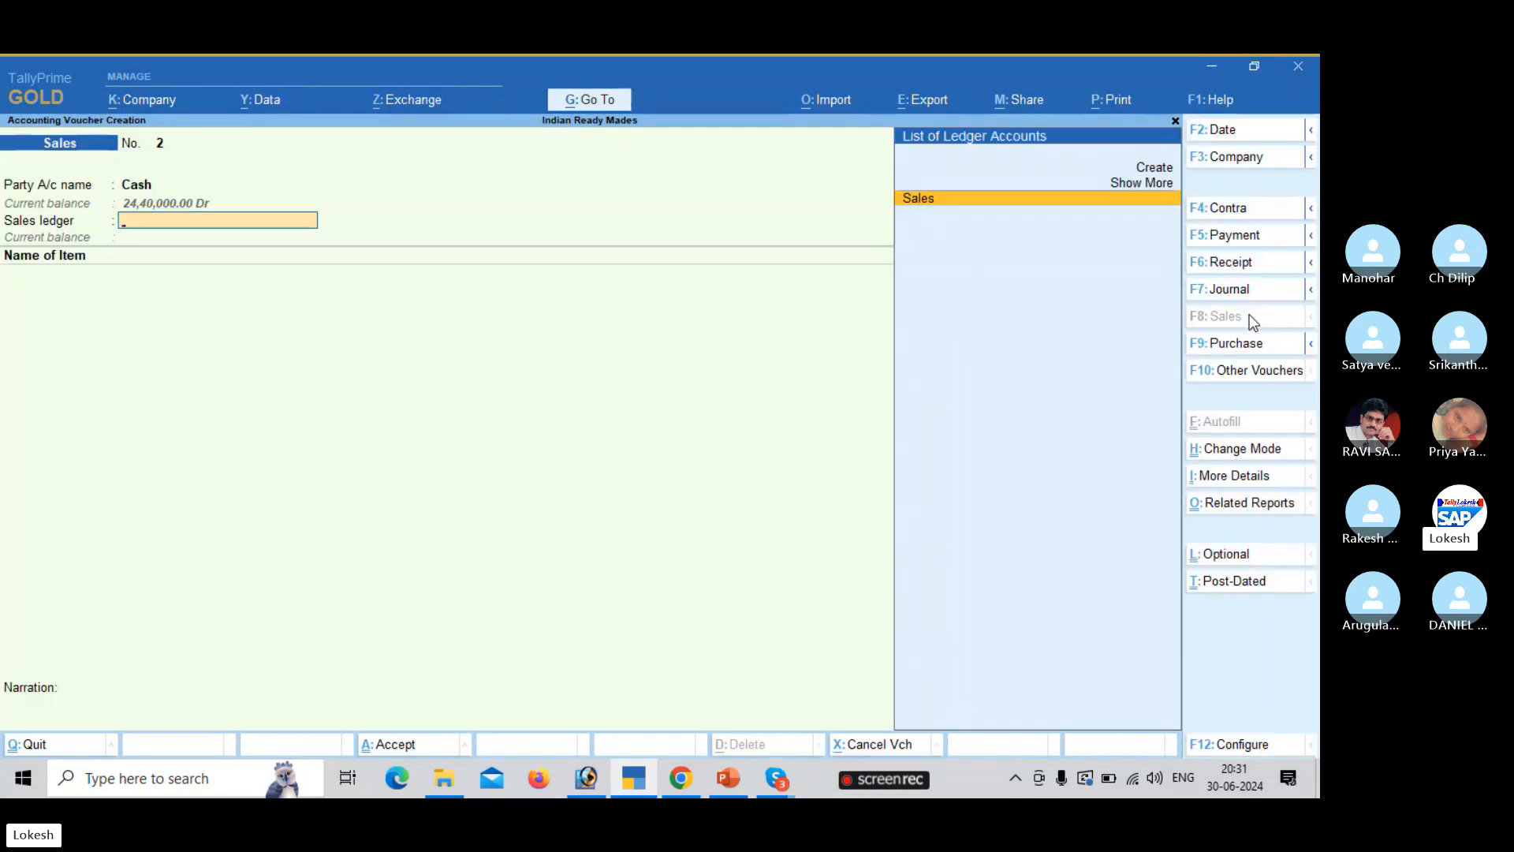
{"action": "key", "text": "Return"}
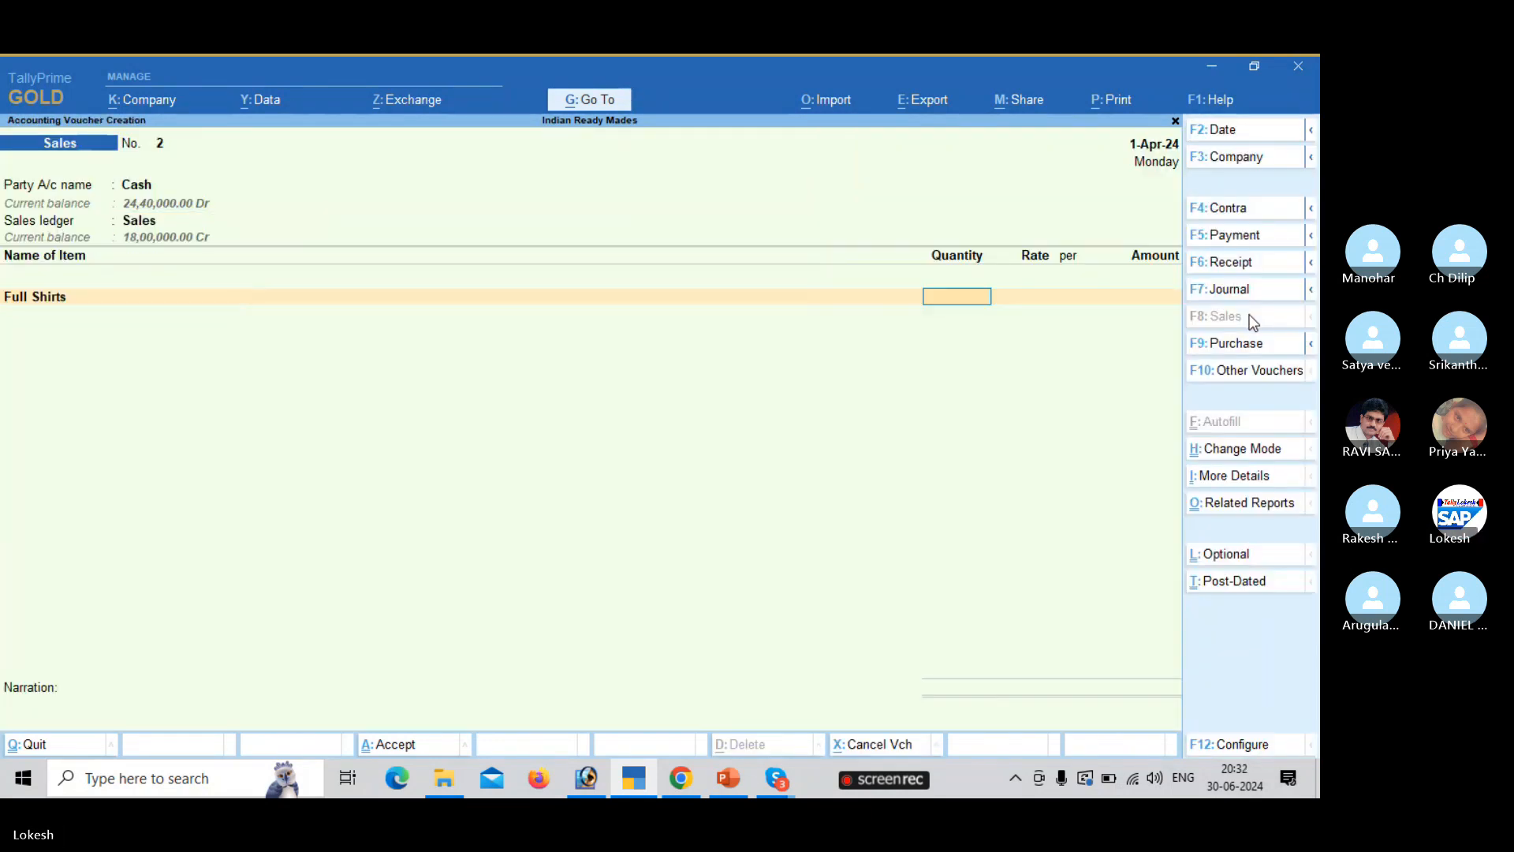
- Set the first item of the cash sales voucher to Full Shirts, 500 nos at a rate of 1,400
{"action": "type", "text": "500"}
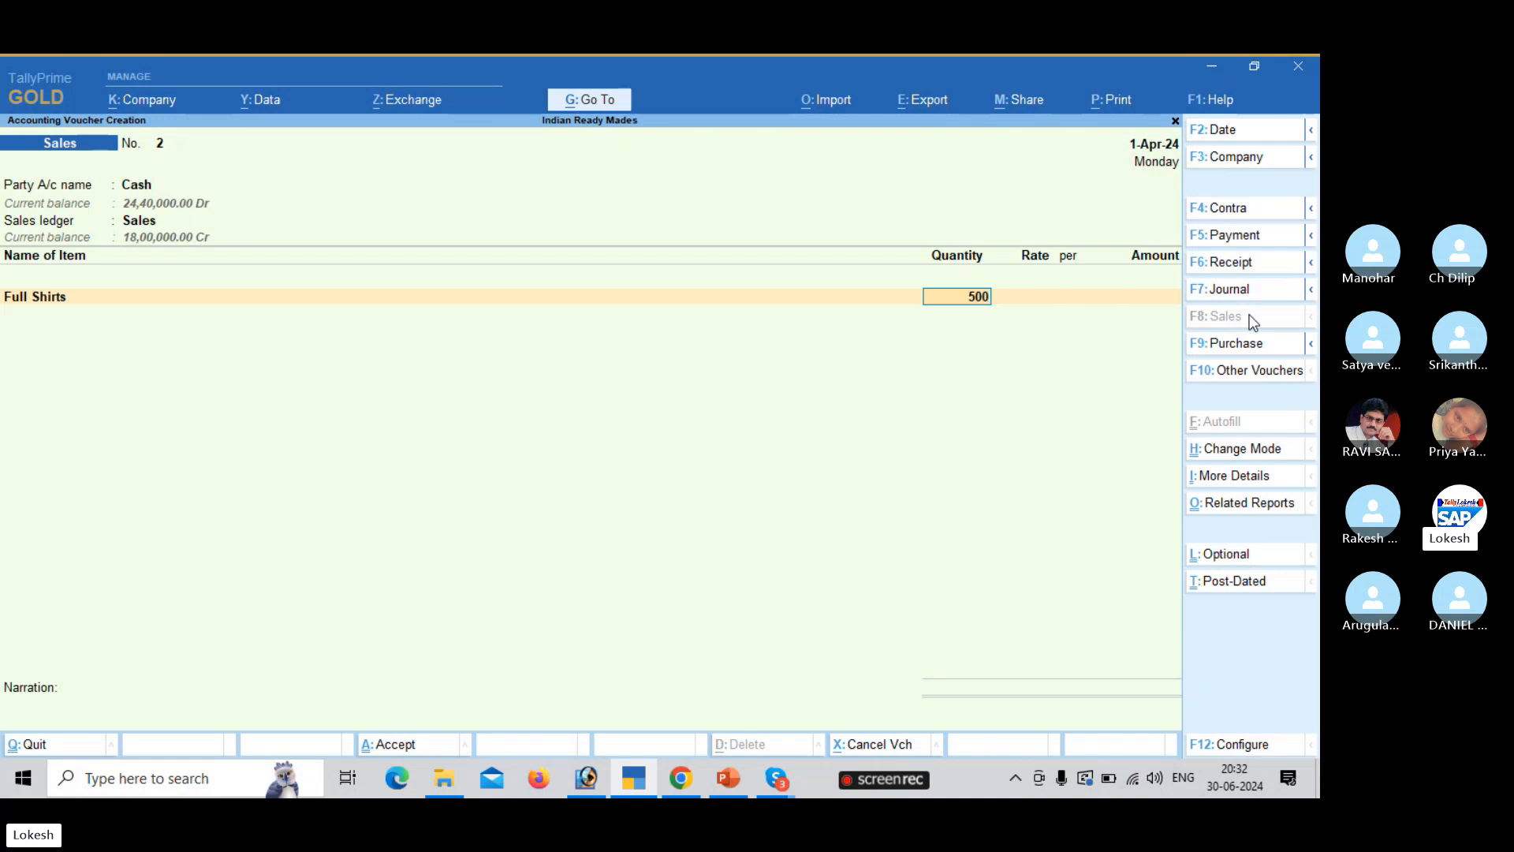
{"action": "key", "text": "Return"}
{"action": "type", "text": "1,400"}
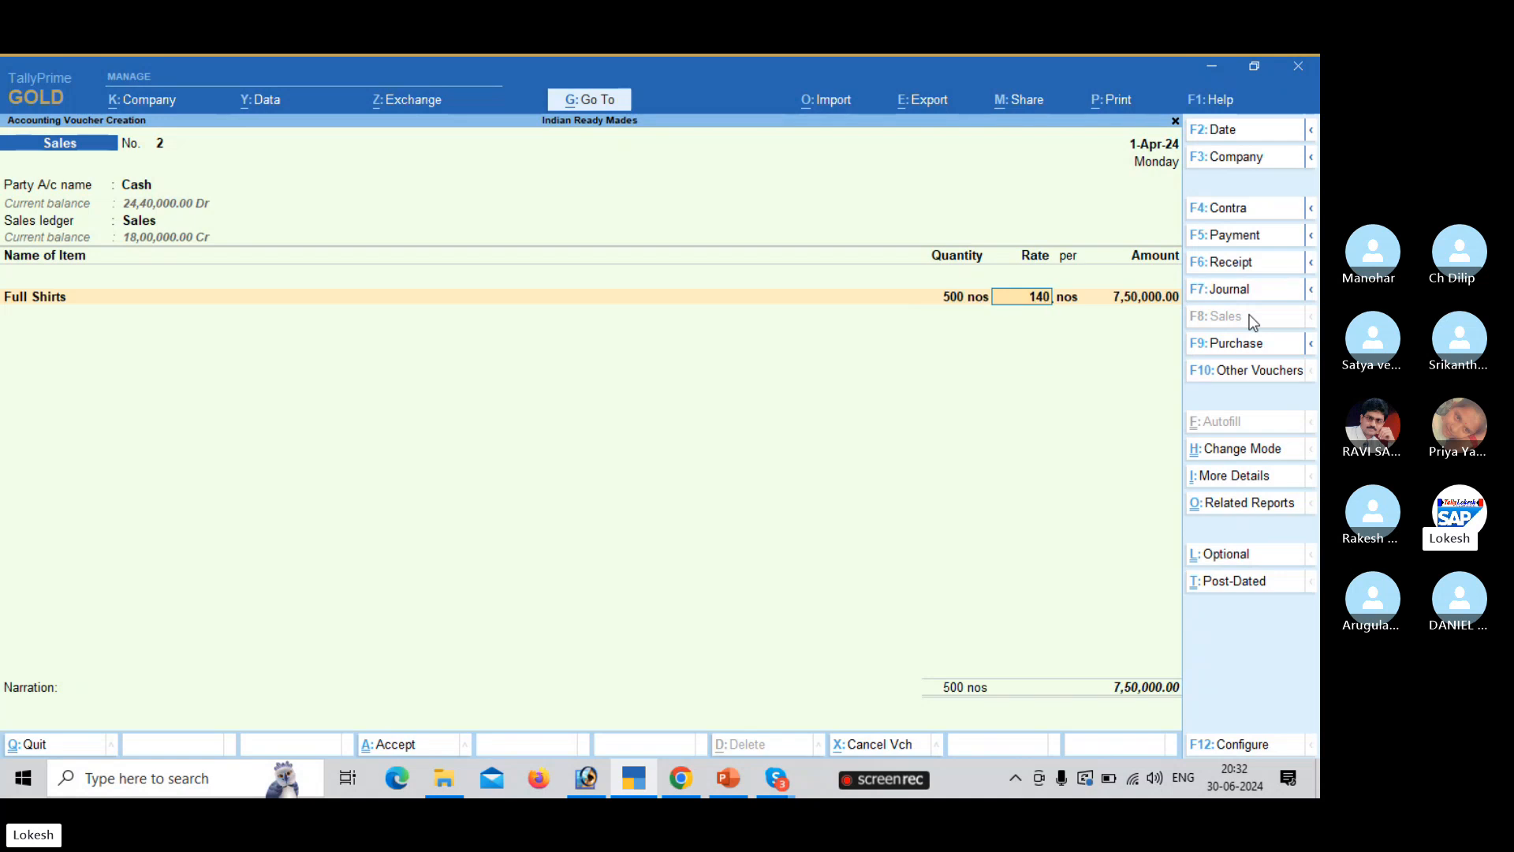
{"action": "key", "text": "Return"}
{"action": "key", "text": "Return"}
{"action": "key", "text": "Return"}
- Add Half Shirts to the cash sales voucher with 700 nos at a rate of 900, and finish the item list
{"action": "type", "text": "h"}
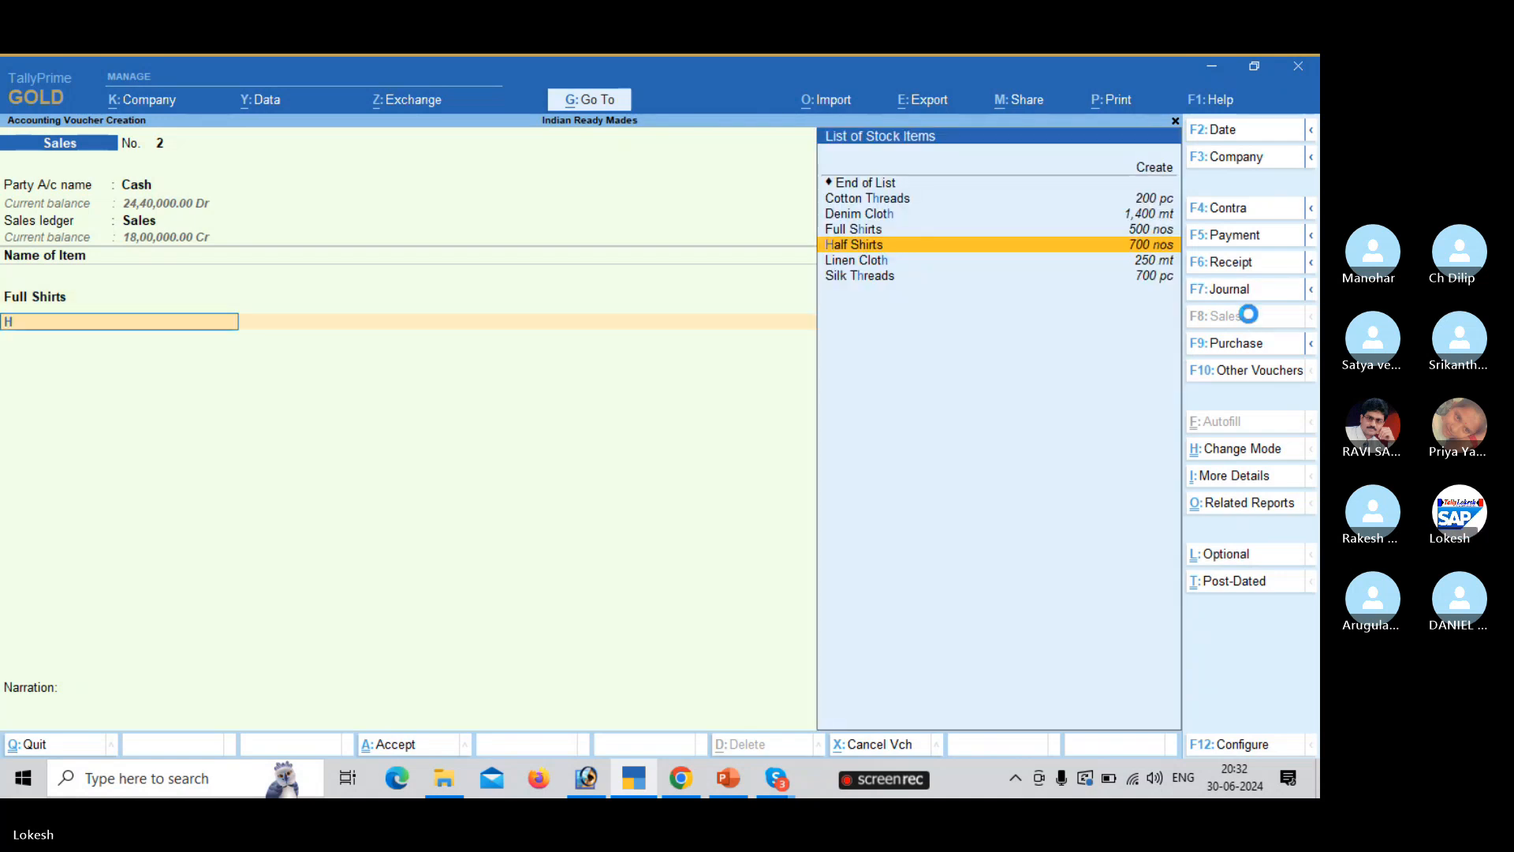
{"action": "key", "text": "Return"}
{"action": "type", "text": "700"}
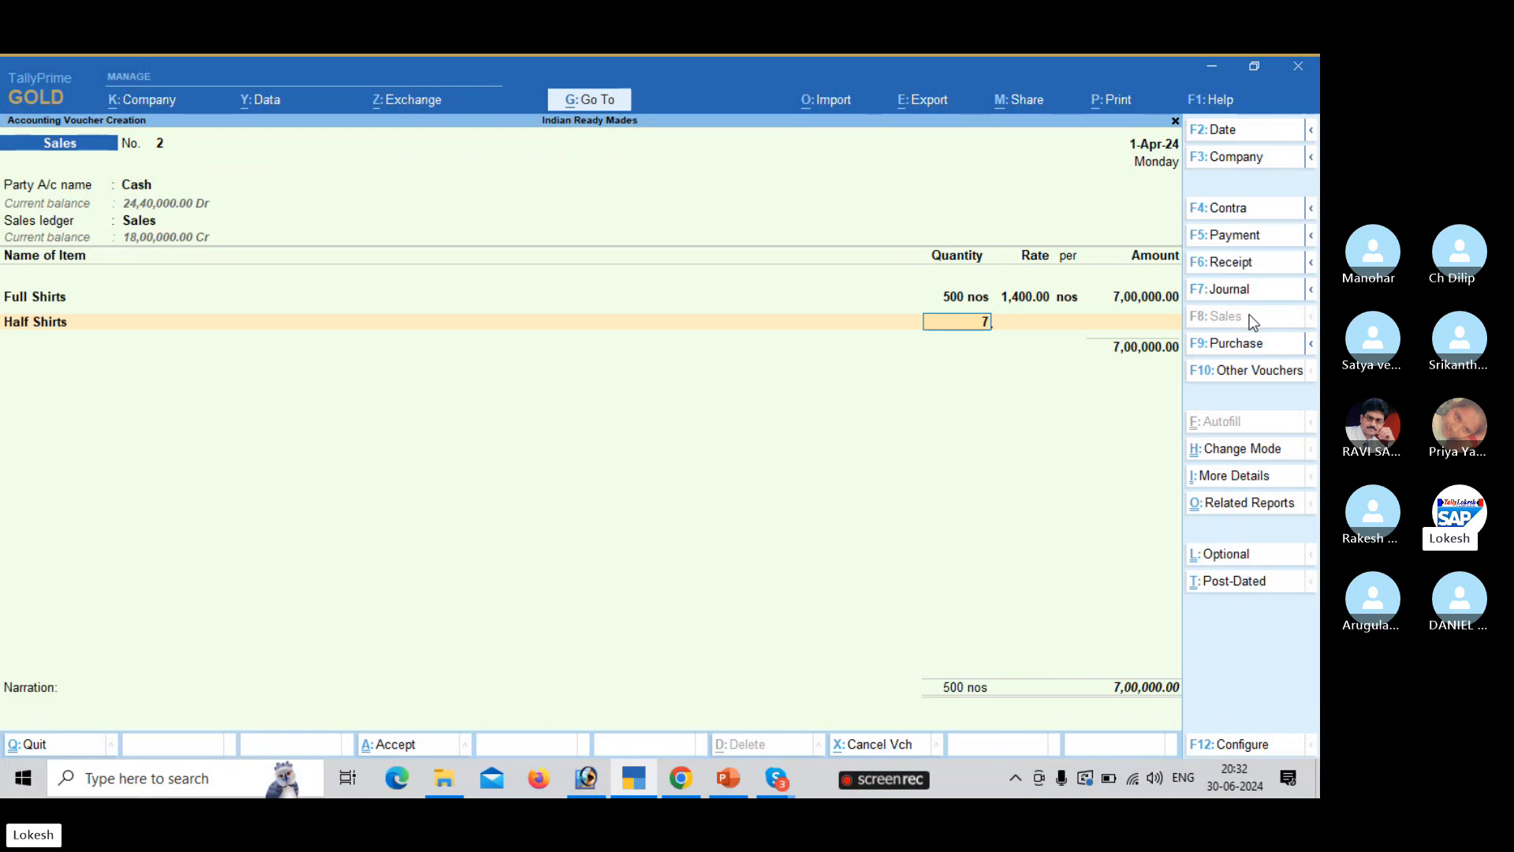
{"action": "key", "text": "Return"}
{"action": "type", "text": "900"}
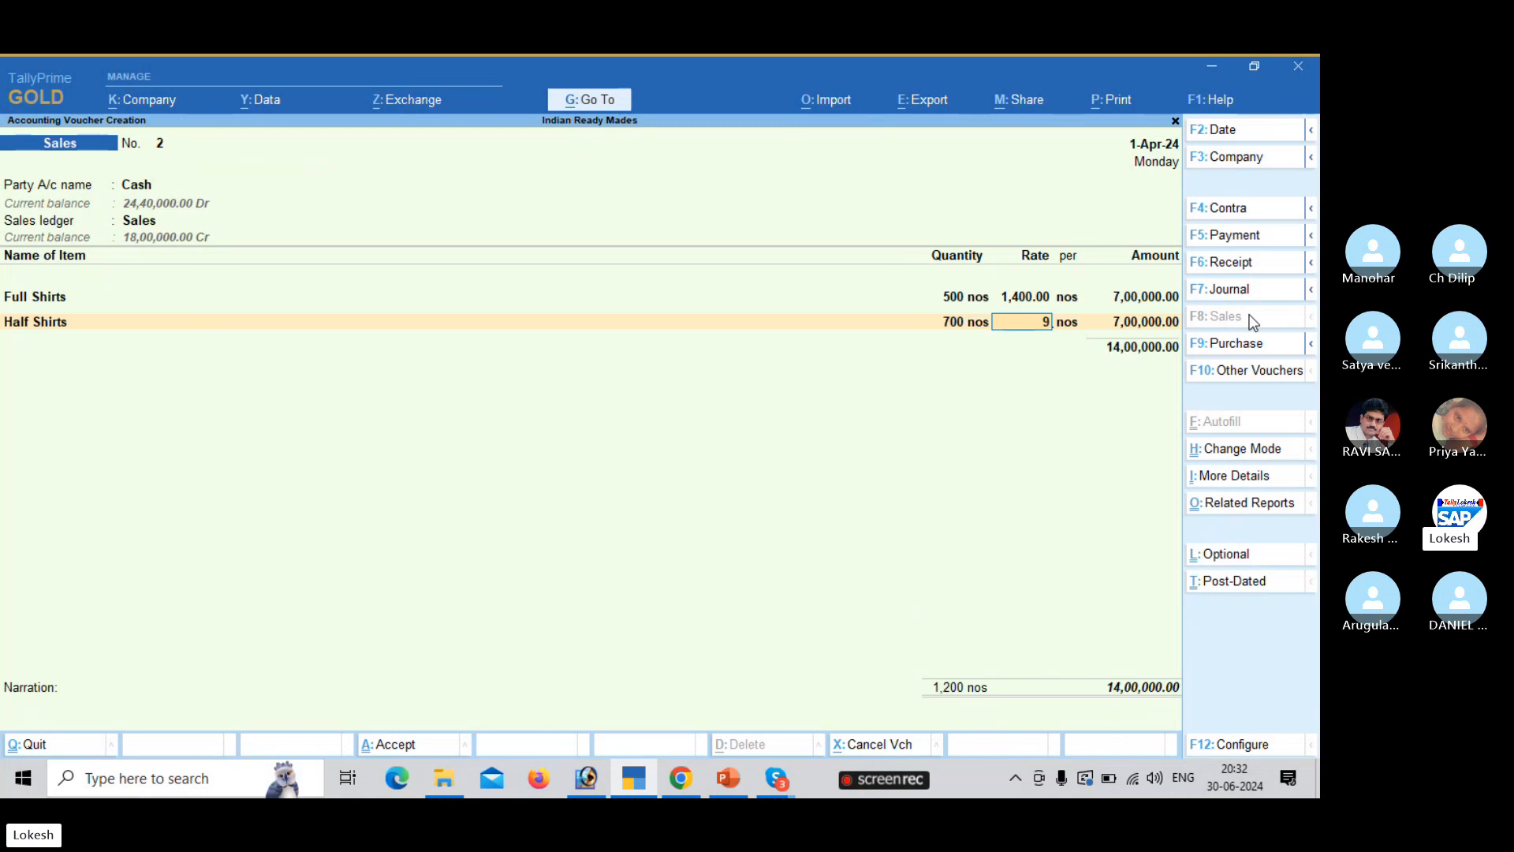
{"action": "key", "text": "Return"}
{"action": "key", "text": "Return"}
{"action": "key", "text": "Return"}
{"action": "key", "text": "Return"}
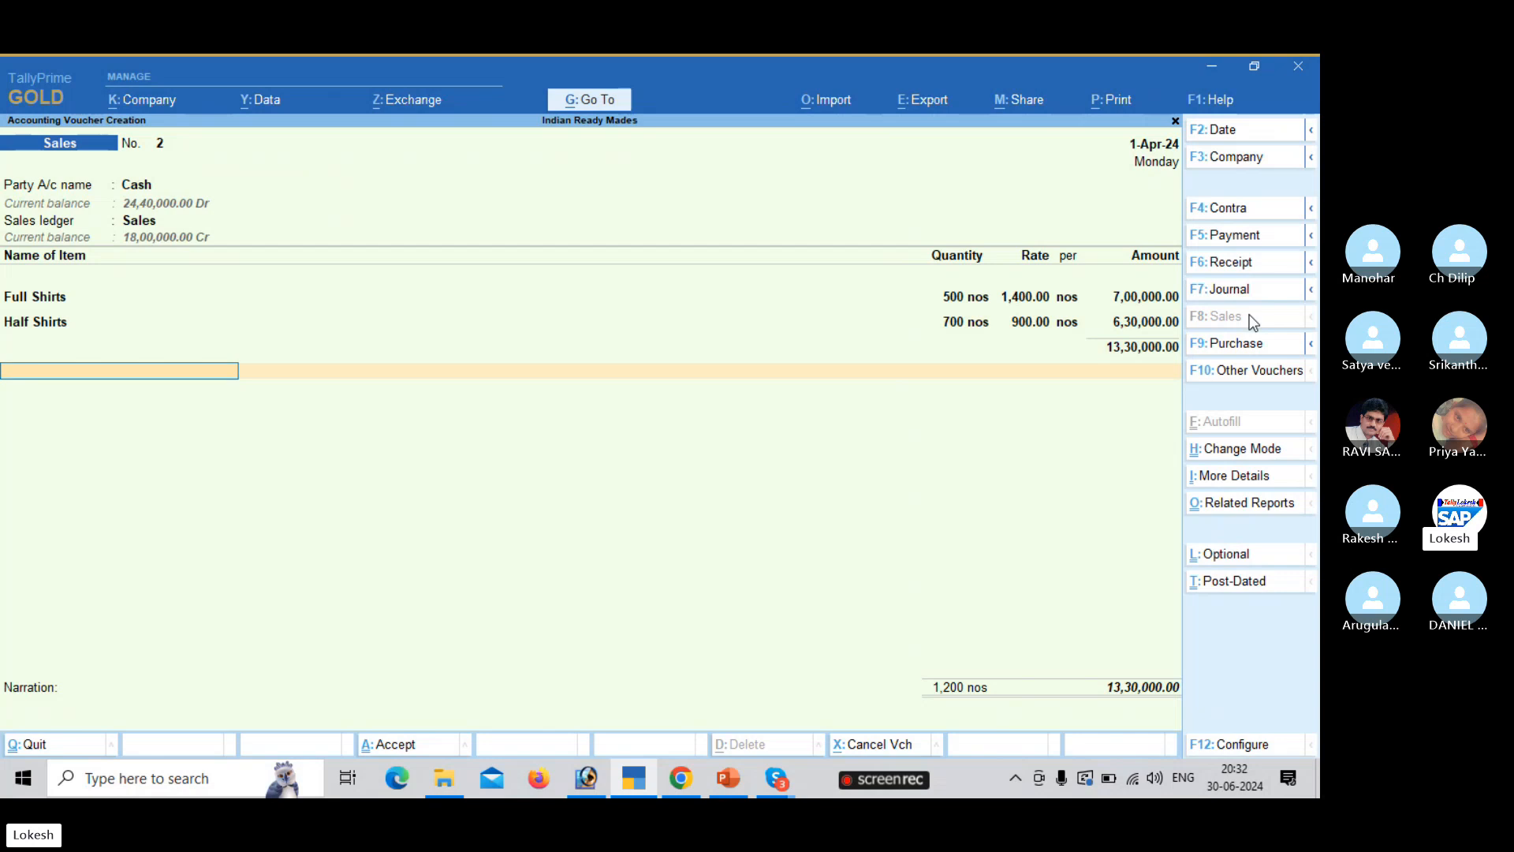
- End the additional ledger list of the cash sales voucher and save the voucher without a narration
{"action": "key", "text": "Return"}
{"action": "key", "text": "Return"}
{"action": "key", "text": "Return"}
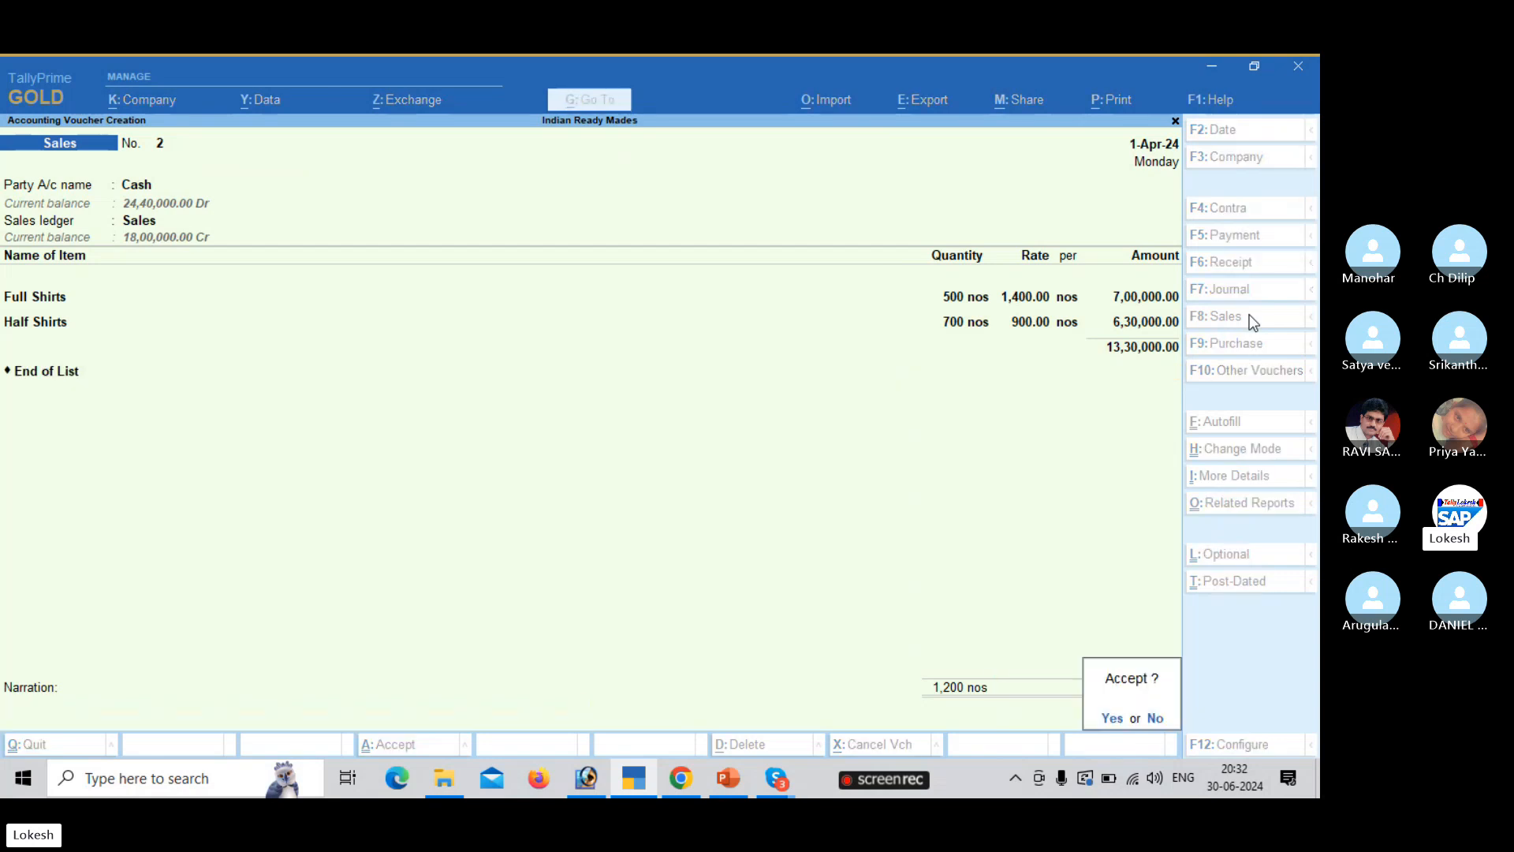
{"action": "key", "text": "Return"}
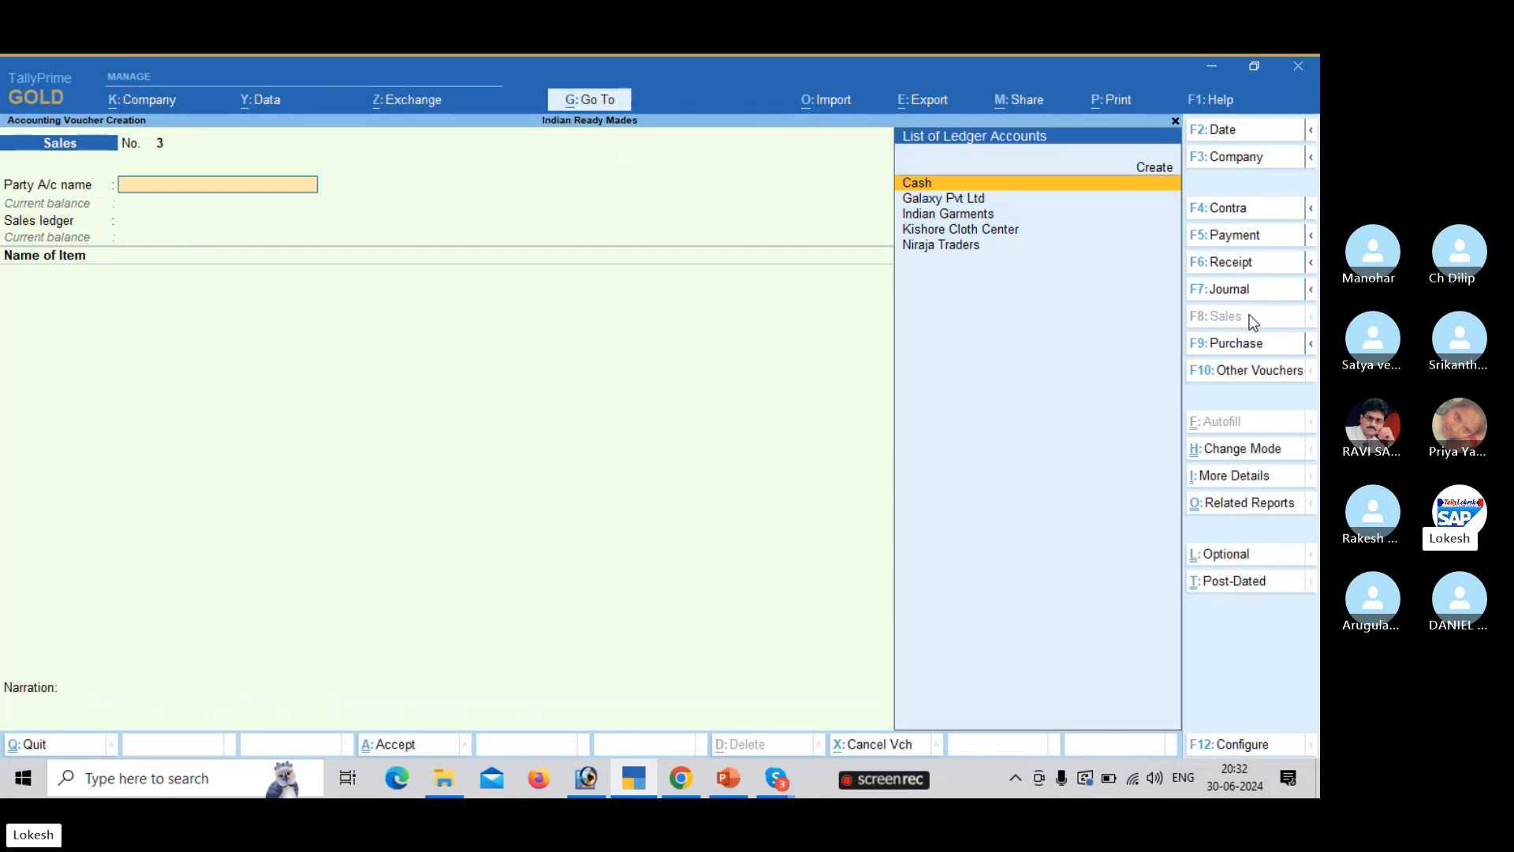
- Review the recorded receipt, sales, purchase and manufacturing vouchers in the Day Book
{"action": "key", "text": "Escape"}
{"action": "key", "text": "Return"}
{"action": "key", "text": "Down"}
{"action": "key", "text": "Return"}
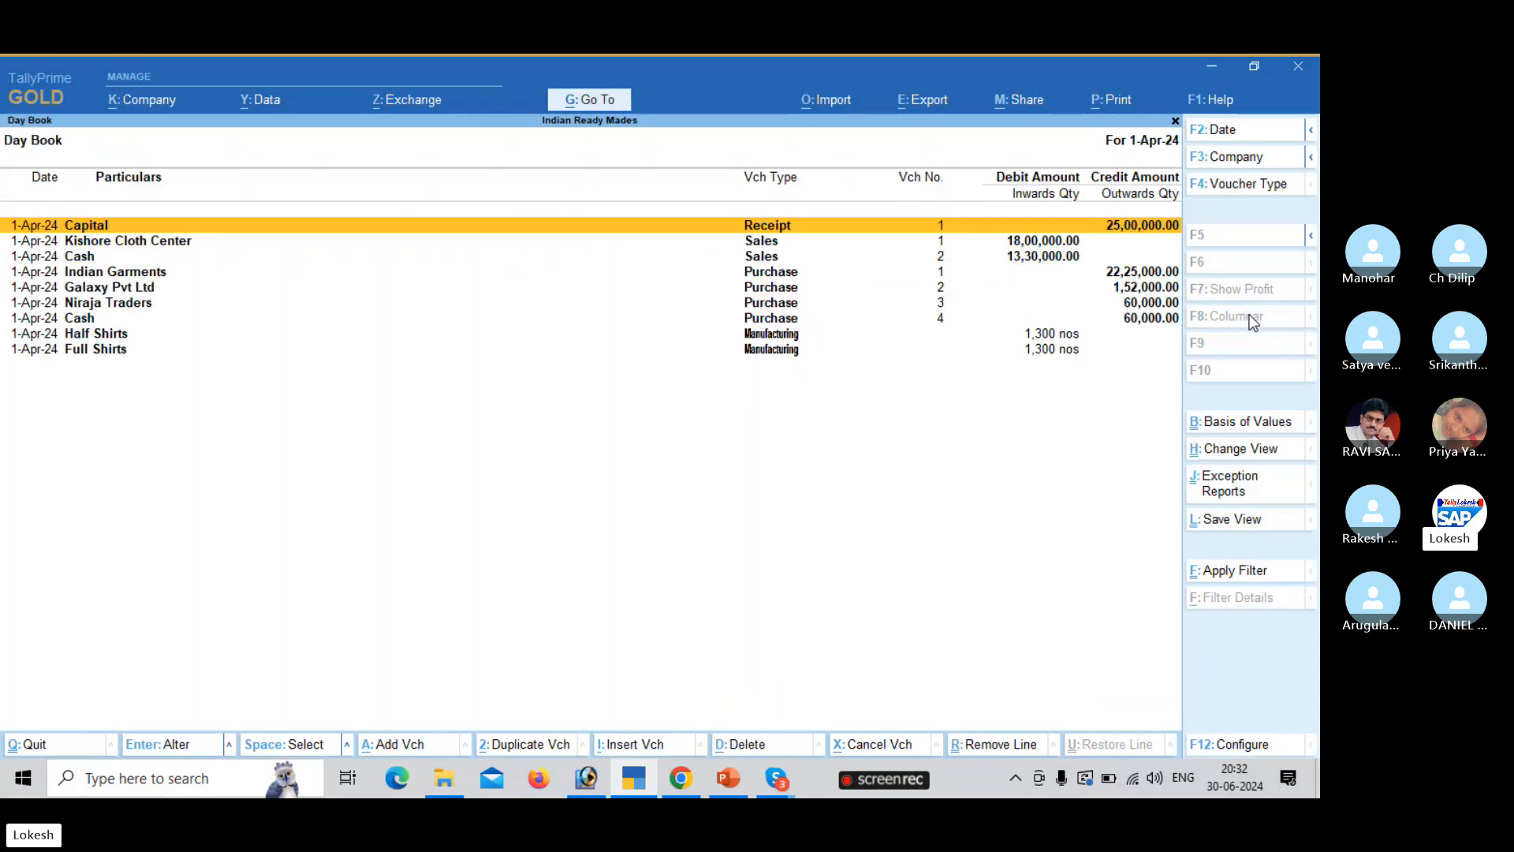
{"action": "key", "text": "Down"}
{"action": "key", "text": "Down"}
{"action": "key", "text": "Down"}
{"action": "key", "text": "Down"}
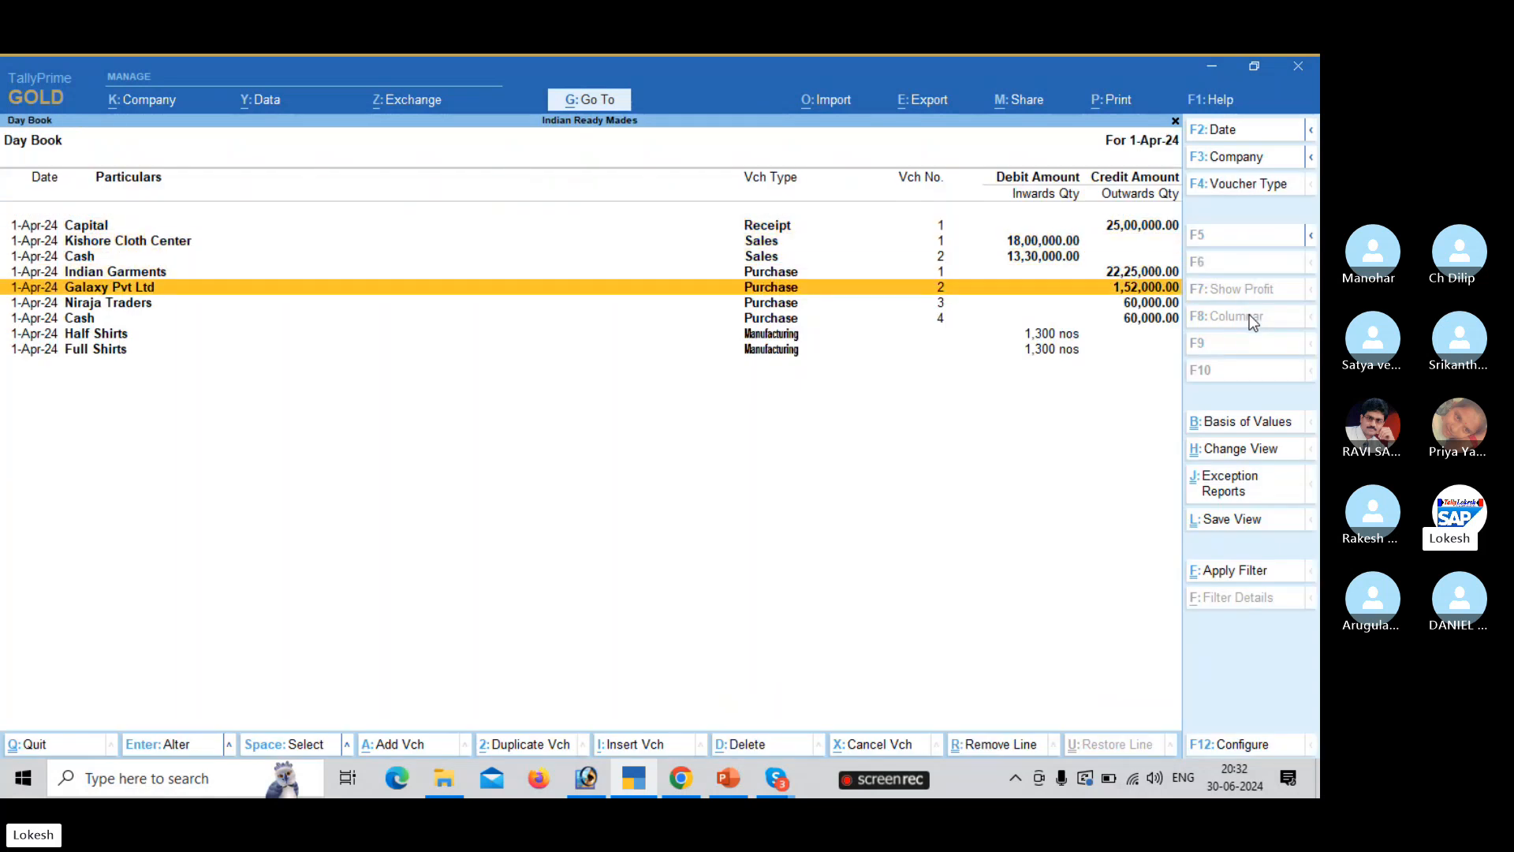
{"action": "key", "text": "Escape"}
- Examine the Profit & Loss account in detailed format, going through its lines down to the nett profit
{"action": "key", "text": "Down"}
{"action": "key", "text": "Down"}
{"action": "key", "text": "Down"}
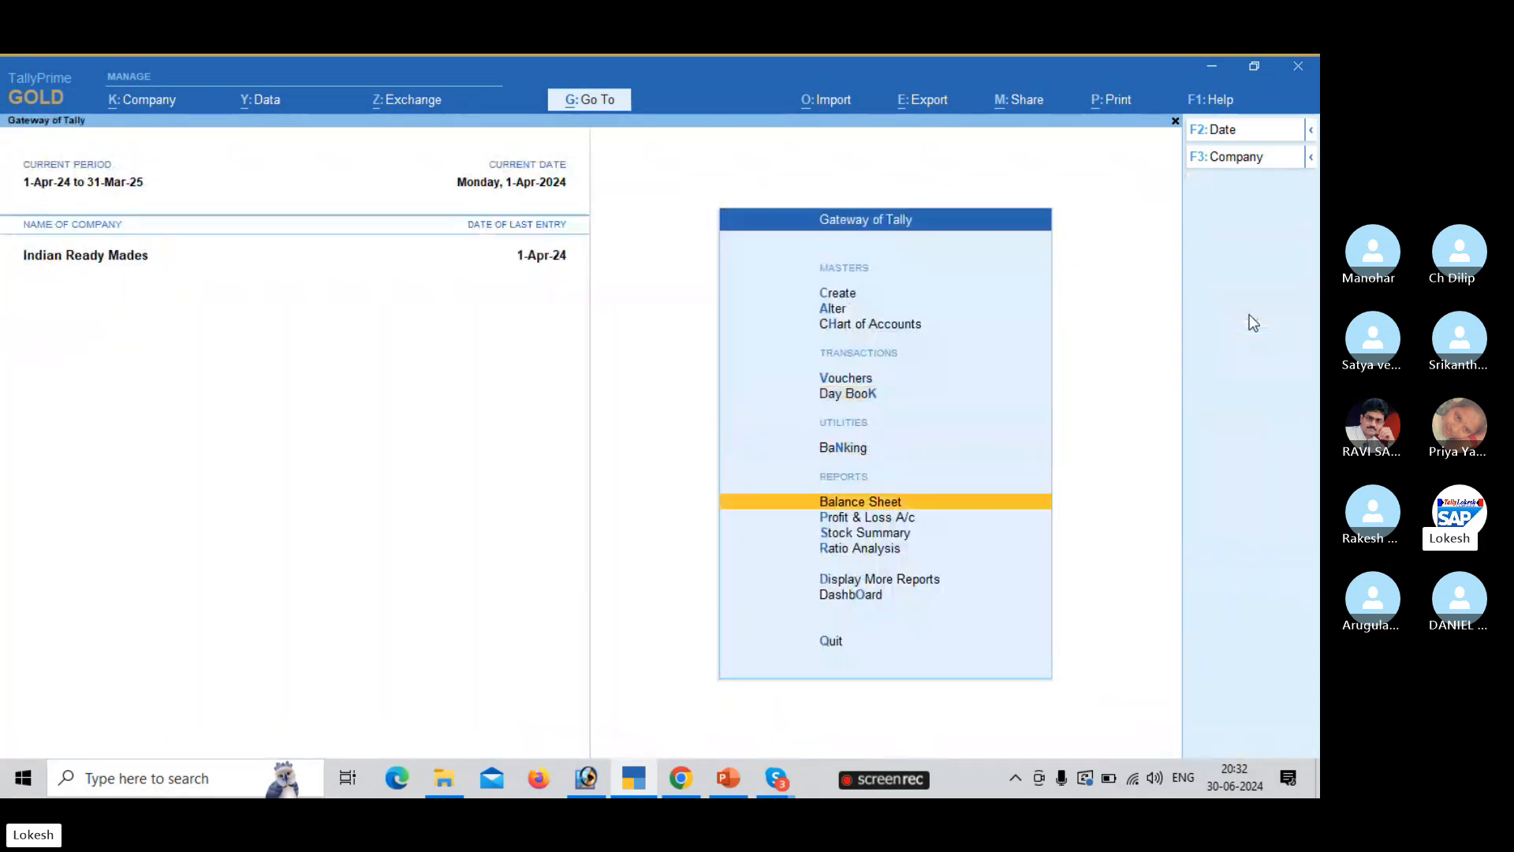
{"action": "key", "text": "Return"}
{"action": "key", "text": "alt+F5"}
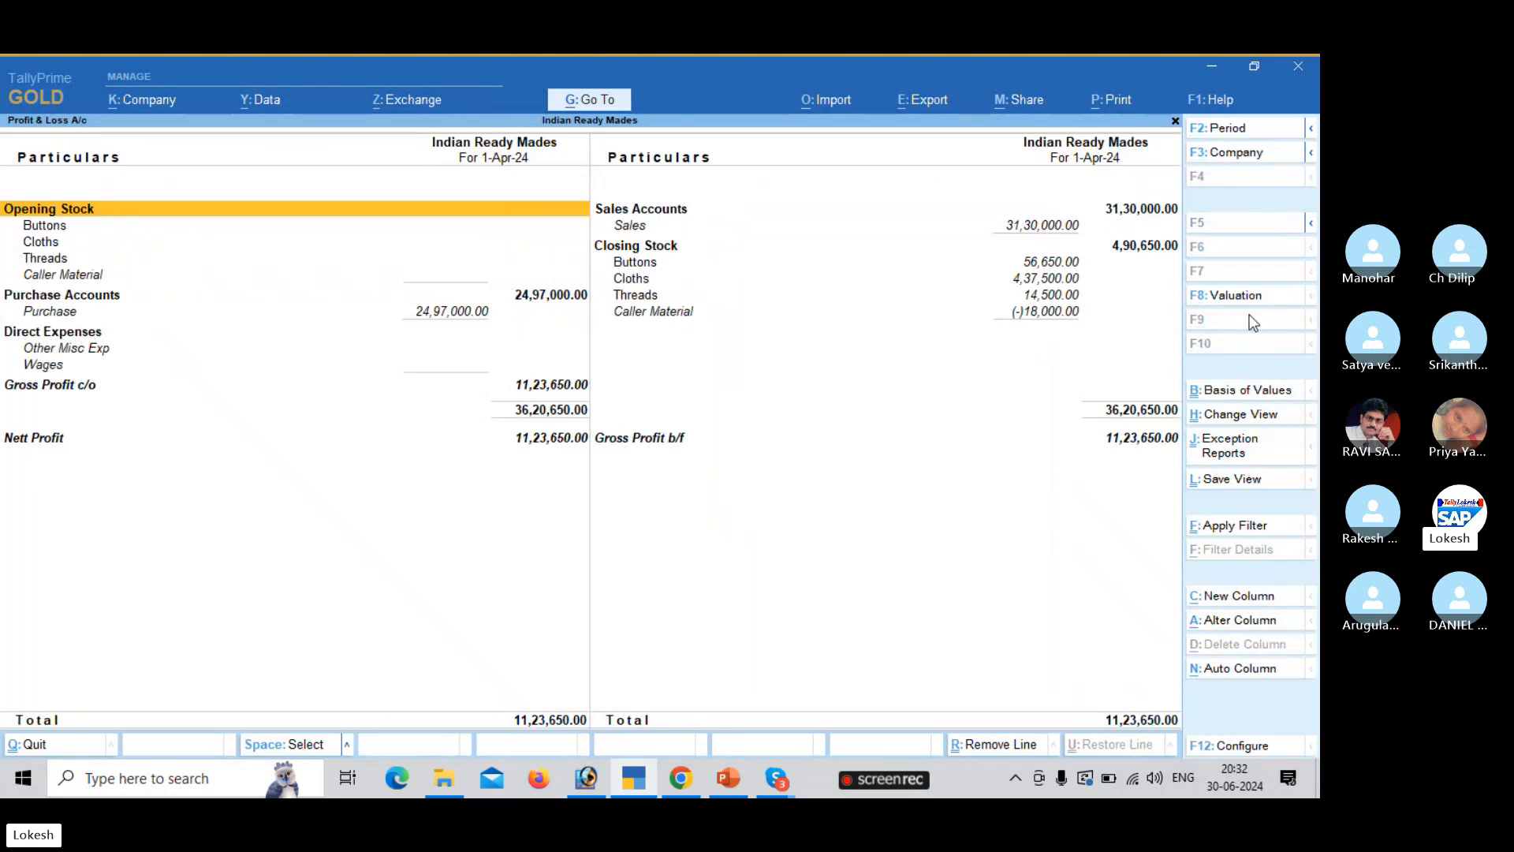
{"action": "key", "text": "Down"}
{"action": "key", "text": "Down"}
{"action": "key", "text": "Down"}
{"action": "key", "text": "Down"}
{"action": "key", "text": "Down"}
{"action": "key", "text": "Down"}
{"action": "key", "text": "Down"}
{"action": "key", "text": "Down"}
{"action": "key", "text": "Down"}
{"action": "key", "text": "Down"}
{"action": "key", "text": "Down"}
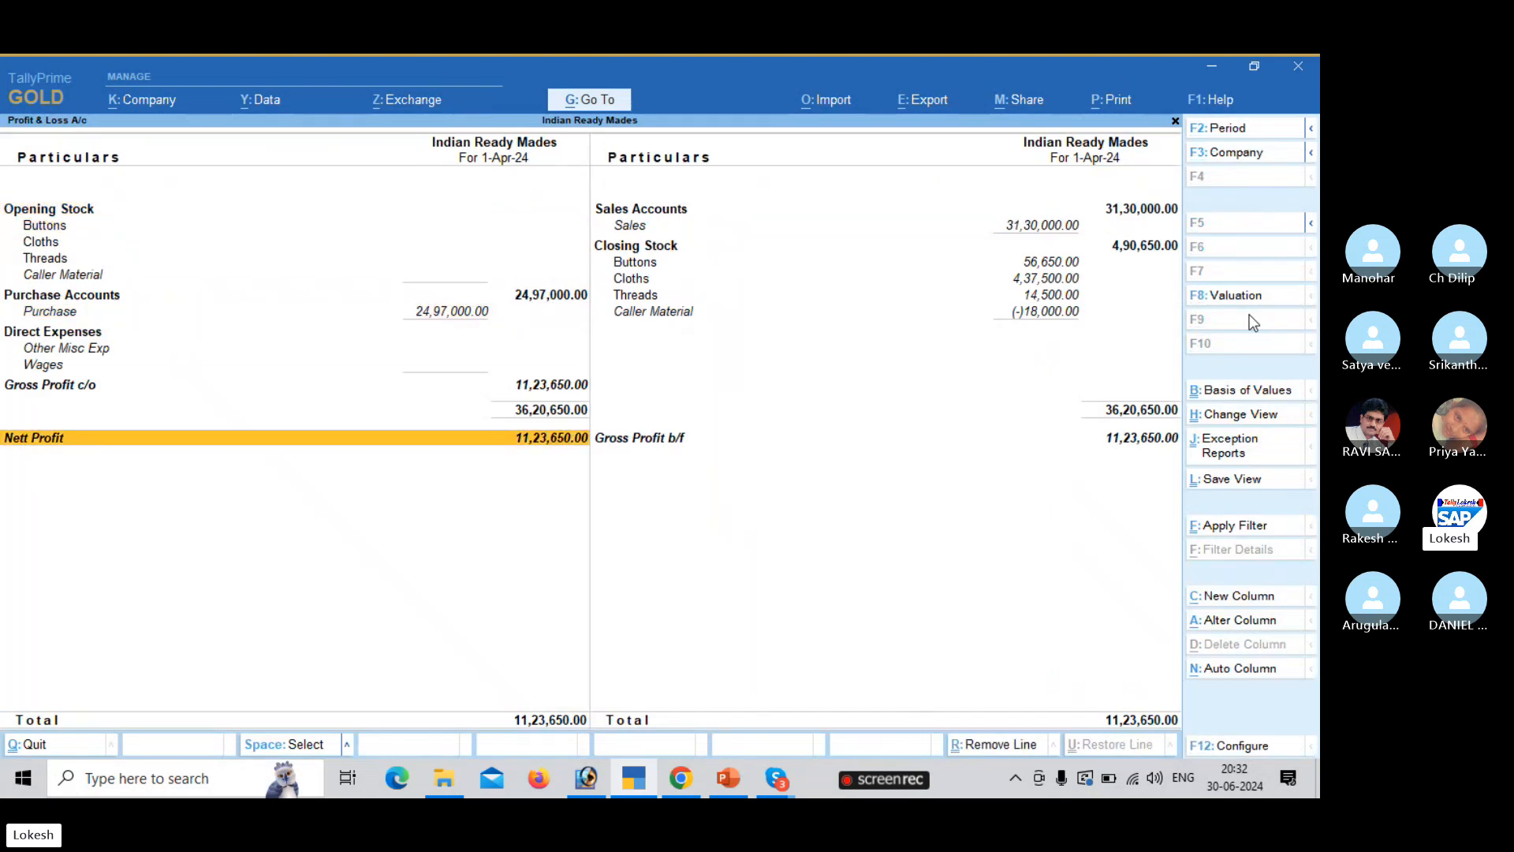
{"action": "key", "text": "Escape"}
- View the Stock Summary in detailed format with the stock items under each group
{"action": "key", "text": "Down"}
{"action": "key", "text": "Return"}
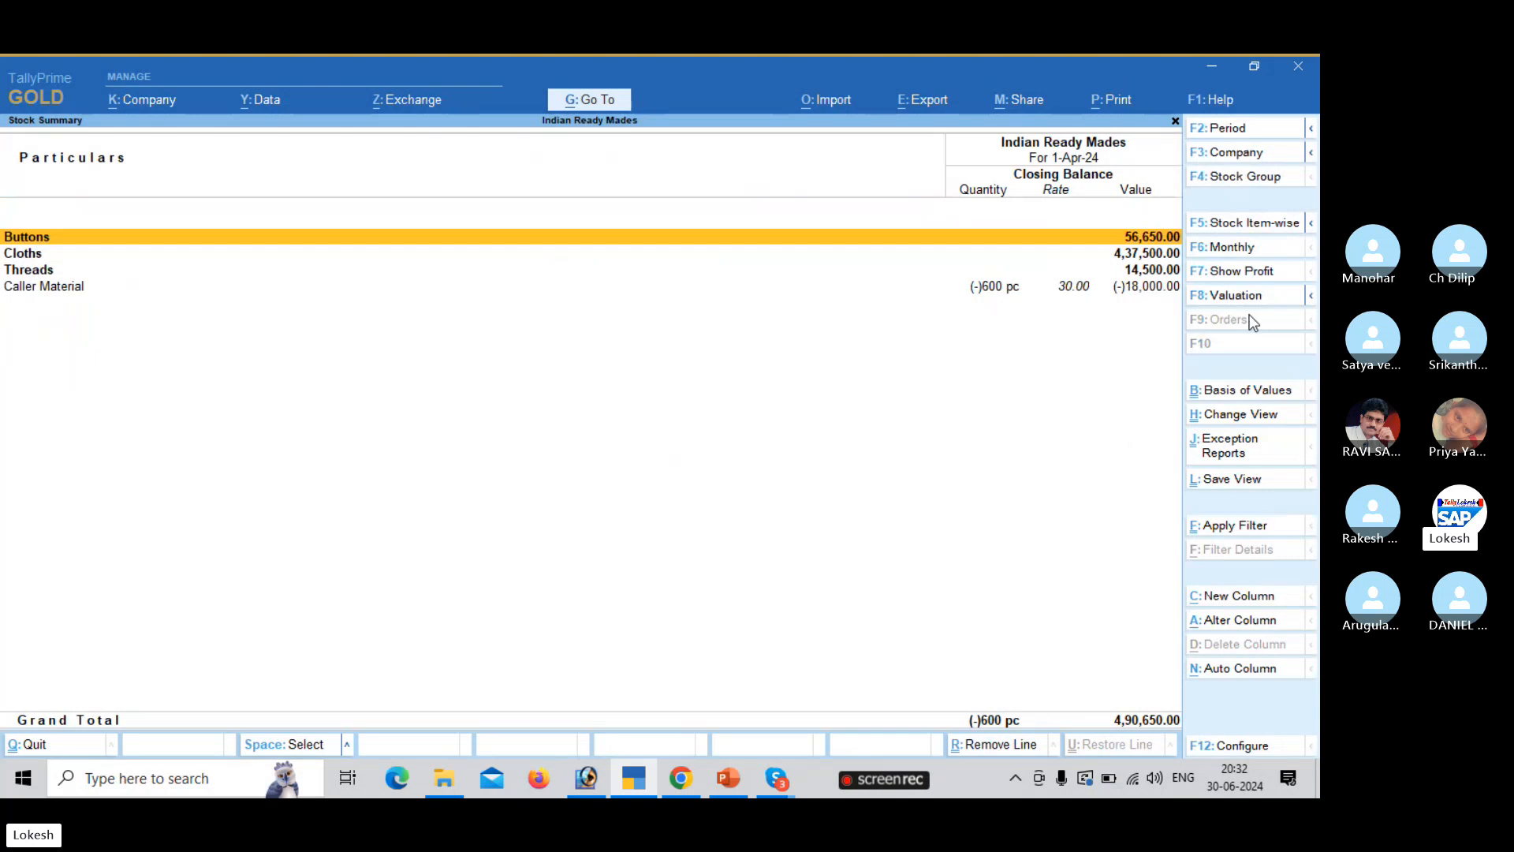
{"action": "key", "text": "alt+F5"}
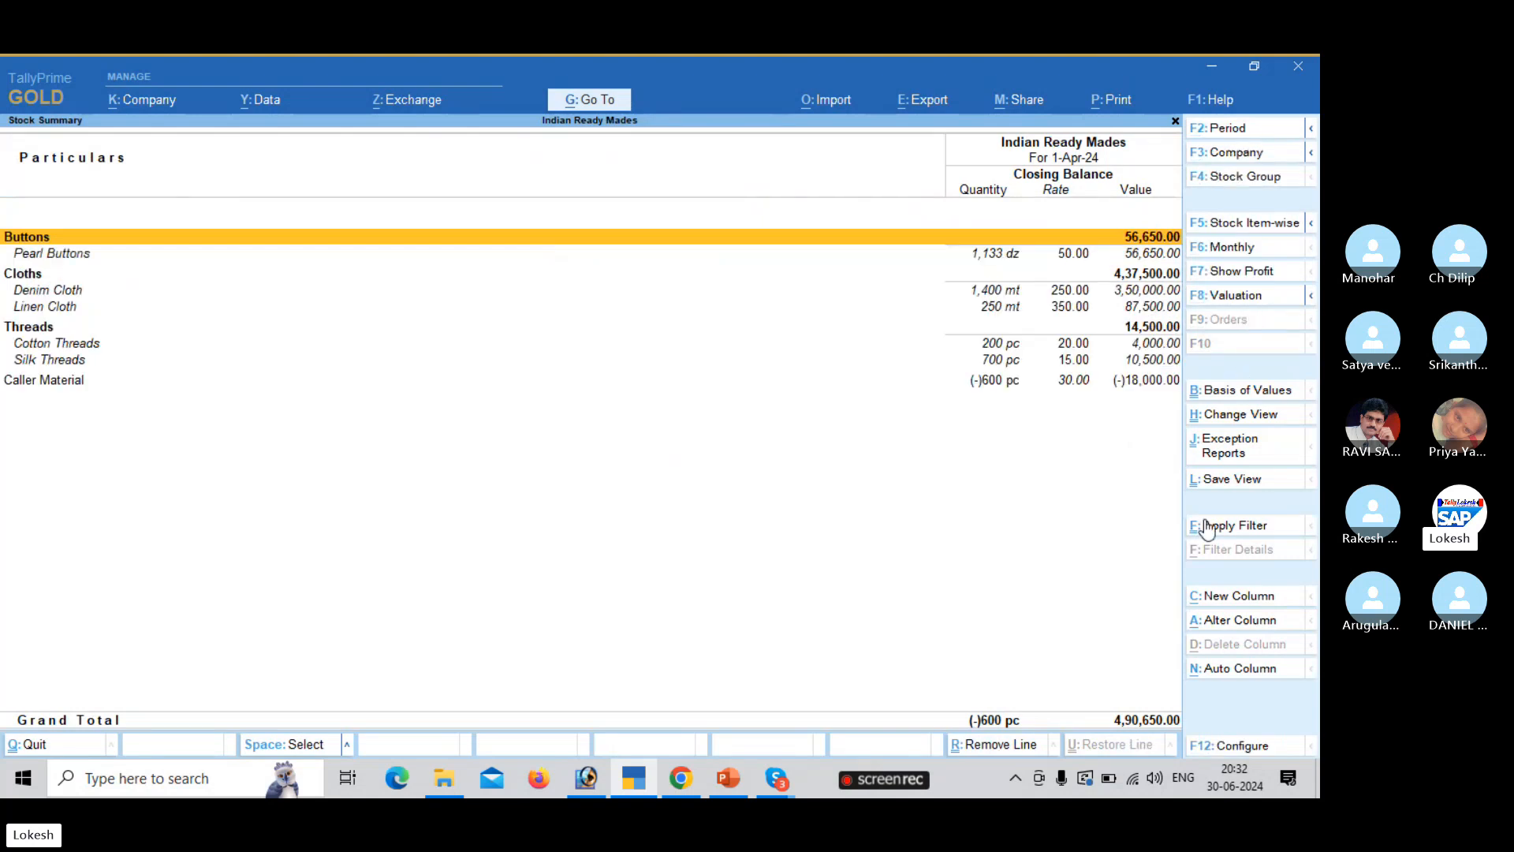
- Configure the Stock Summary to show goods inwards and goods outwards, keep the other options, and close the report after reviewing it
{"action": "left_click", "coordinate": [1247, 746]}
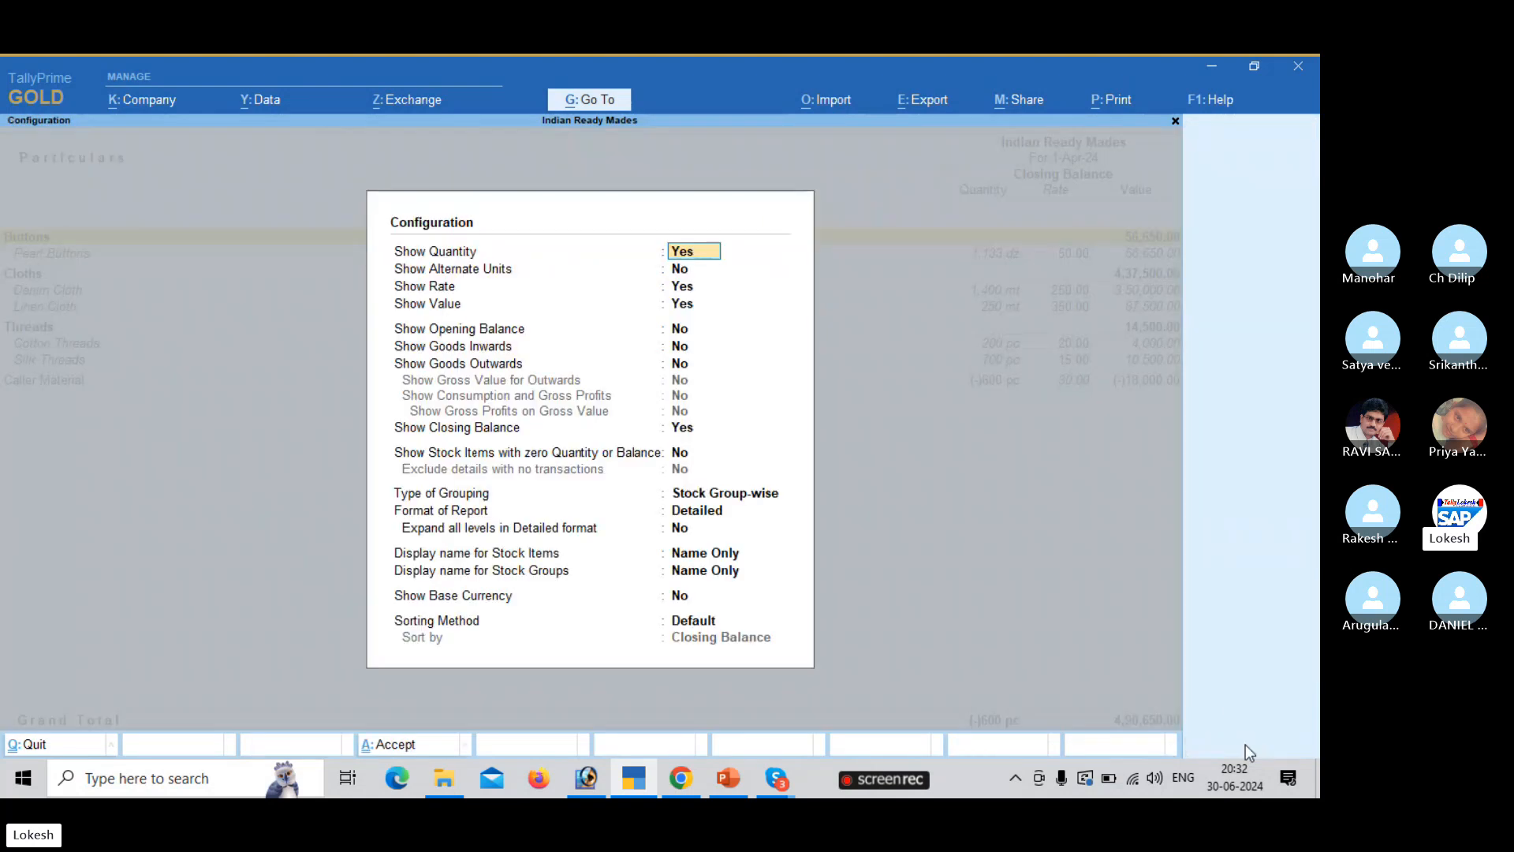
{"action": "key", "text": "Down"}
{"action": "key", "text": "Down"}
{"action": "key", "text": "Down"}
{"action": "key", "text": "Down"}
{"action": "key", "text": "Down"}
{"action": "type", "text": "y"}
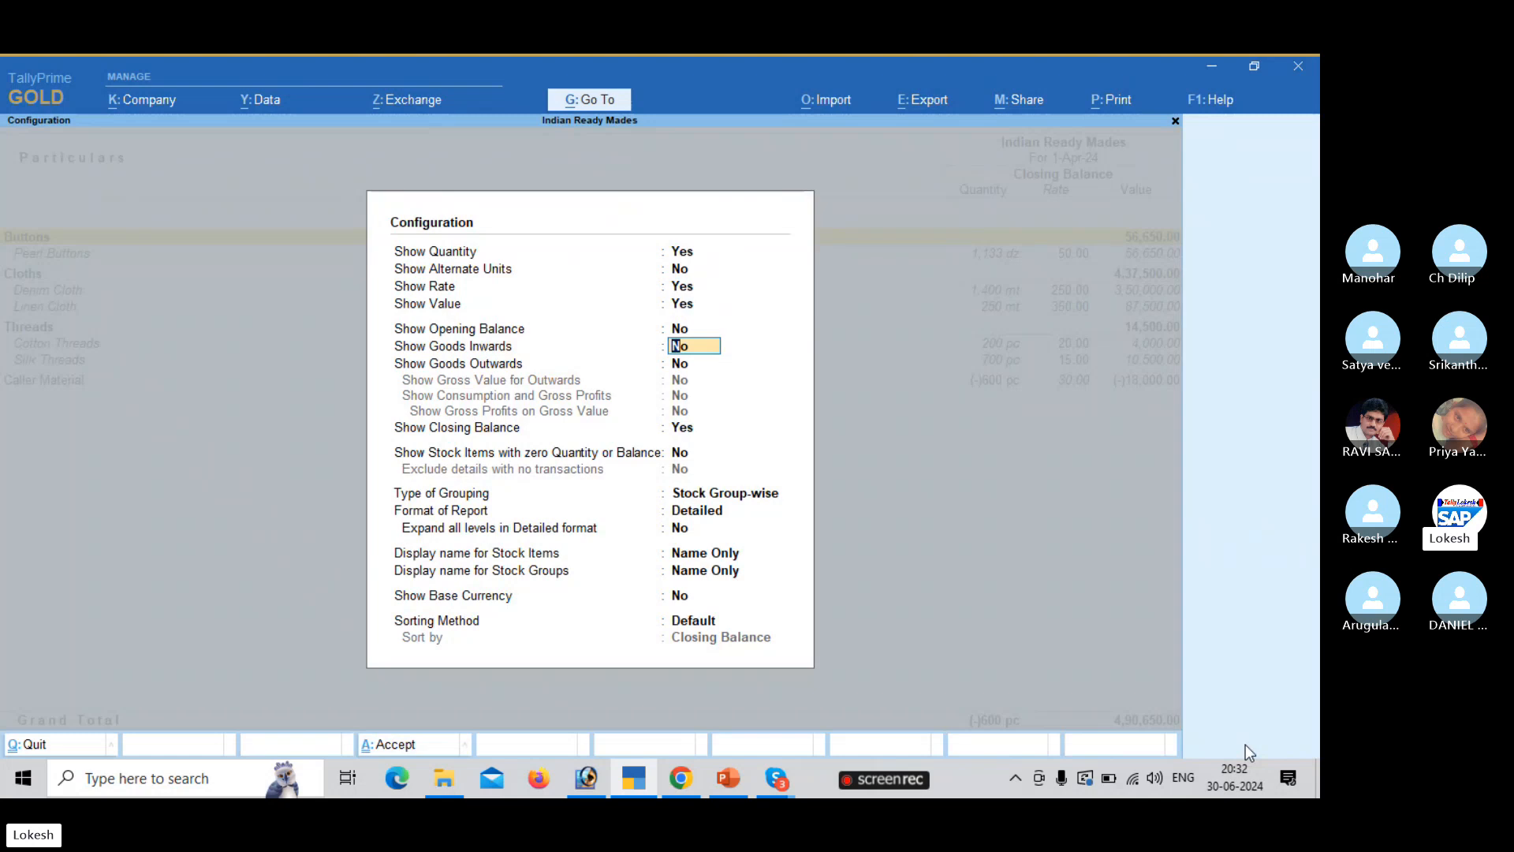
{"action": "key", "text": "Return"}
{"action": "type", "text": "y"}
{"action": "key", "text": "Return"}
{"action": "key", "text": "Return"}
{"action": "key", "text": "Return"}
{"action": "key", "text": "Return"}
{"action": "key", "text": "Return"}
{"action": "key", "text": "Return"}
{"action": "key", "text": "Return"}
{"action": "key", "text": "Return"}
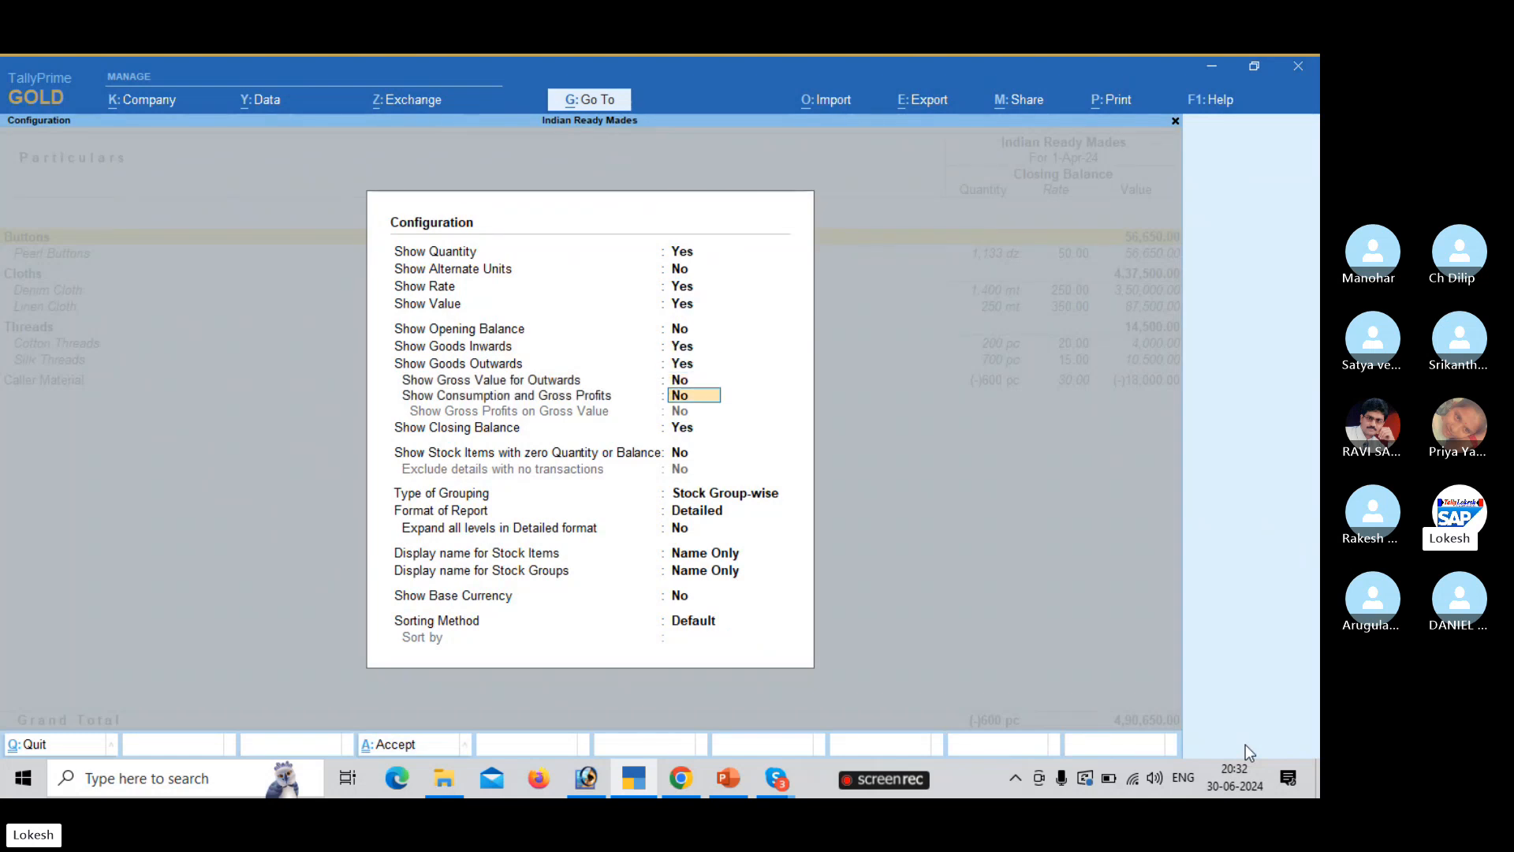
{"action": "key", "text": "Return"}
{"action": "key", "text": "Return"}
{"action": "key", "text": "Return"}
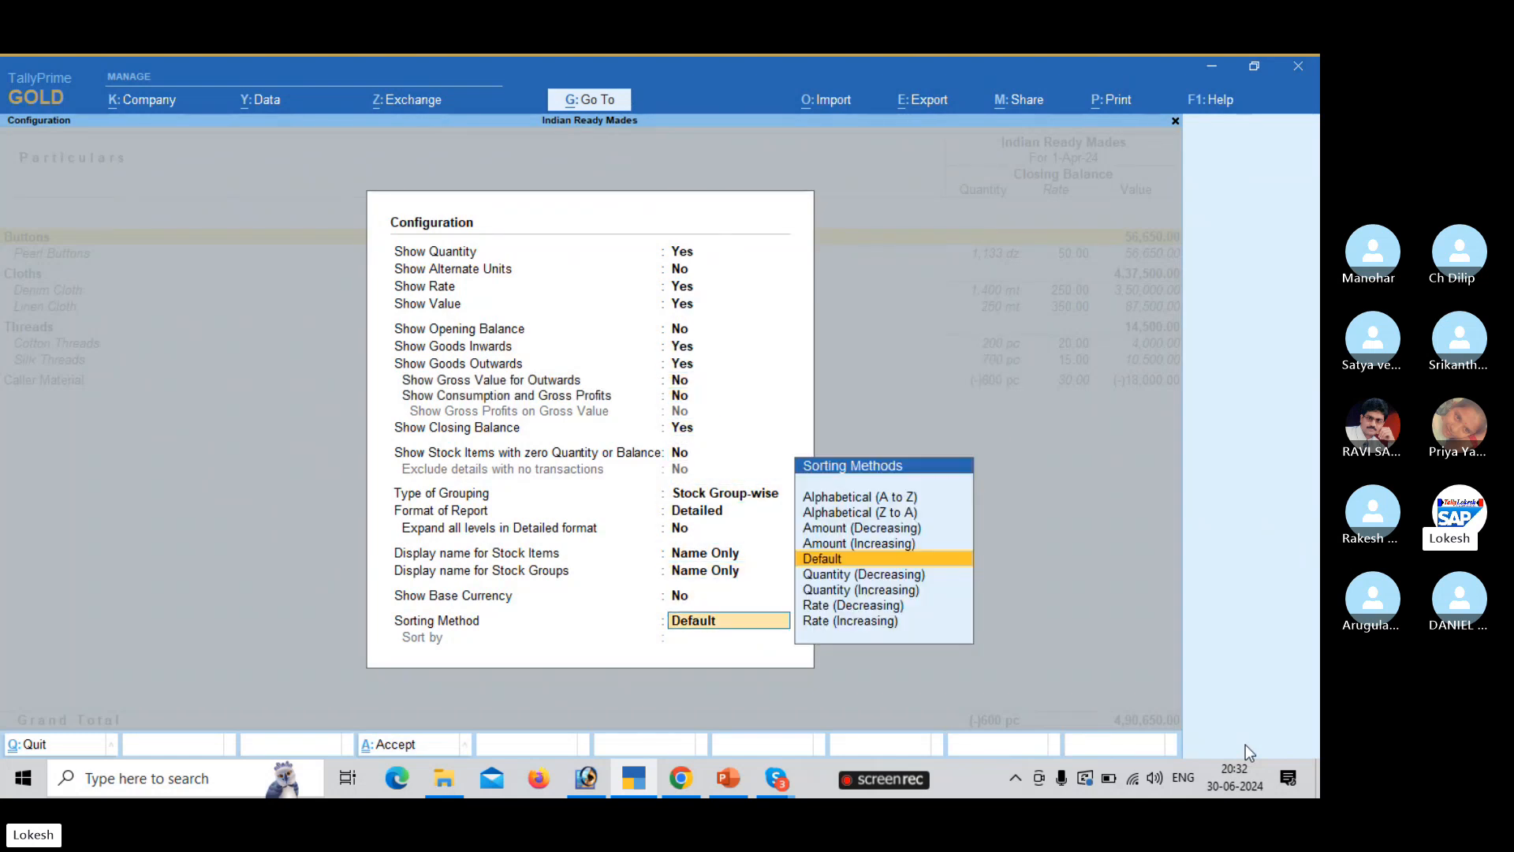
{"action": "key", "text": "Return"}
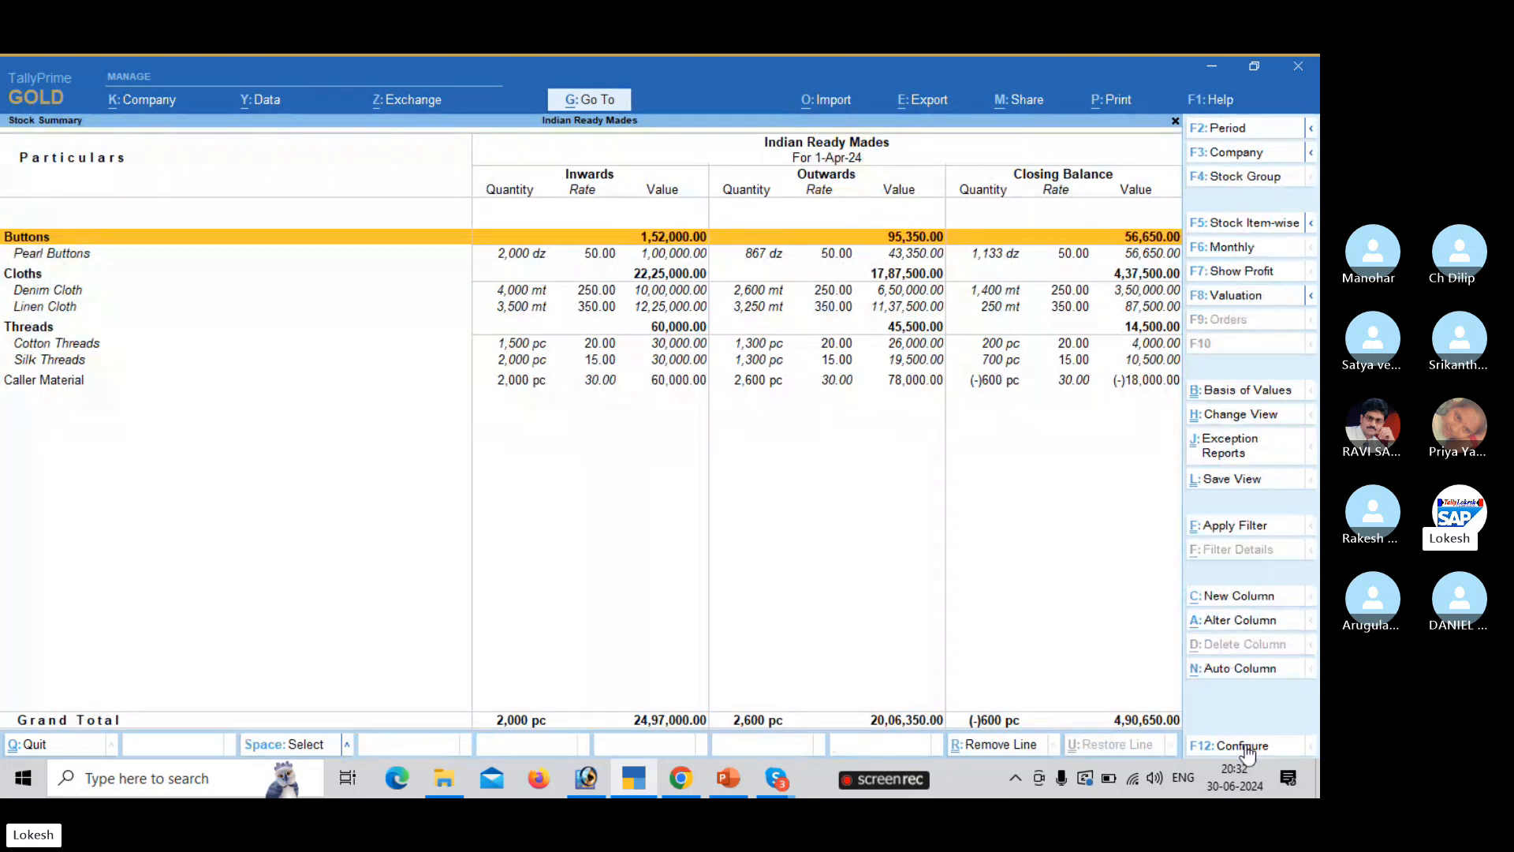
{"action": "key", "text": "Escape"}
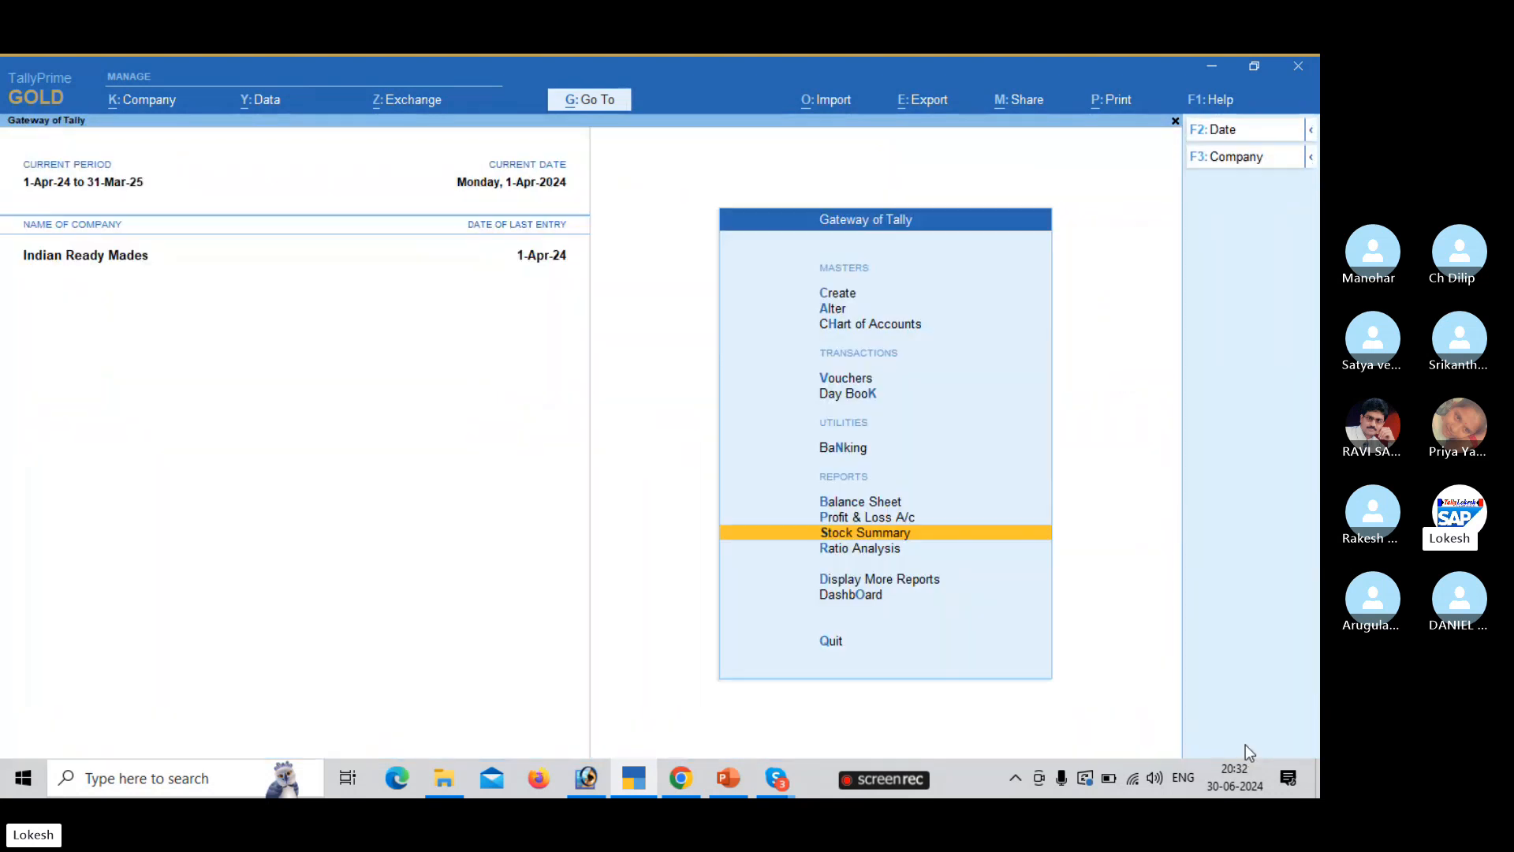
- Review the Dashboard tiles down to the inventory details
{"action": "key", "text": "Down"}
{"action": "key", "text": "Down"}
{"action": "key", "text": "Down"}
{"action": "key", "text": "Return"}
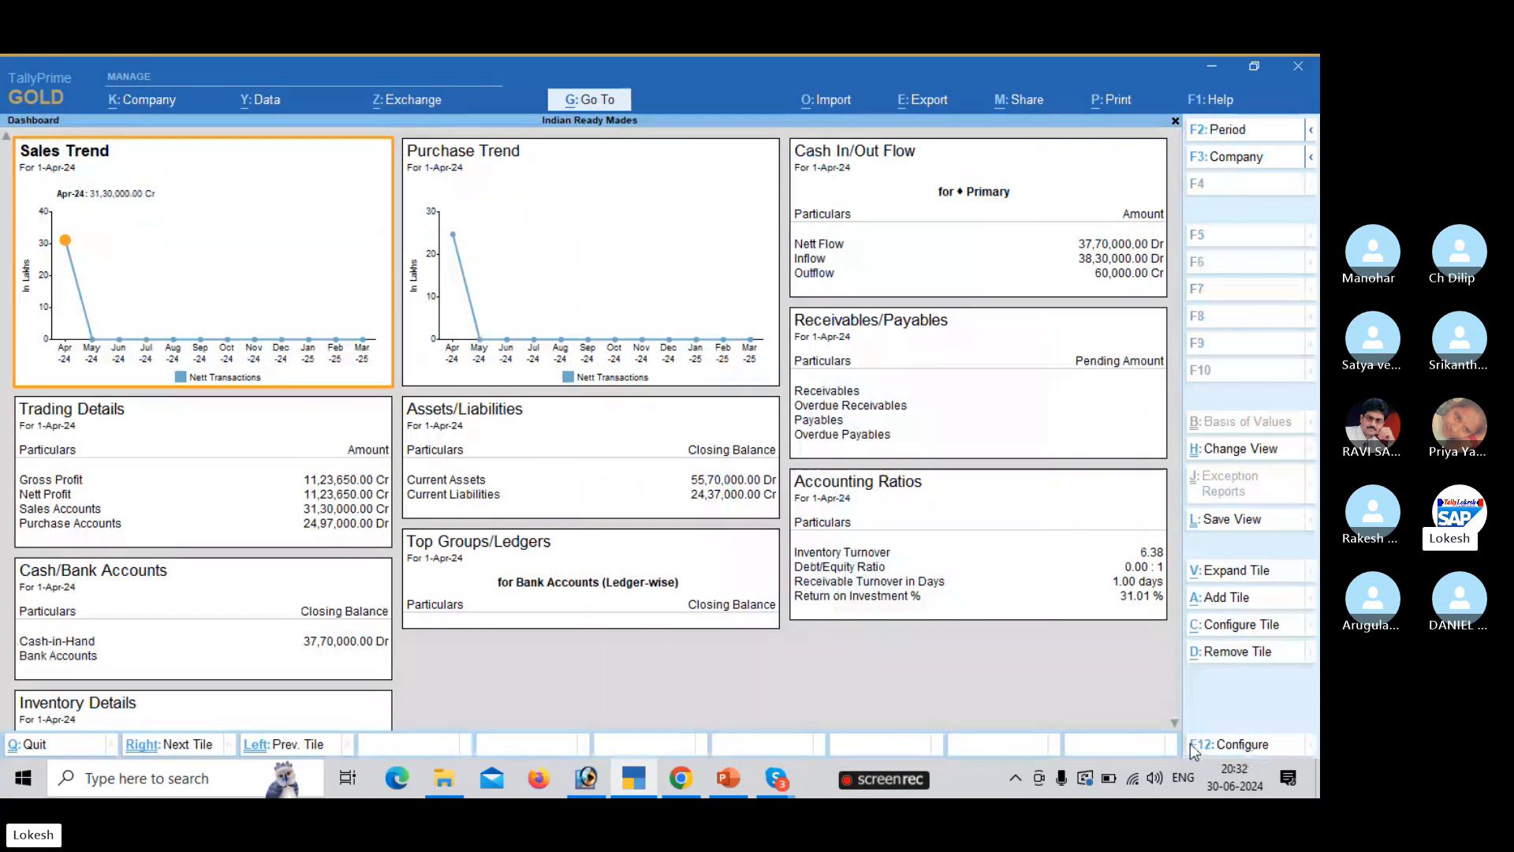
{"action": "left_click", "coordinate": [1174, 724]}
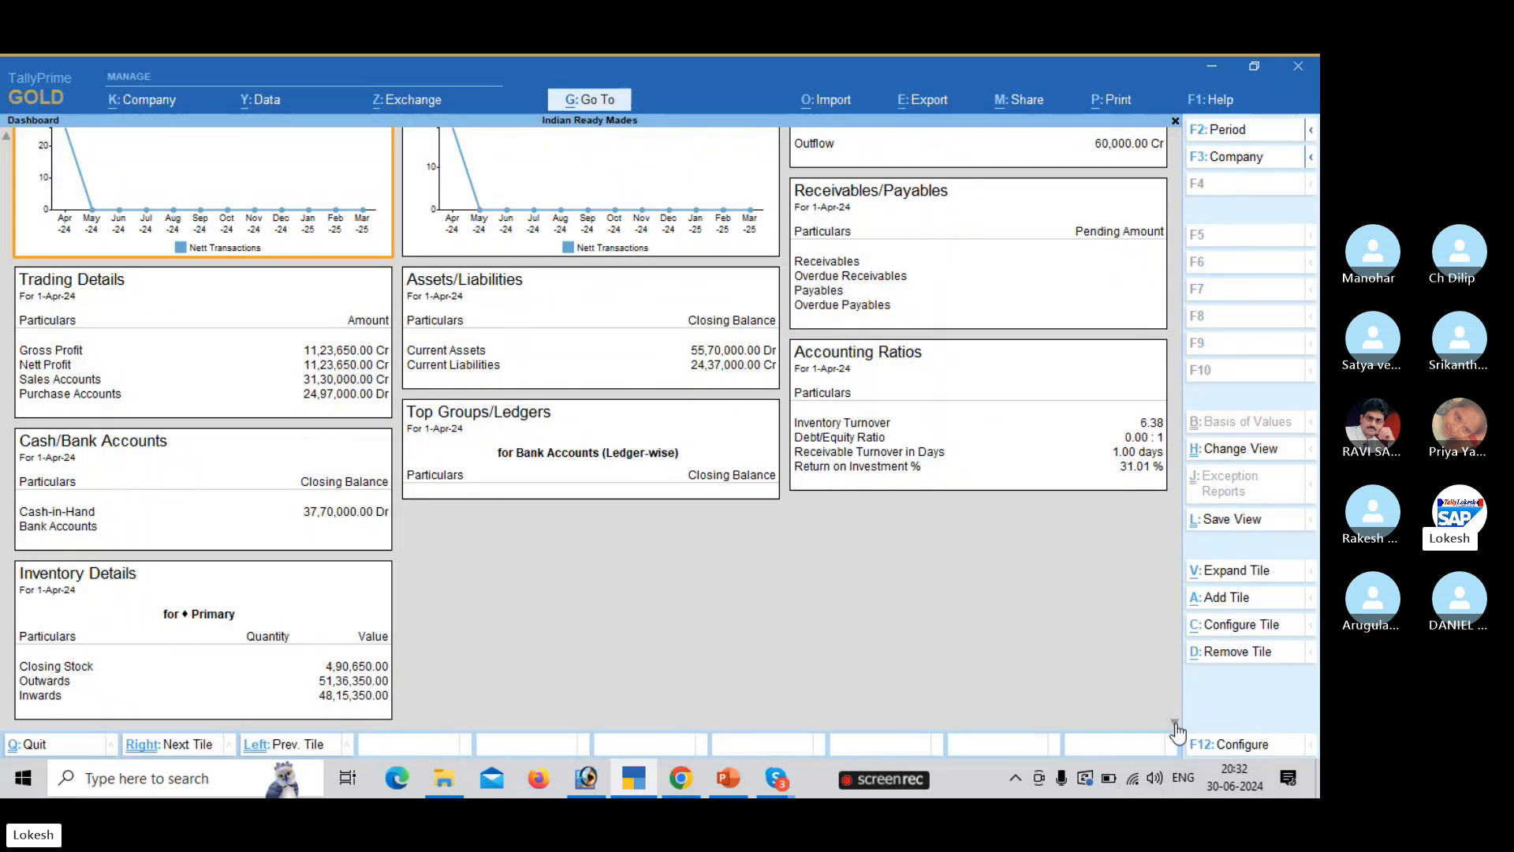
{"action": "key", "text": "Escape"}
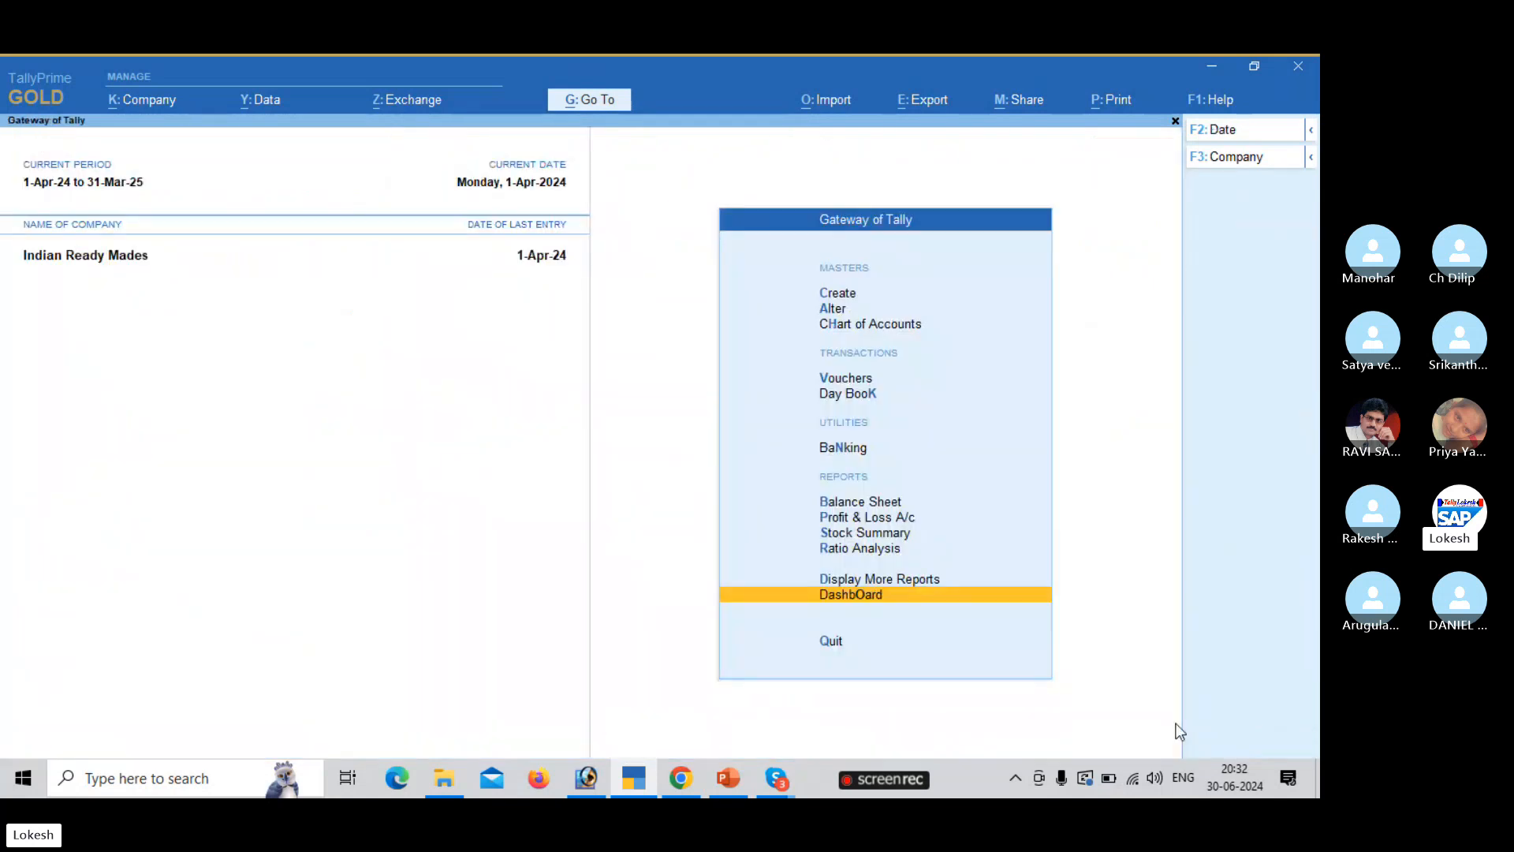
- Look up the Purchase Register among the account books
{"action": "key", "text": "Up"}
{"action": "key", "text": "Return"}
{"action": "key", "text": "Down"}
{"action": "key", "text": "Down"}
{"action": "key", "text": "Down"}
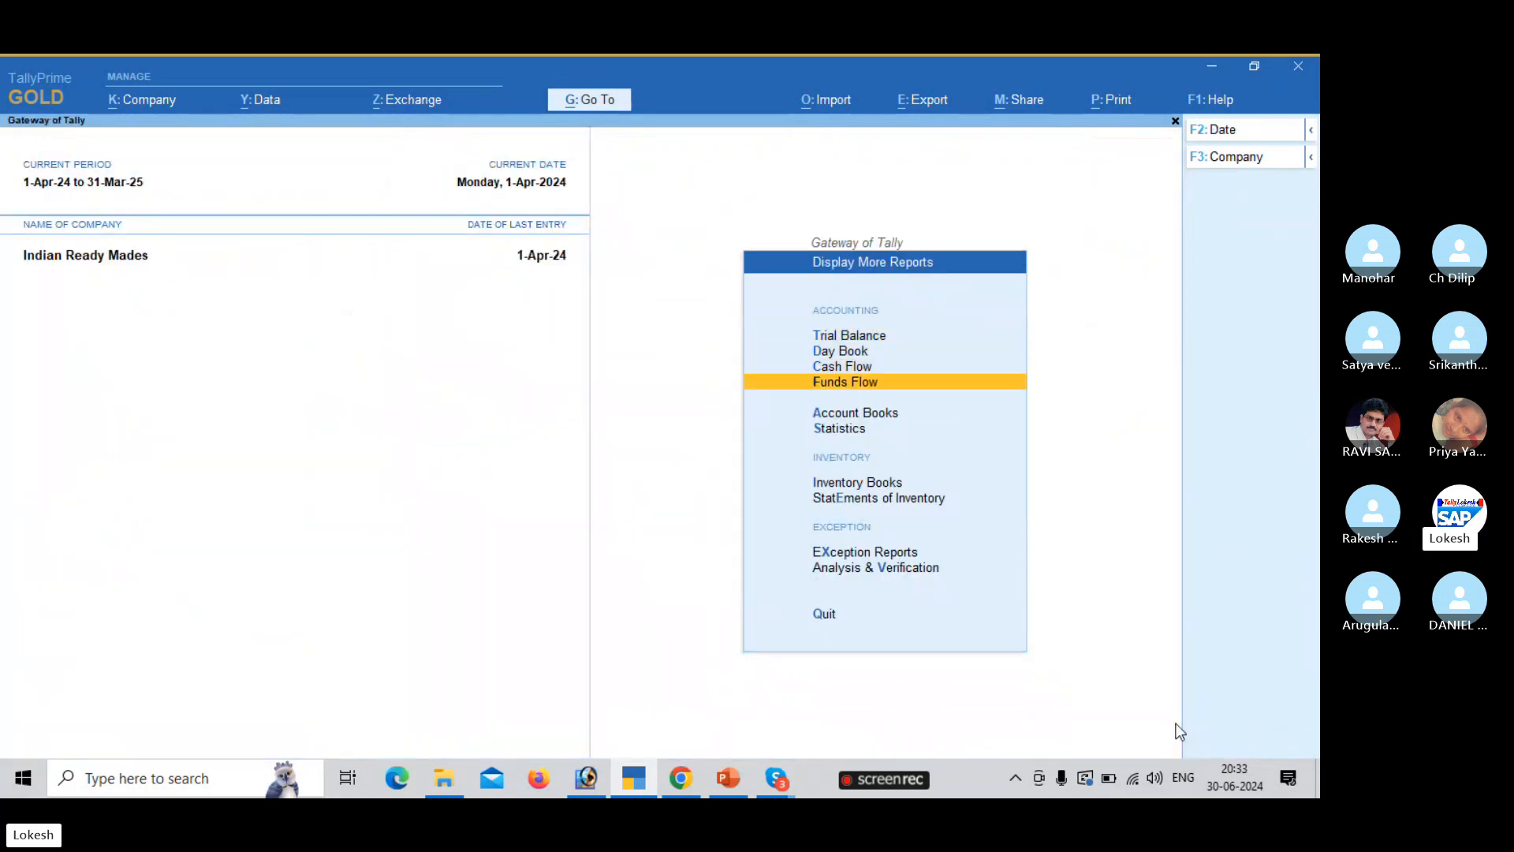
{"action": "key", "text": "Down"}
{"action": "key", "text": "Return"}
{"action": "key", "text": "Down"}
{"action": "key", "text": "Down"}
{"action": "key", "text": "Down"}
{"action": "key", "text": "Down"}
{"action": "key", "text": "Down"}
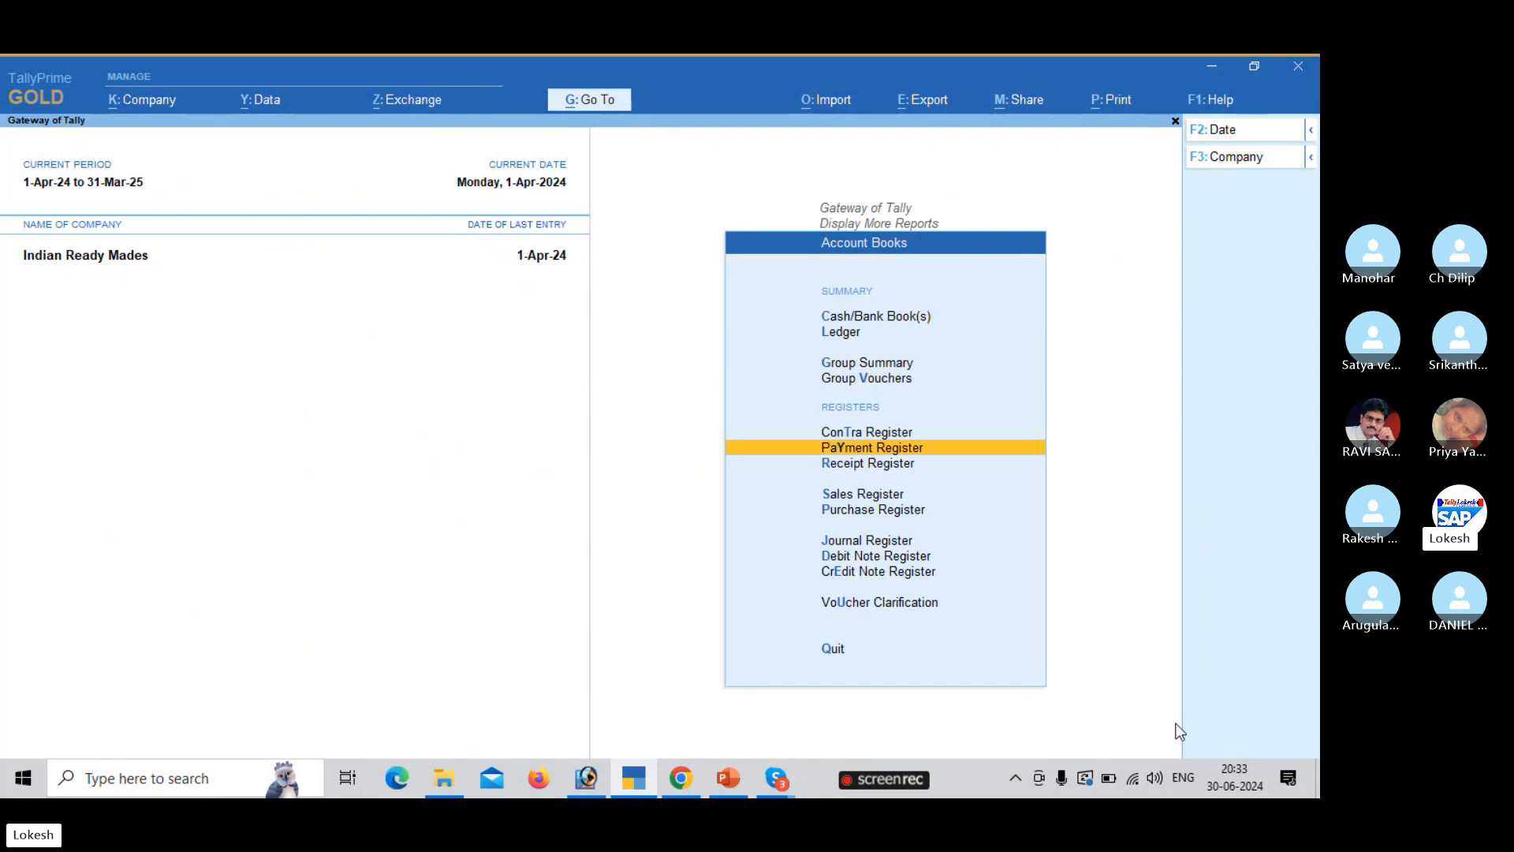
{"action": "key", "text": "p"}
{"action": "key", "text": "Escape"}
- View the Sales Register, and check the Receipt Register including its April vouchers
{"action": "key", "text": "Up"}
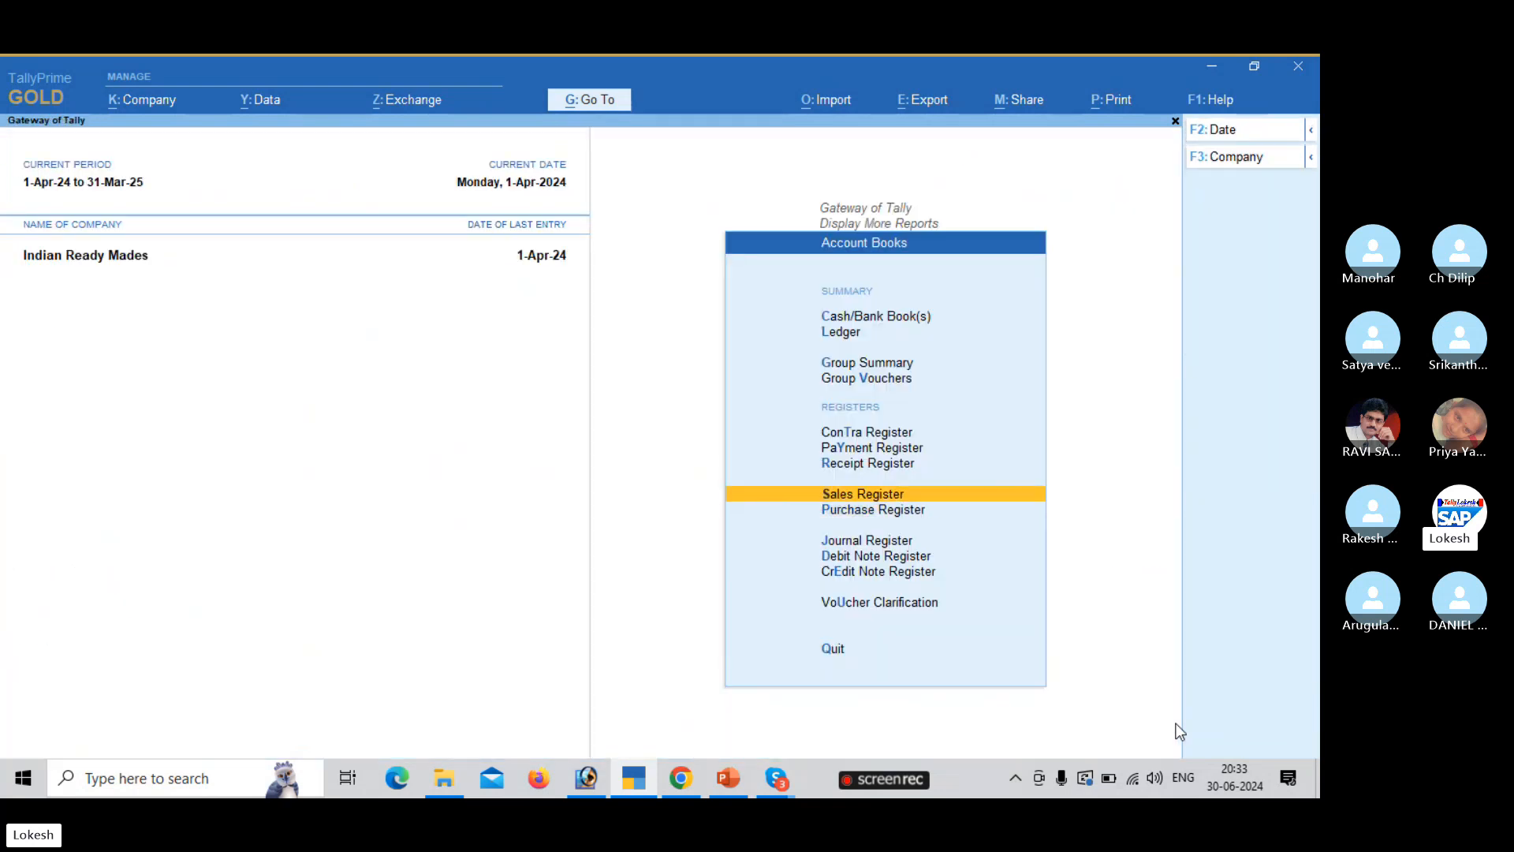
{"action": "key", "text": "Return"}
{"action": "key", "text": "Escape"}
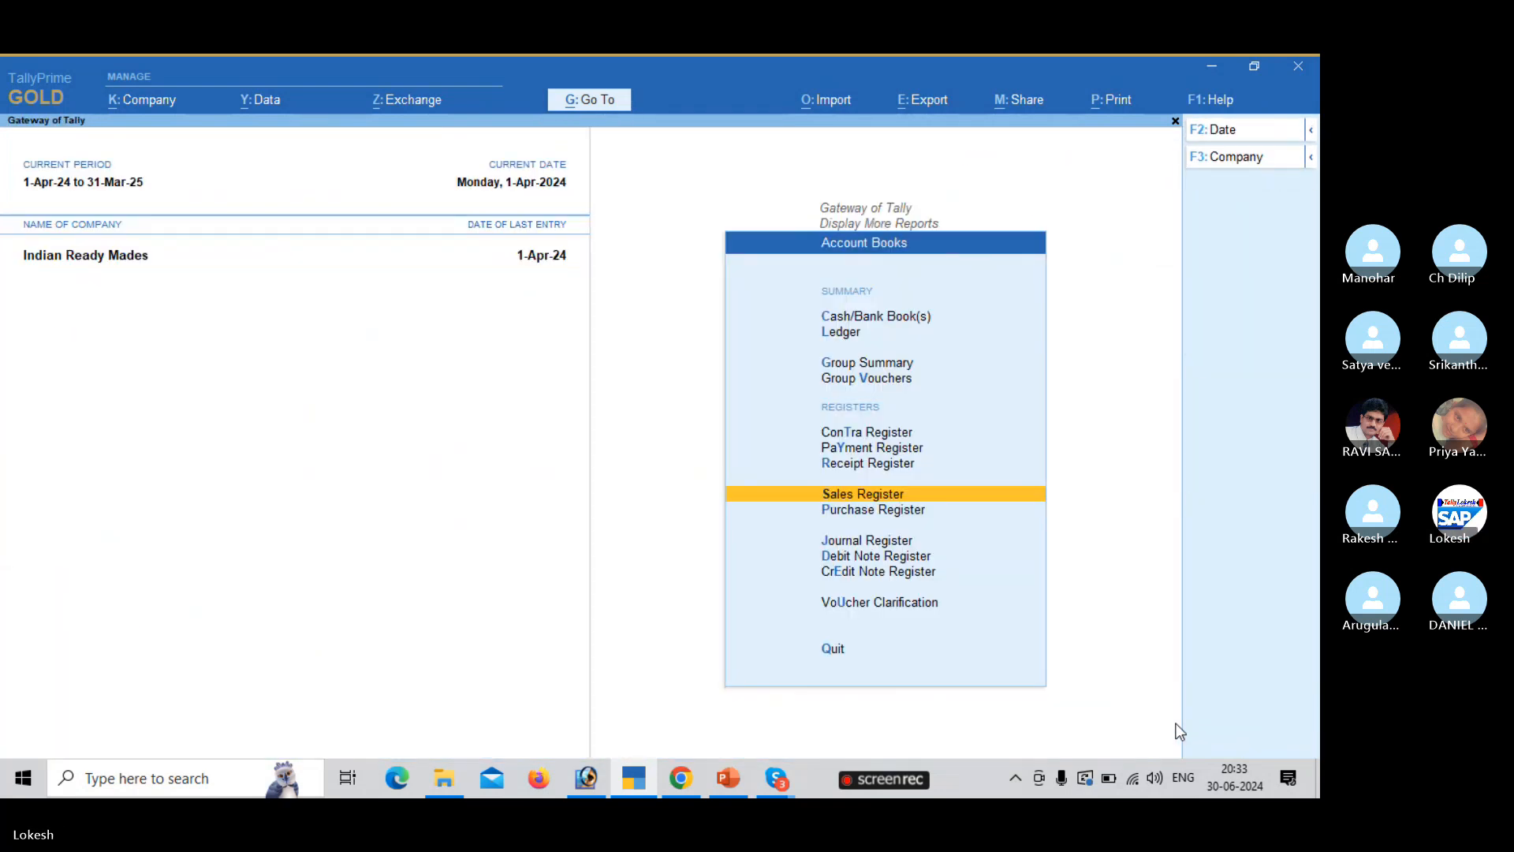
{"action": "key", "text": "Up"}
{"action": "key", "text": "Return"}
{"action": "key", "text": "Return"}
{"action": "key", "text": "Escape"}
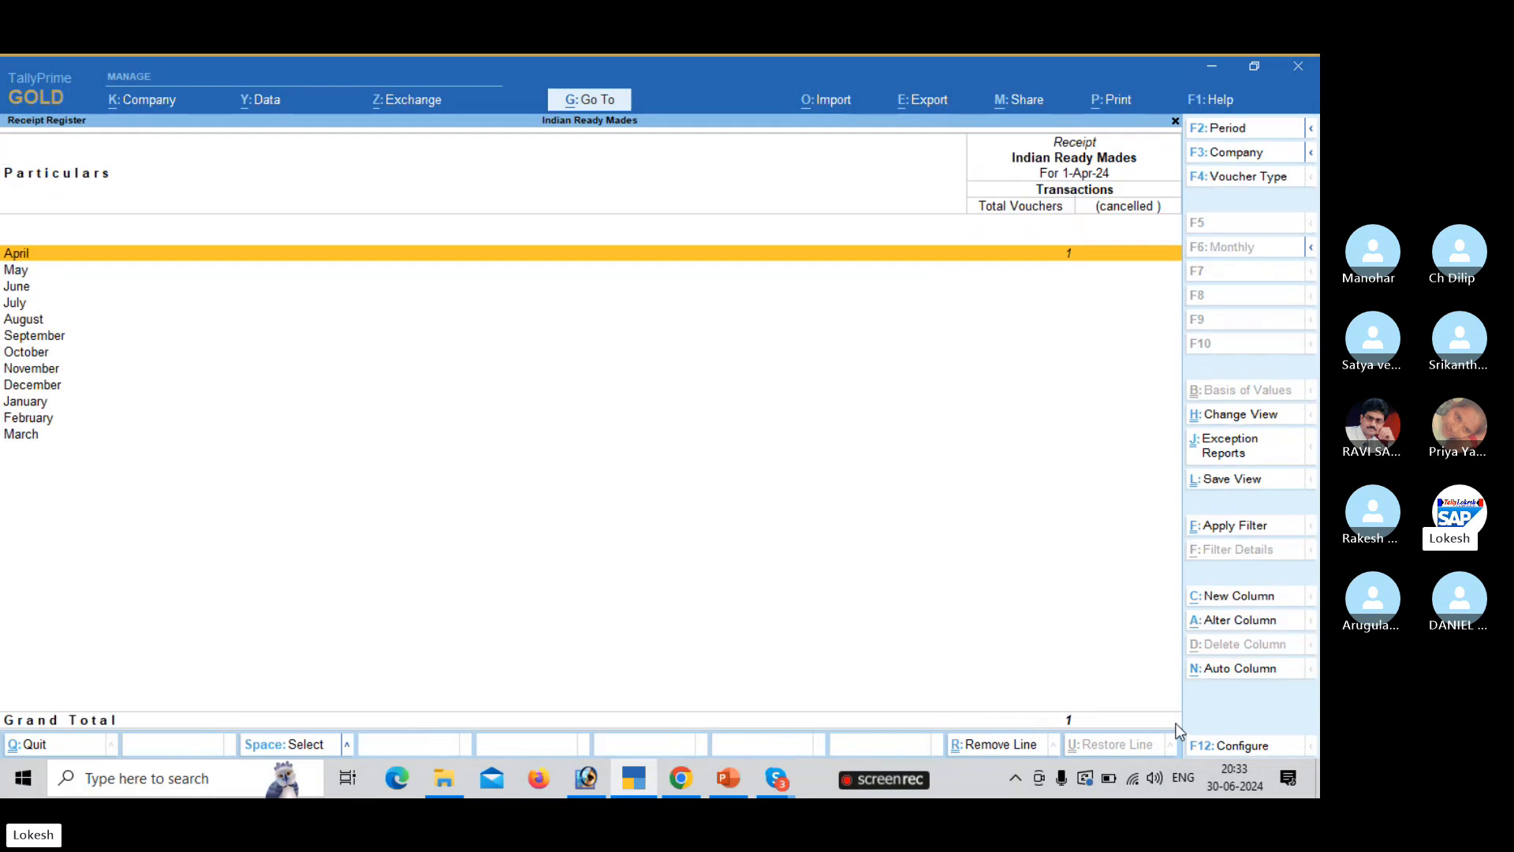
{"action": "key", "text": "Escape"}
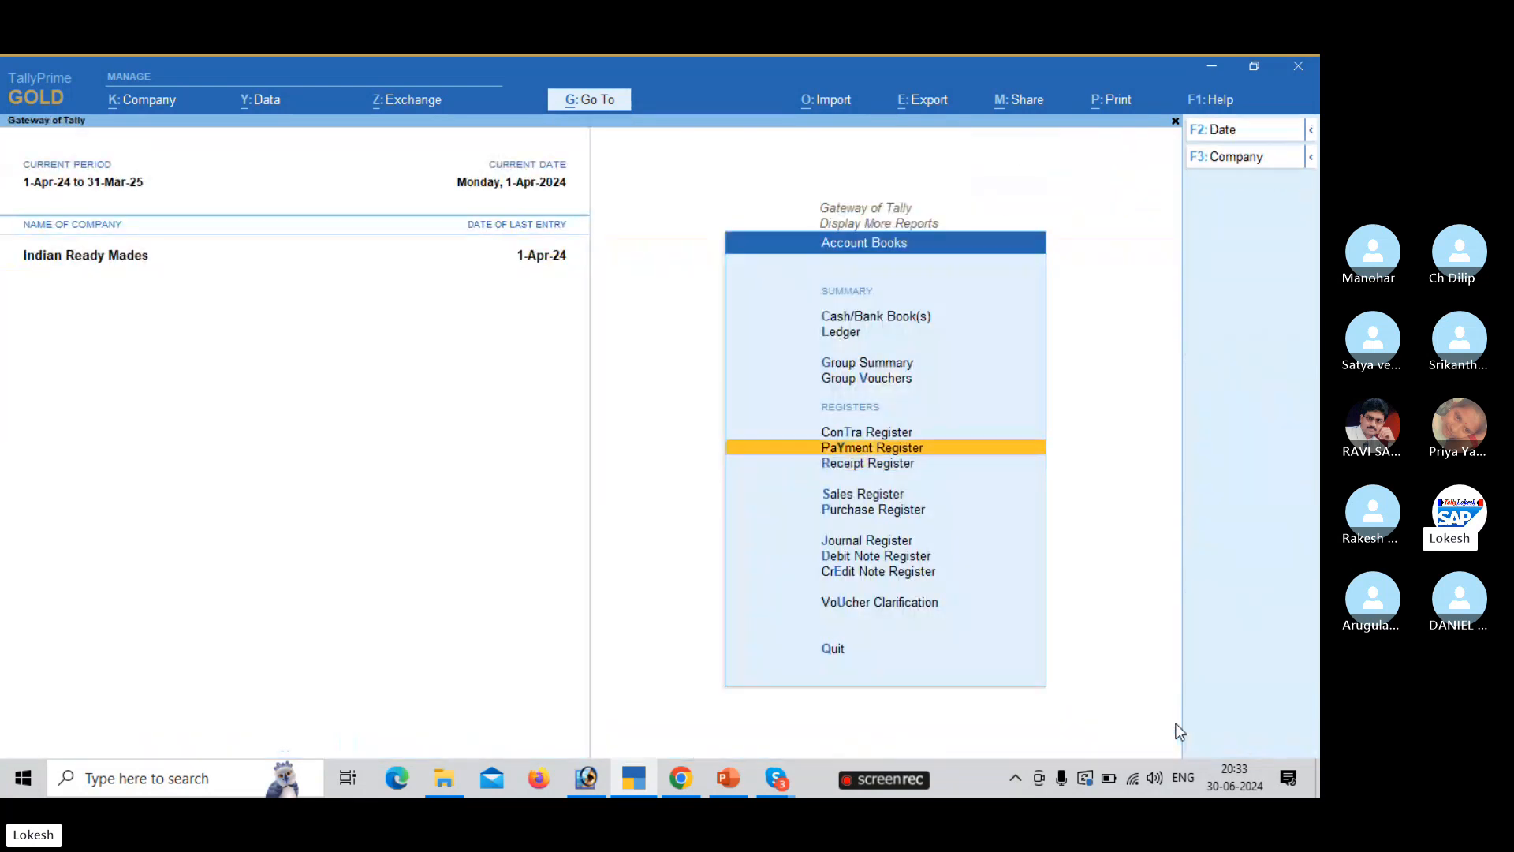
- Check the Contra Register and return to the Gateway of Tally
{"action": "key", "text": "Up"}
{"action": "key", "text": "Return"}
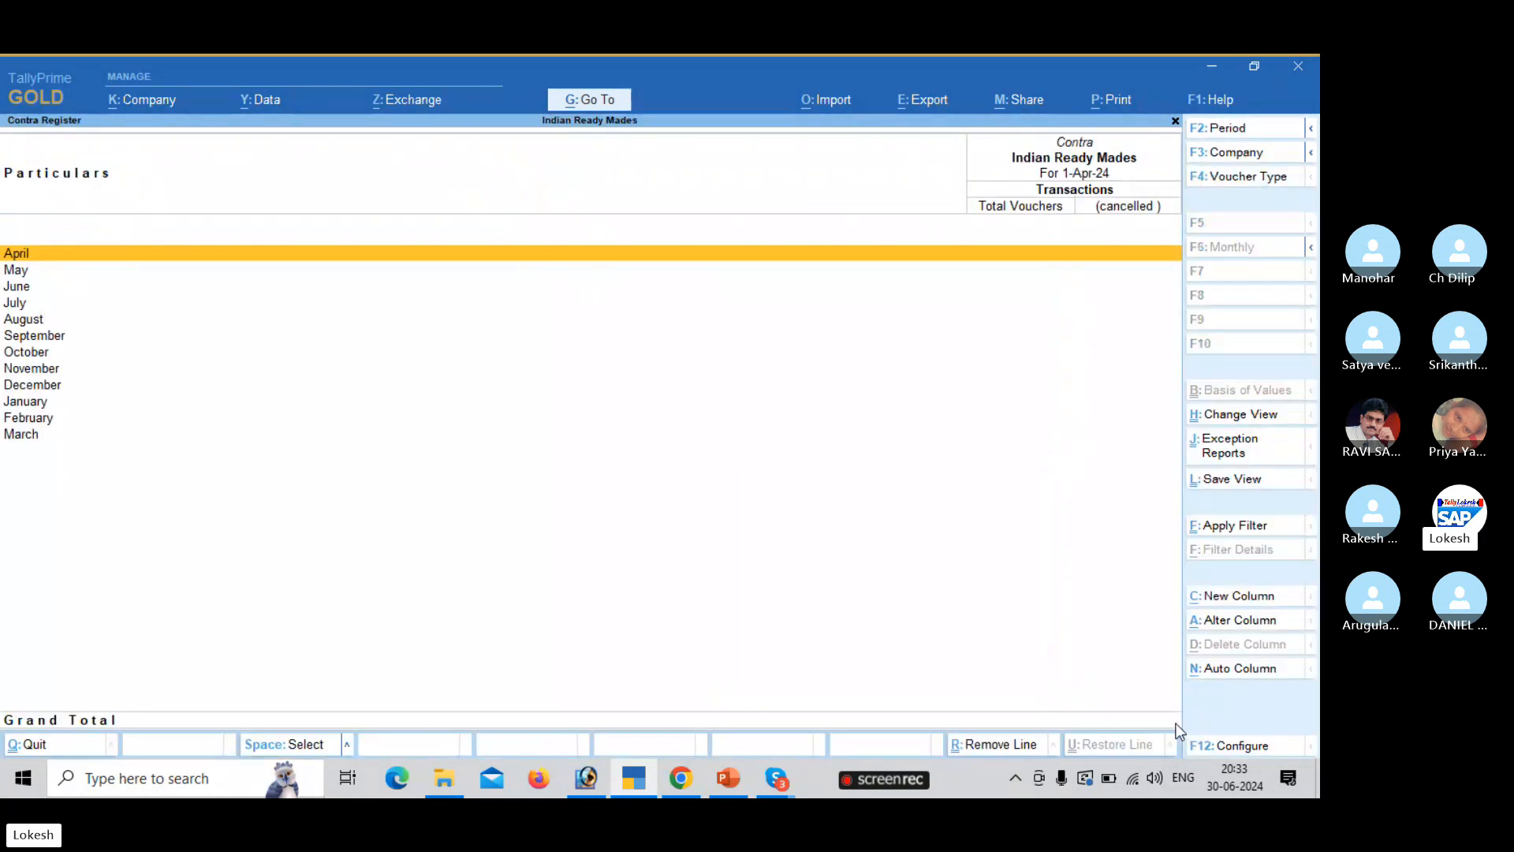
{"action": "key", "text": "Escape"}
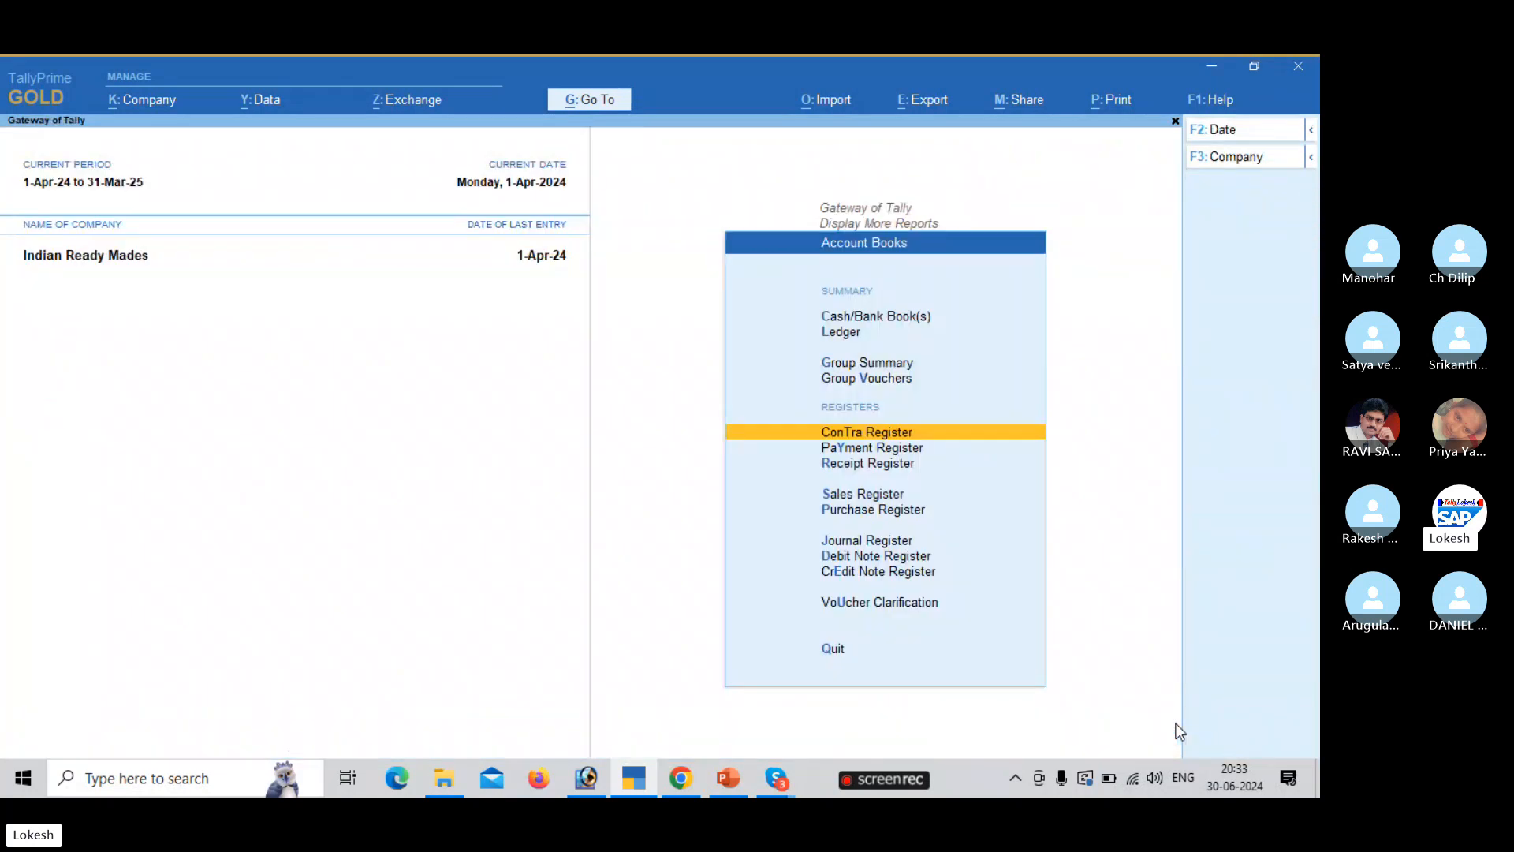
{"action": "key", "text": "Escape"}
{"action": "key", "text": "Escape"}
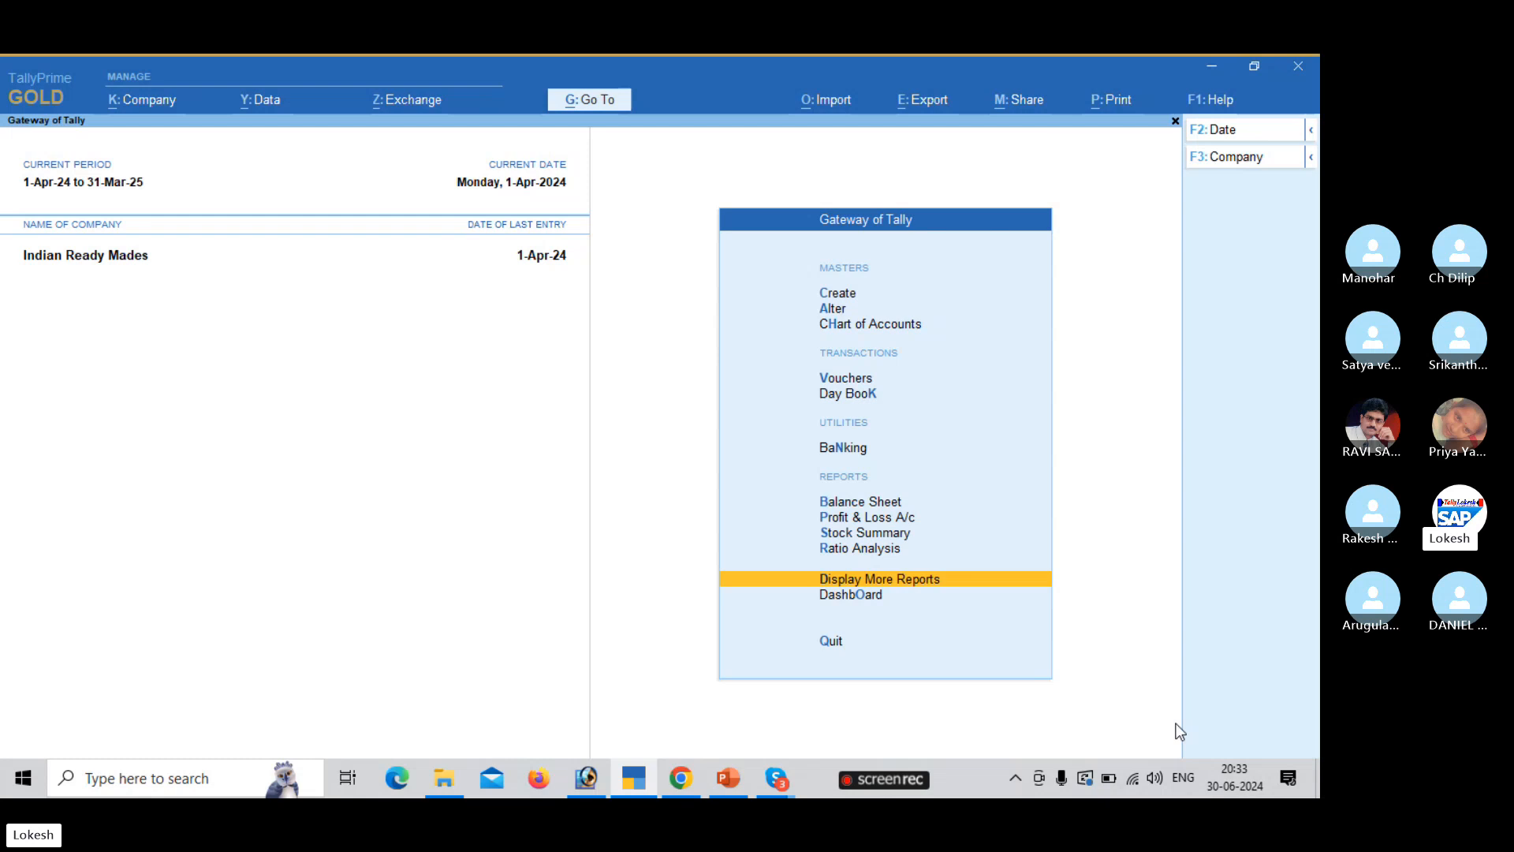
- Switch from TallyPrime to the Skype meeting window
{"action": "key", "text": "alt+Tab"}
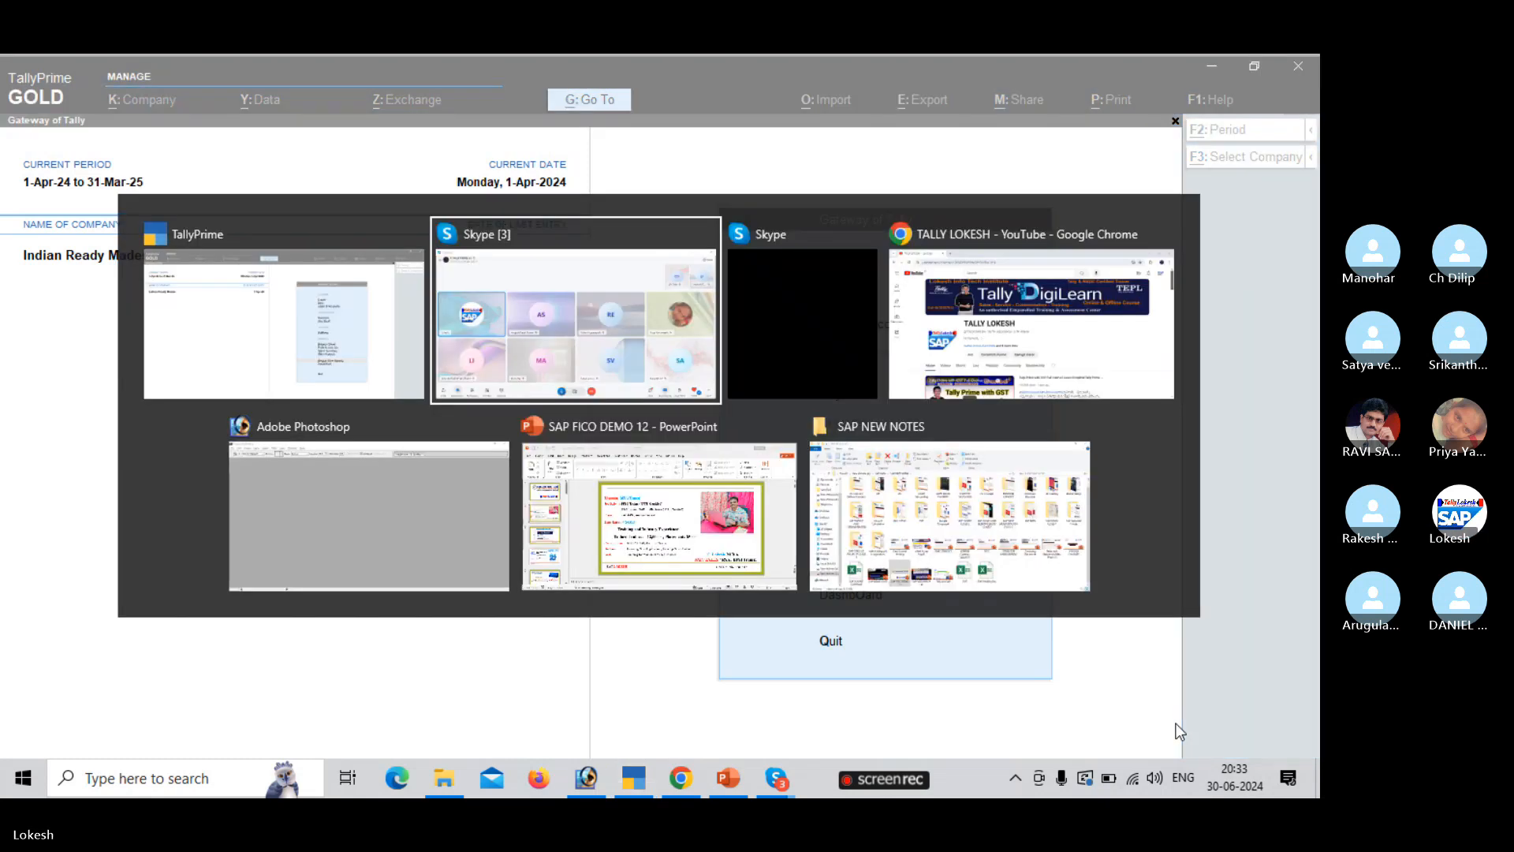